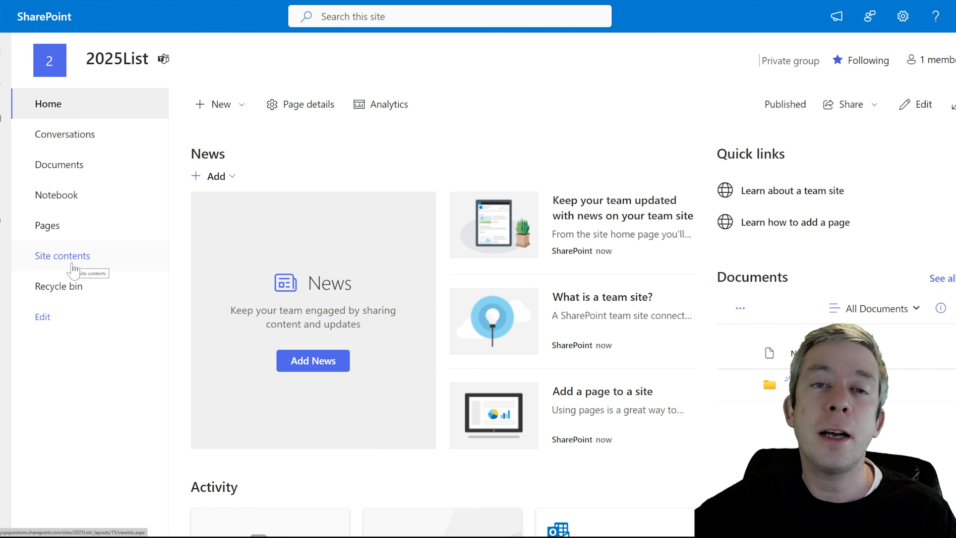
# Create a blank SharePoint list named ProjectProposal on the 2025List site
pyautogui.click(225, 105)
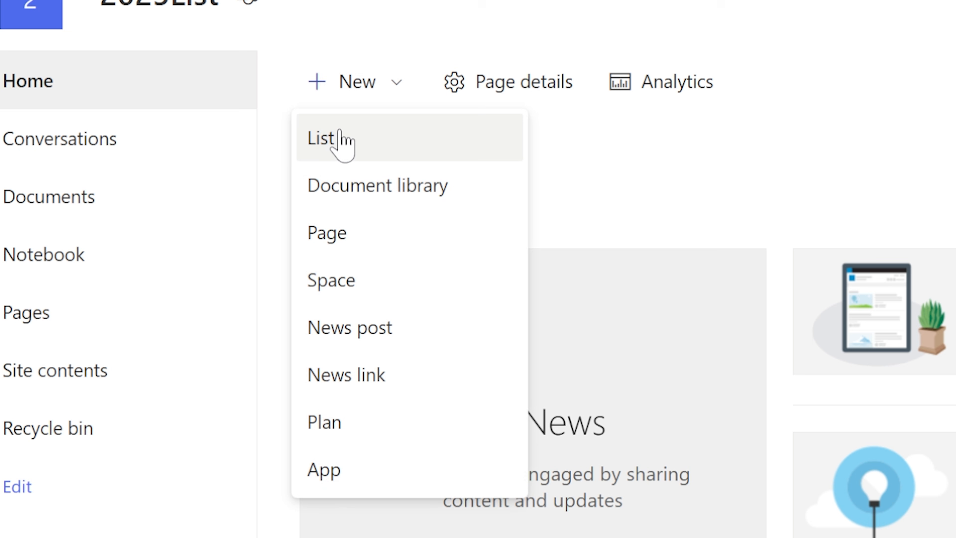
pyautogui.click(339, 140)
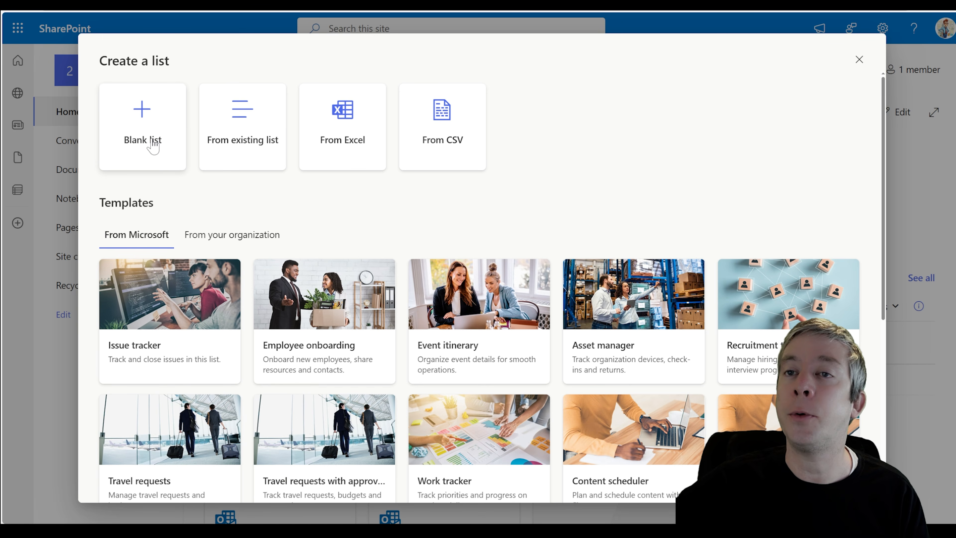
pyautogui.click(153, 145)
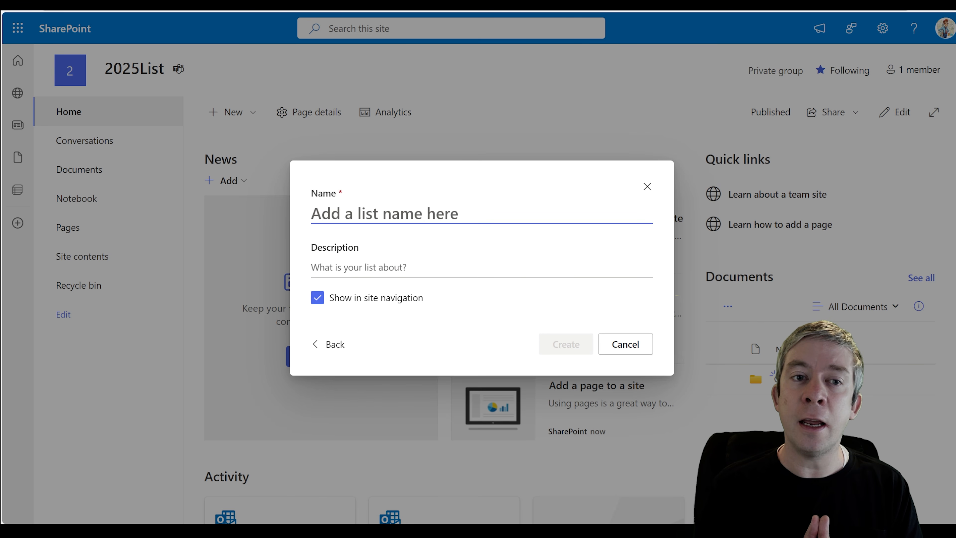
pyautogui.write('ProjectProposal')
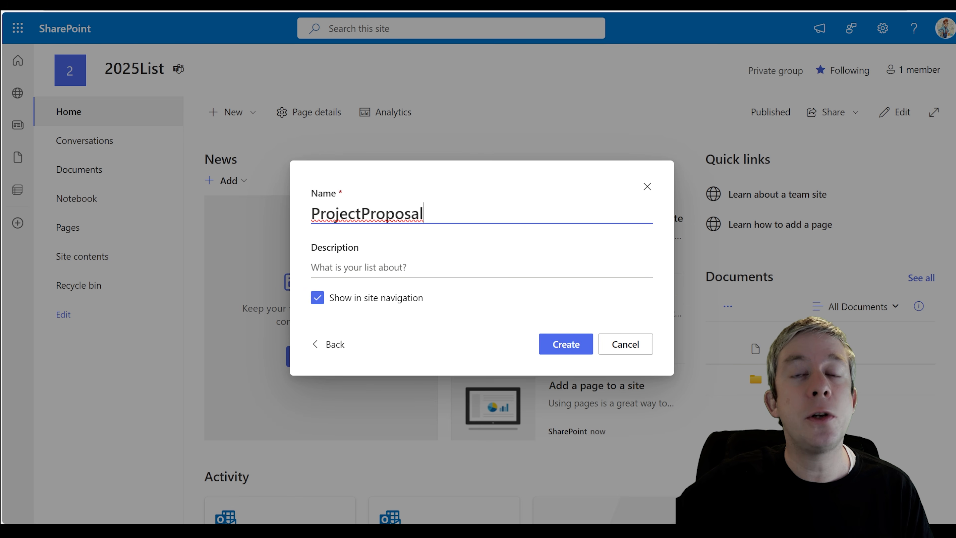
pyautogui.click(557, 346)
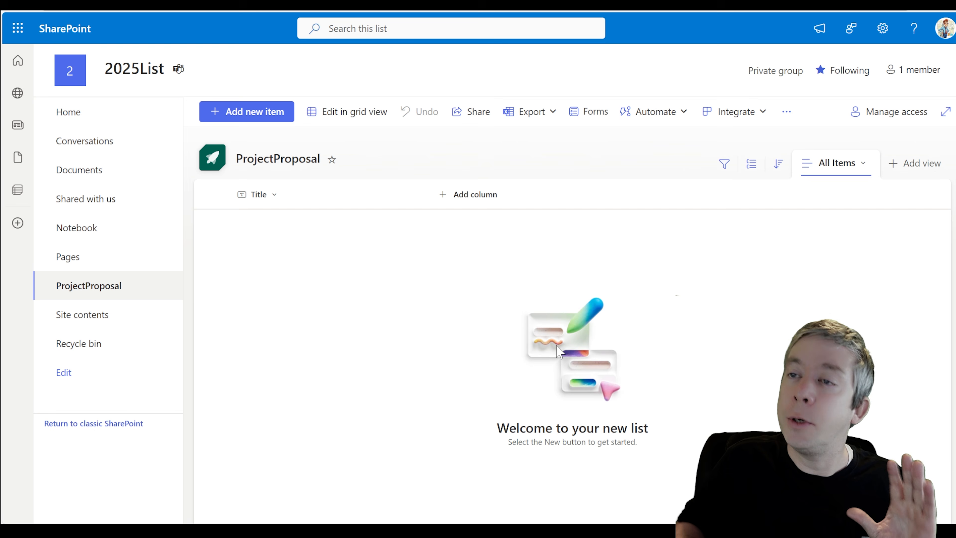
# Rename the list title to 'Project Proposal' and check the page address still reads ProjectProposal
pyautogui.click(277, 163)
pyautogui.click(347, 194)
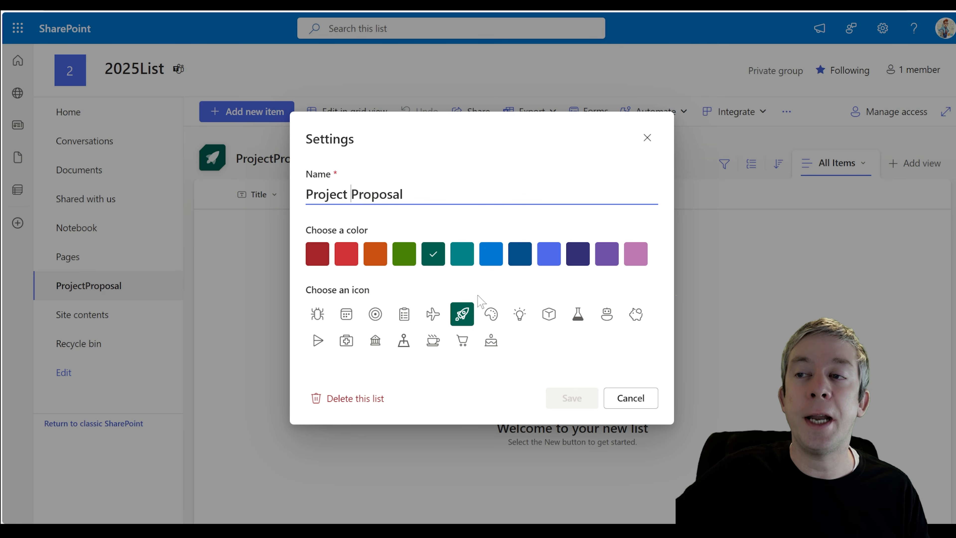
pyautogui.click(561, 411)
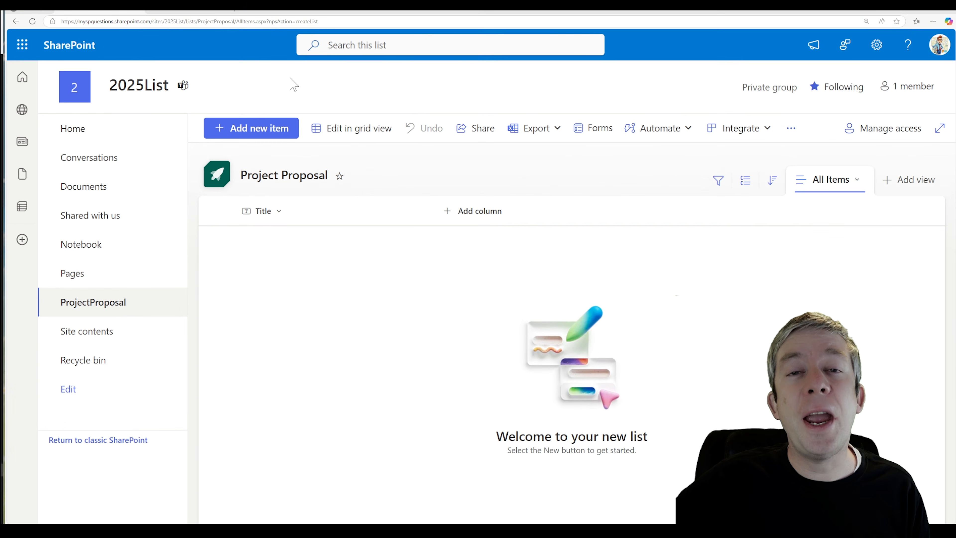
pyautogui.moveTo(198, 22); pyautogui.dragTo(233, 21)
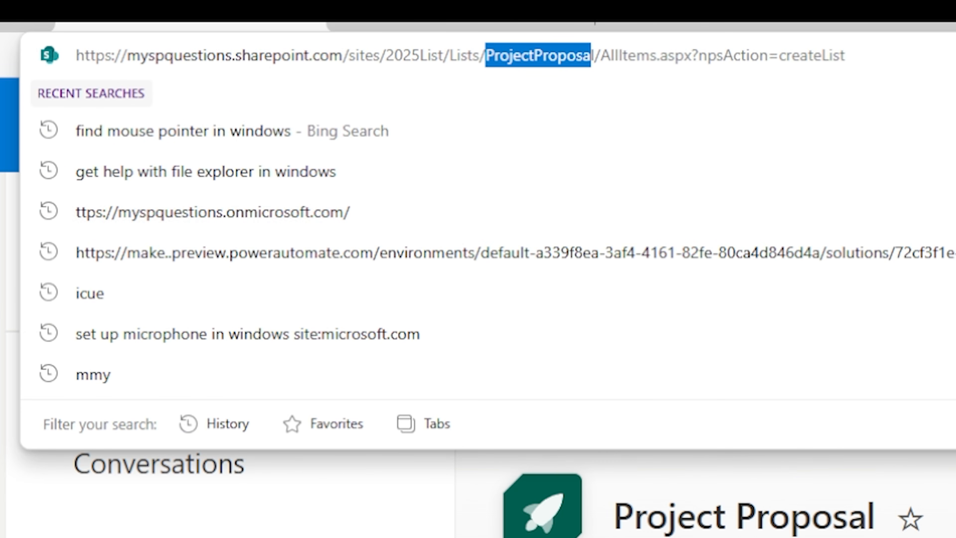
pyautogui.click(941, 489)
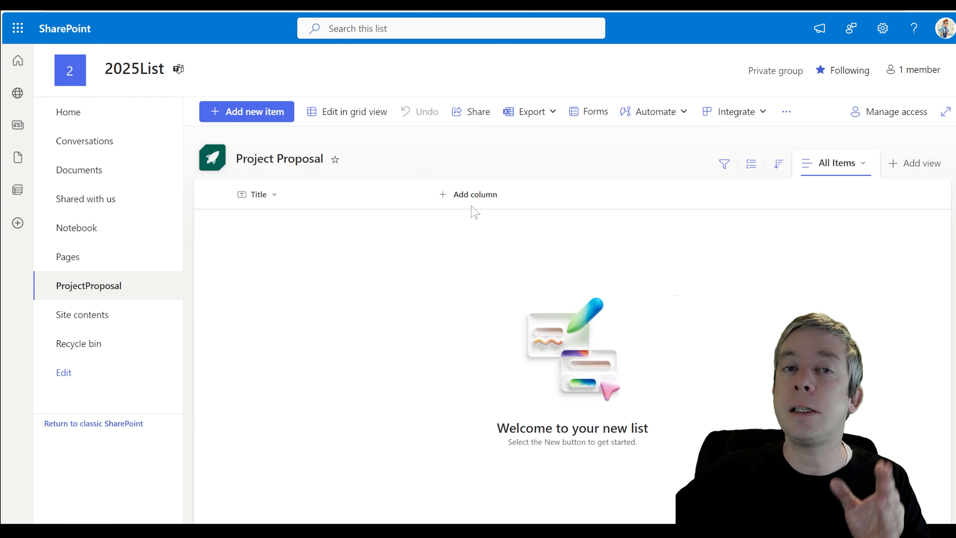
# Add a single line of text column named UserEmail beside Title
pyautogui.click(455, 195)
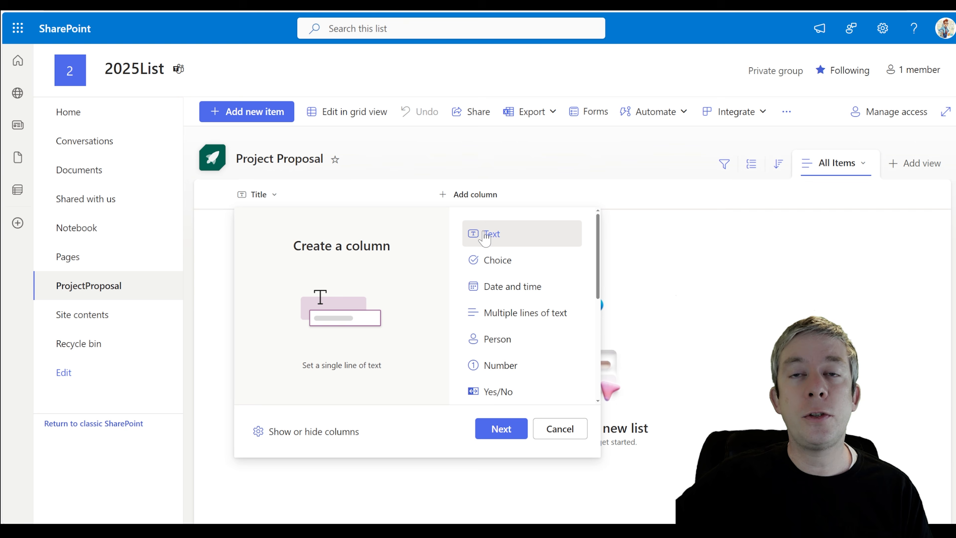
pyautogui.click(501, 428)
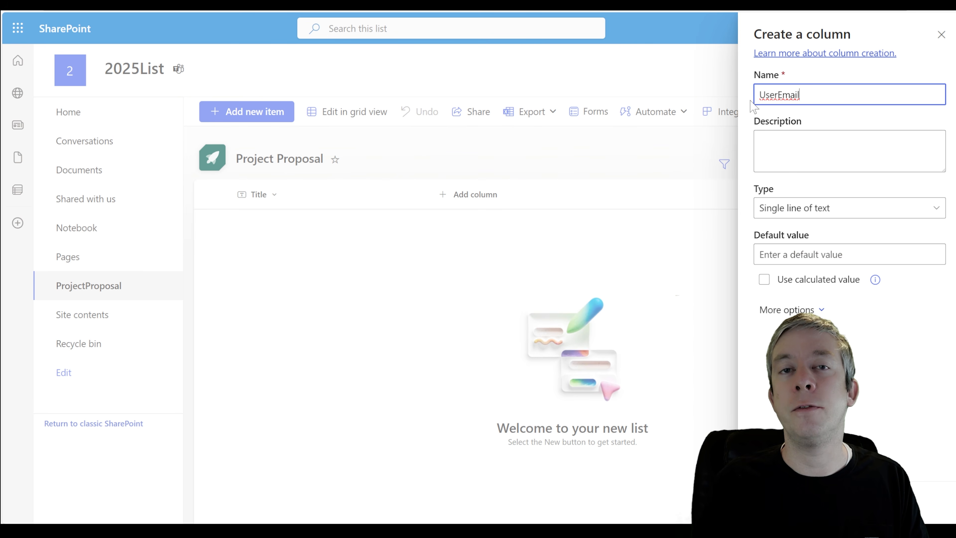
pyautogui.click(790, 96)
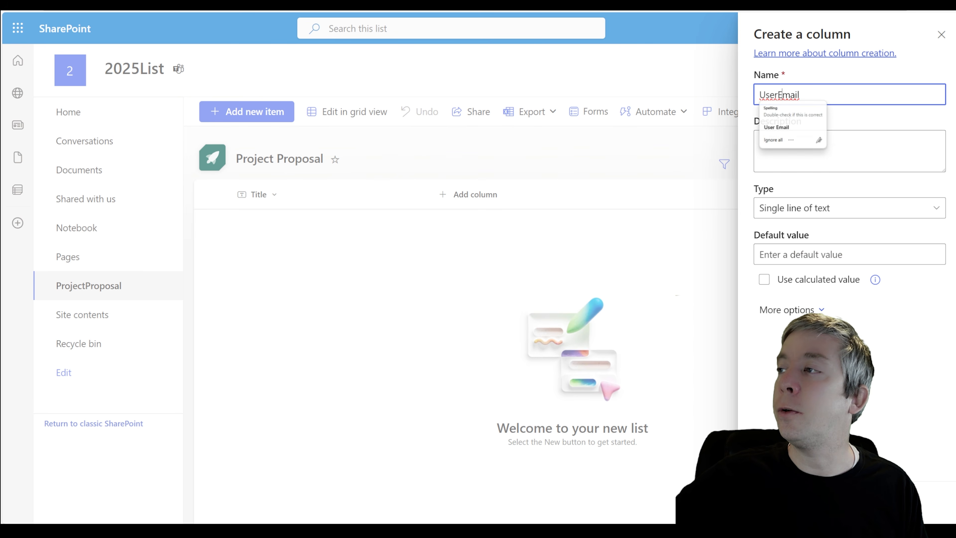
pyautogui.doubleClick(788, 96)
pyautogui.write('Created')
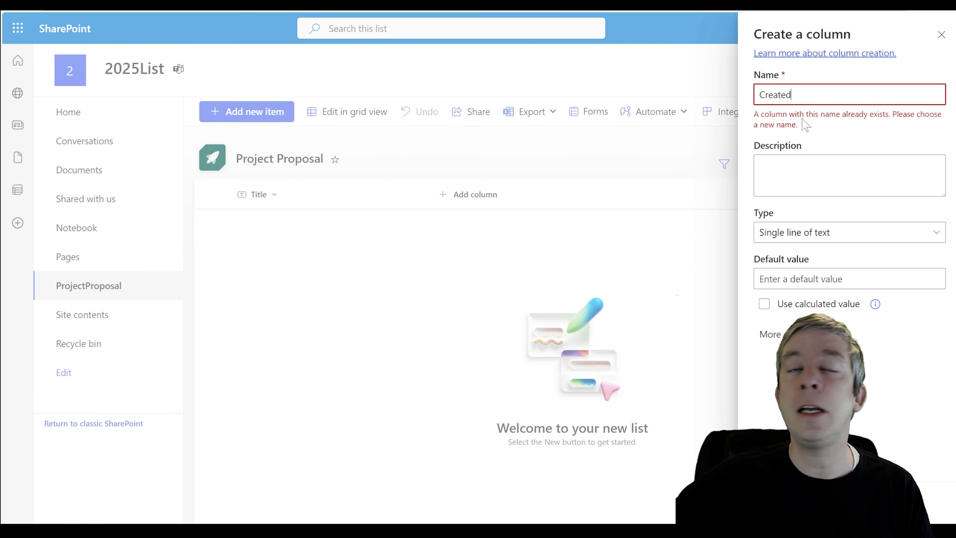
pyautogui.moveTo(792, 95); pyautogui.dragTo(732, 92)
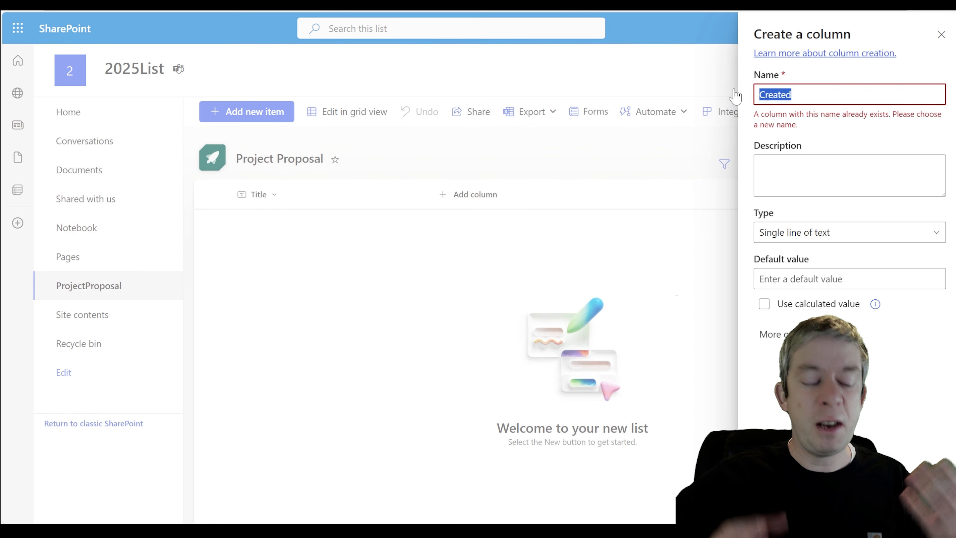
pyautogui.write('u')
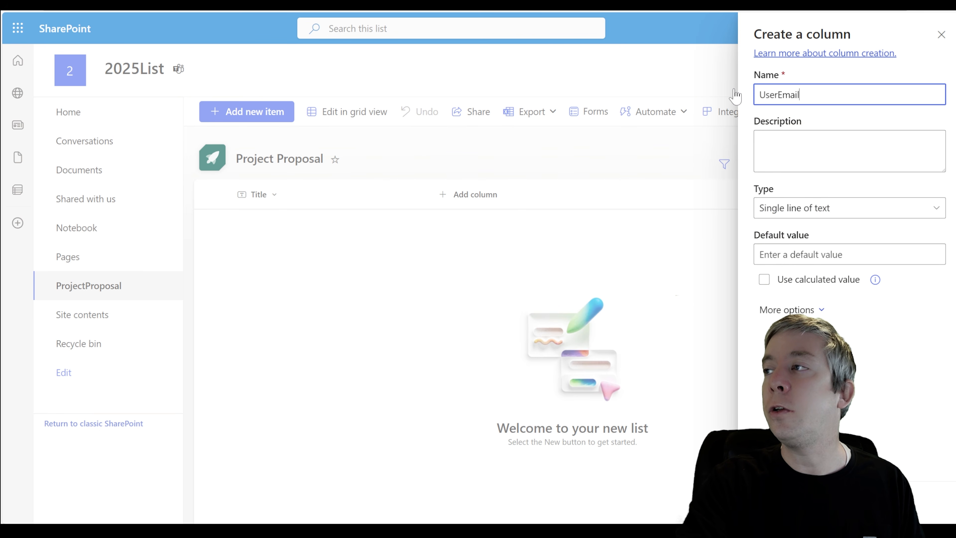
pyautogui.click(778, 503)
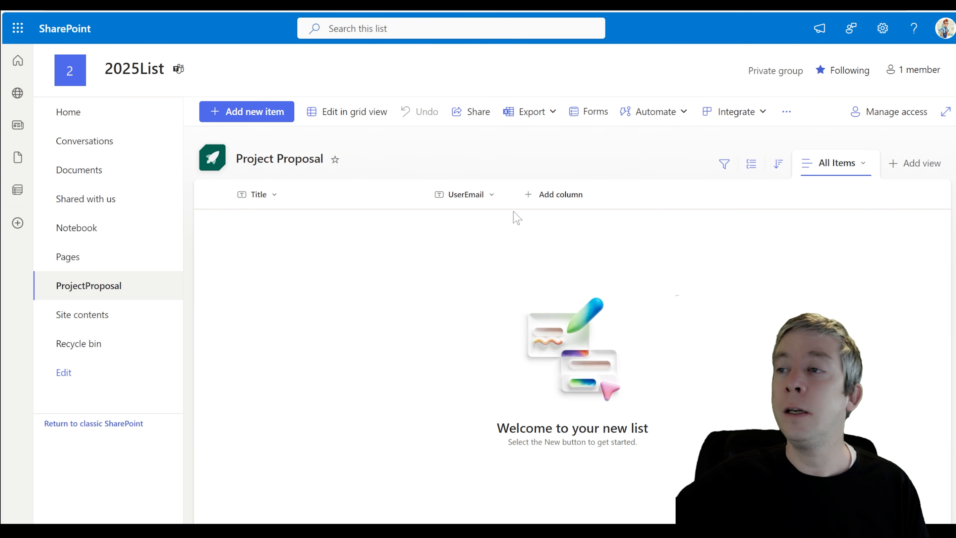
# Start a Status choice column with choices Draft, Submitted and Approved
pyautogui.click(542, 194)
pyautogui.click(583, 259)
pyautogui.click(586, 429)
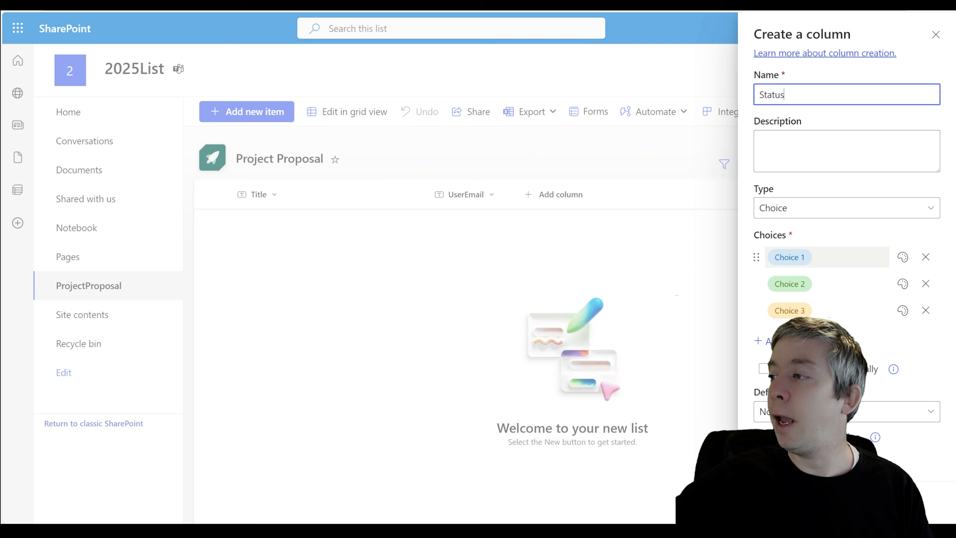
pyautogui.click(821, 257)
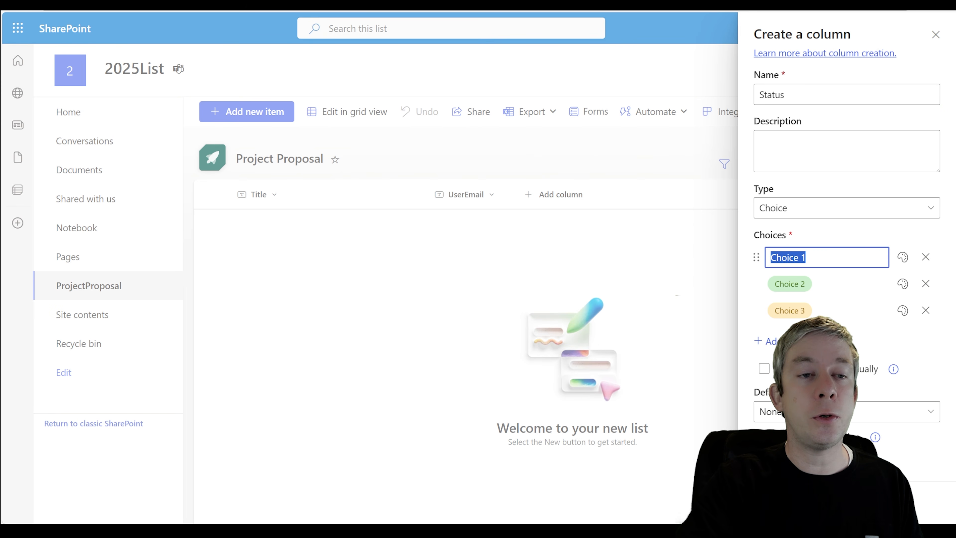
pyautogui.write('Draft')
pyautogui.press('Return')
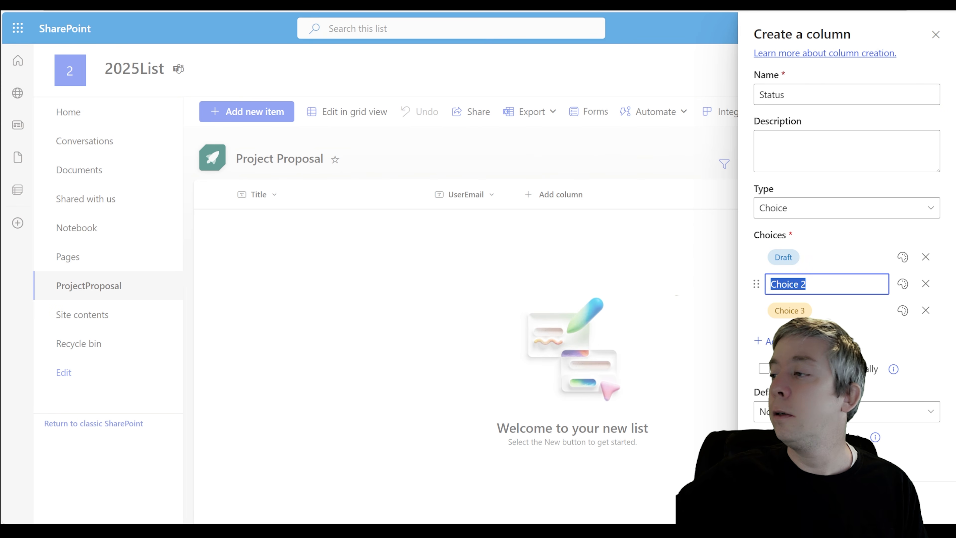
pyautogui.write('Submitted')
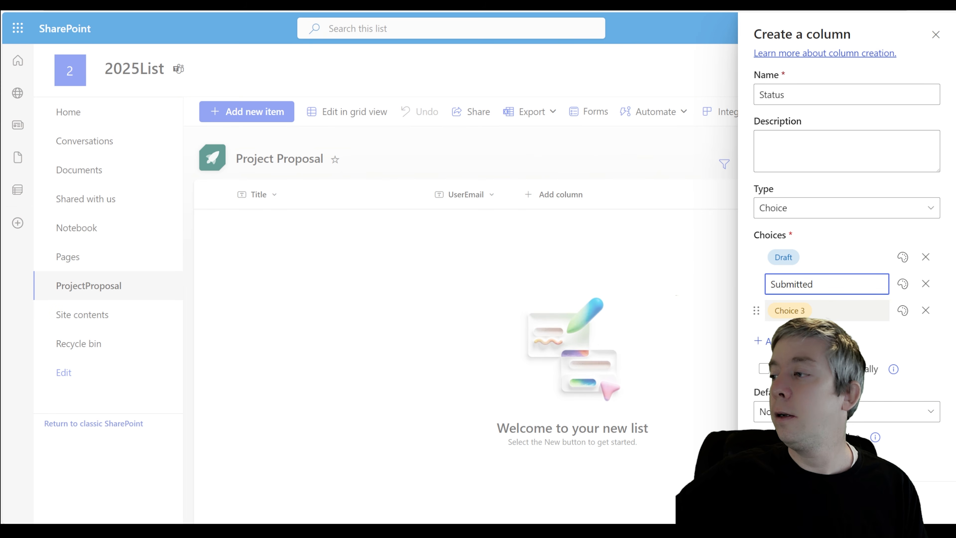
pyautogui.press('Return')
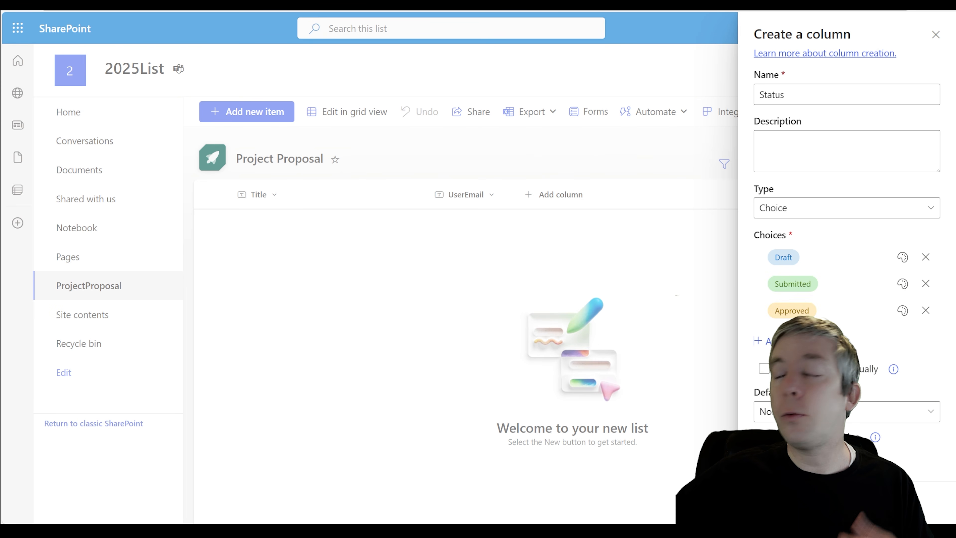
# Colour Draft red, Submitted blue and Approved green, then save the Status column
pyautogui.click(902, 258)
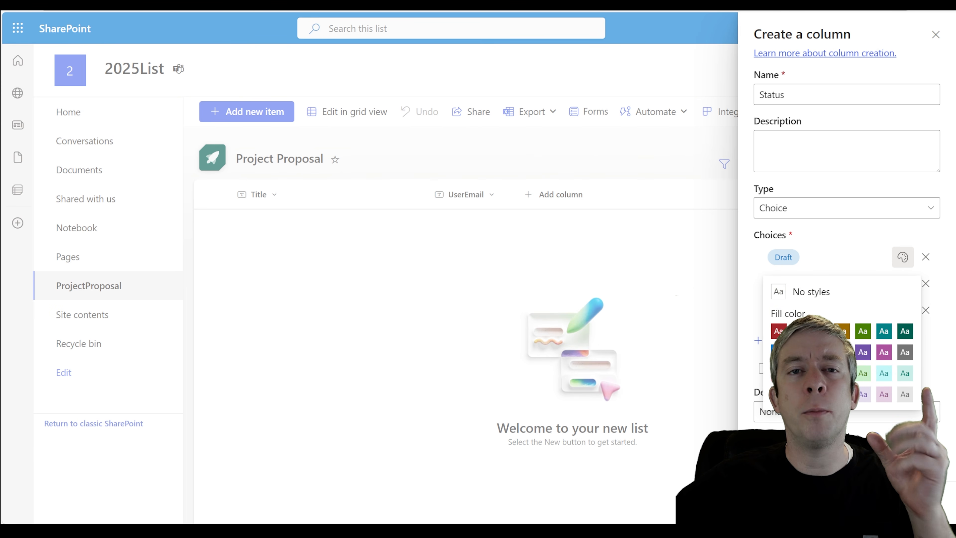
pyautogui.click(776, 331)
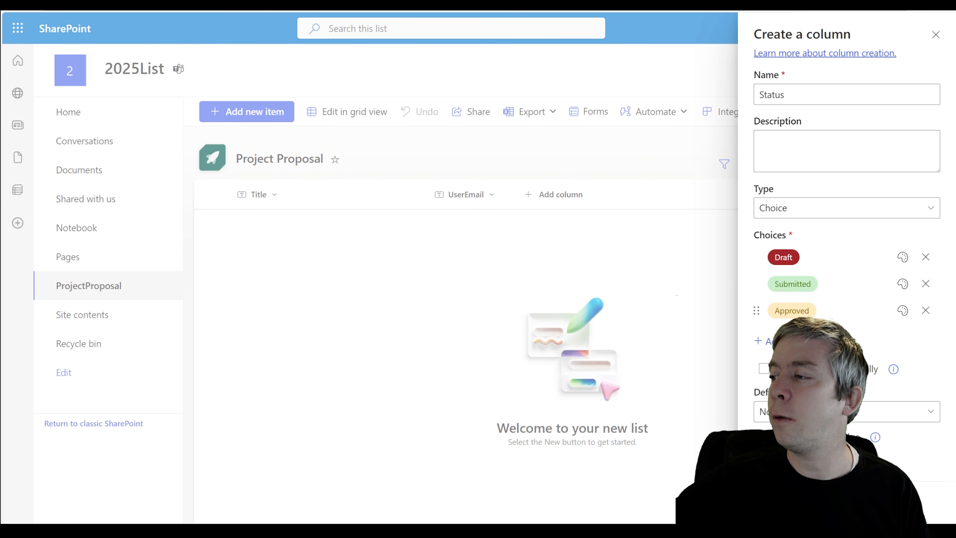
pyautogui.click(903, 284)
pyautogui.click(839, 358)
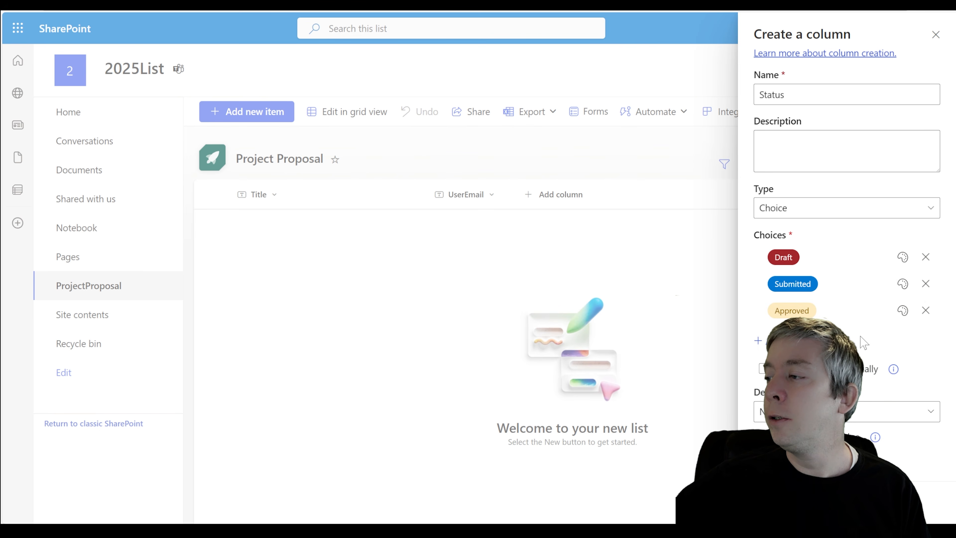
pyautogui.click(903, 310)
pyautogui.click(841, 406)
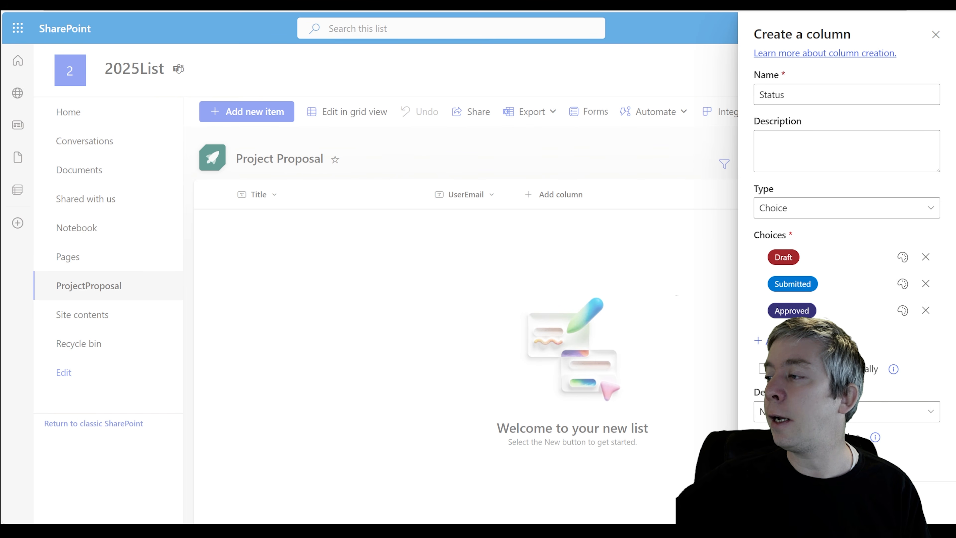
pyautogui.click(905, 318)
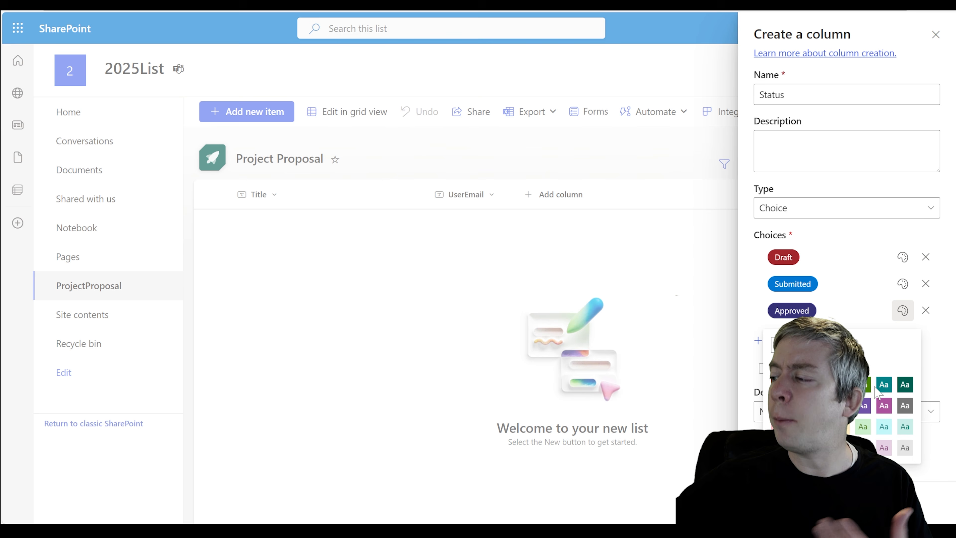
pyautogui.click(862, 387)
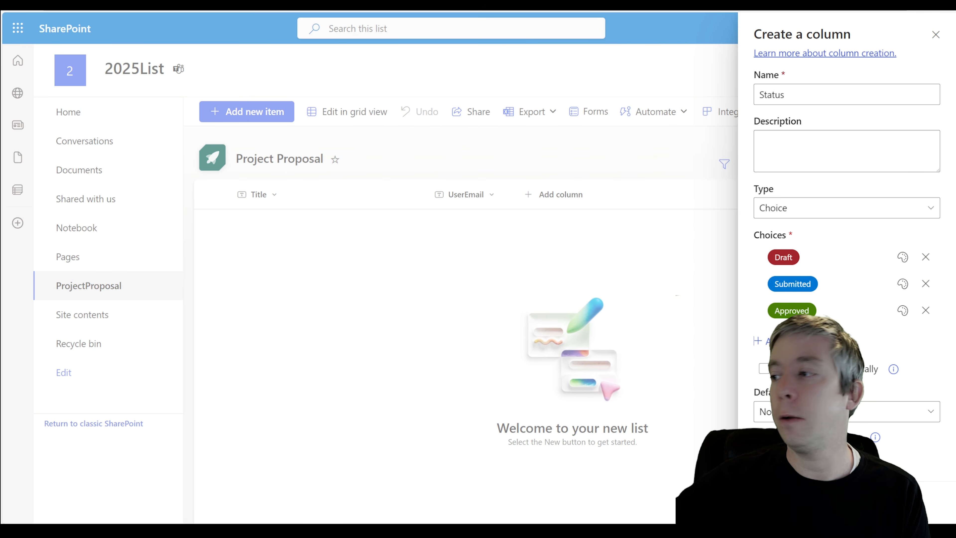
pyautogui.click(775, 502)
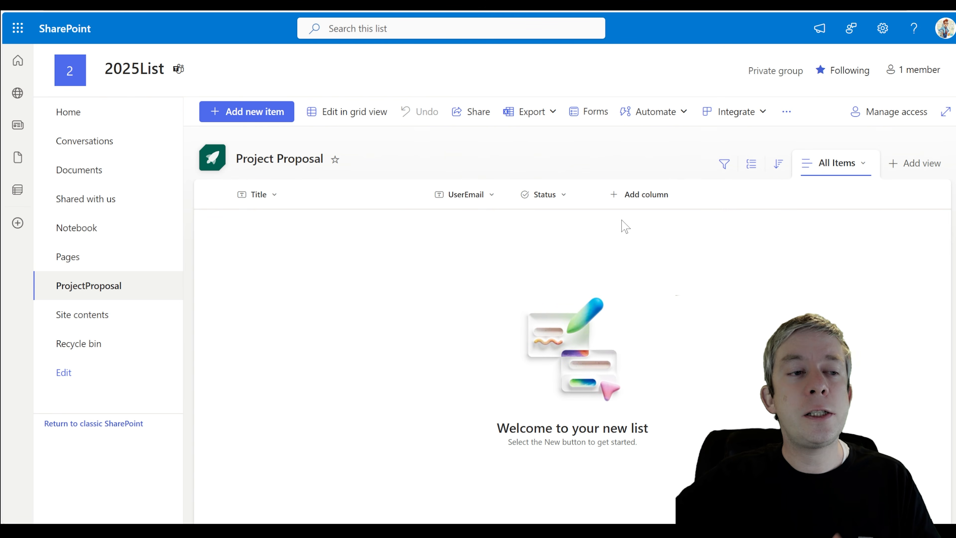
# Create a multiple lines of text column named ProposalDescription and reveal its extra options
pyautogui.click(634, 203)
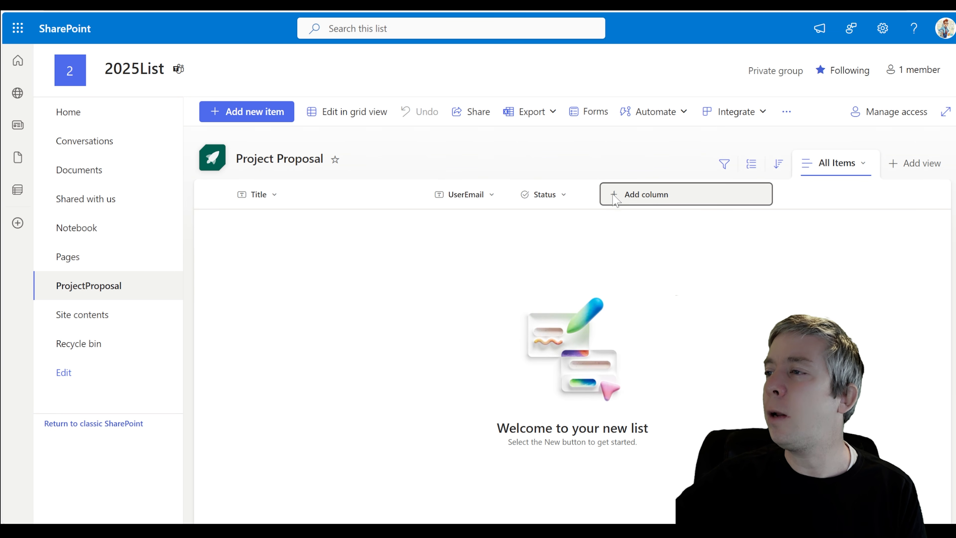
pyautogui.click(662, 312)
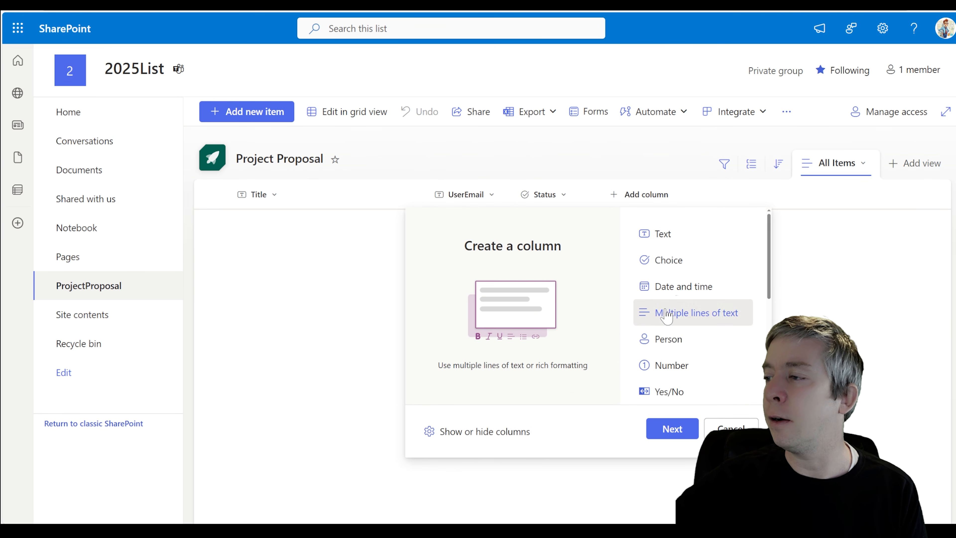
pyautogui.click(669, 433)
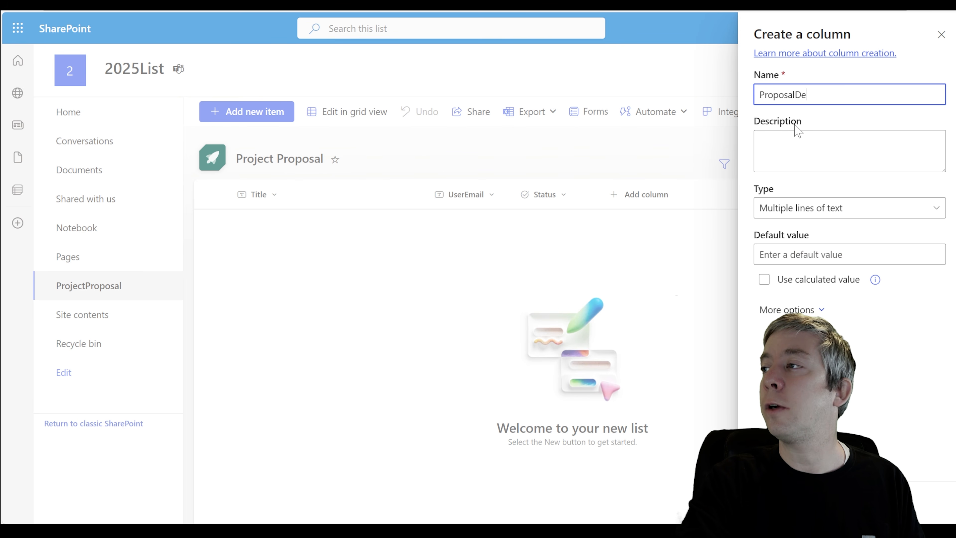
pyautogui.write('ption')
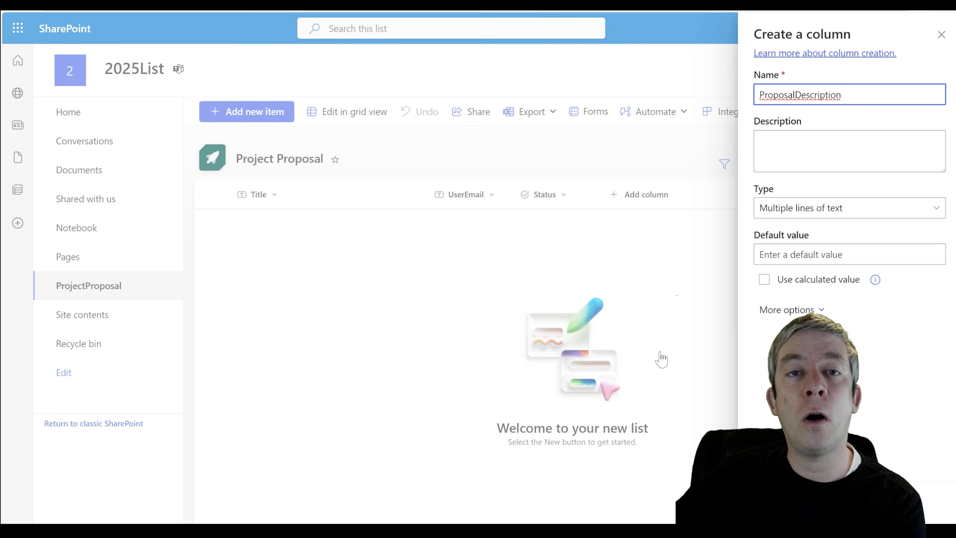
pyautogui.click(774, 502)
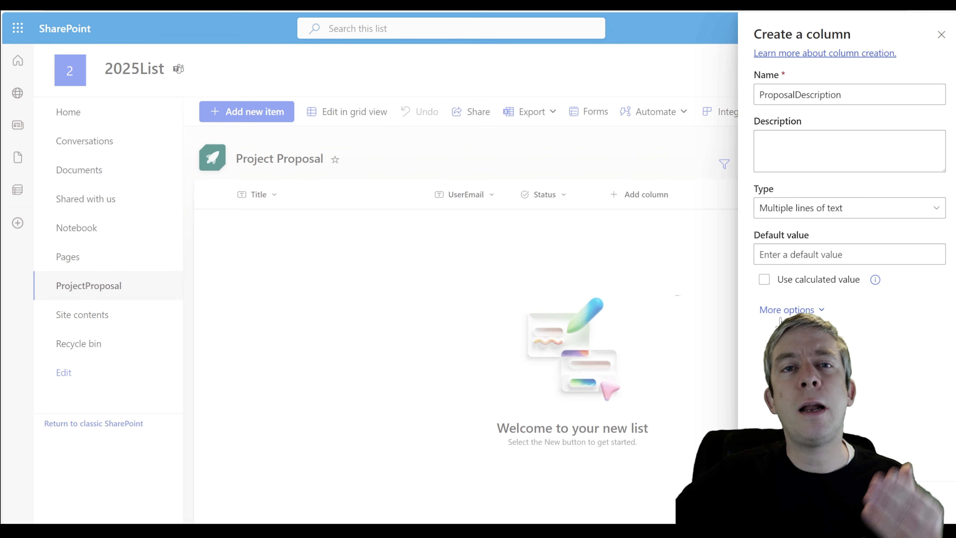
pyautogui.click(800, 308)
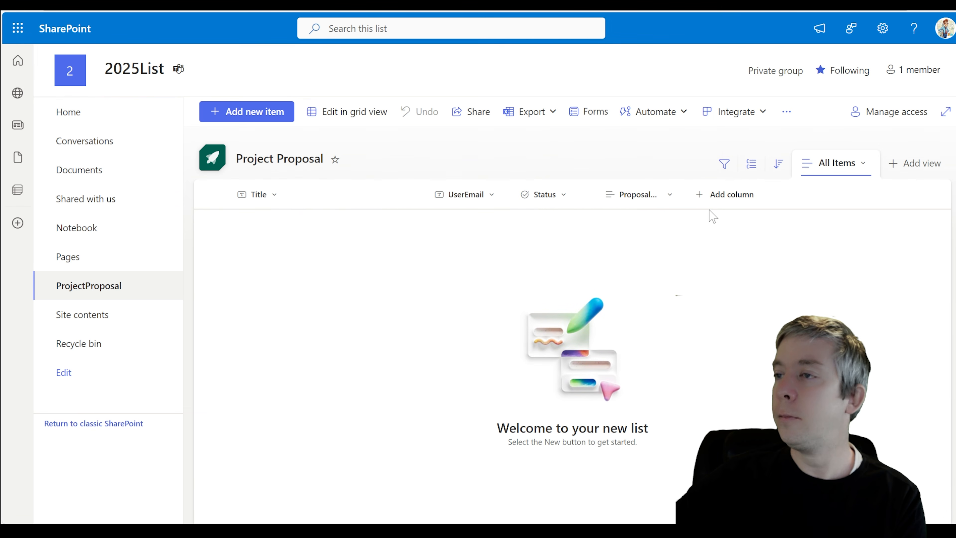
# Save ProposalDescription, then add a ProposalStartDate date column with friendly format and no time
pyautogui.click(716, 198)
pyautogui.doubleClick(738, 286)
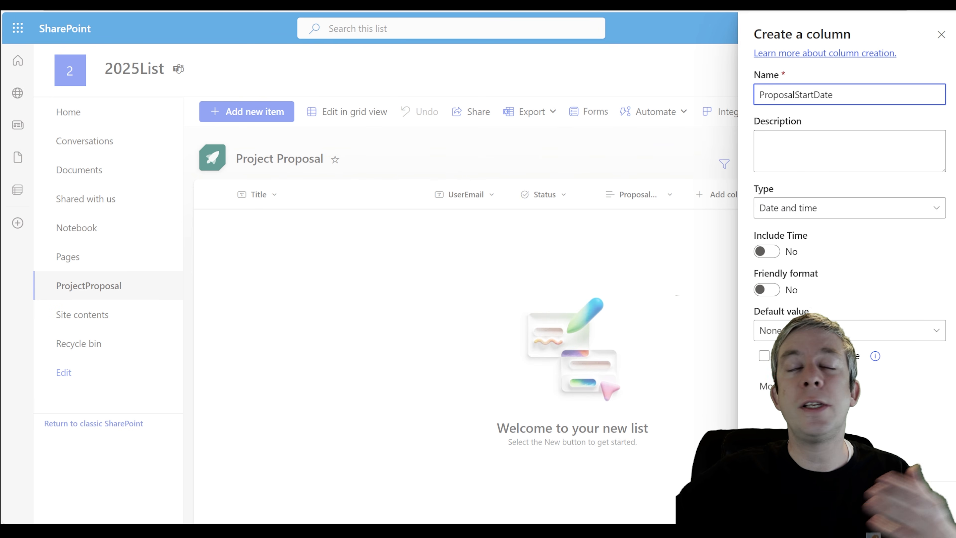
pyautogui.hotkey('ctrl', 'a')
pyautogui.click(780, 214)
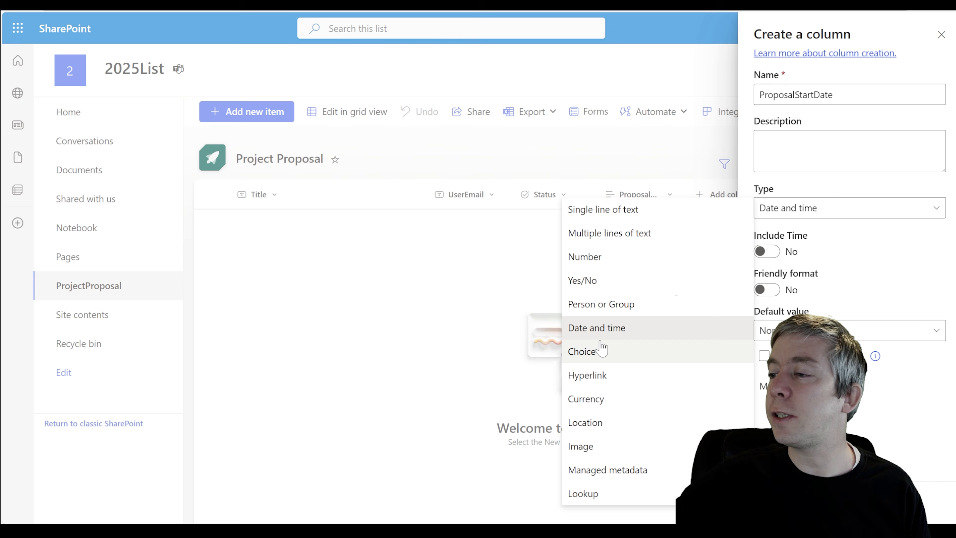
pyautogui.click(597, 329)
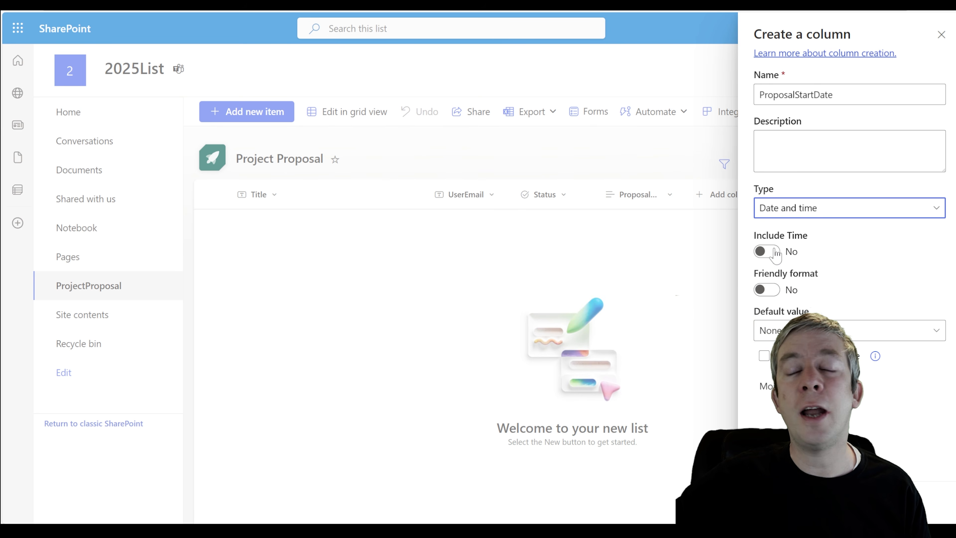
pyautogui.click(766, 295)
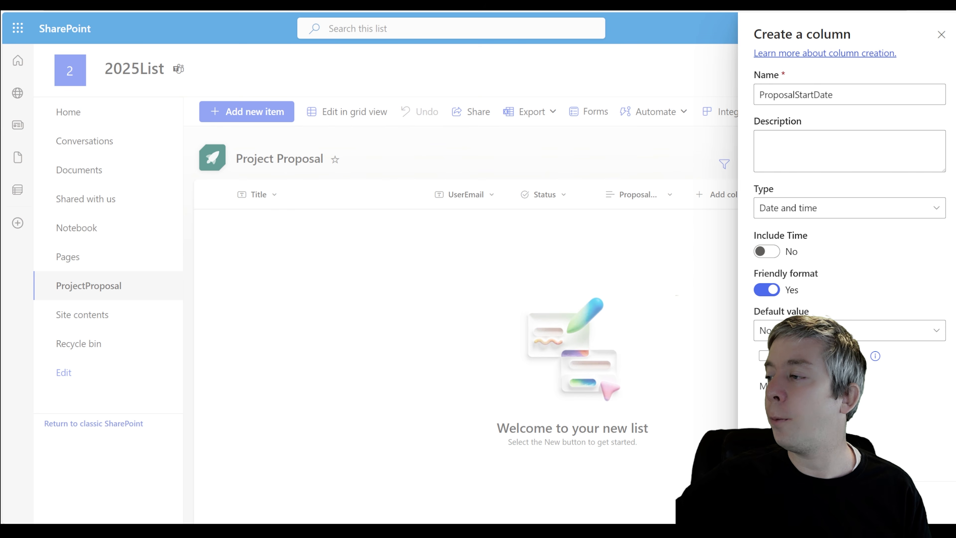
pyautogui.click(778, 502)
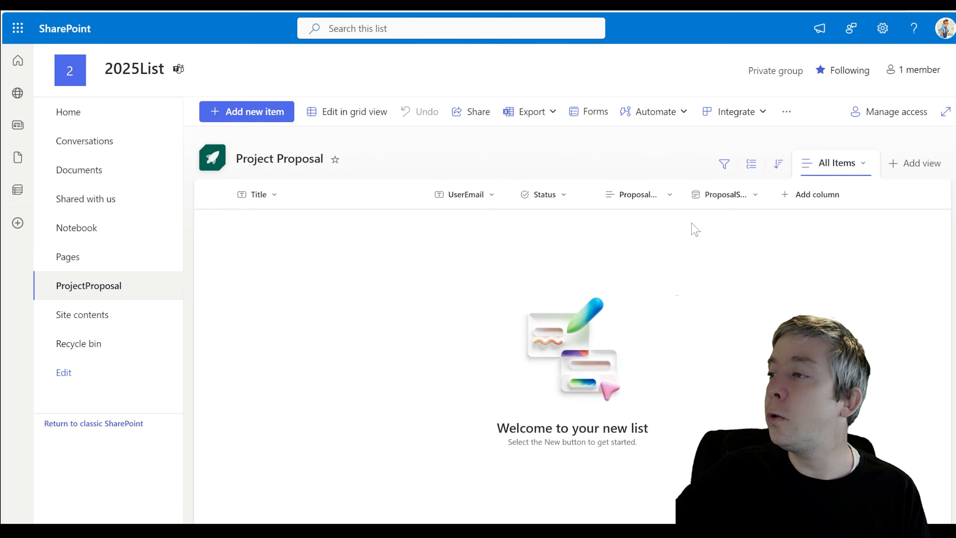
# Widen the ProposalDescription and ProposalStartDate columns and rename Title to Proposal
pyautogui.moveTo(684, 194); pyautogui.dragTo(727, 195)
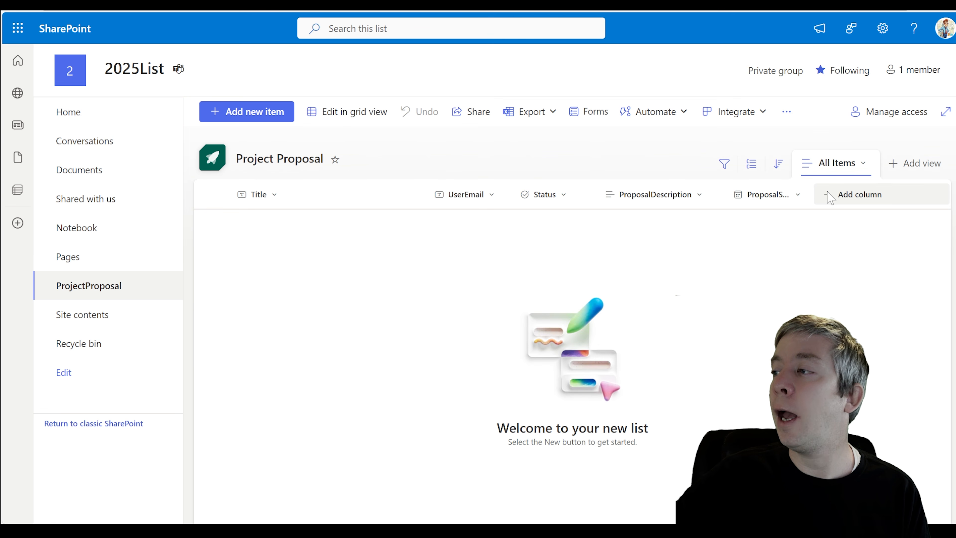
pyautogui.moveTo(813, 194); pyautogui.dragTo(851, 194)
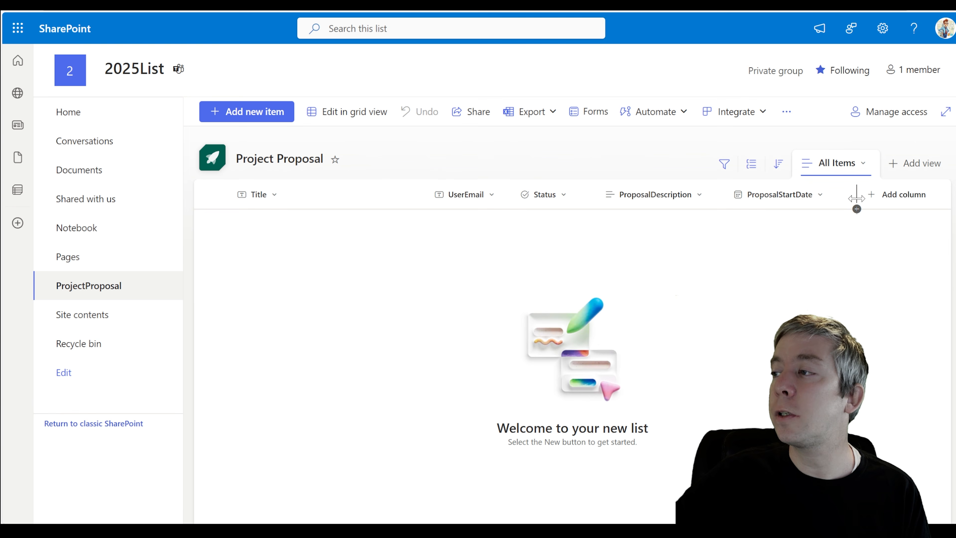
pyautogui.click(273, 195)
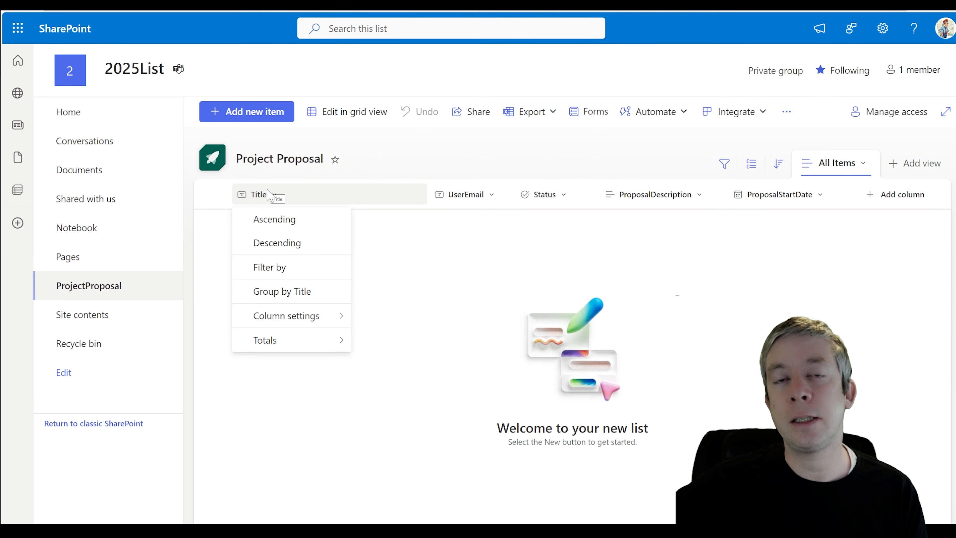
pyautogui.moveTo(299, 318)
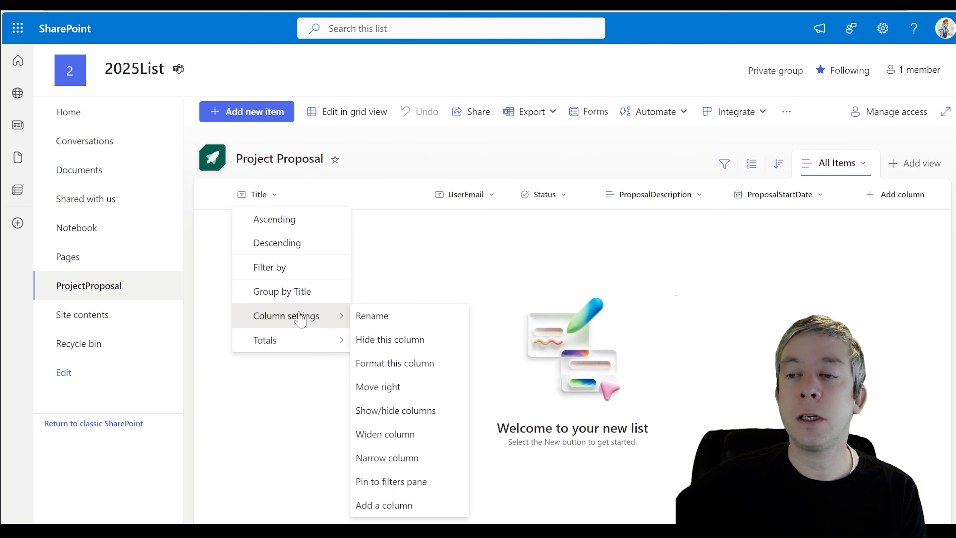
pyautogui.click(367, 318)
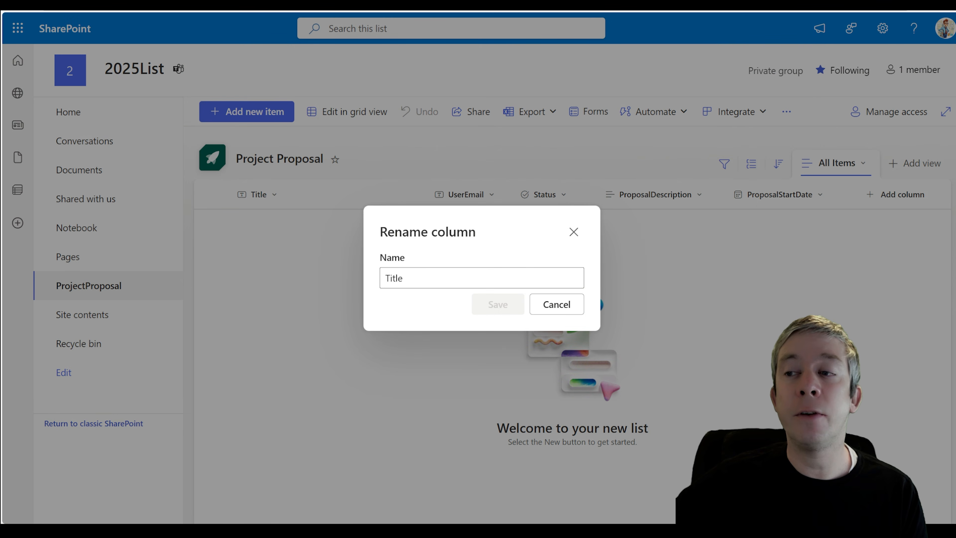
pyautogui.write('Proposal')
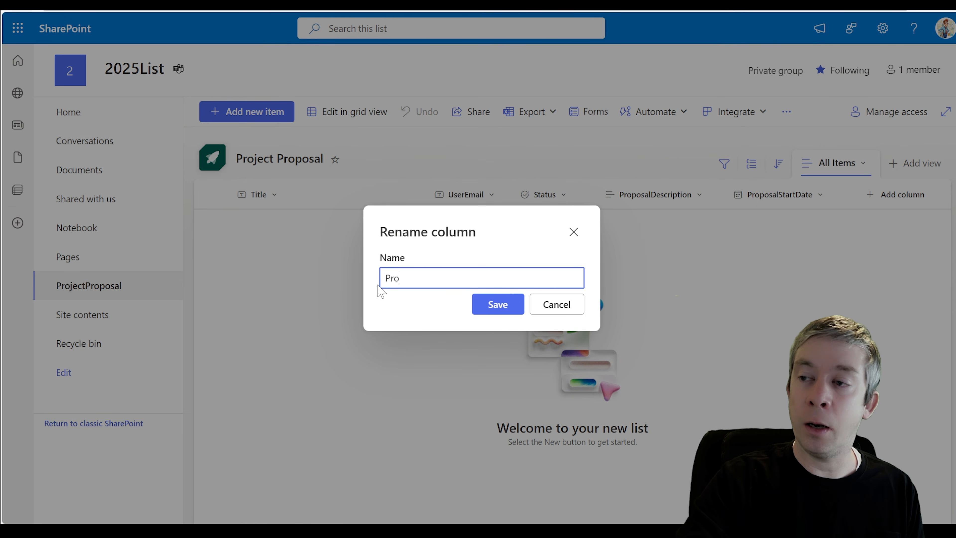
pyautogui.click(489, 312)
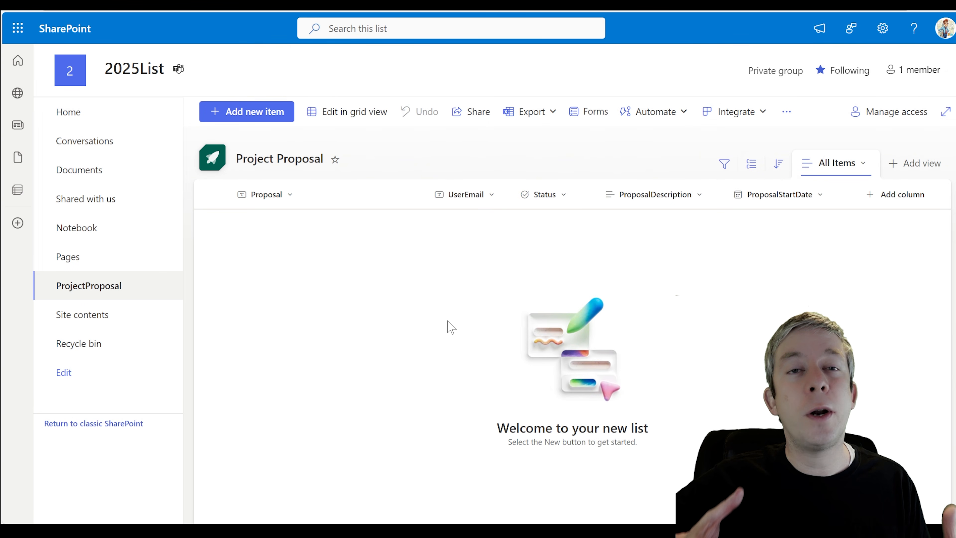
# Add and save a list item titled 'test'
pyautogui.click(247, 113)
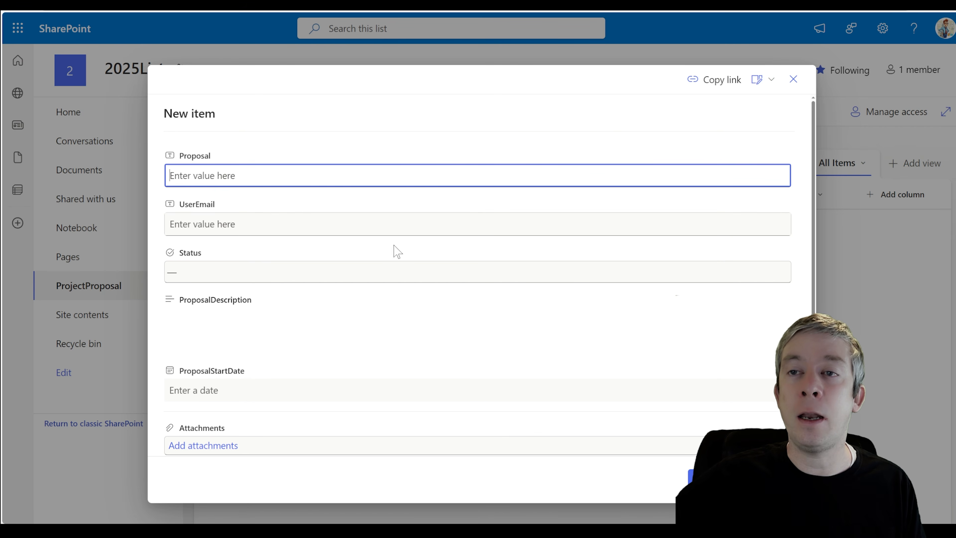
pyautogui.write('test')
pyautogui.click(696, 476)
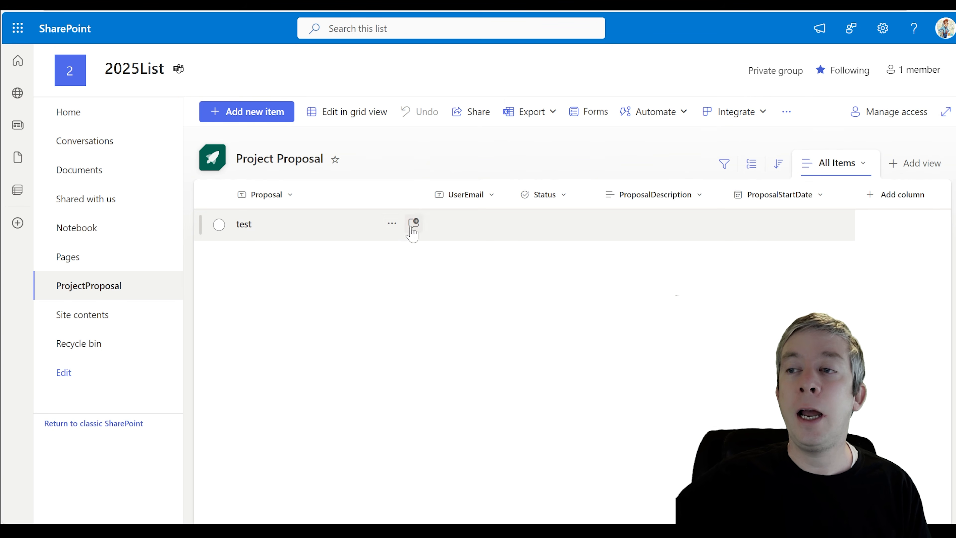
pyautogui.click(392, 224)
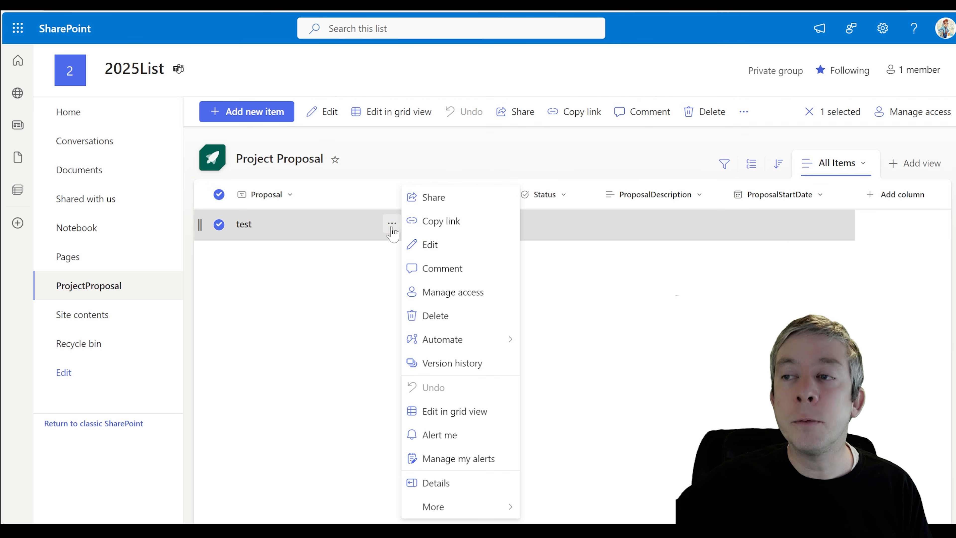
pyautogui.click(358, 236)
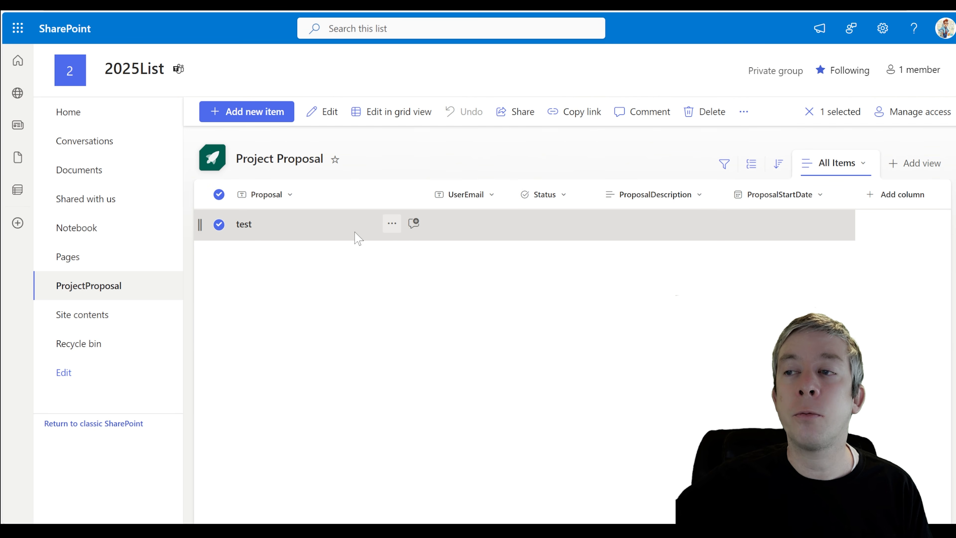
pyautogui.click(392, 224)
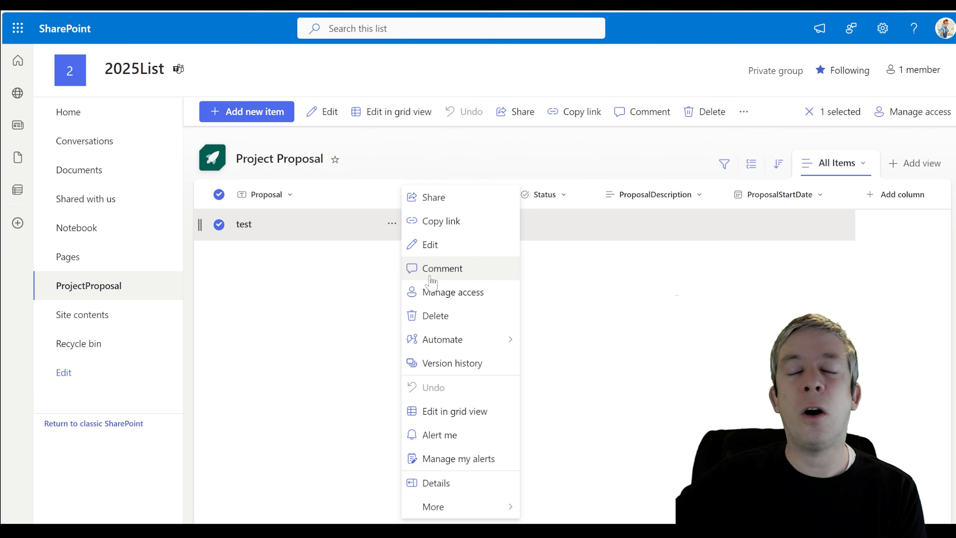
pyautogui.click(333, 265)
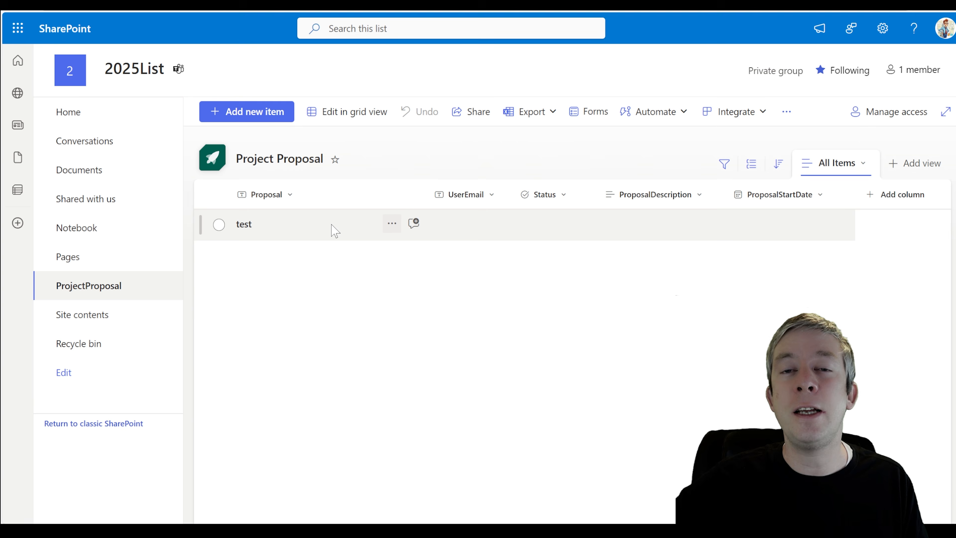
pyautogui.click(245, 113)
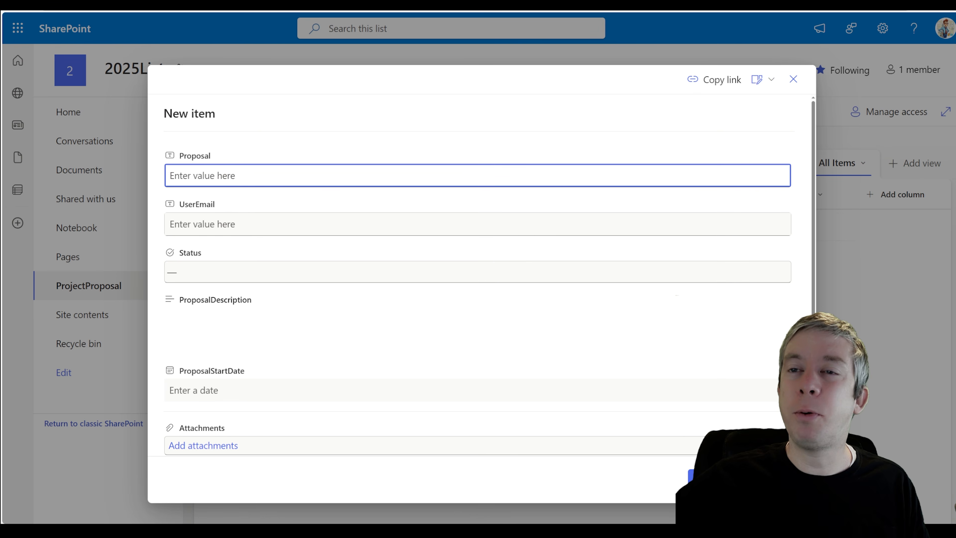
# Enter the proposal 'Copilot Studio Bot that grabs the weather' and the submitter's e-mail
pyautogui.write('Copilot Stud')
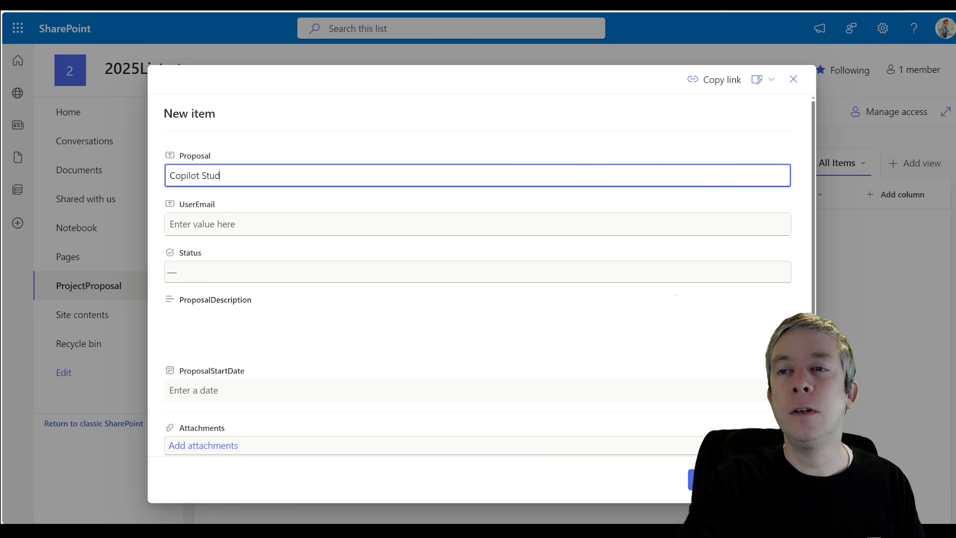
pyautogui.write('that grabs the weather')
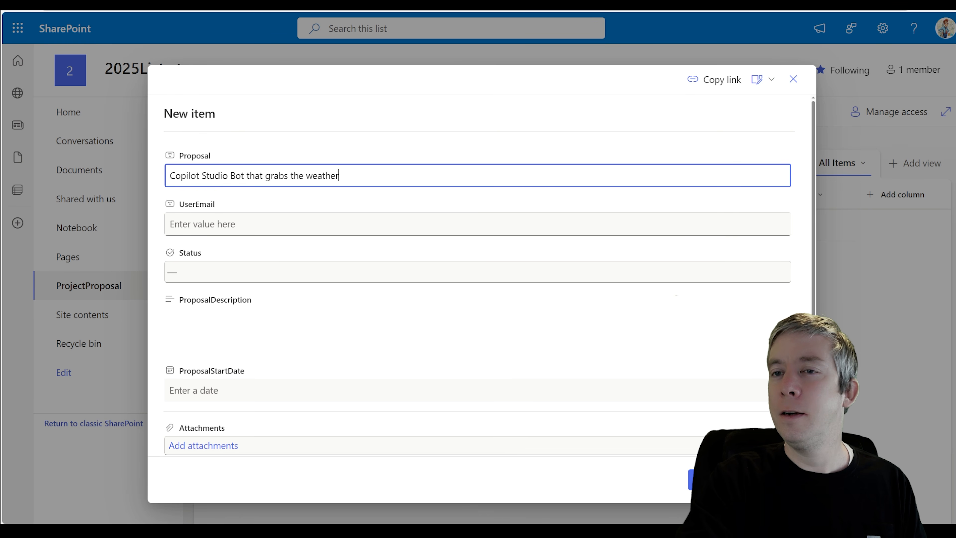
pyautogui.press('Tab')
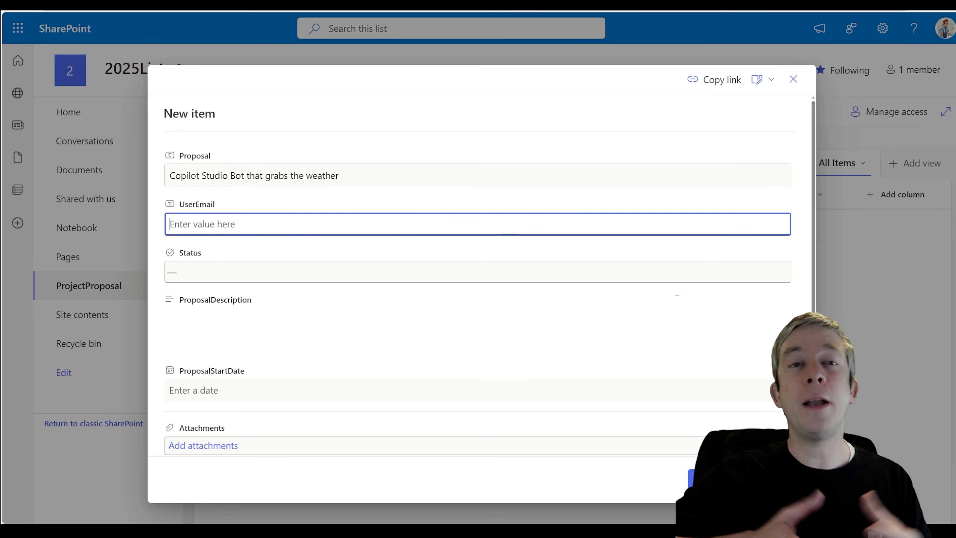
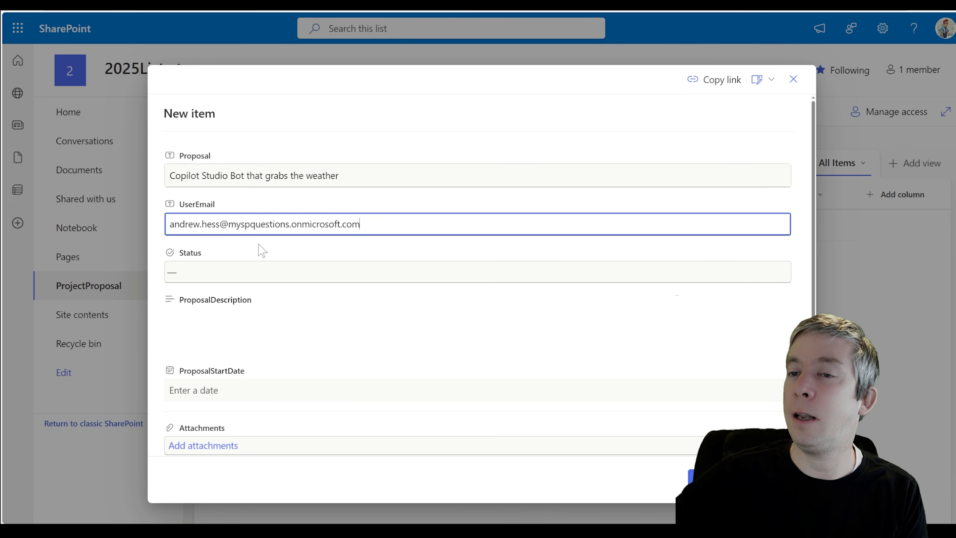
# Set Status to Draft and open the rich-text editor for the description
pyautogui.click(262, 271)
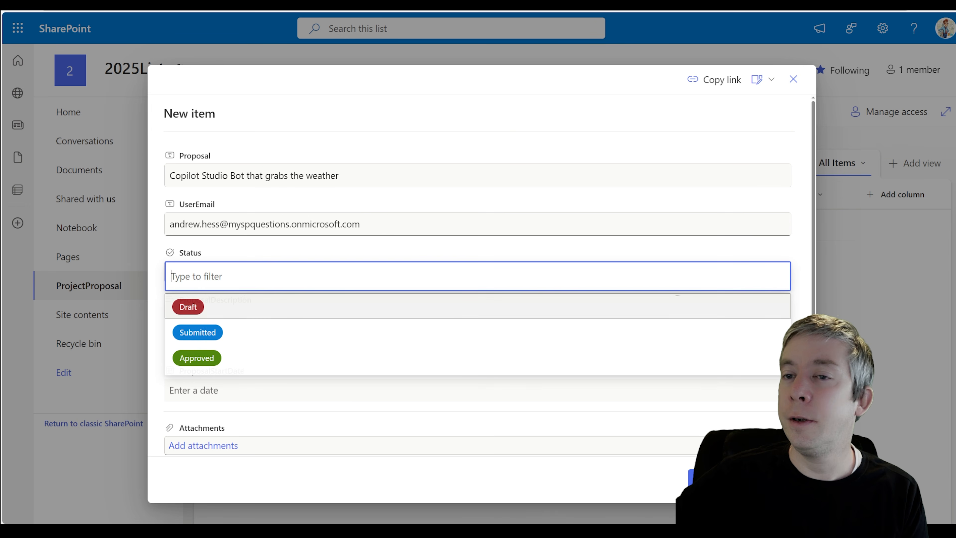
pyautogui.click(196, 308)
pyautogui.click(207, 331)
pyautogui.click(775, 322)
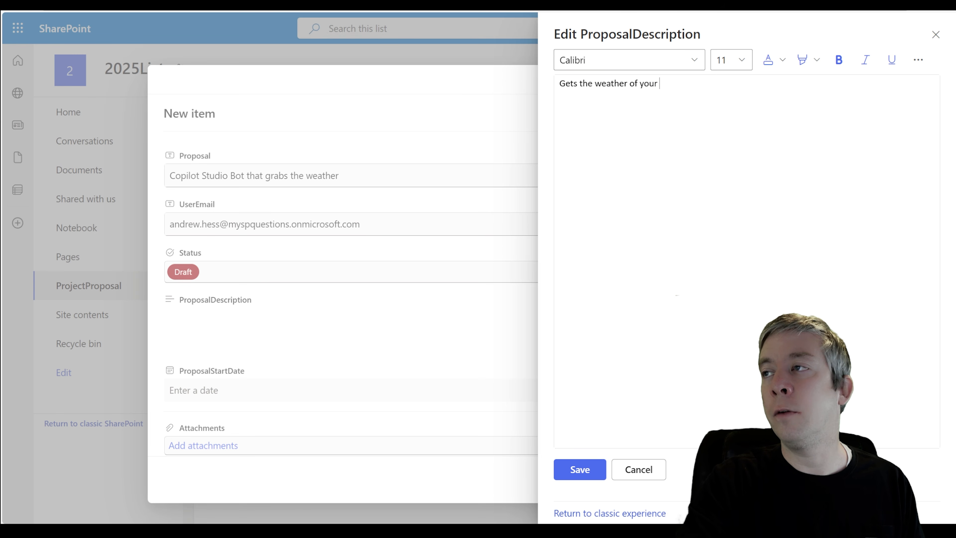
# Finish the description, set the start date to February 14, 2025, and save the item
pyautogui.write('location and you can as')
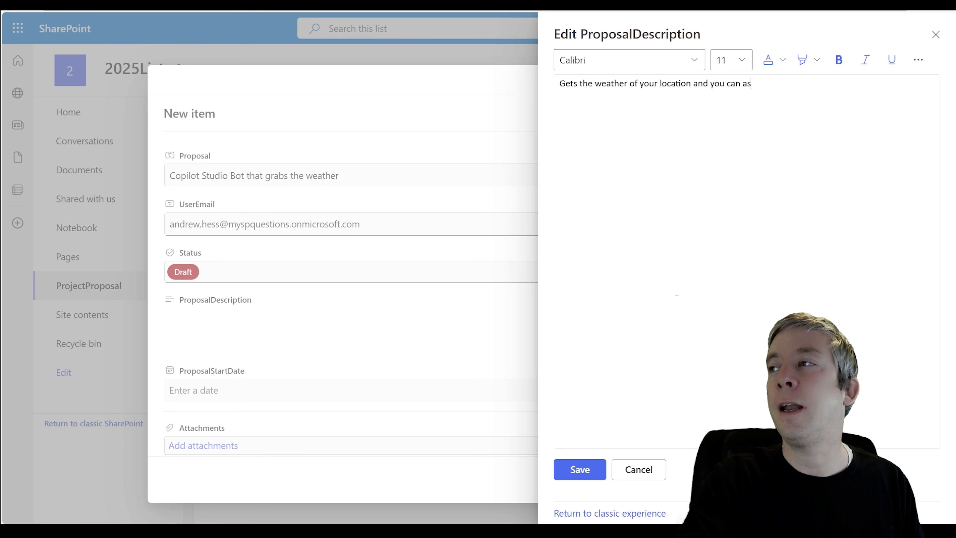
pyautogui.write('k generative questions.')
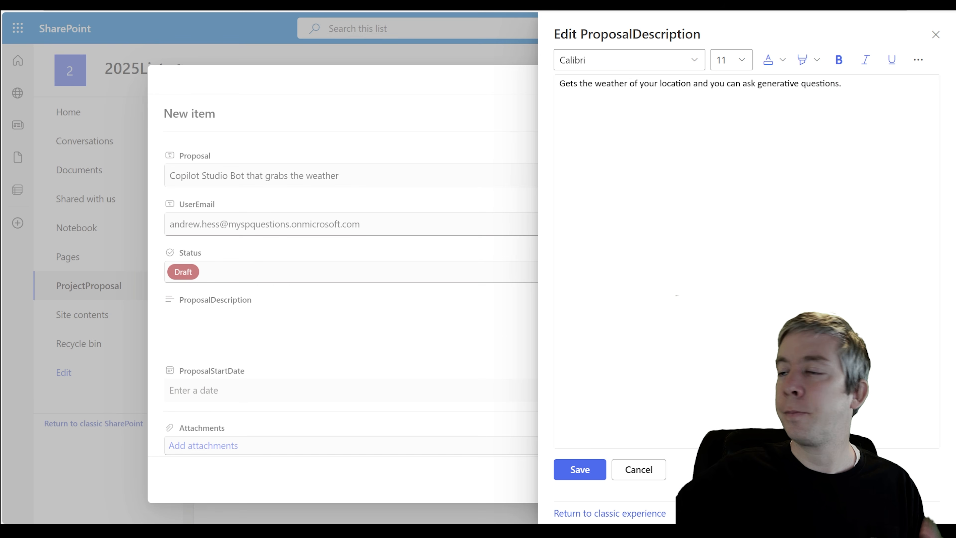
pyautogui.click(575, 472)
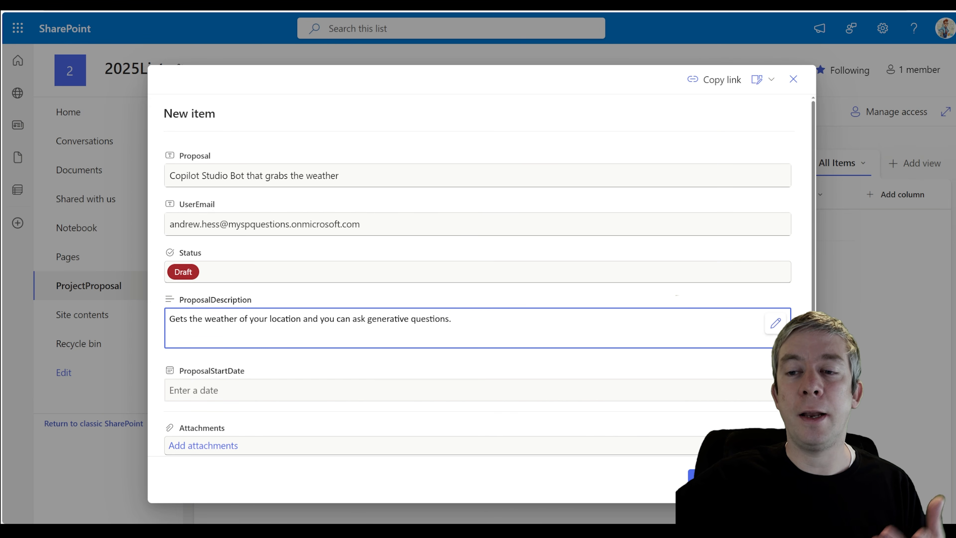
pyautogui.click(222, 390)
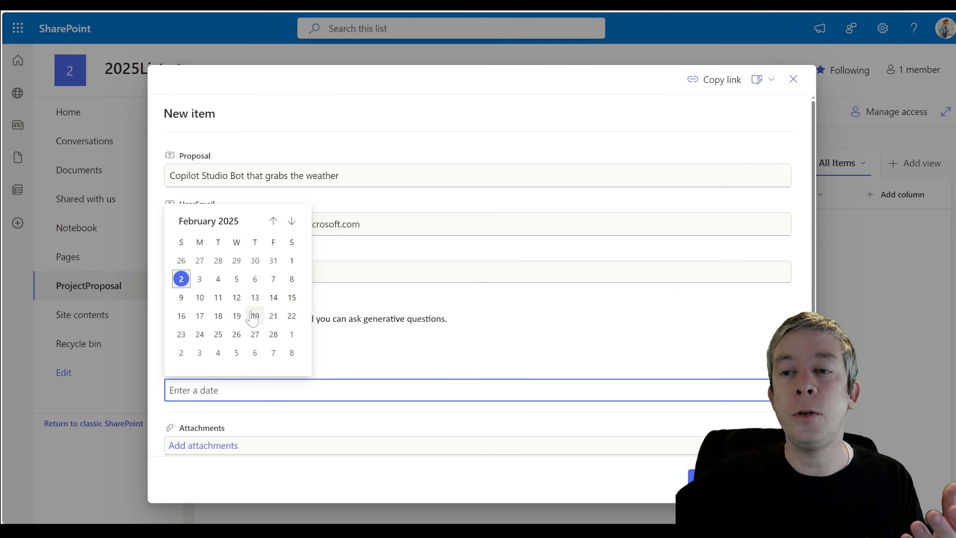
pyautogui.click(273, 297)
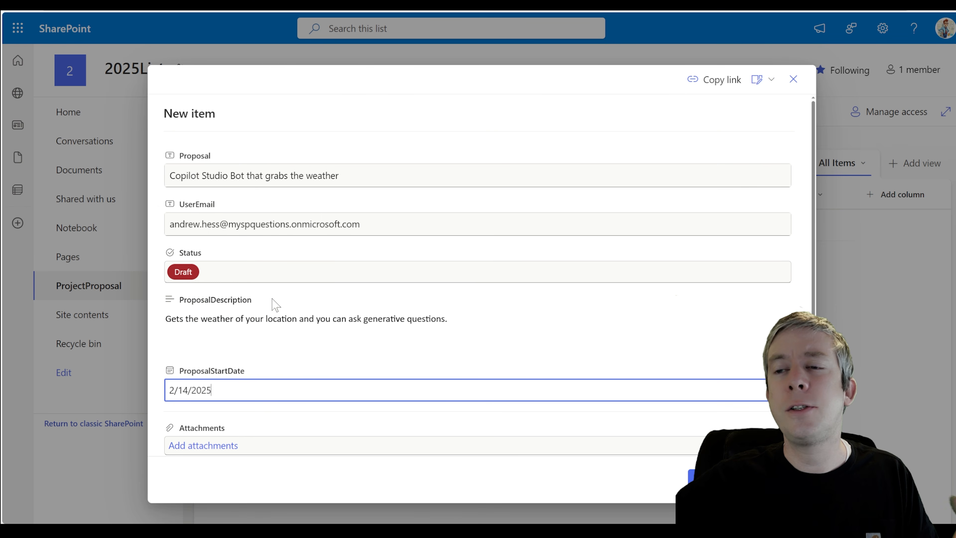
pyautogui.click(711, 478)
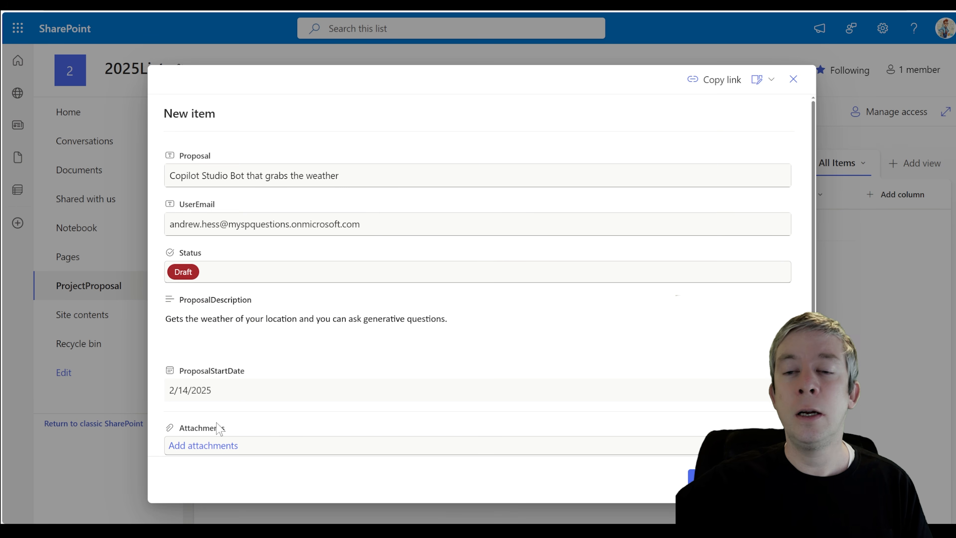
pyautogui.scroll(-1, 224, 425)
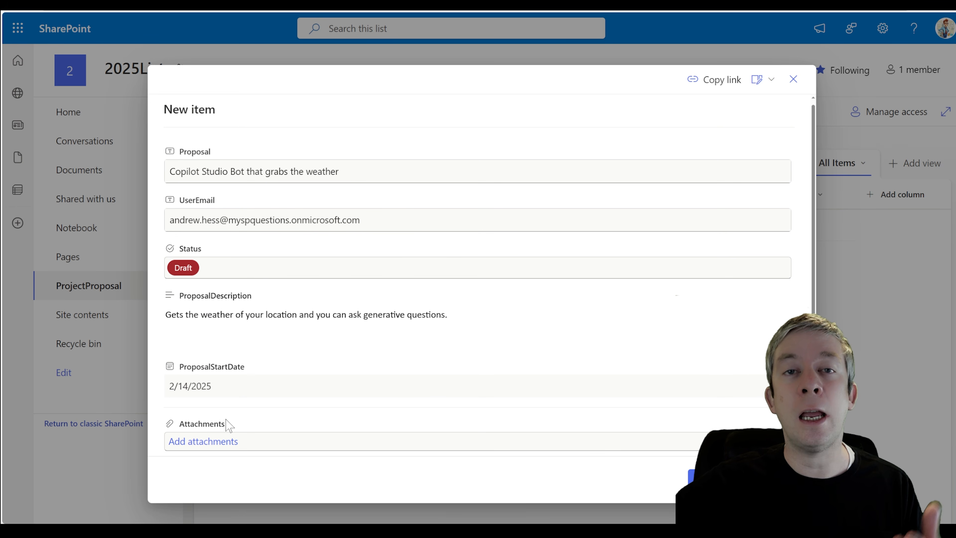
pyautogui.click(689, 475)
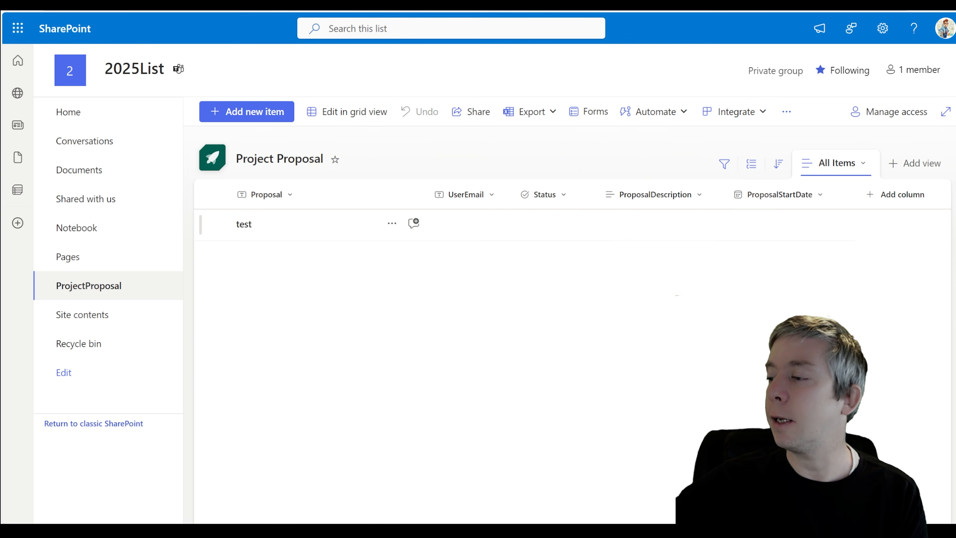
# In the list's advanced settings, disable attachments and comments, then confirm the change
pyautogui.click(881, 34)
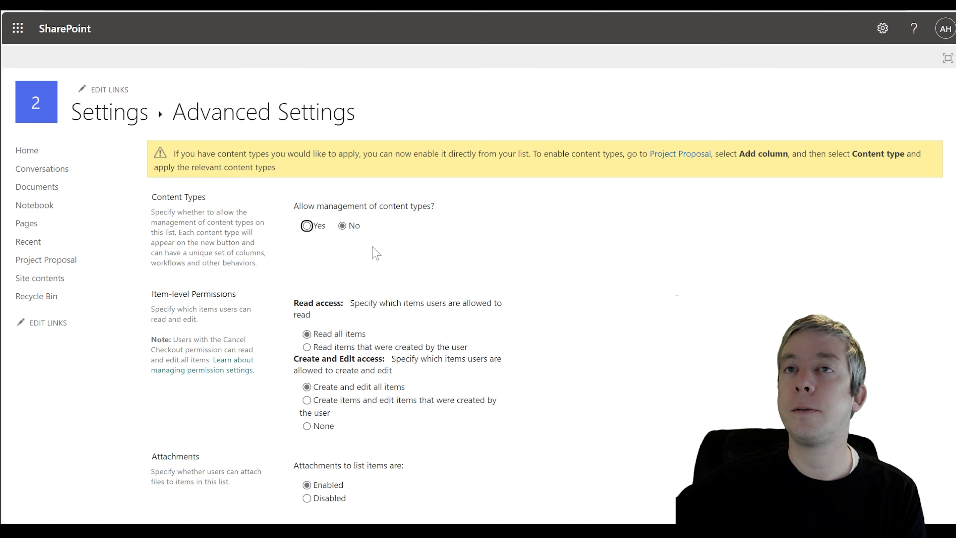
pyautogui.scroll(-1, 326, 205)
pyautogui.scroll(-3, 331, 226)
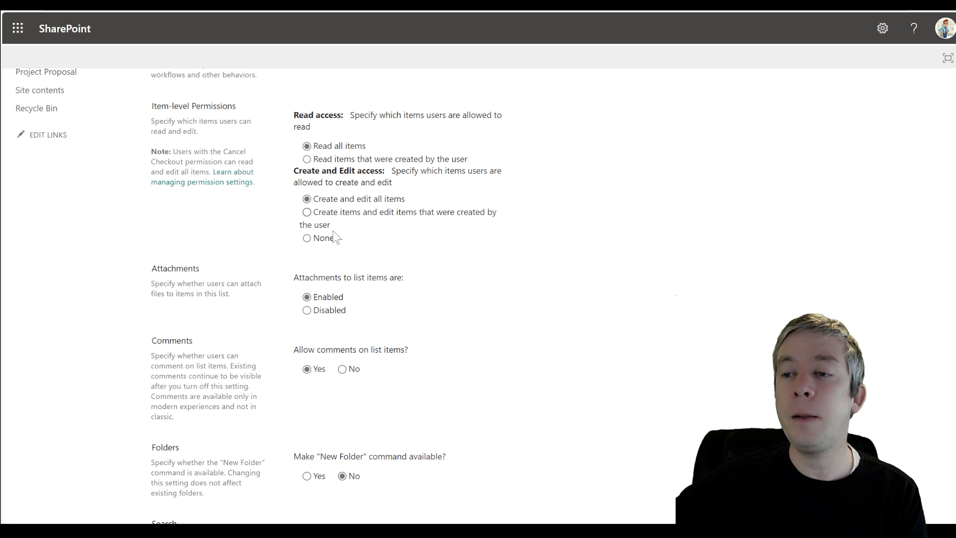
pyautogui.scroll(-2, 333, 235)
pyautogui.click(307, 234)
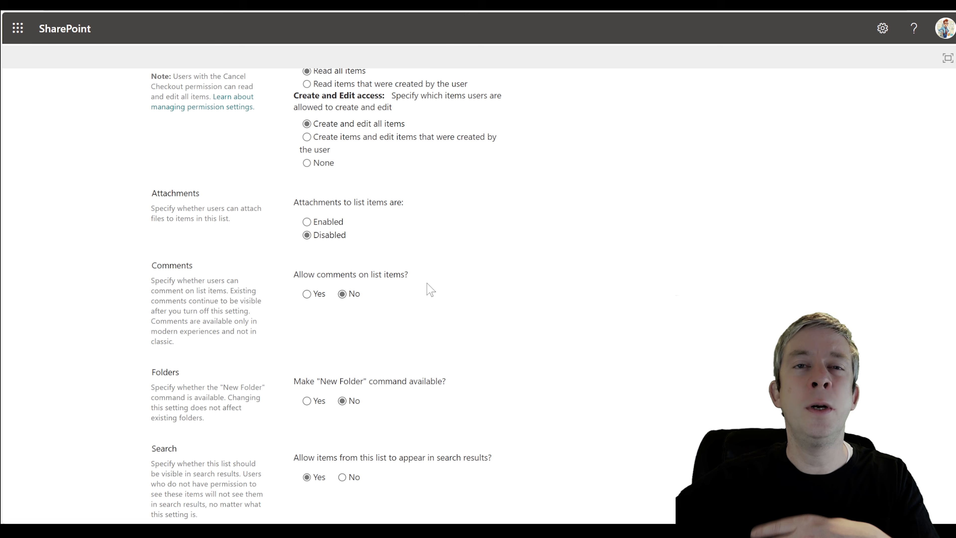
pyautogui.scroll(-5, 470, 279)
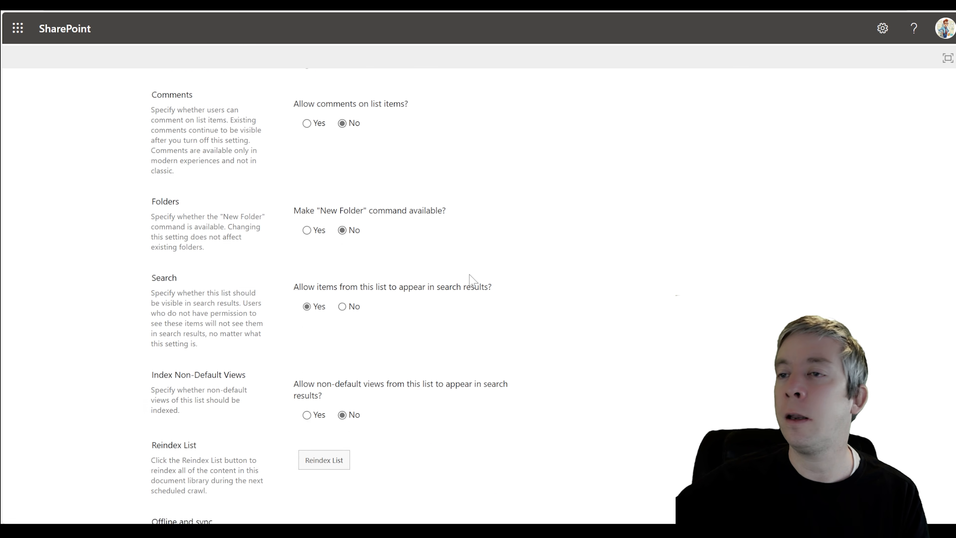
pyautogui.click(450, 462)
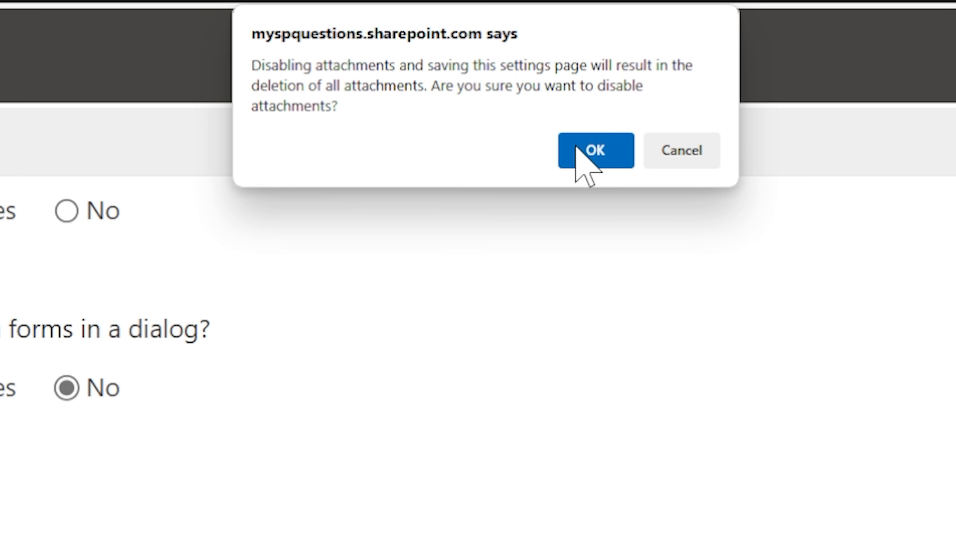
pyautogui.click(576, 147)
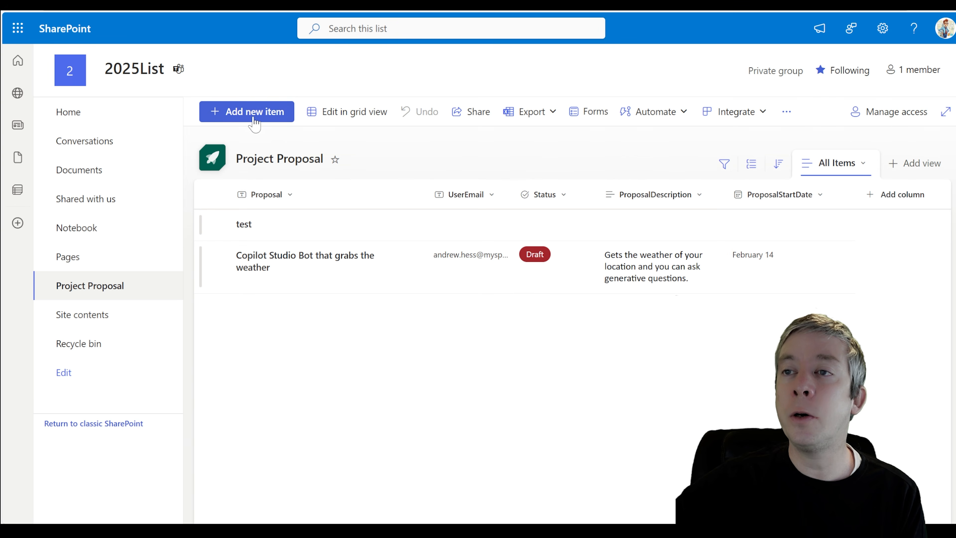
# Delete the test item from the Project Proposal list, confirming the deletion
pyautogui.click(256, 120)
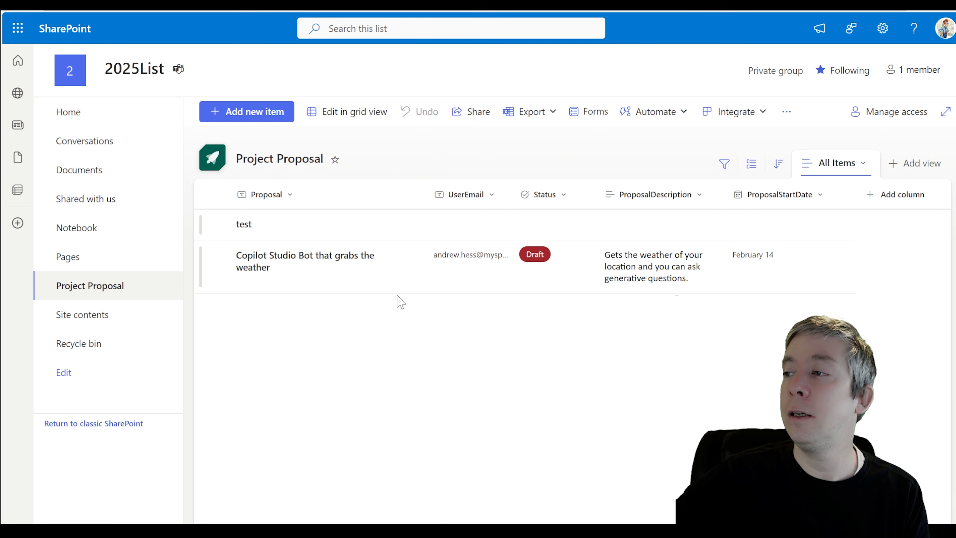
pyautogui.click(218, 224)
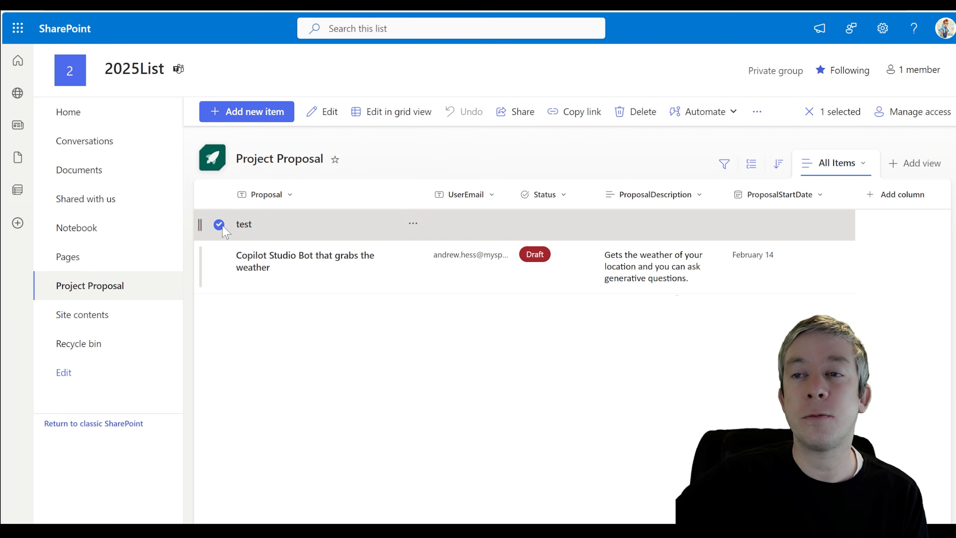
pyautogui.click(623, 113)
pyautogui.click(485, 310)
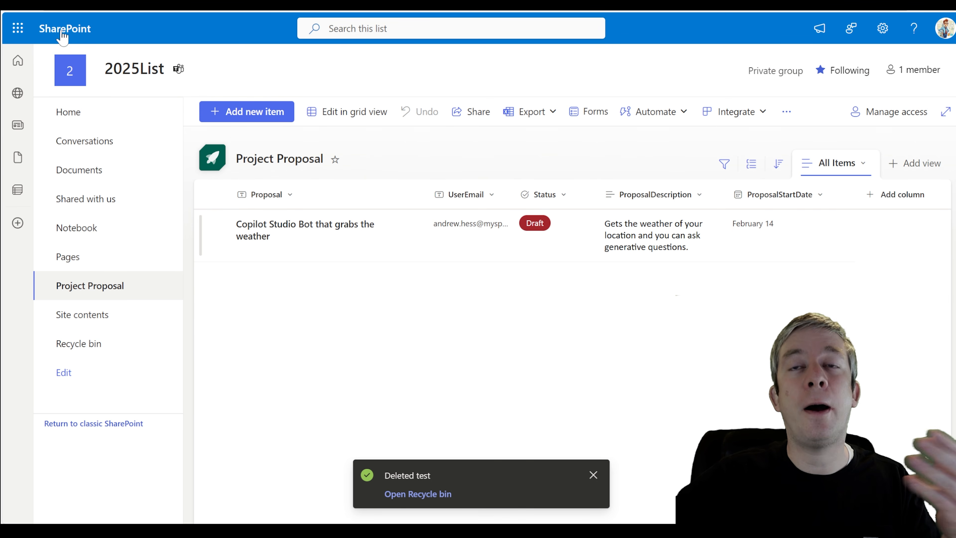
pyautogui.click(17, 29)
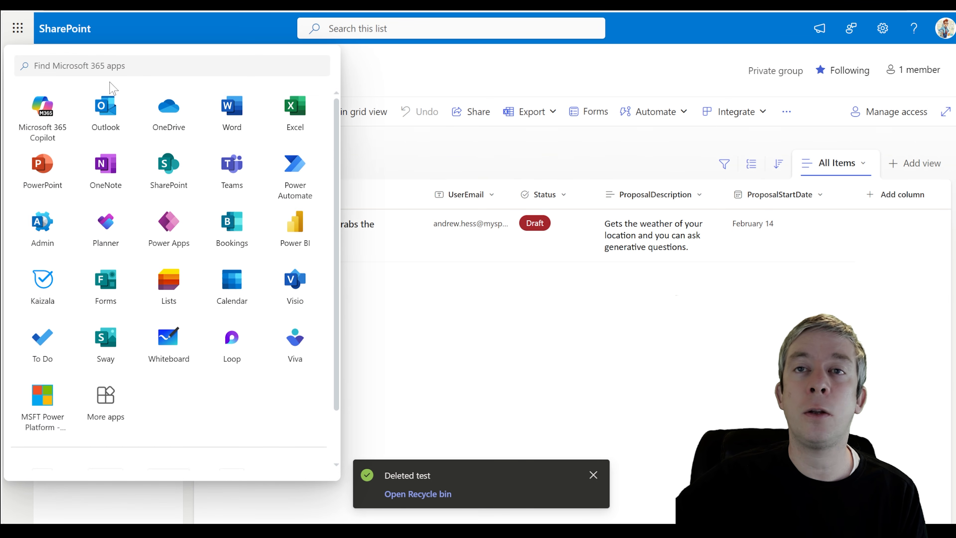
# Launch Power Apps from the app launcher and go to its Create page
pyautogui.click(167, 237)
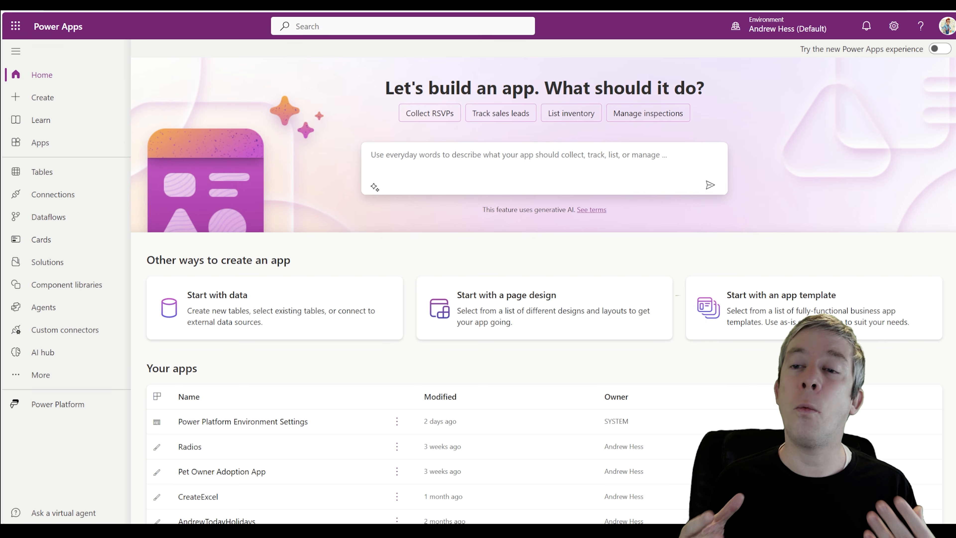
pyautogui.click(46, 98)
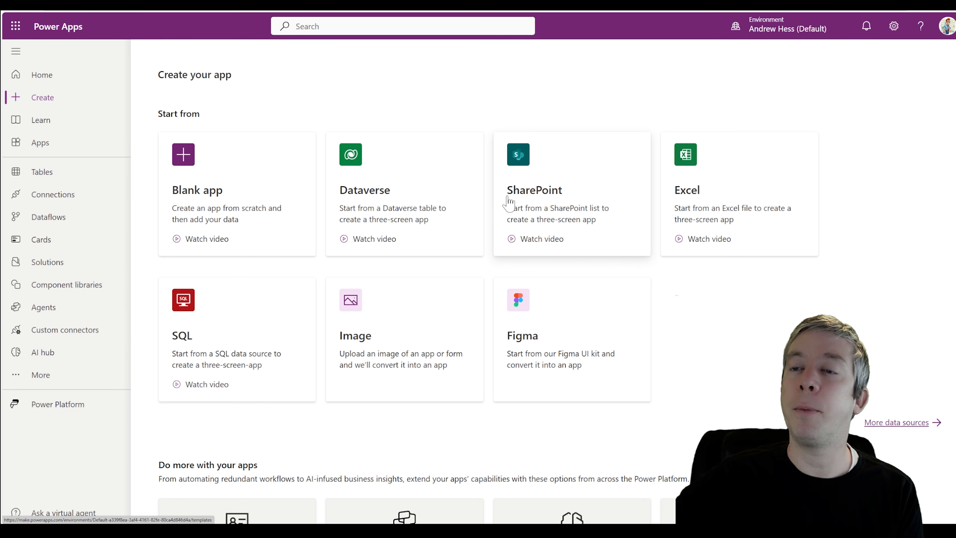
# Create a blank tablet-format canvas app named ProjectProposals
pyautogui.click(206, 194)
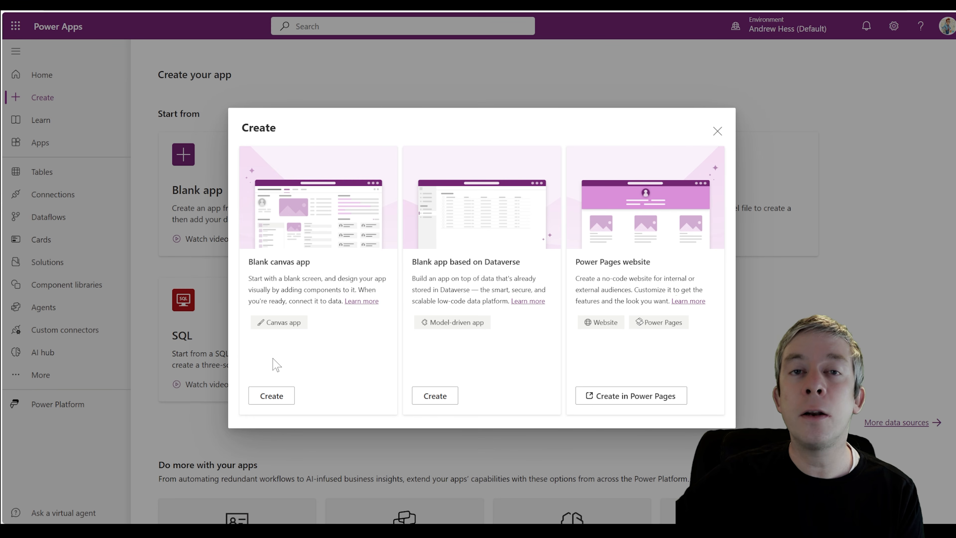
pyautogui.click(271, 396)
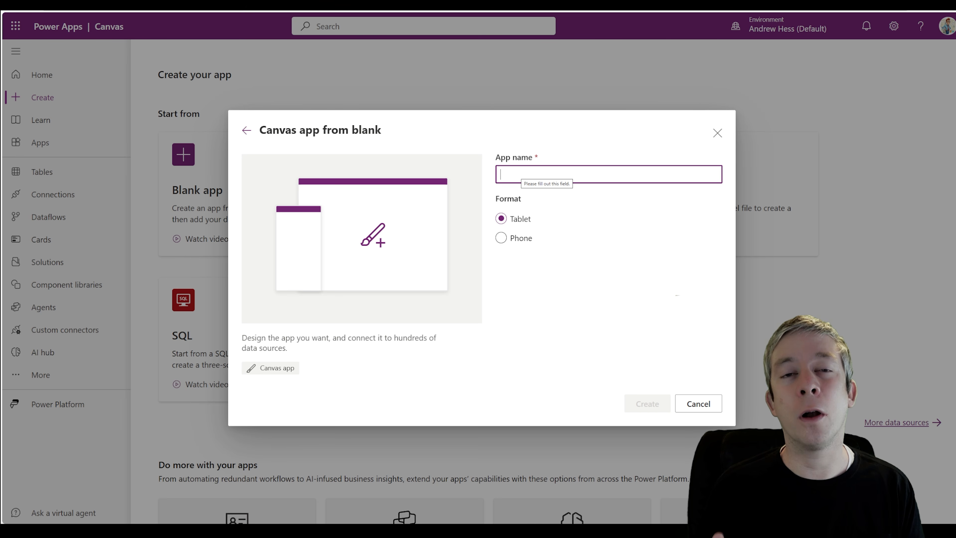
pyautogui.write('ProjectPropo')
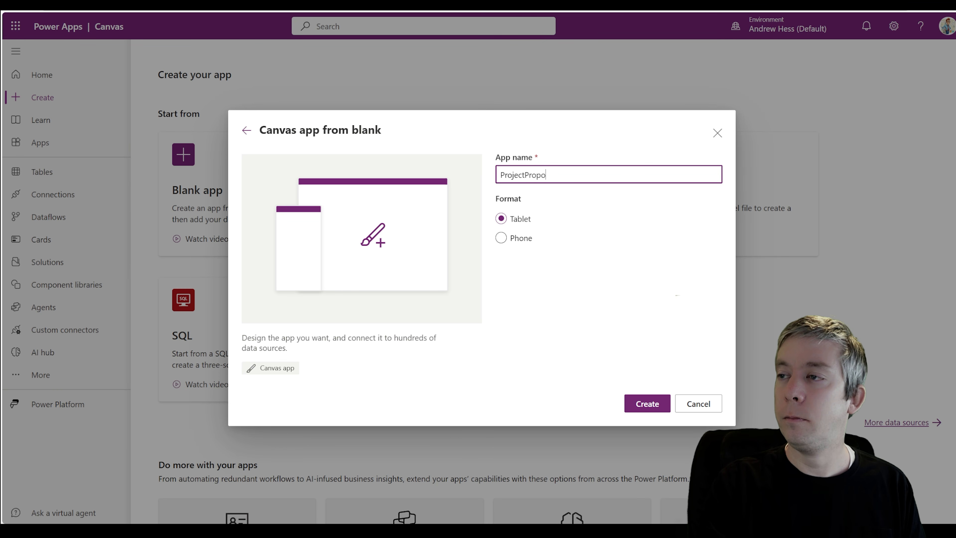
pyautogui.write('sals')
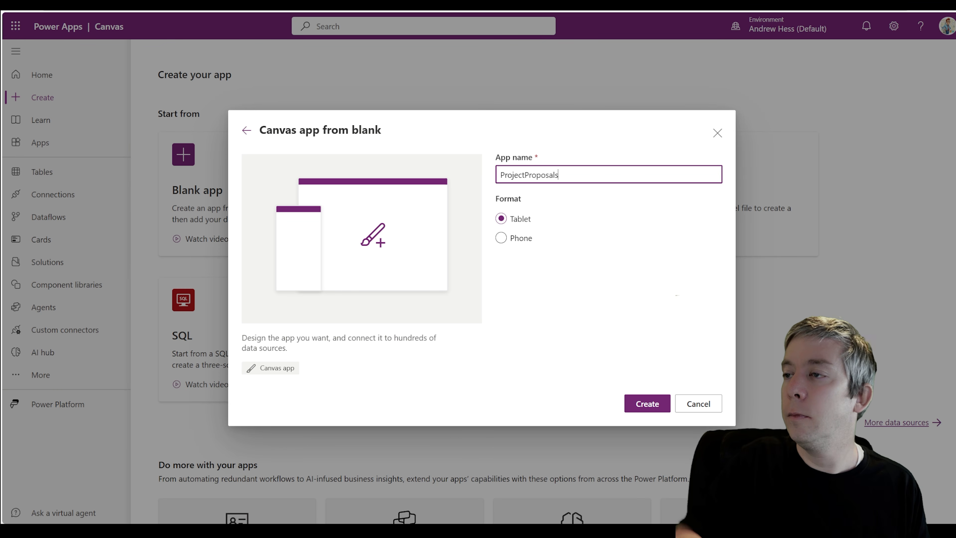
pyautogui.click(641, 402)
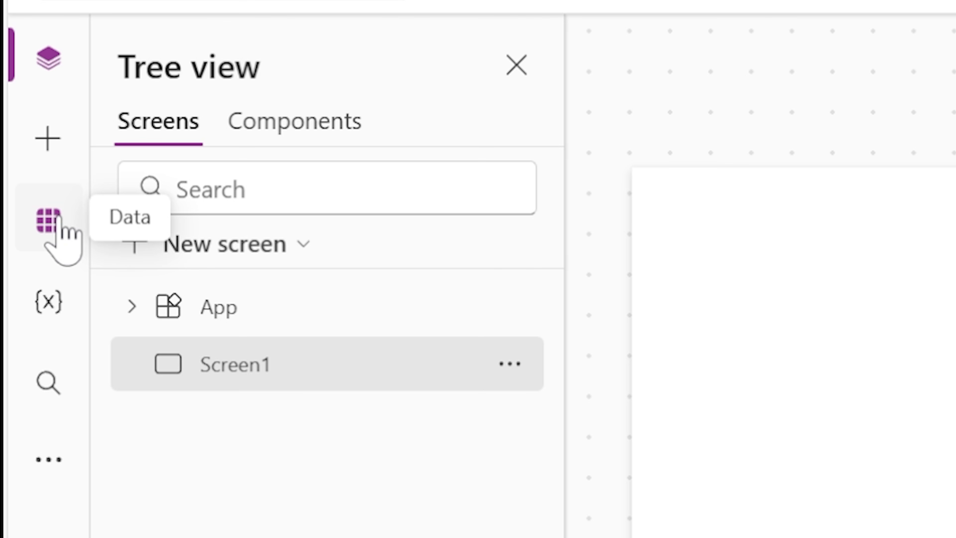
# Add data from the SharePoint connector using its existing connection
pyautogui.click(59, 225)
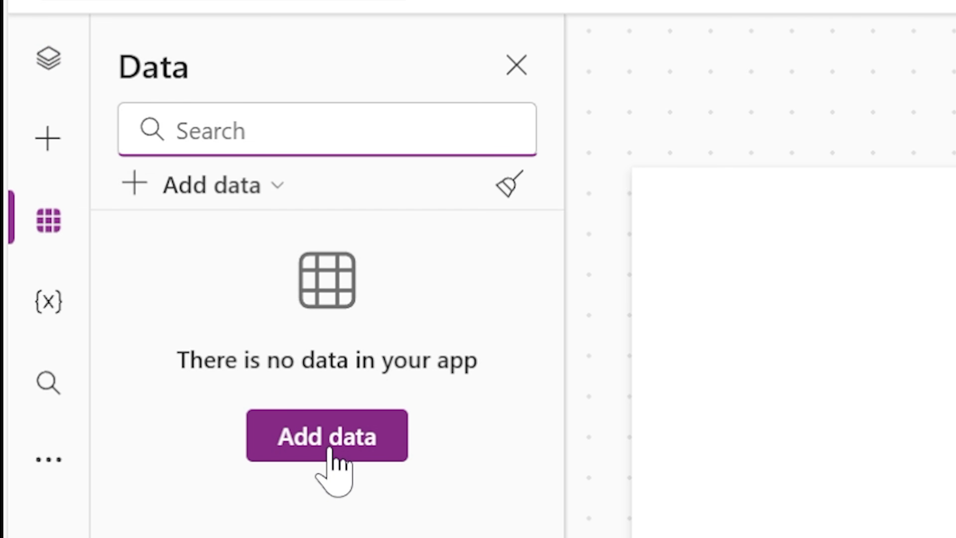
pyautogui.click(331, 450)
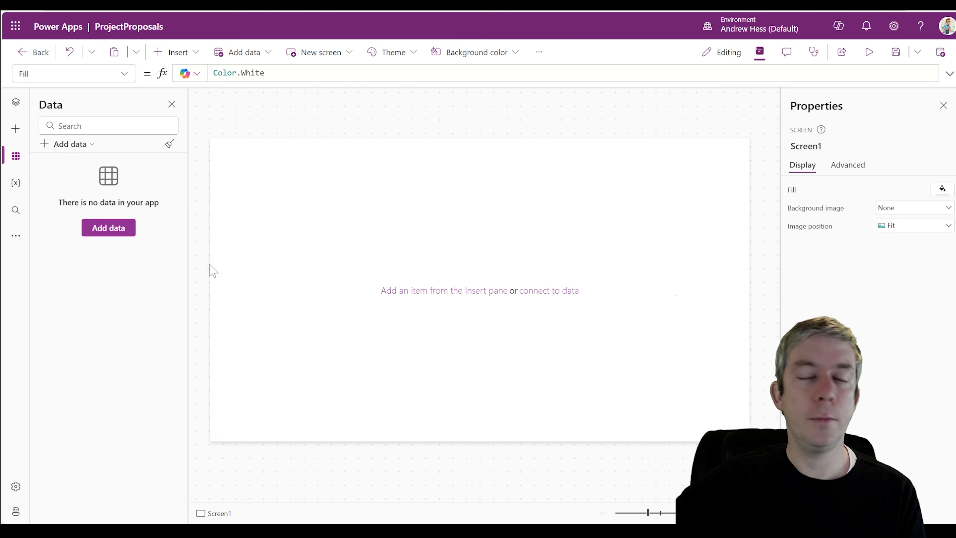
pyautogui.click(110, 233)
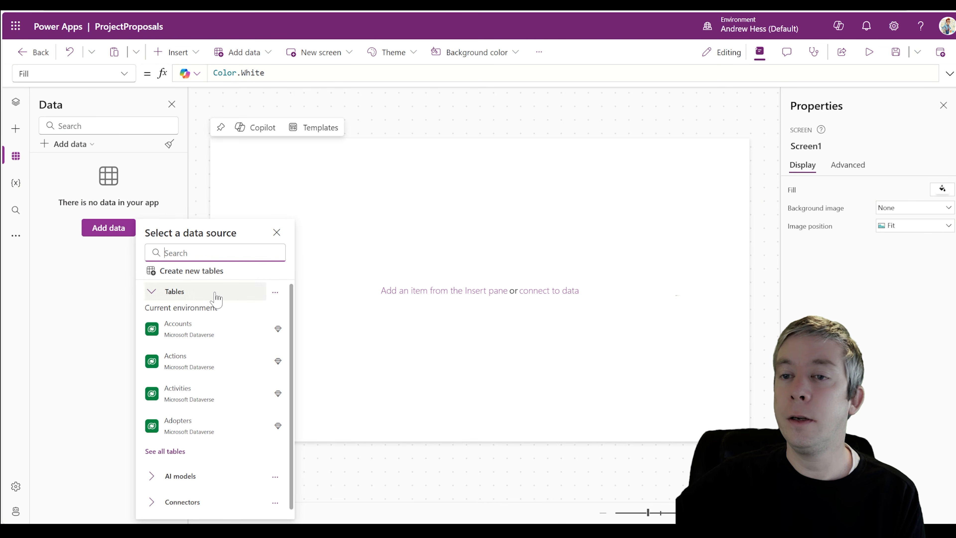
pyautogui.write('share')
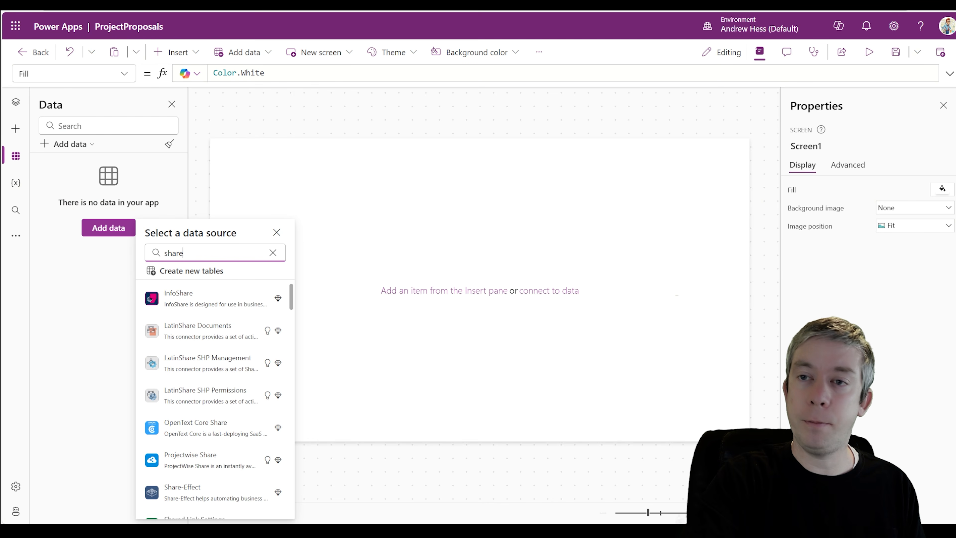
pyautogui.write('point')
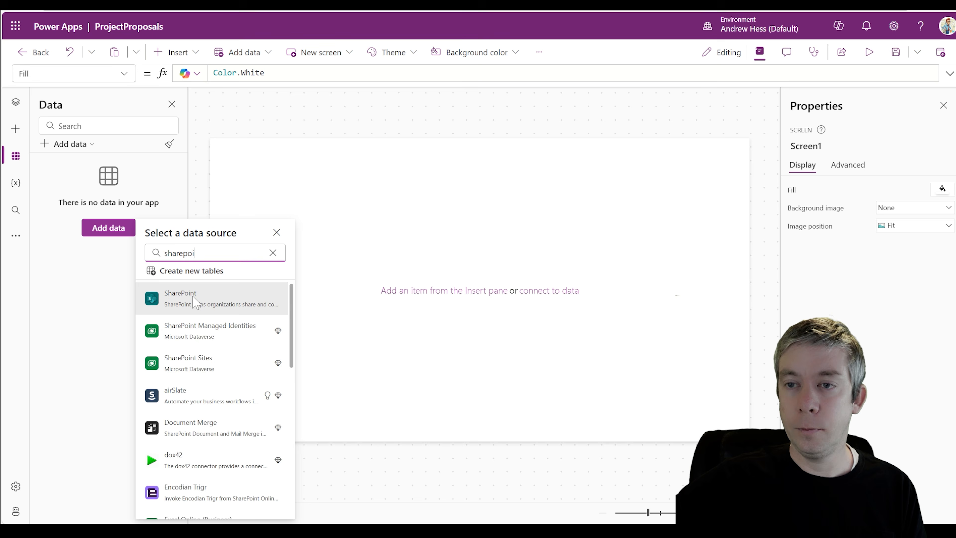
pyautogui.click(219, 292)
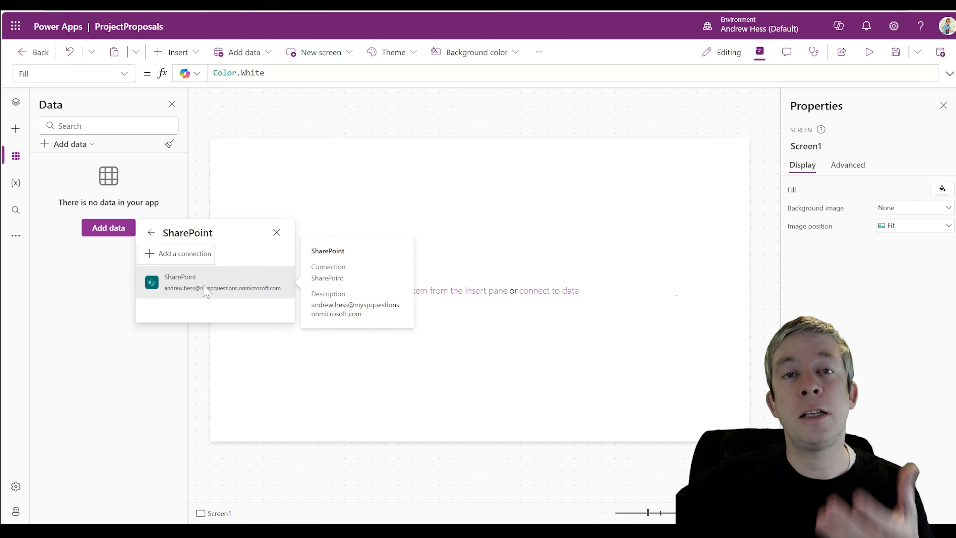
pyautogui.click(194, 291)
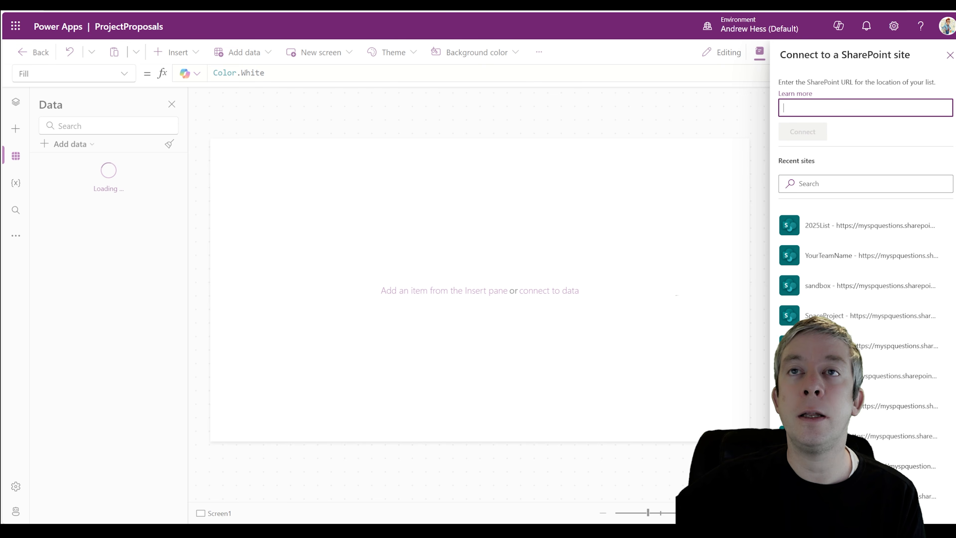
# Paste the 2025List site address, connect, and add the Project Proposal list as data
pyautogui.click(132, 5)
pyautogui.click(226, 5)
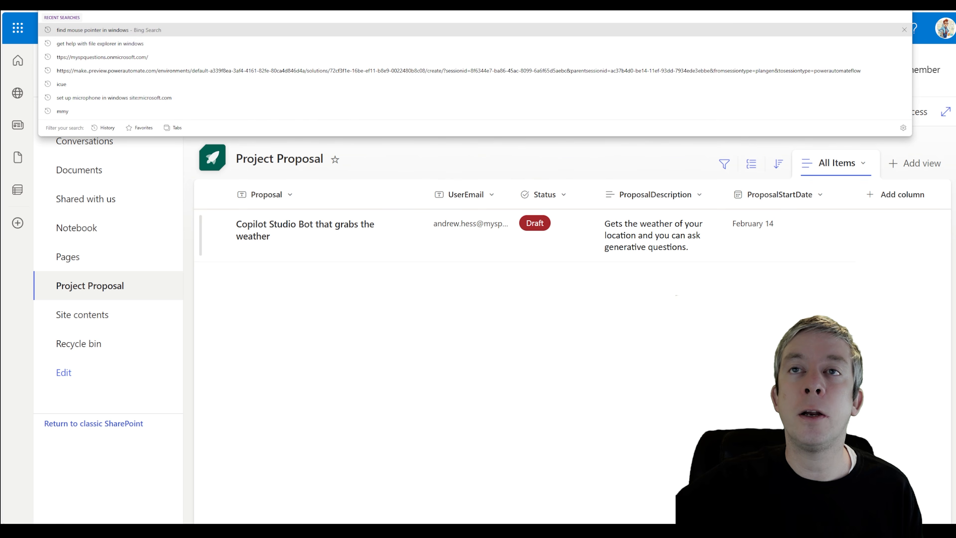
pyautogui.click(225, 5)
pyautogui.hotkey('ctrl', 'v')
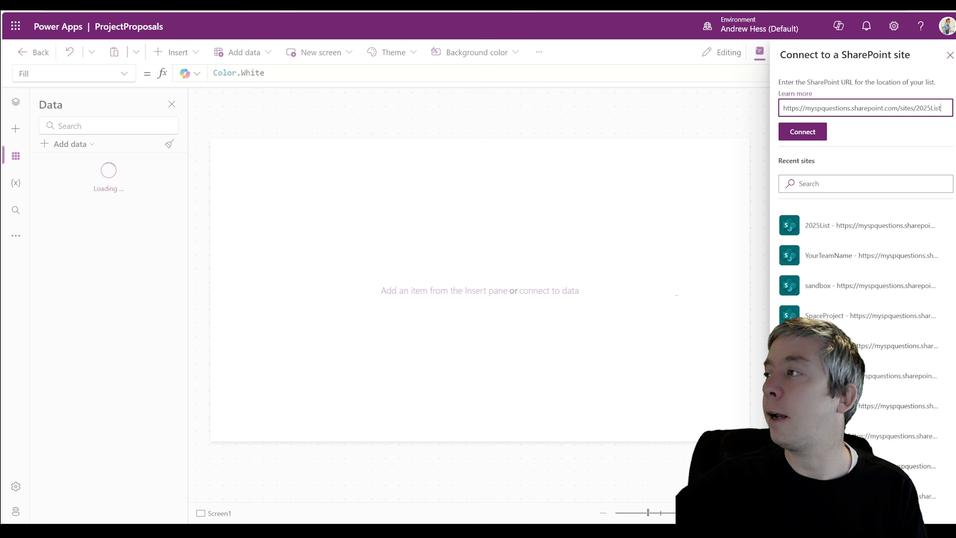
pyautogui.click(803, 132)
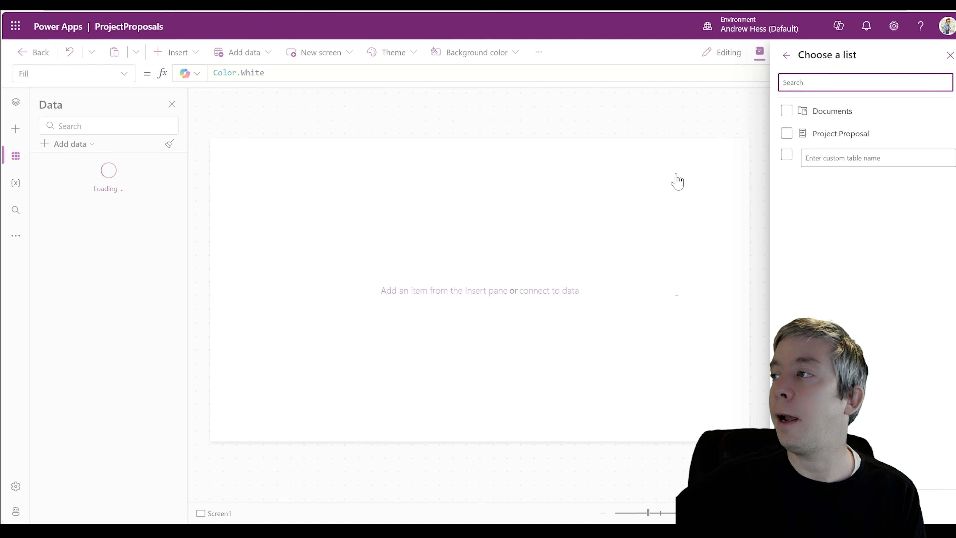
pyautogui.click(786, 134)
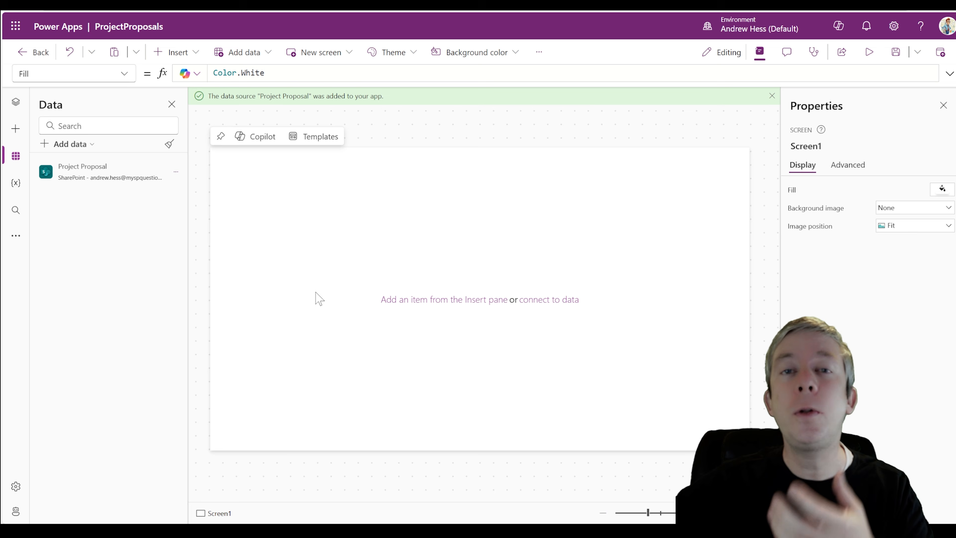
# Add Screen2 from the Header and footer screen layout in Tree view
pyautogui.click(15, 102)
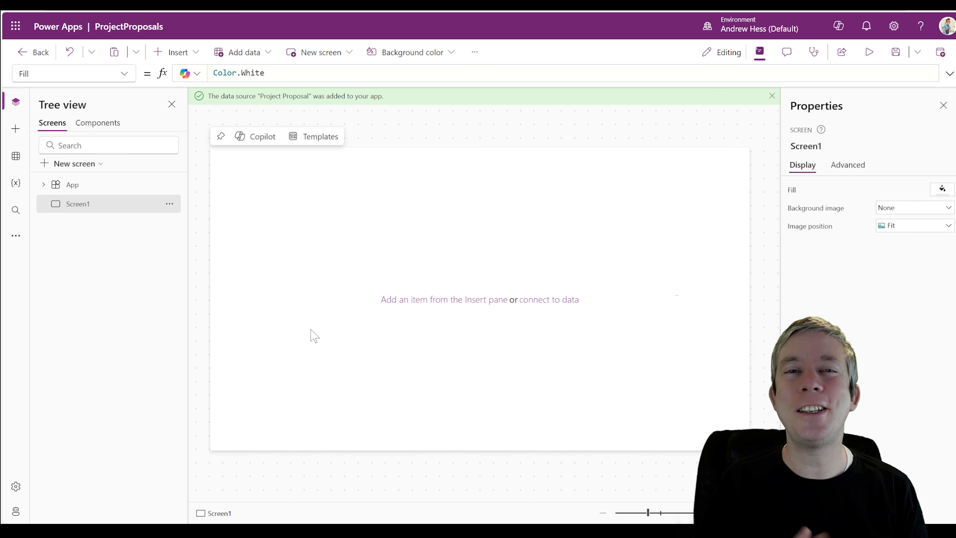
pyautogui.click(104, 163)
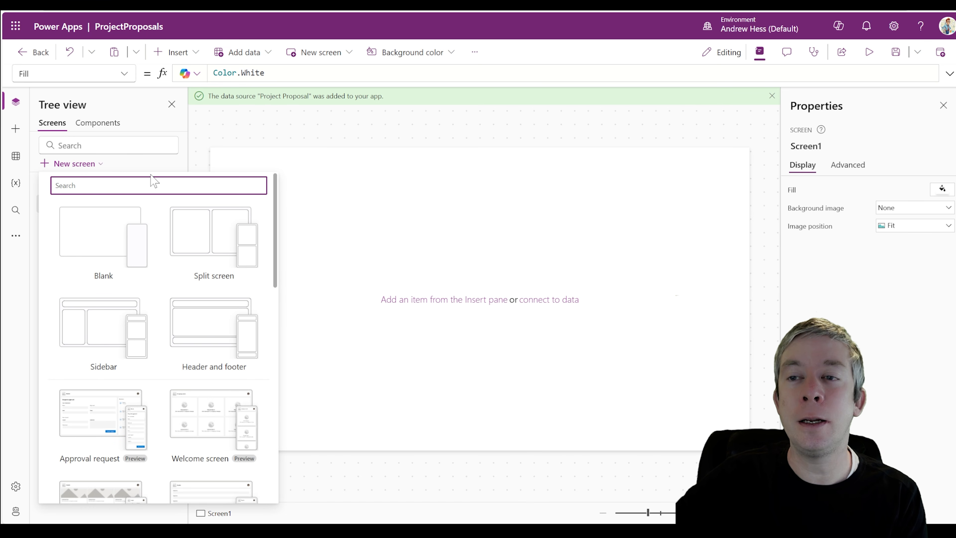
pyautogui.scroll(-1, 208, 337)
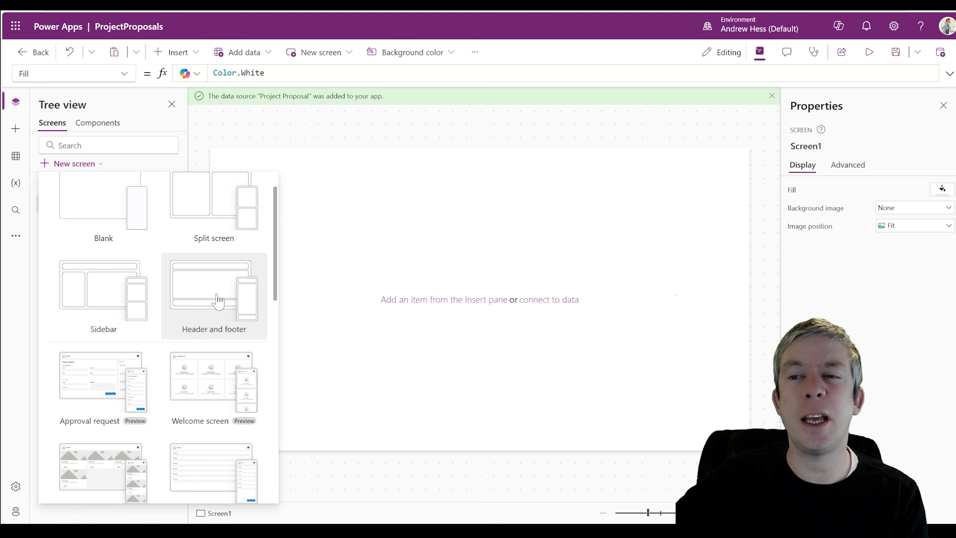
pyautogui.click(215, 272)
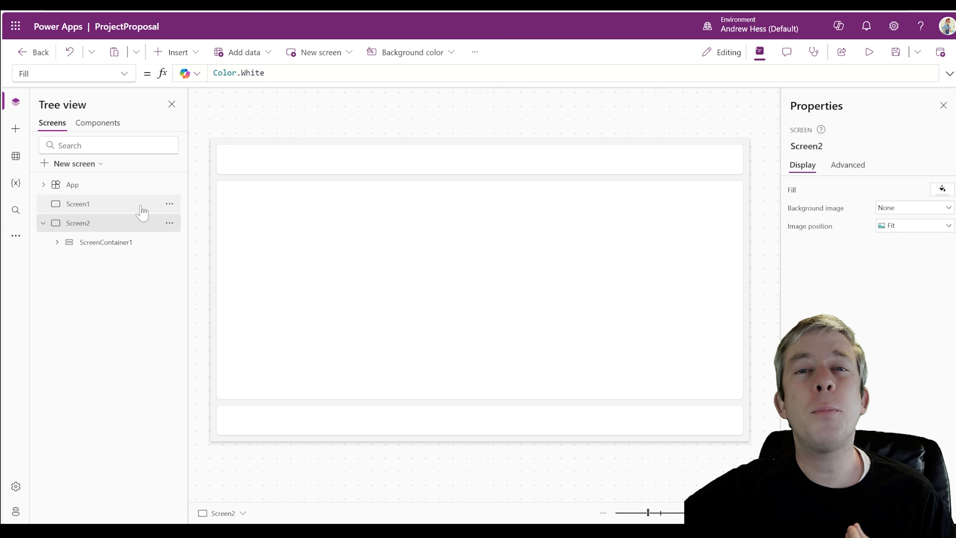
# Delete Screen1 and preview the remaining Header and footer screen
pyautogui.click(170, 203)
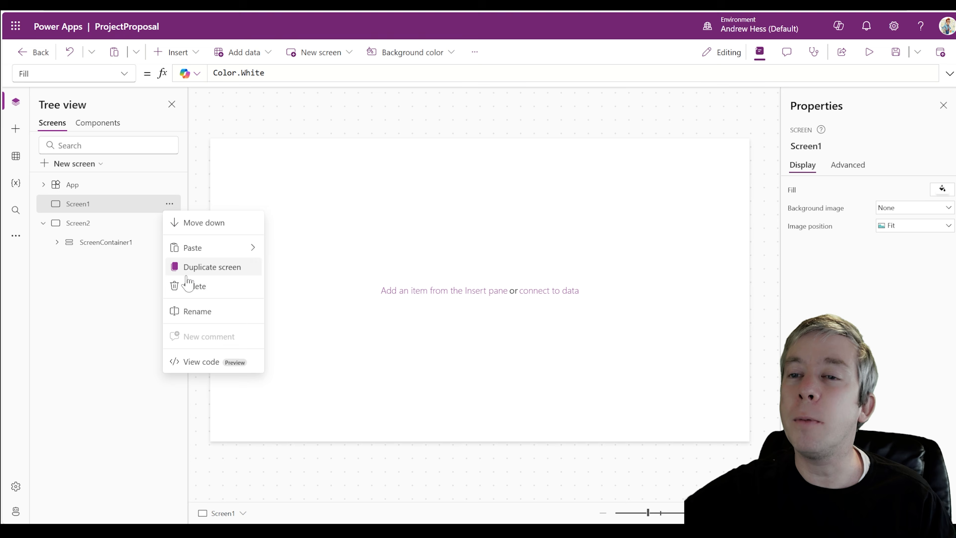
pyautogui.press('Escape')
pyautogui.press('Delete')
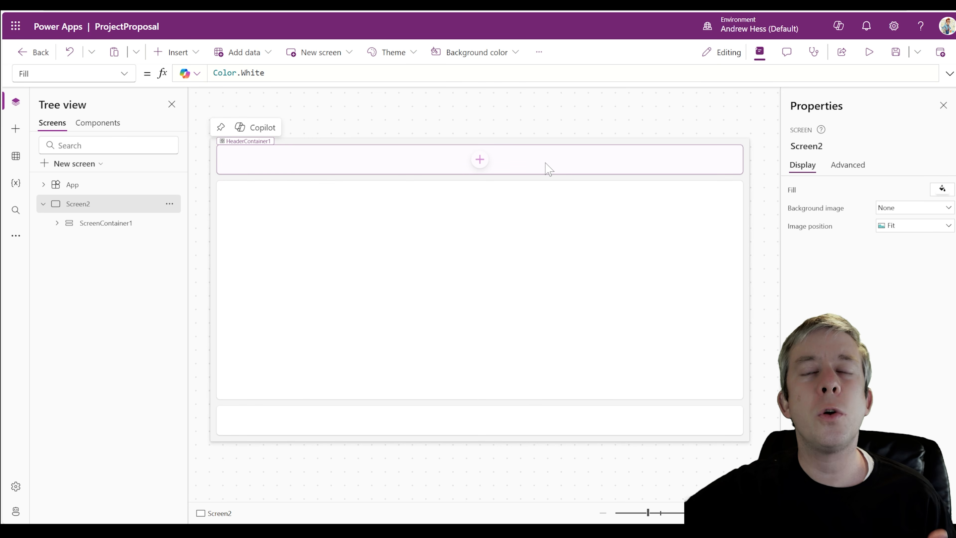
pyautogui.click(867, 54)
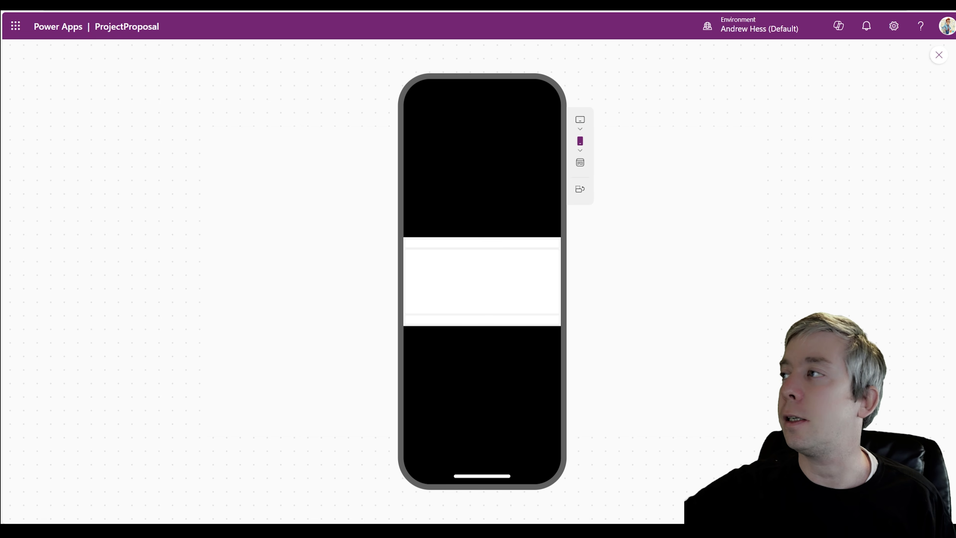
pyautogui.click(939, 55)
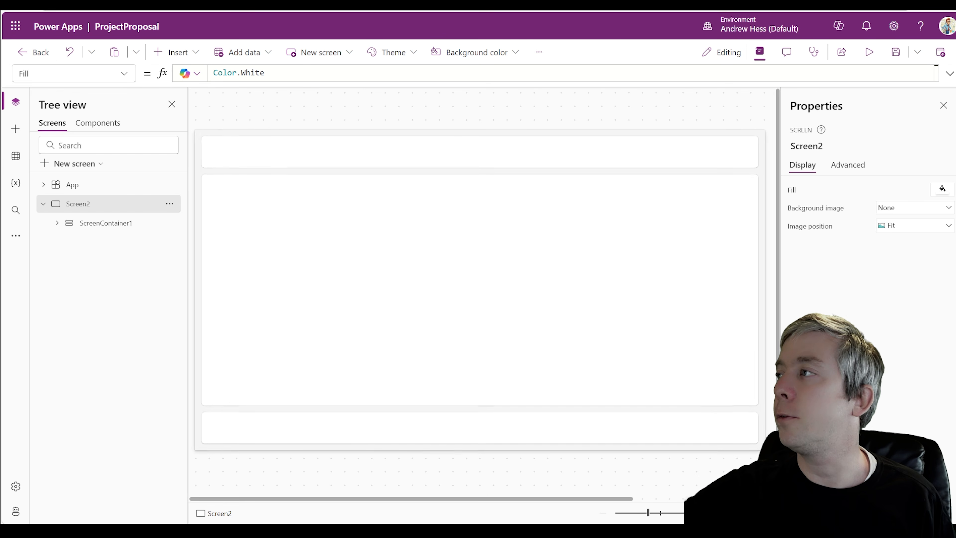
# In app settings, turn off Scale to fit and turn on Modern controls and themes
pyautogui.click(539, 52)
pyautogui.click(555, 94)
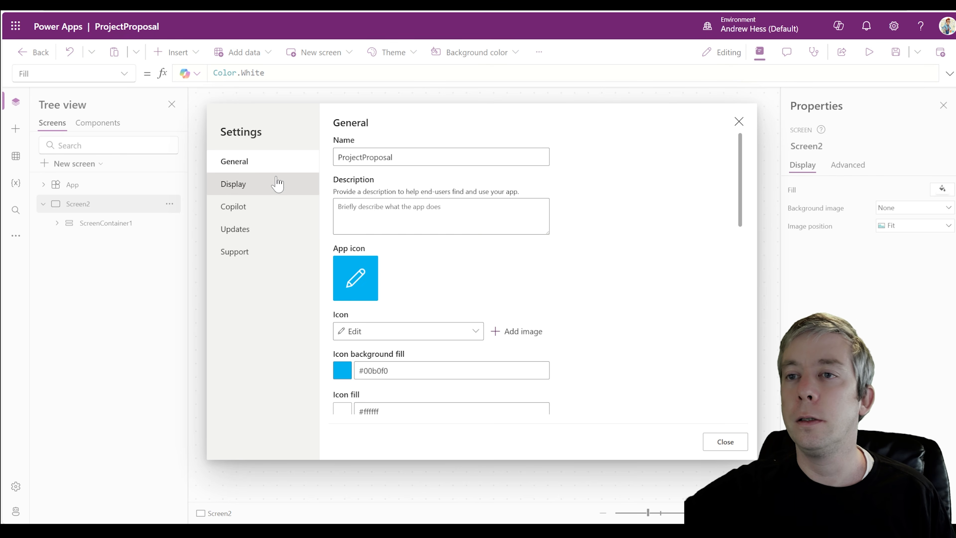
pyautogui.click(248, 191)
pyautogui.scroll(-5, 354, 286)
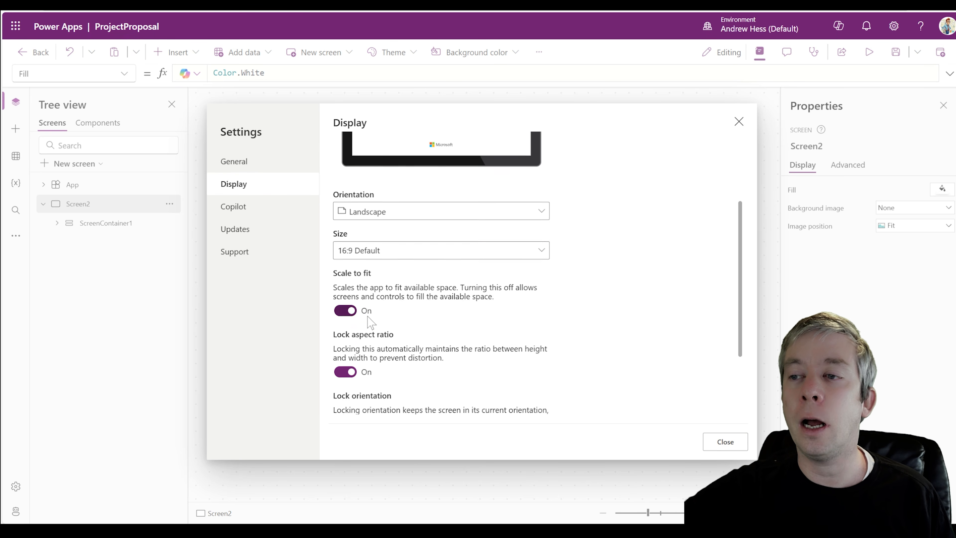
pyautogui.click(349, 212)
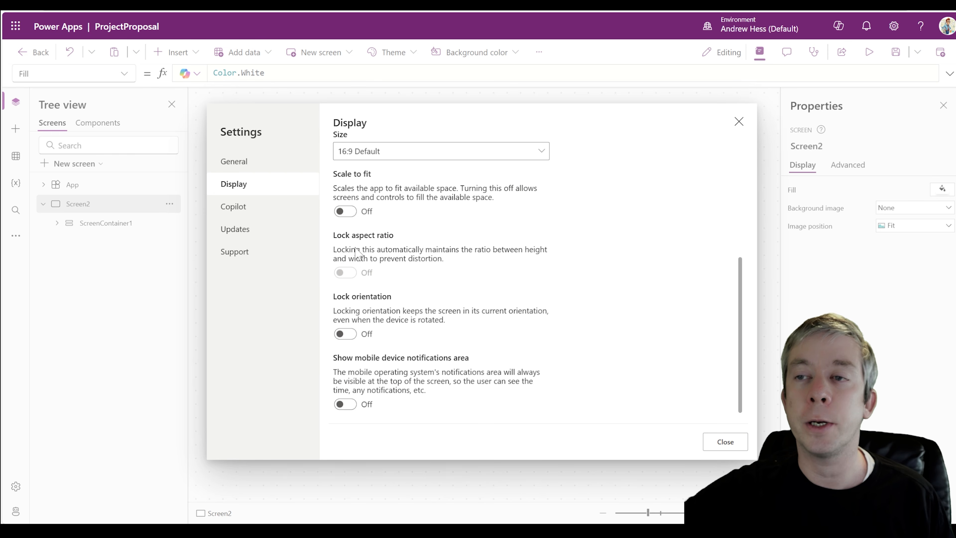
pyautogui.click(251, 234)
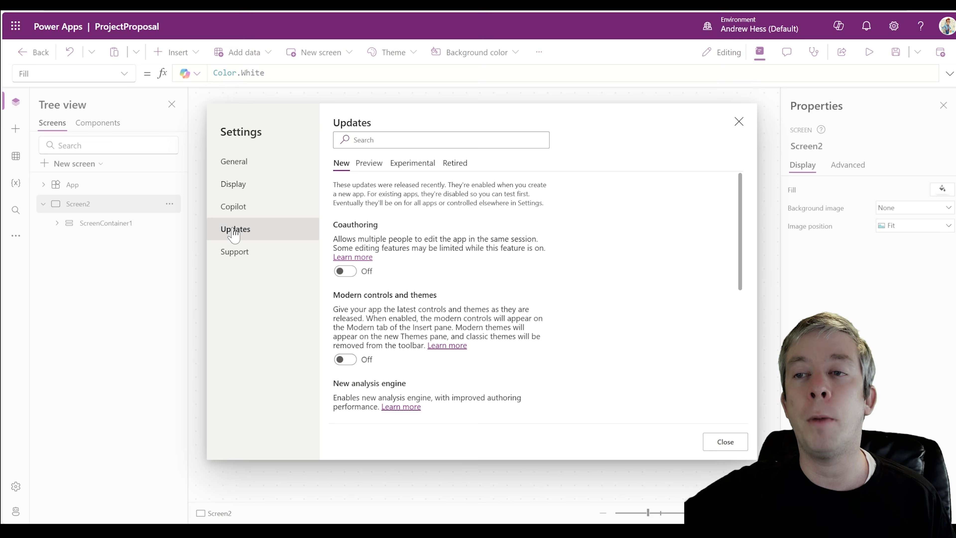
pyautogui.click(343, 362)
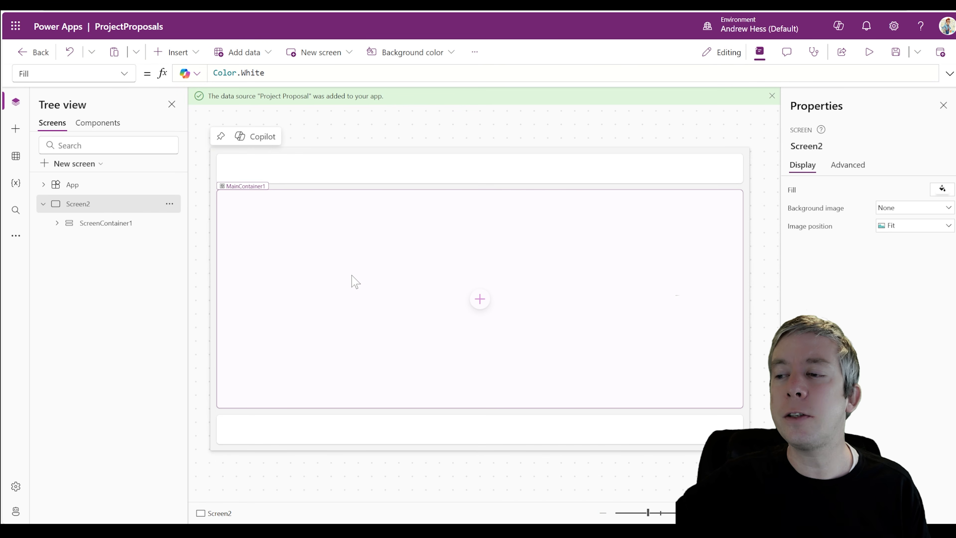
# Delete FooterContainer1 from Screen2, then select HeaderContainer1
pyautogui.click(347, 439)
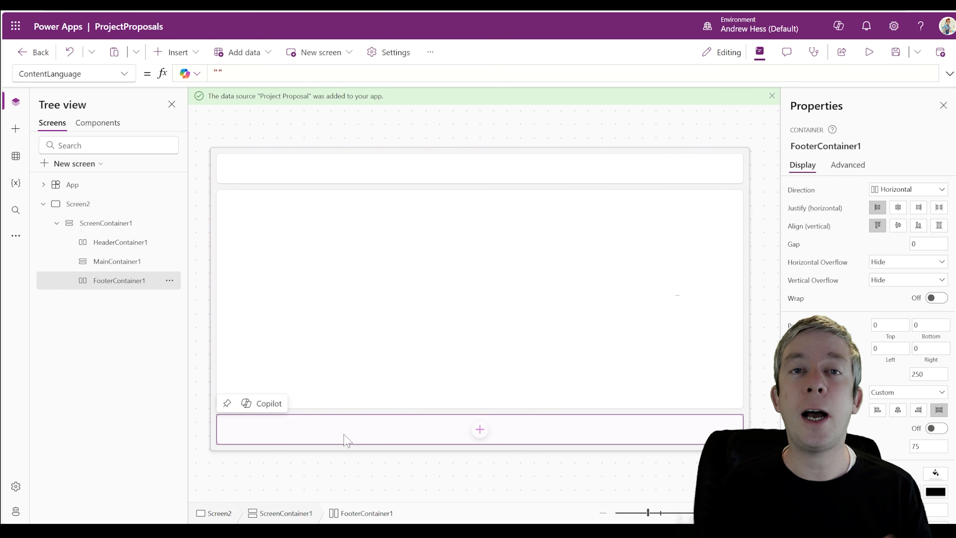
pyautogui.press('Delete')
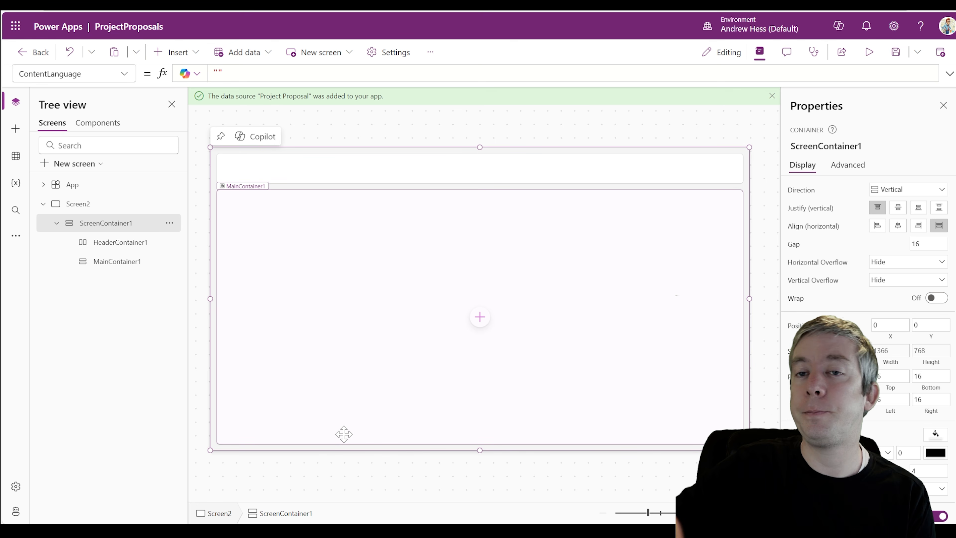
pyautogui.click(121, 243)
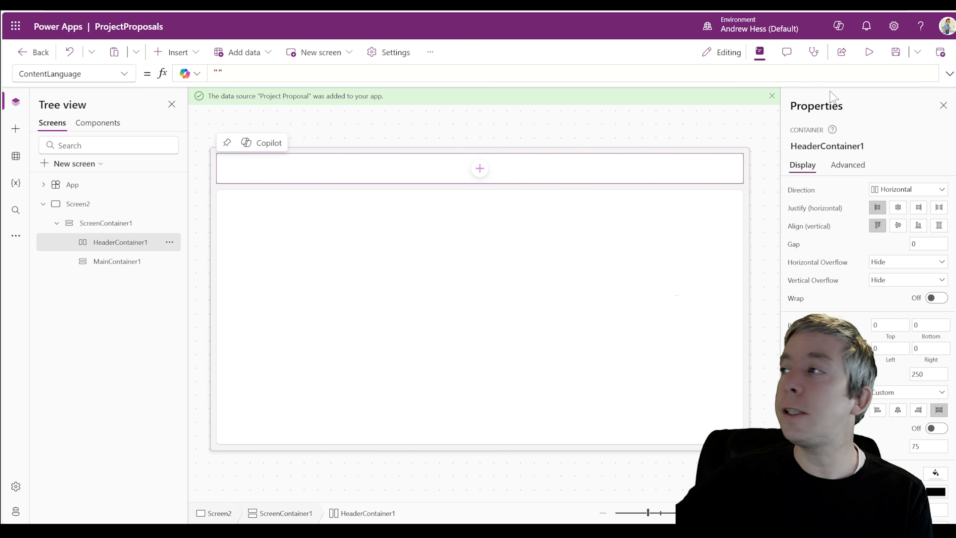
pyautogui.click(868, 53)
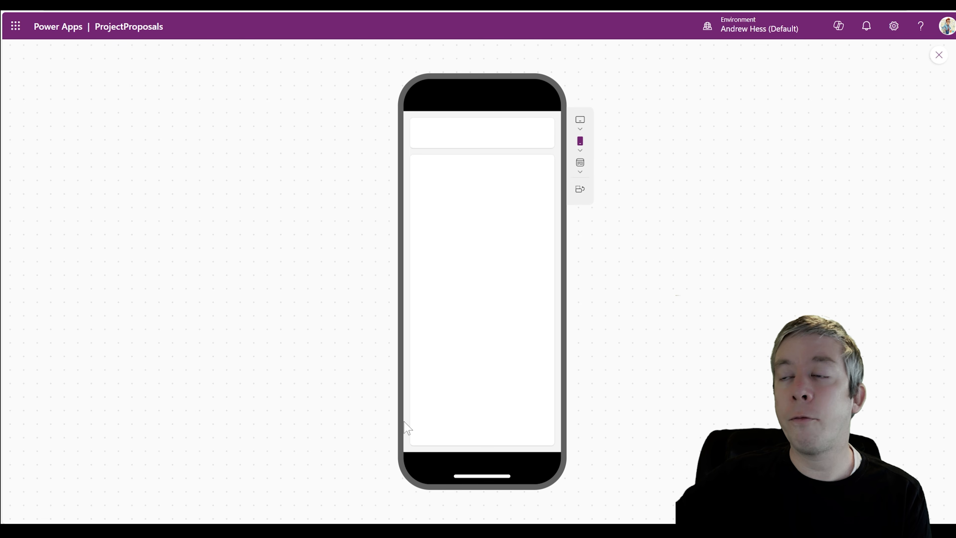
pyautogui.click(581, 150)
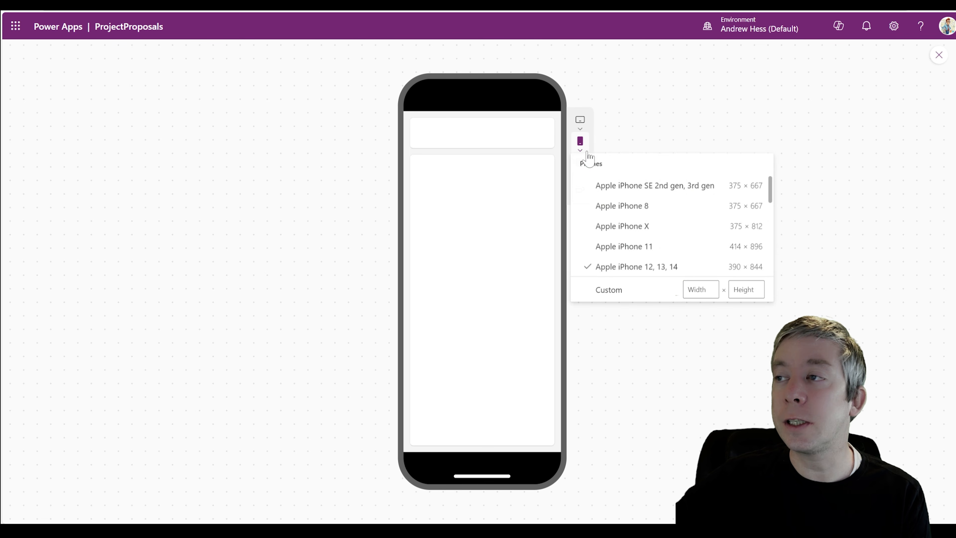
pyautogui.click(621, 231)
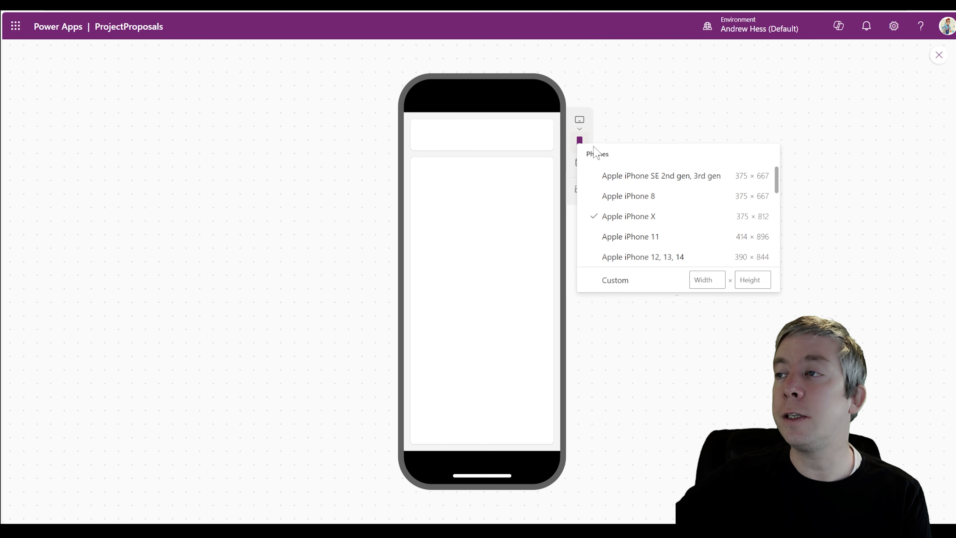
pyautogui.click(628, 117)
pyautogui.click(579, 172)
pyautogui.click(606, 186)
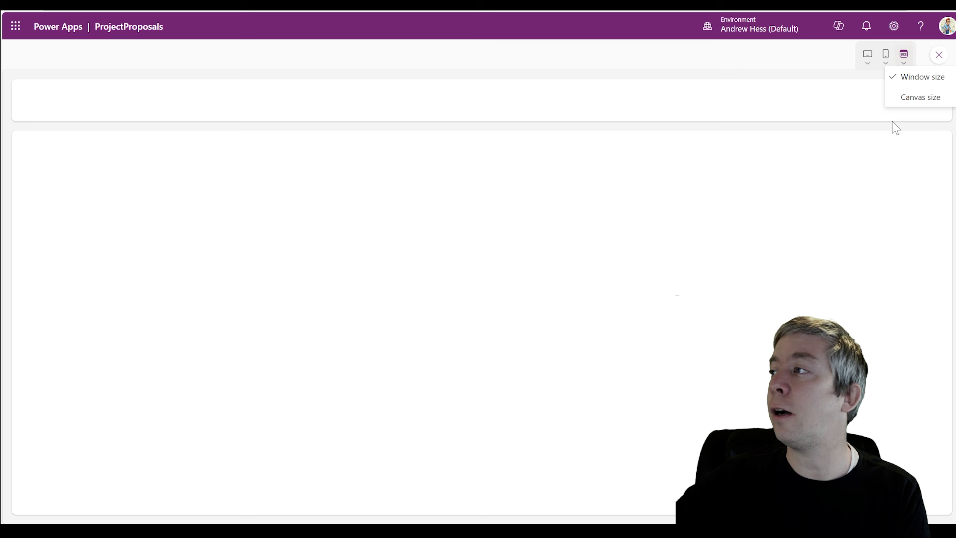
pyautogui.click(903, 99)
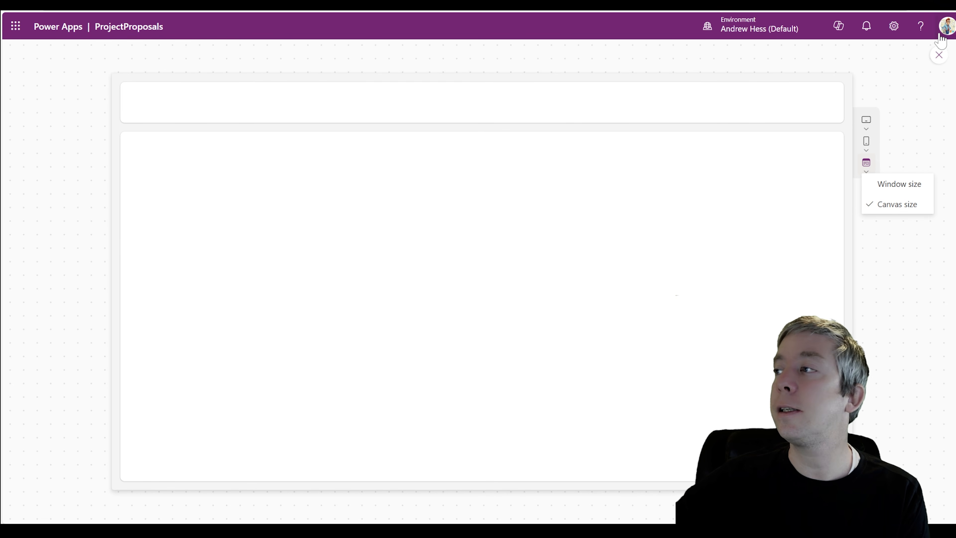
pyautogui.click(938, 55)
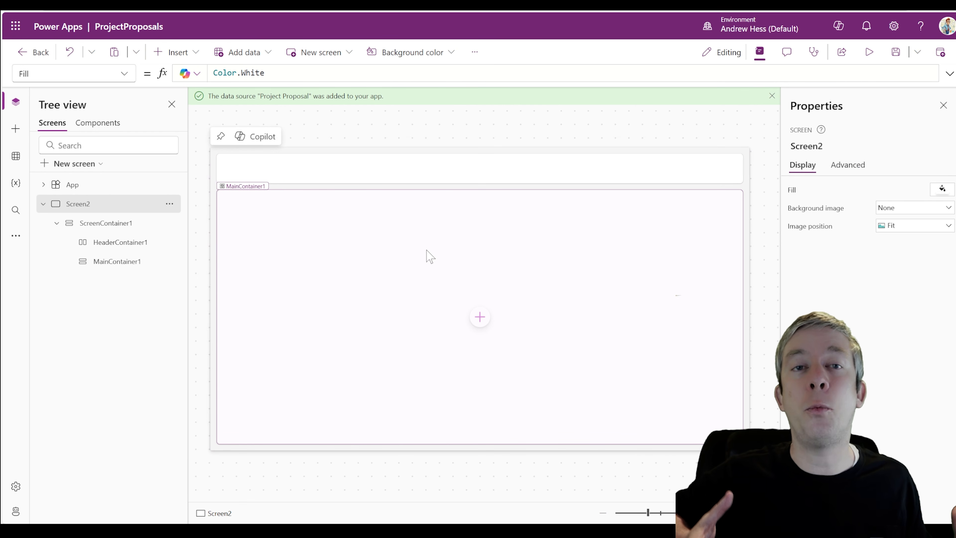
# Give ScreenContainer1 a light blue fill and set its horizontal alignment to Center
pyautogui.click(430, 257)
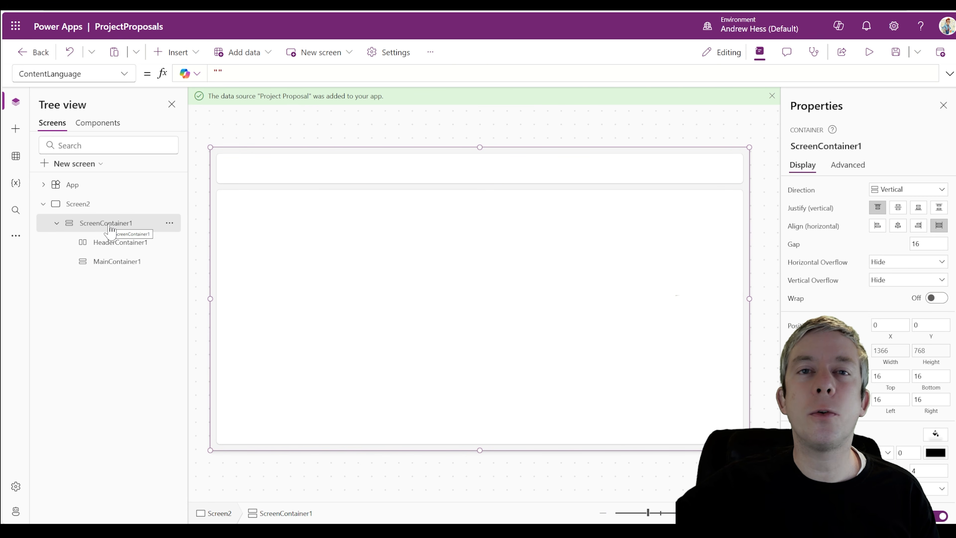
pyautogui.scroll(-2, 932, 454)
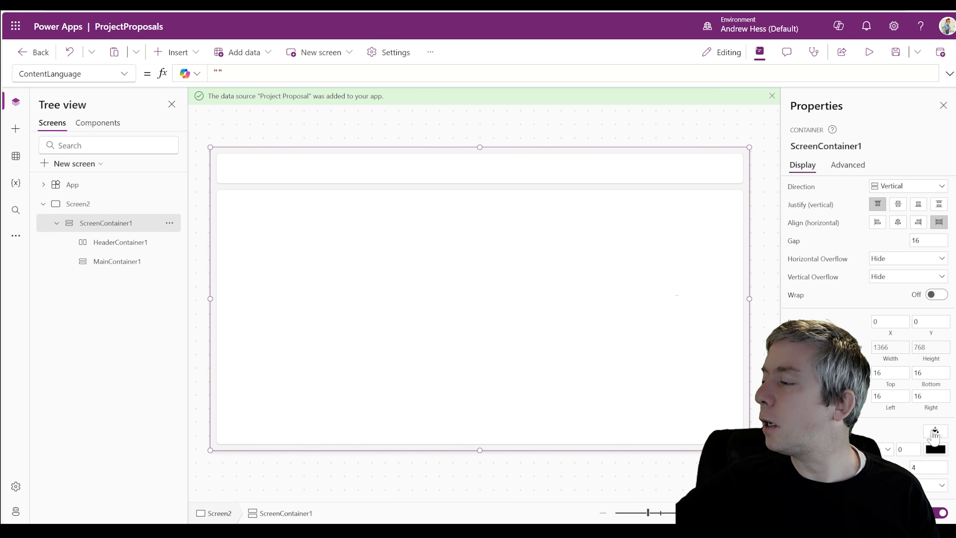
pyautogui.click(935, 432)
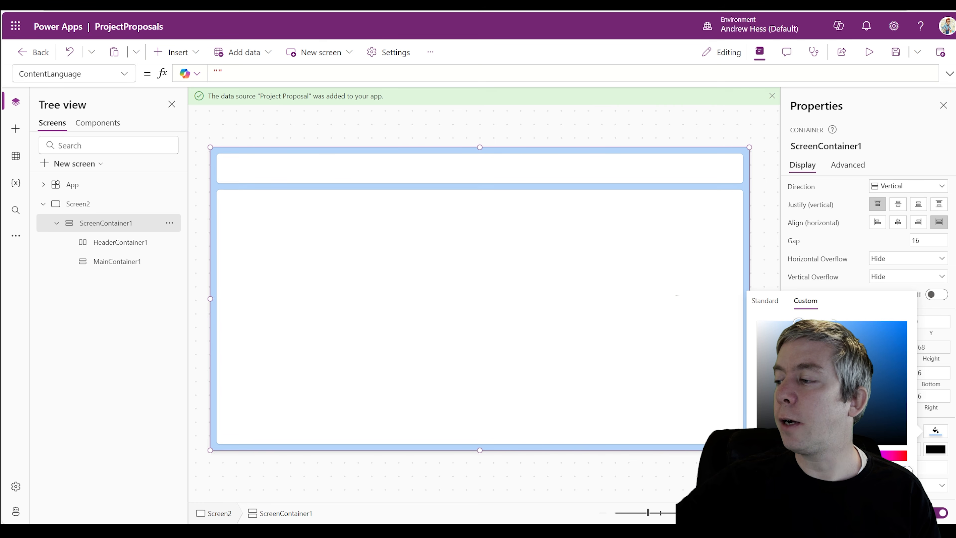
pyautogui.moveTo(798, 321); pyautogui.dragTo(781, 322)
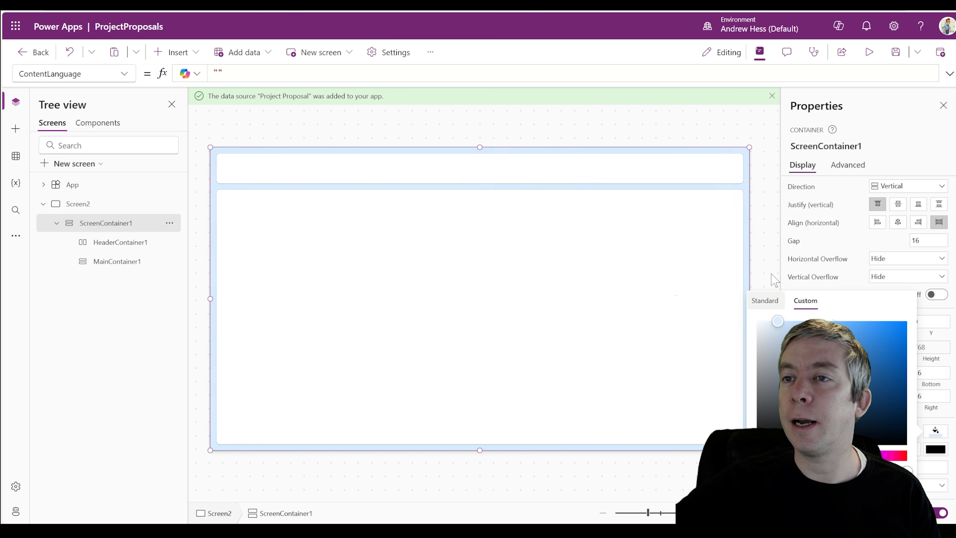
pyautogui.click(770, 128)
pyautogui.click(869, 53)
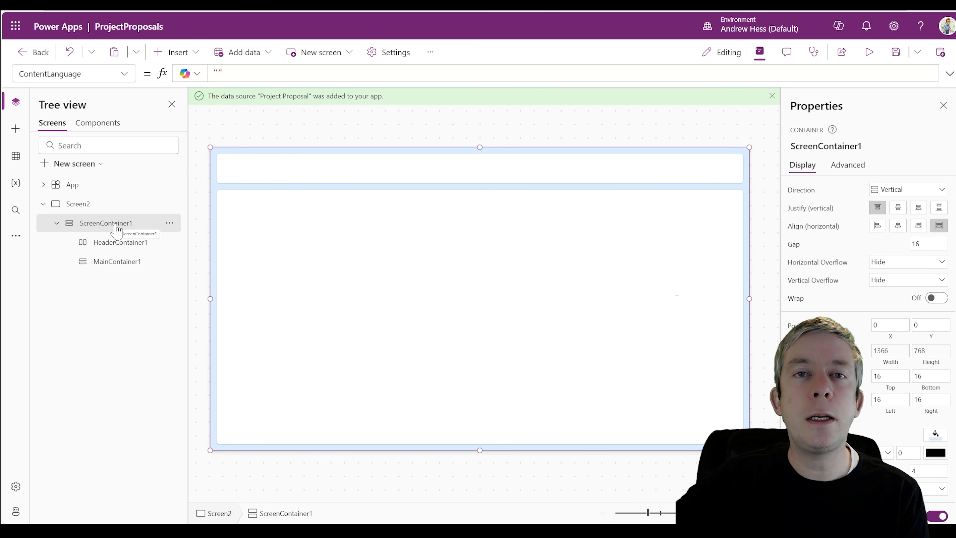
pyautogui.click(897, 225)
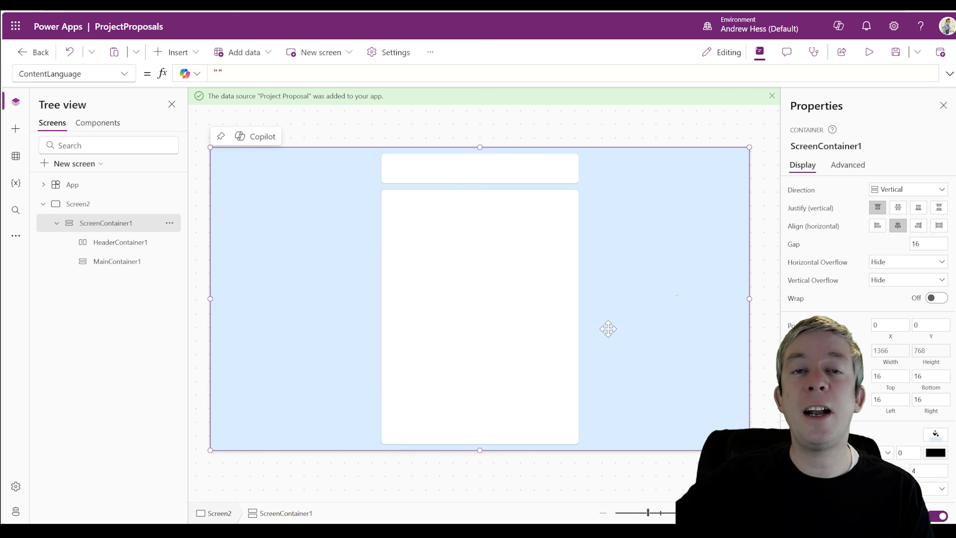
# Preview at Apple iPhone 12, 13, 14 size, fit to canvas size, then close preview
pyautogui.click(868, 52)
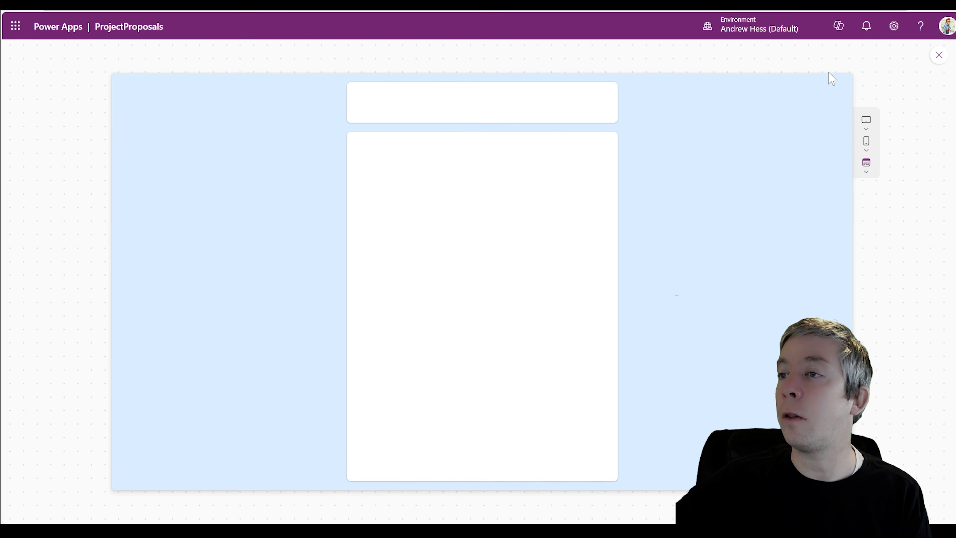
pyautogui.click(866, 141)
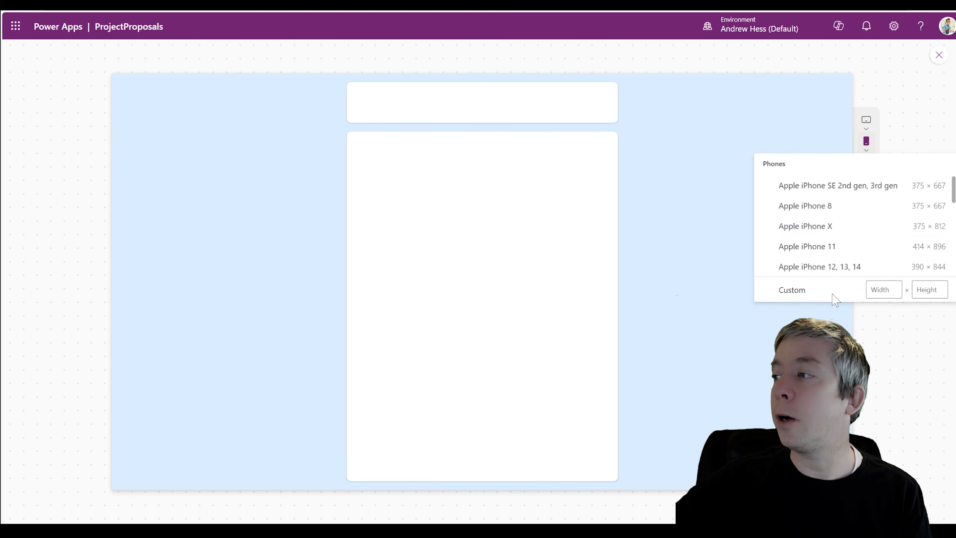
pyautogui.click(815, 265)
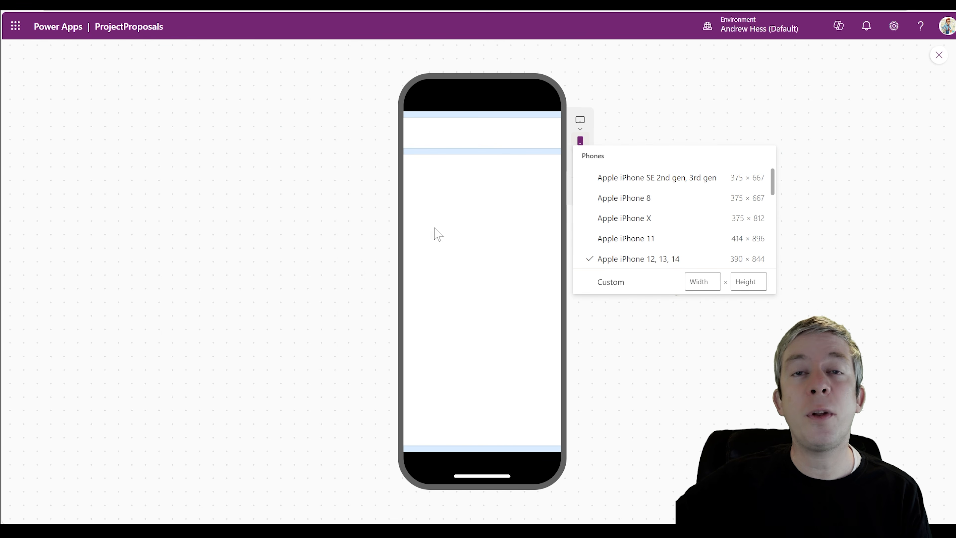
pyautogui.click(491, 228)
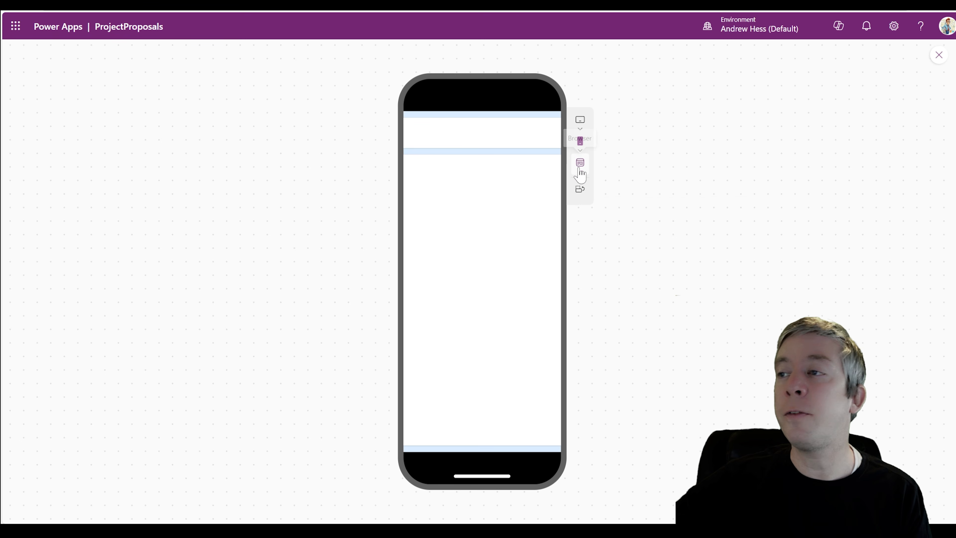
pyautogui.click(580, 172)
pyautogui.click(606, 204)
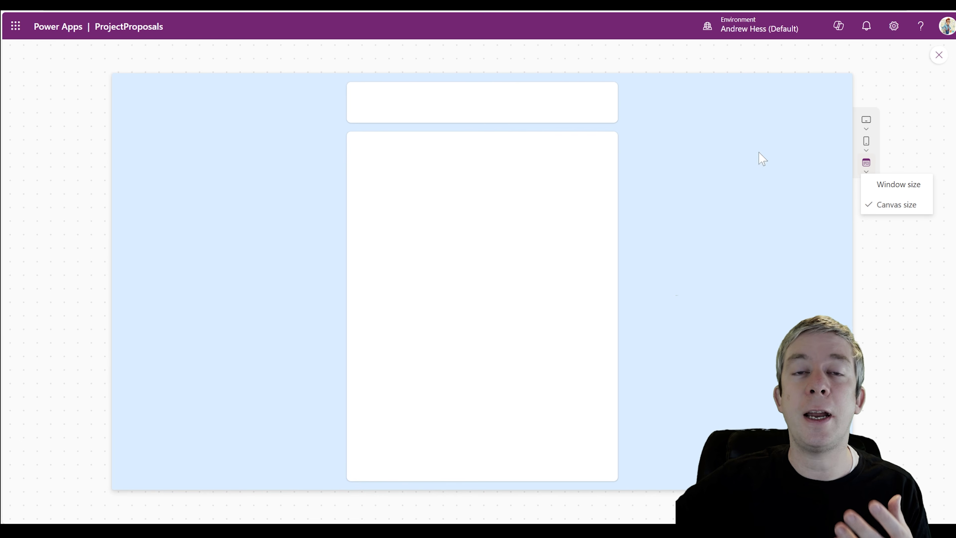
pyautogui.click(939, 54)
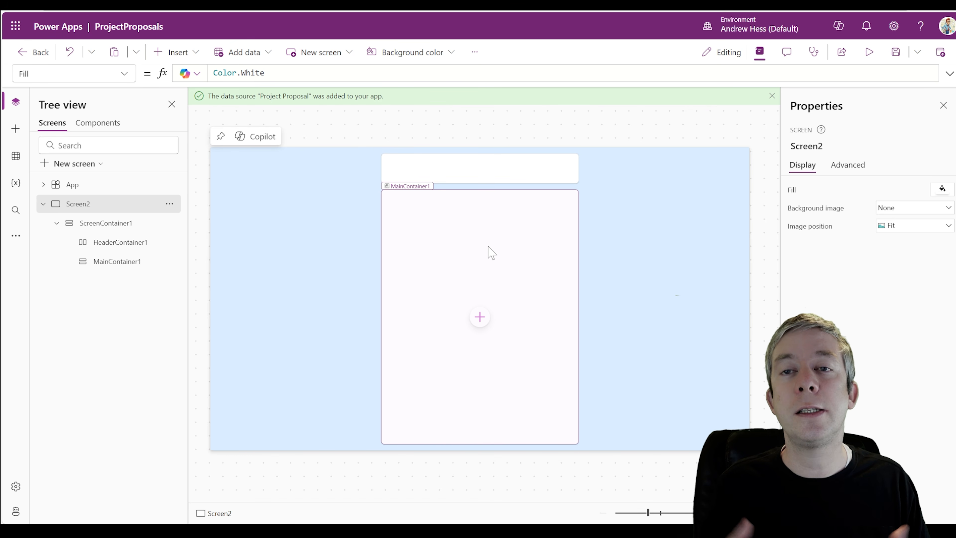
# Insert a text label in MainContainer1 with its Text set to Screen2.Size
pyautogui.click(633, 293)
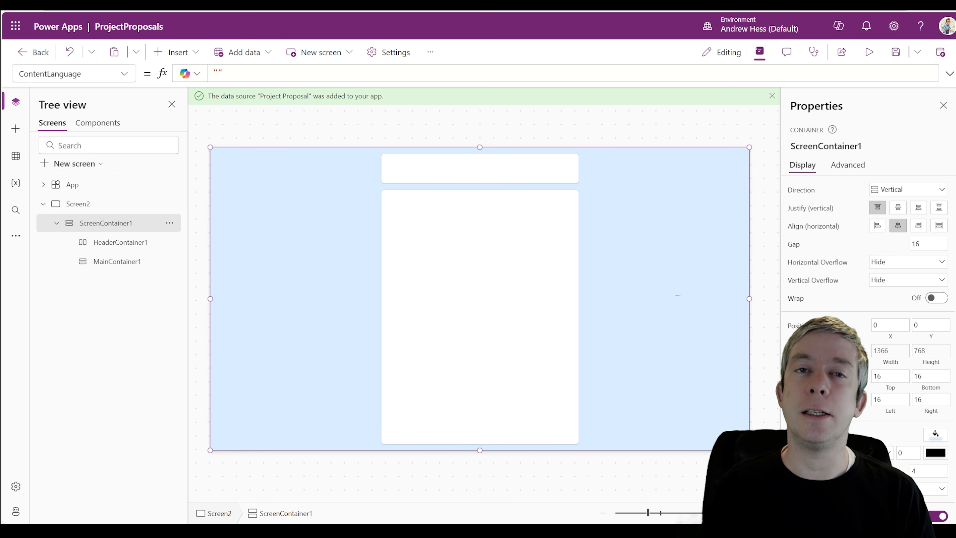
pyautogui.click(556, 285)
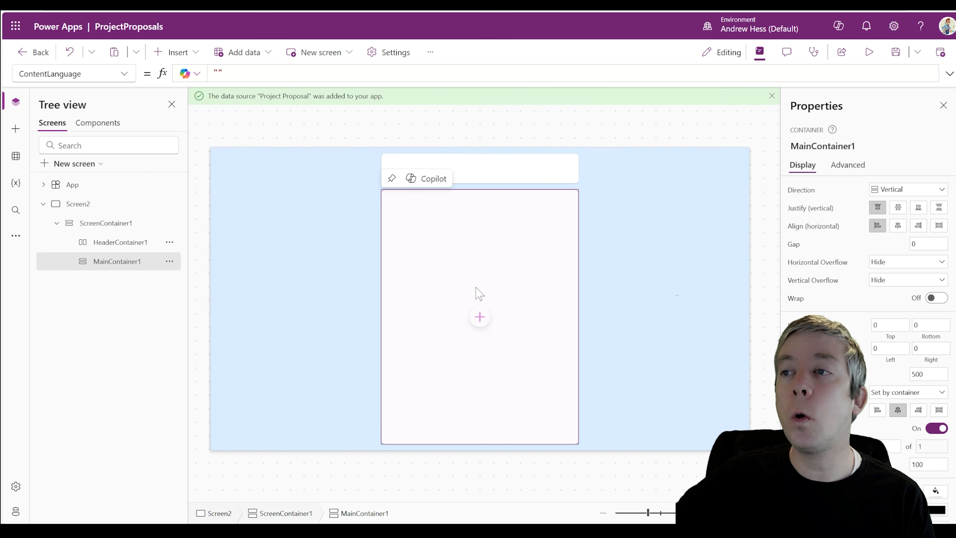
pyautogui.click(177, 52)
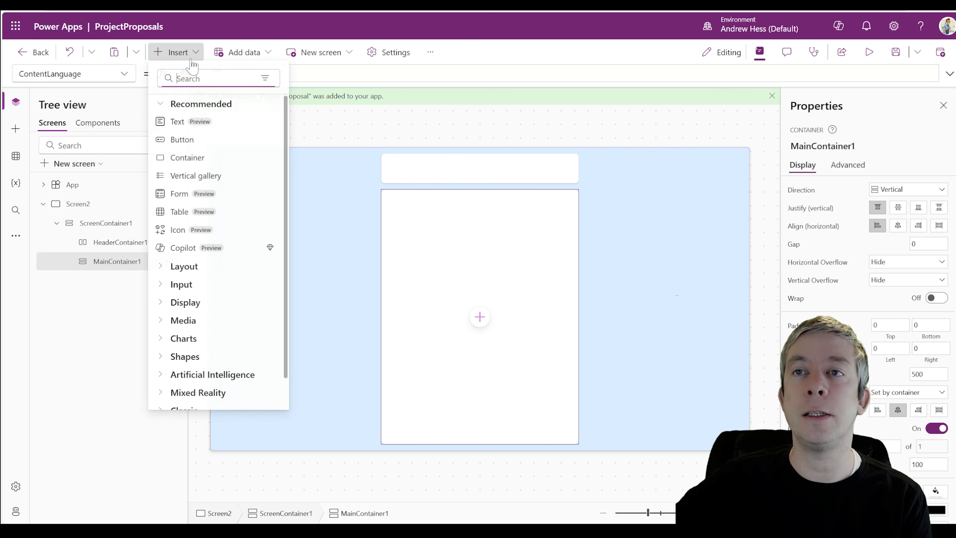
pyautogui.click(178, 121)
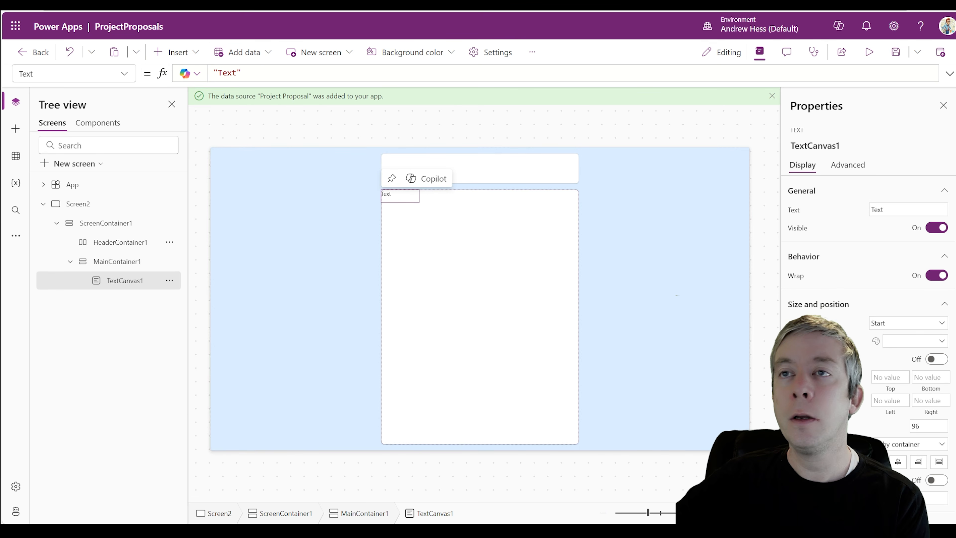
pyautogui.moveTo(246, 73); pyautogui.dragTo(213, 73)
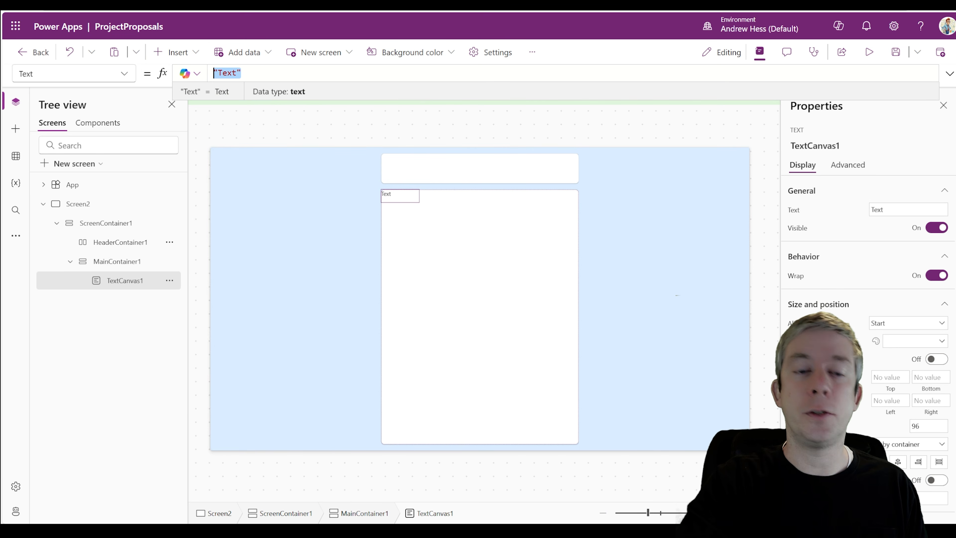
pyautogui.write('Screen2')
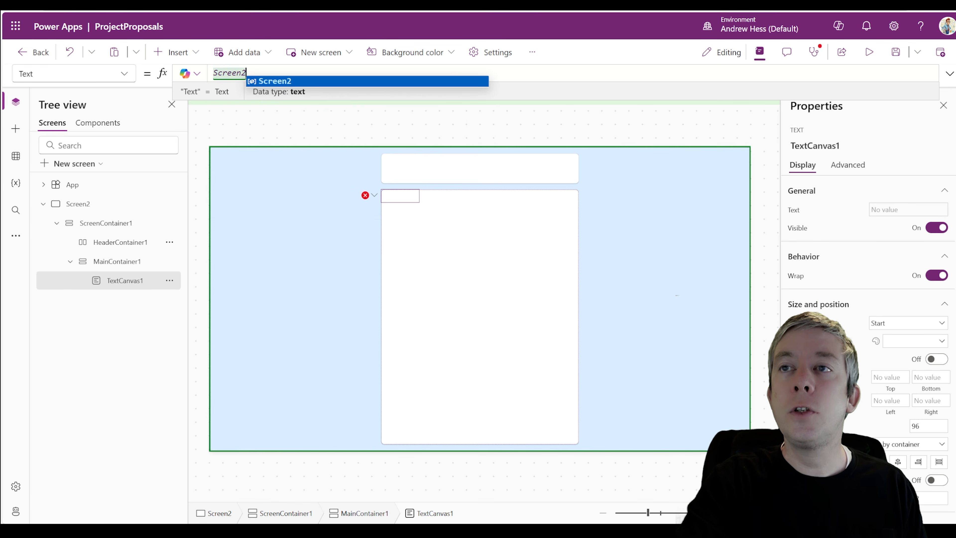
pyautogui.write('.Size')
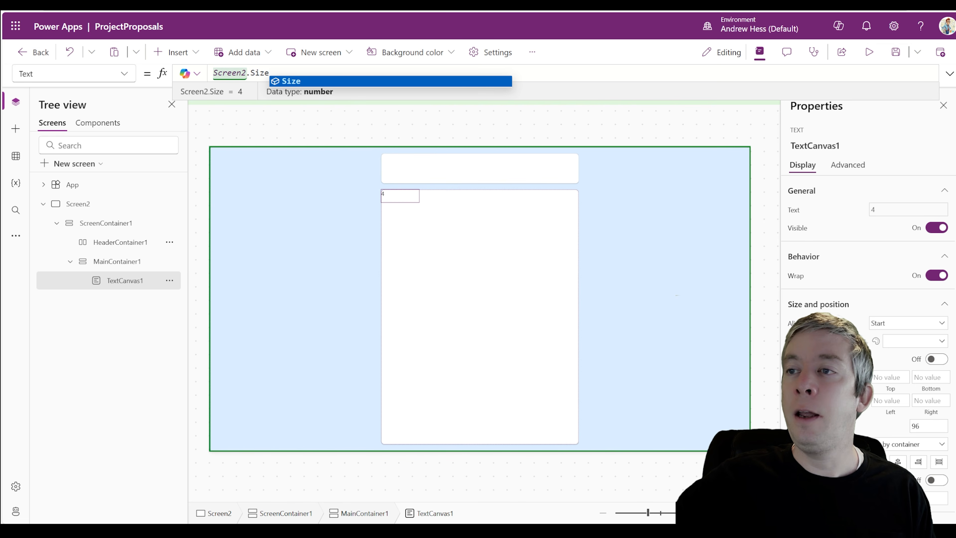
# Preview the app to see the label display the screen size 4
pyautogui.scroll(-4, 881, 331)
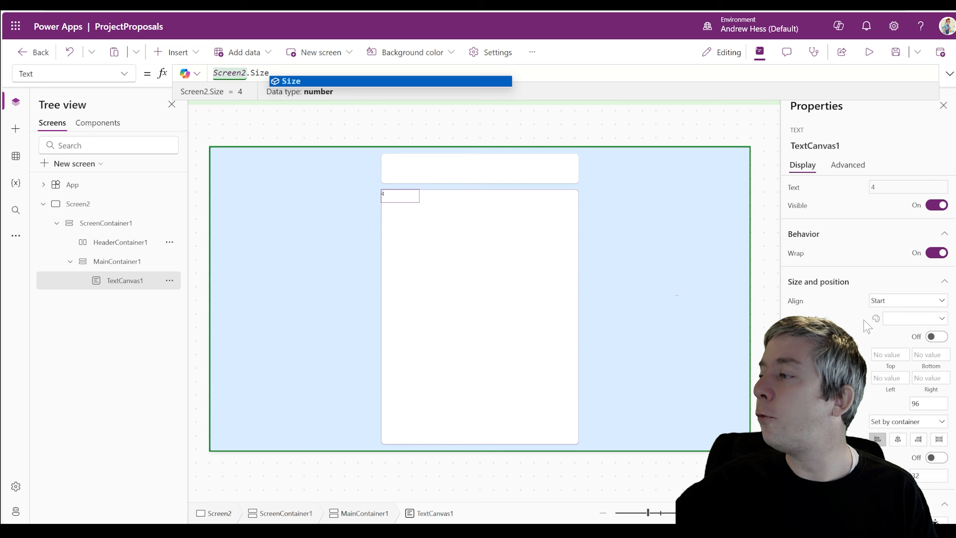
pyautogui.scroll(-1, 877, 324)
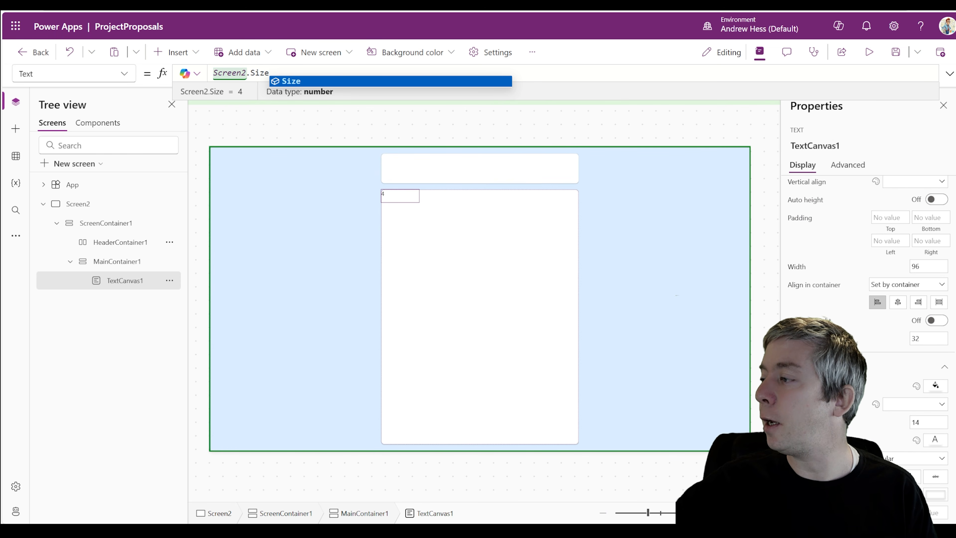
pyautogui.click(869, 52)
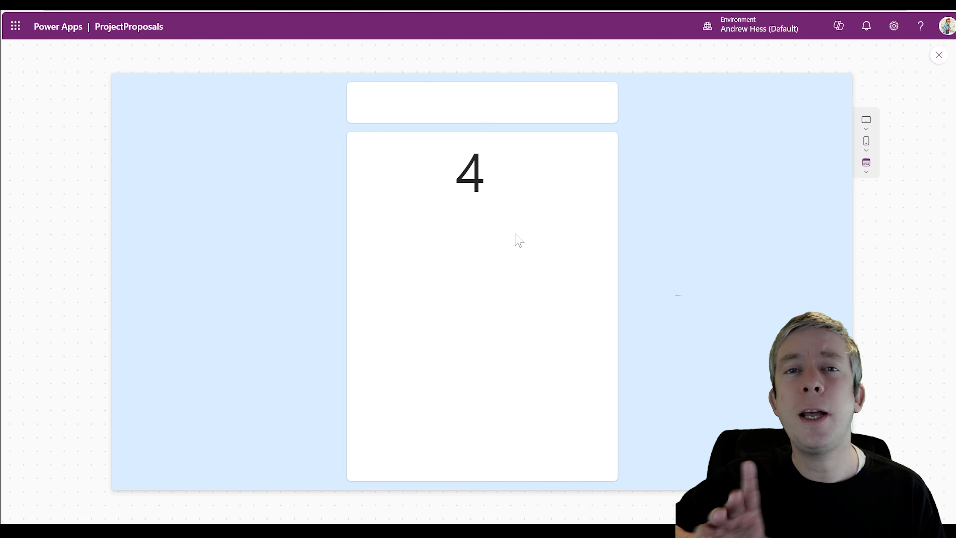
pyautogui.click(866, 141)
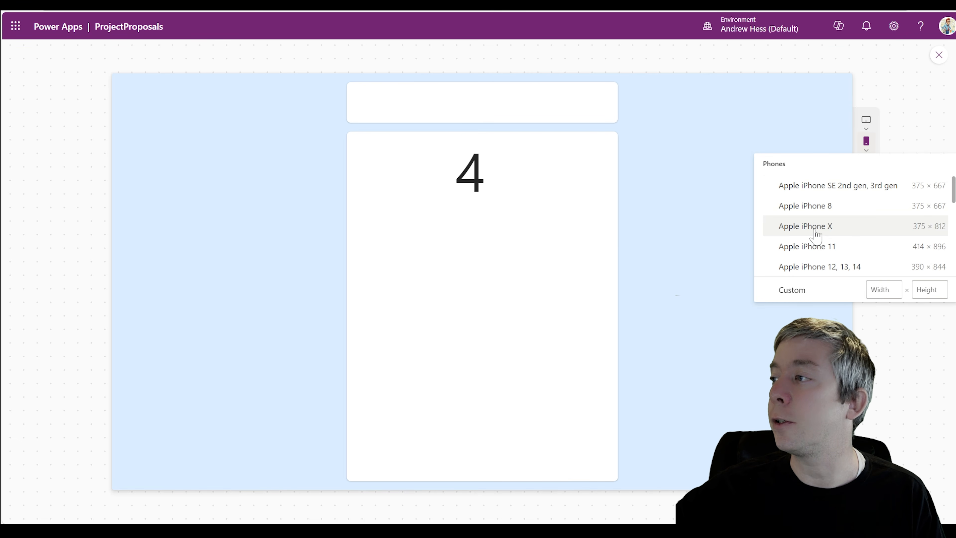
pyautogui.click(797, 265)
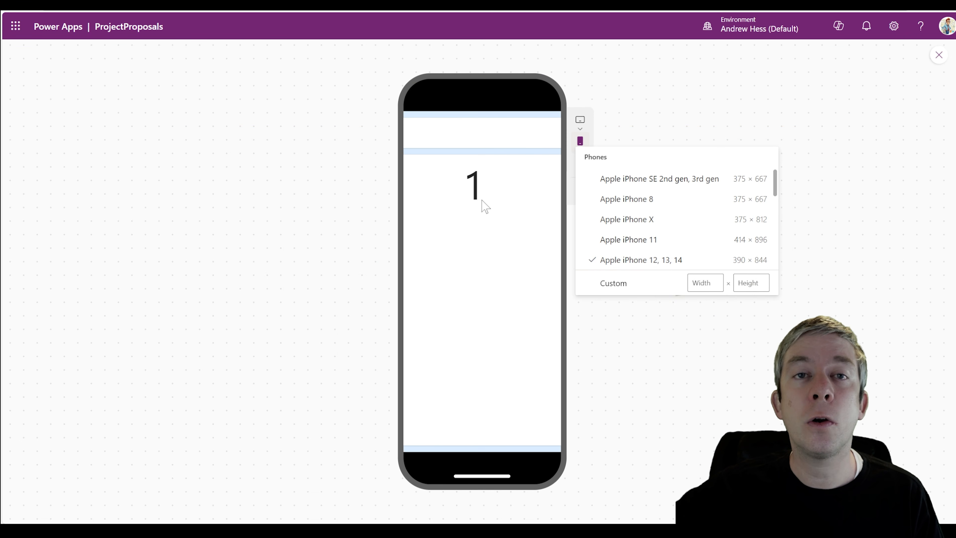
pyautogui.scroll(-10, 655, 222)
pyautogui.click(503, 153)
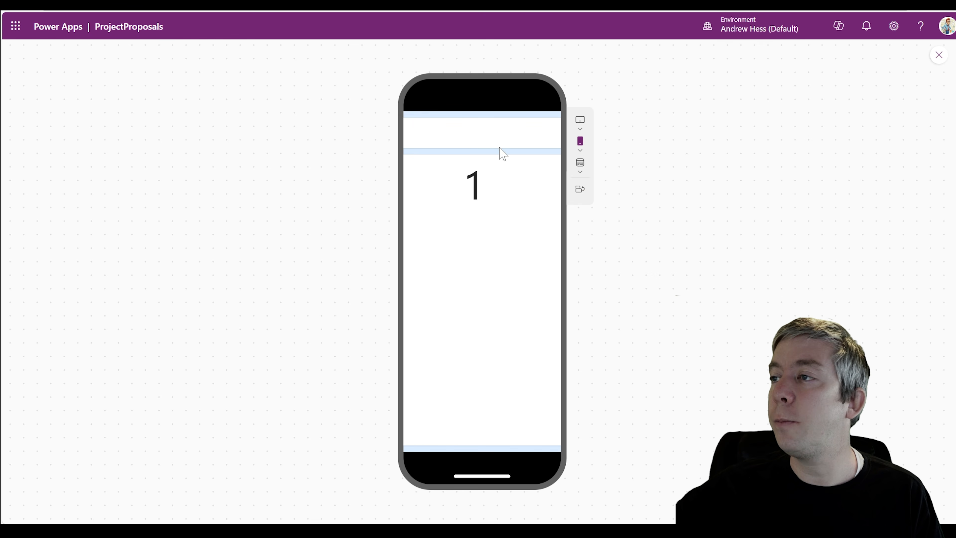
pyautogui.click(582, 128)
pyautogui.click(621, 163)
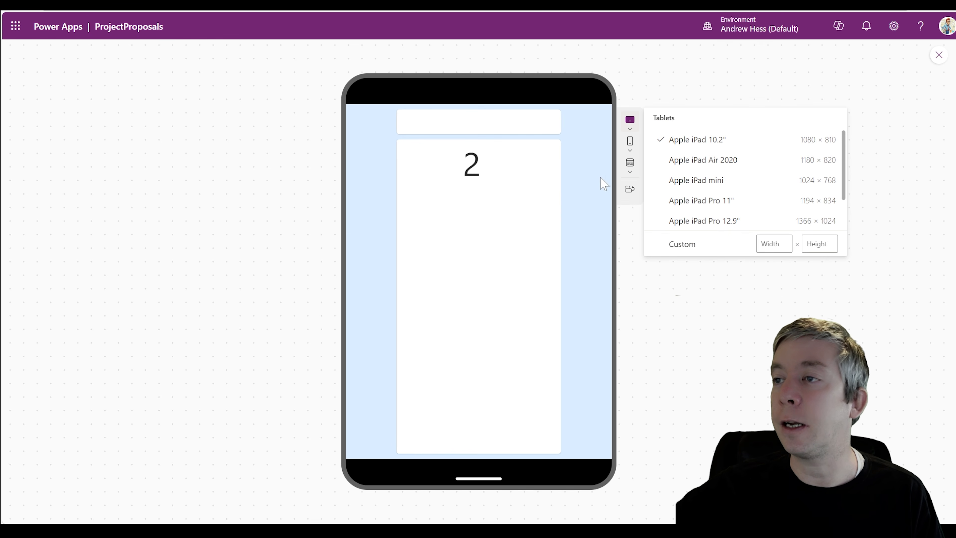
pyautogui.scroll(-2, 734, 181)
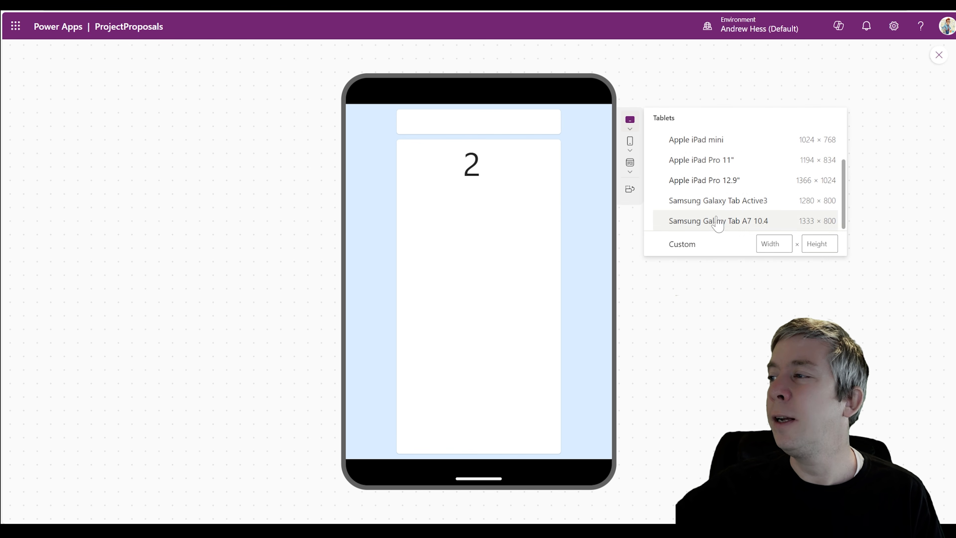
pyautogui.click(704, 245)
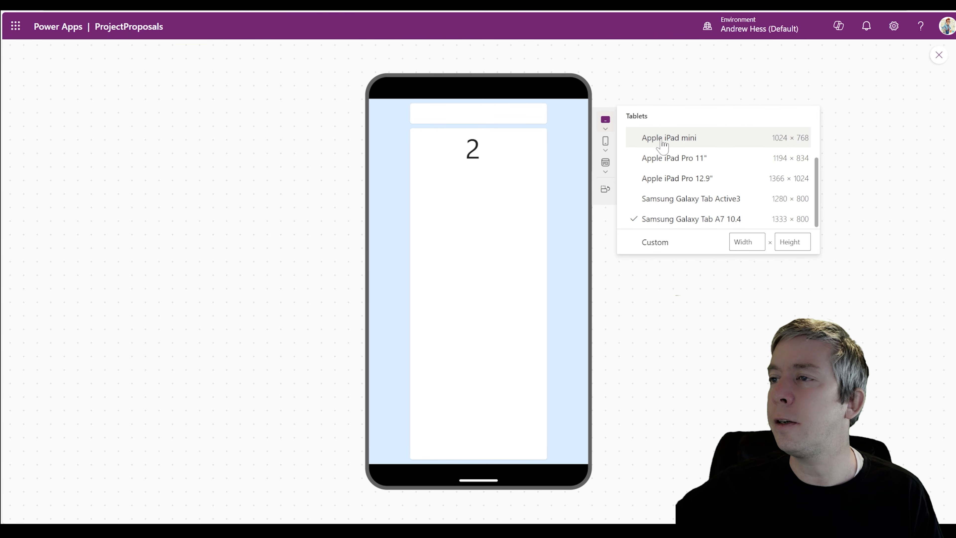
pyautogui.click(666, 225)
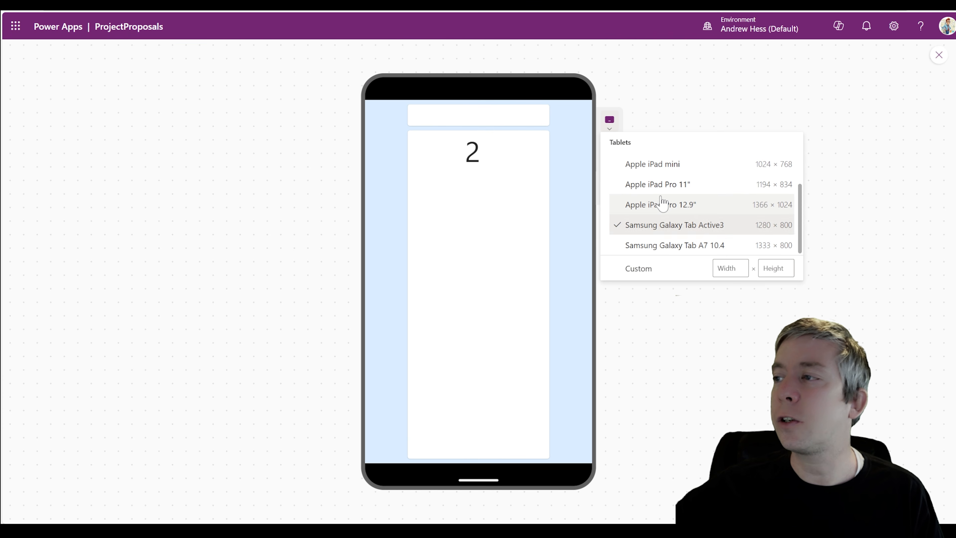
pyautogui.click(662, 206)
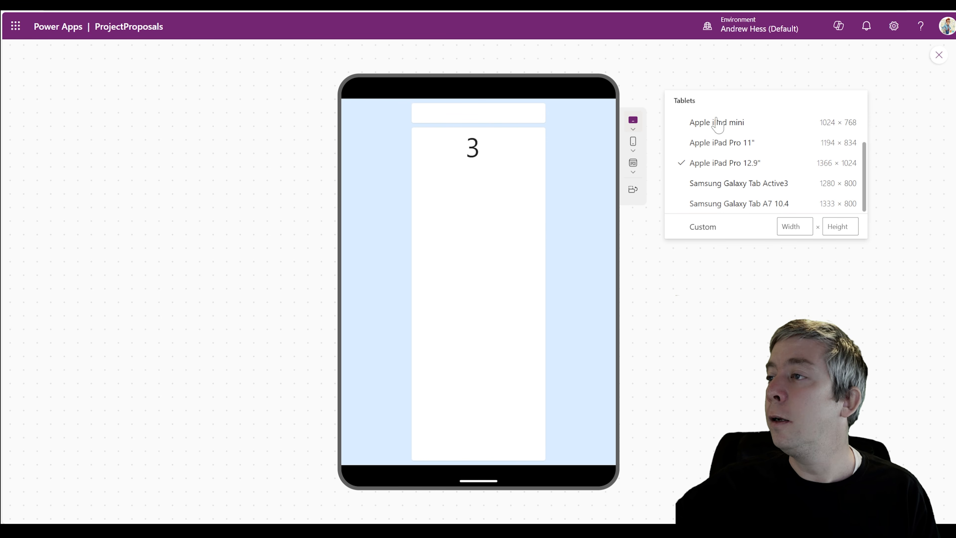
pyautogui.click(633, 170)
pyautogui.click(654, 211)
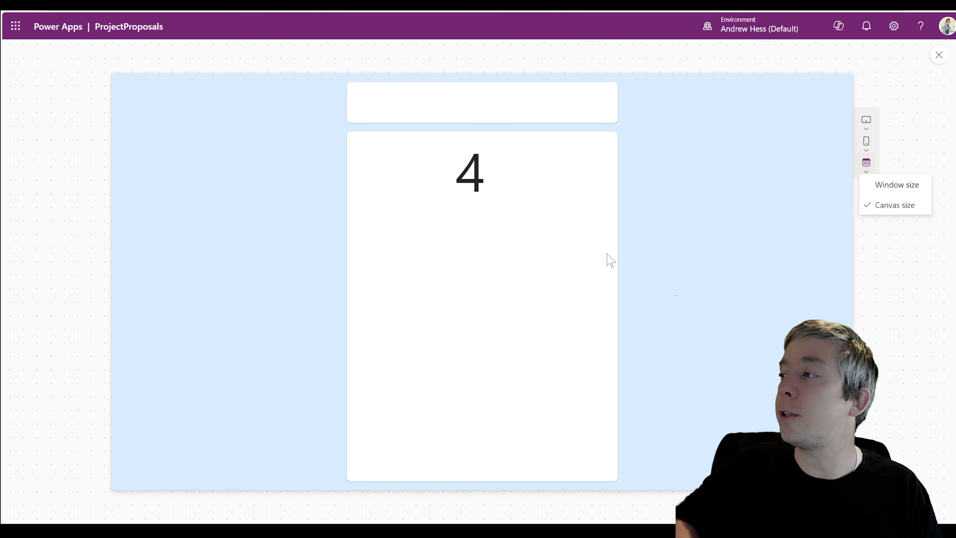
# Back in the editor, clear MainContainer1's fixed 500 Width value
pyautogui.click(936, 56)
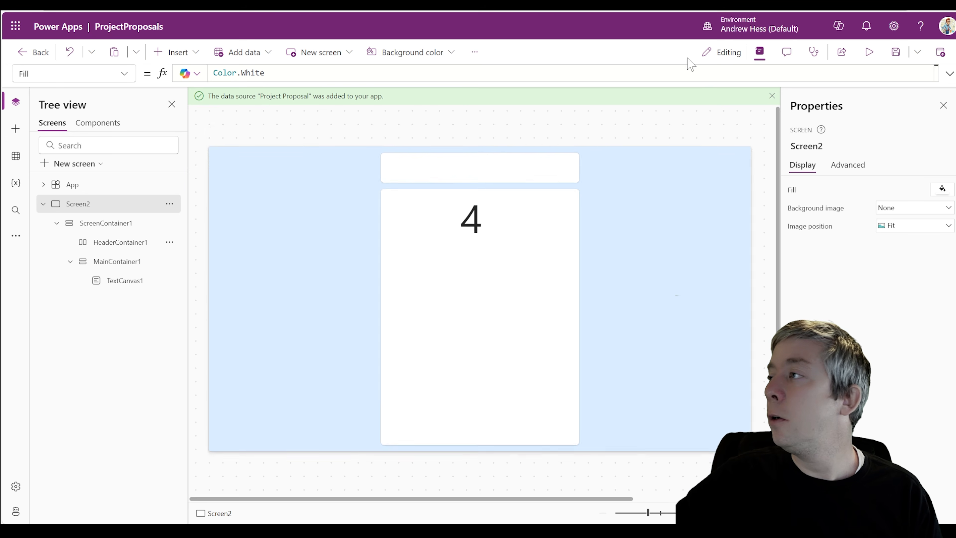
pyautogui.click(470, 328)
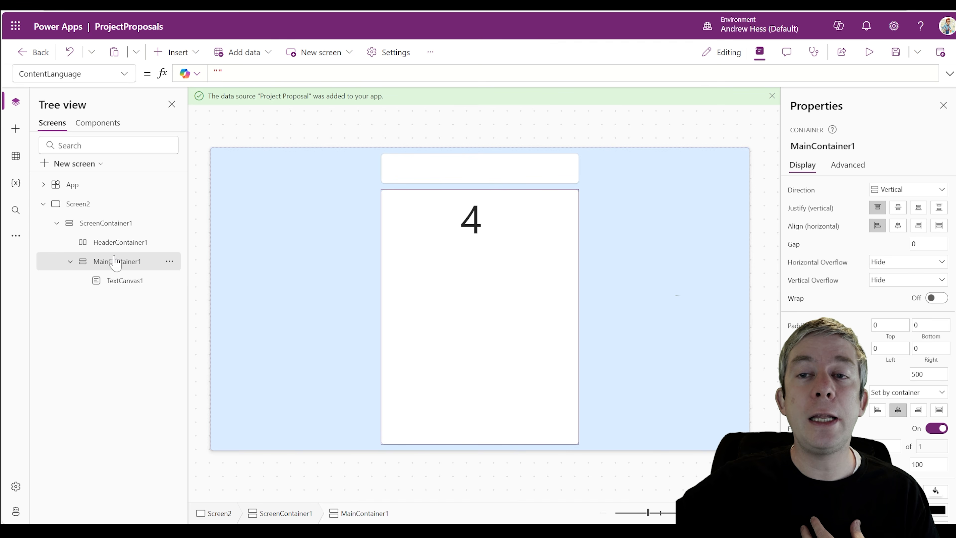
pyautogui.click(122, 76)
pyautogui.scroll(-5, 95, 271)
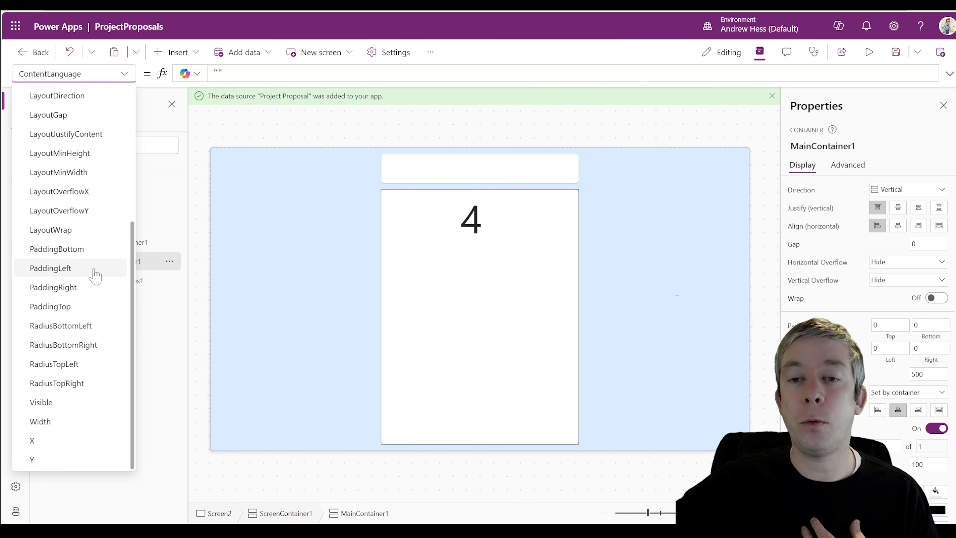
pyautogui.click(47, 427)
pyautogui.click(171, 80)
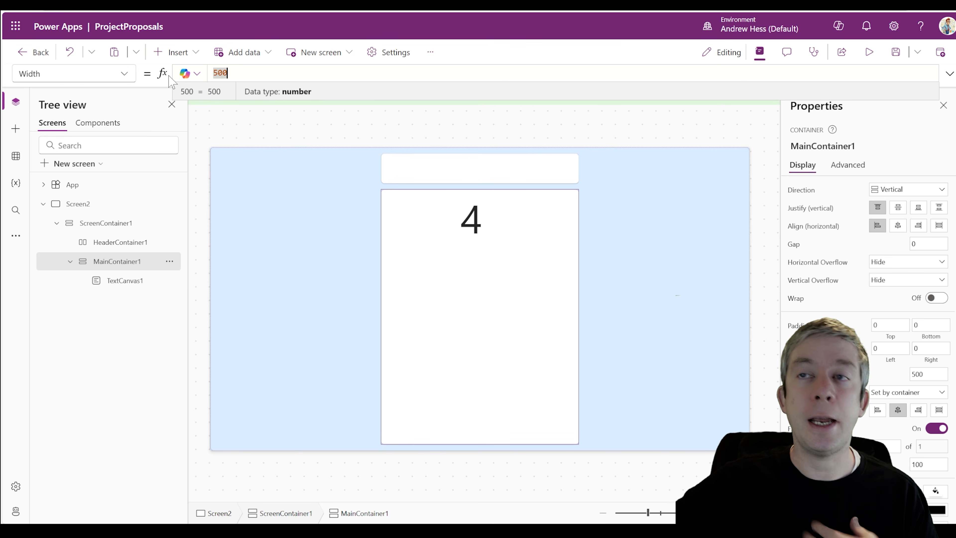
pyautogui.hotkey('ctrl', 'a')
# Set the width to If(Screen2.Size=1,Parent.Width,Parent.Width/2) and preview with F5
pyautogui.write('If')
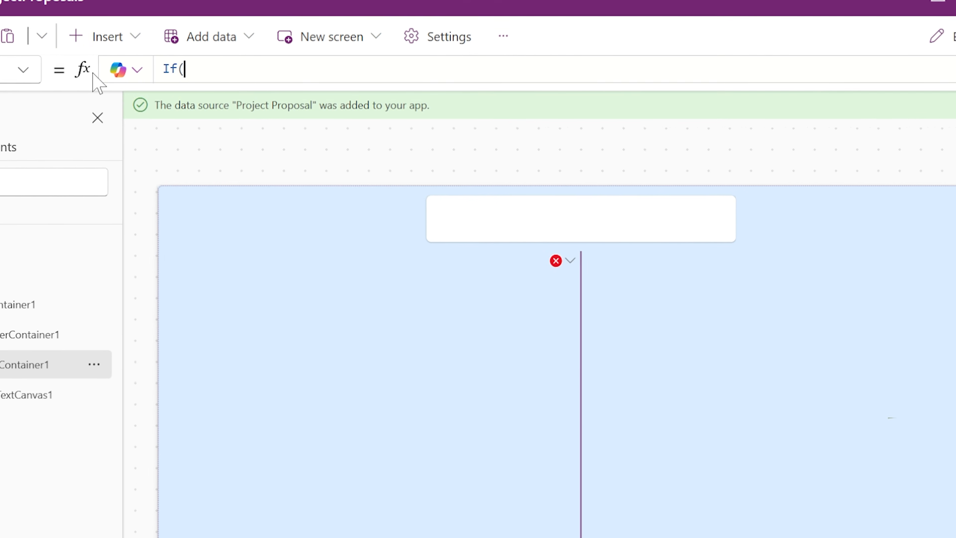
pyautogui.write('(Sa')
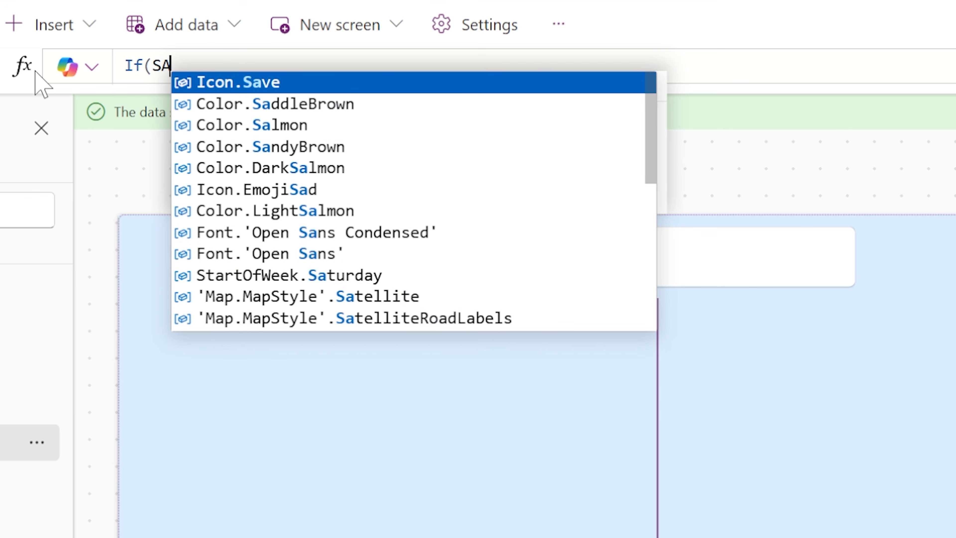
pyautogui.press('BackSpace')
pyautogui.write('creen2.')
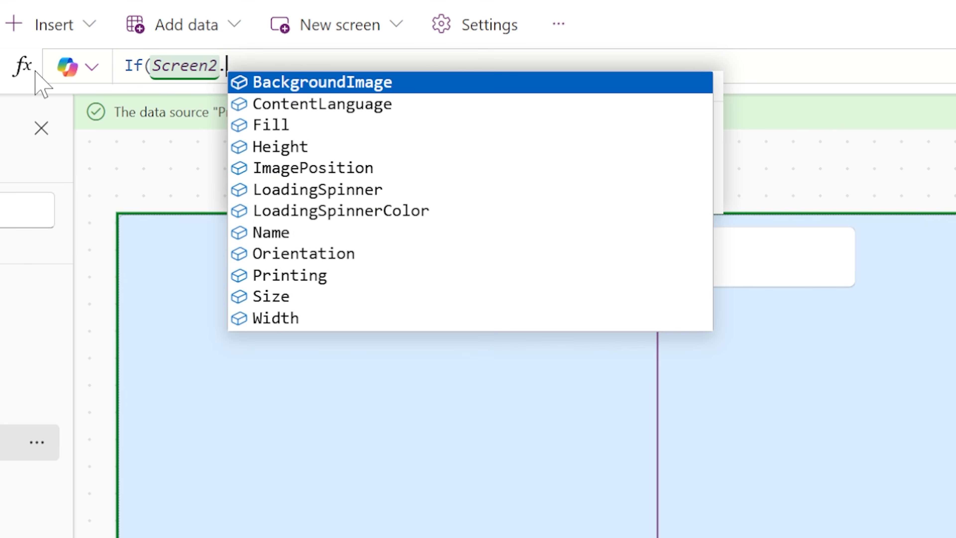
pyautogui.write('Size=1')
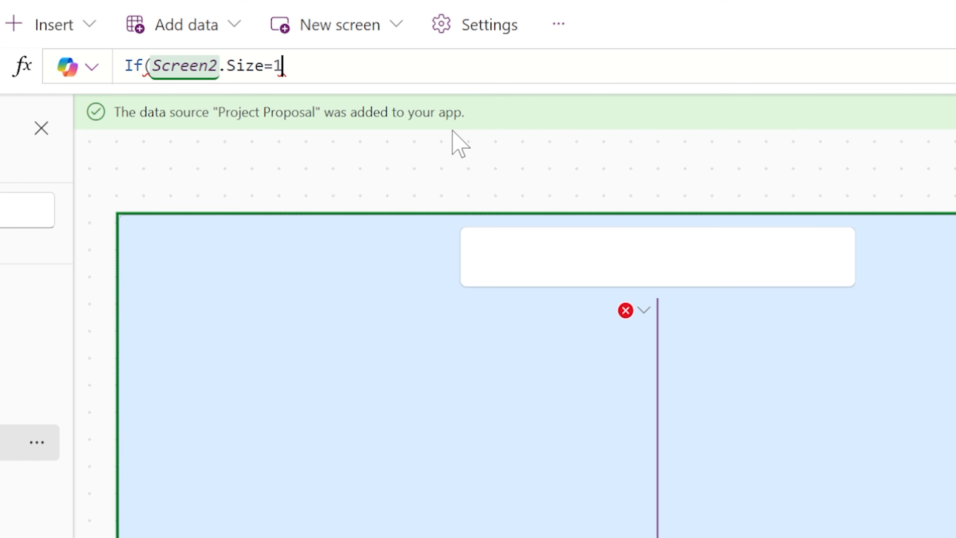
pyautogui.write(',')
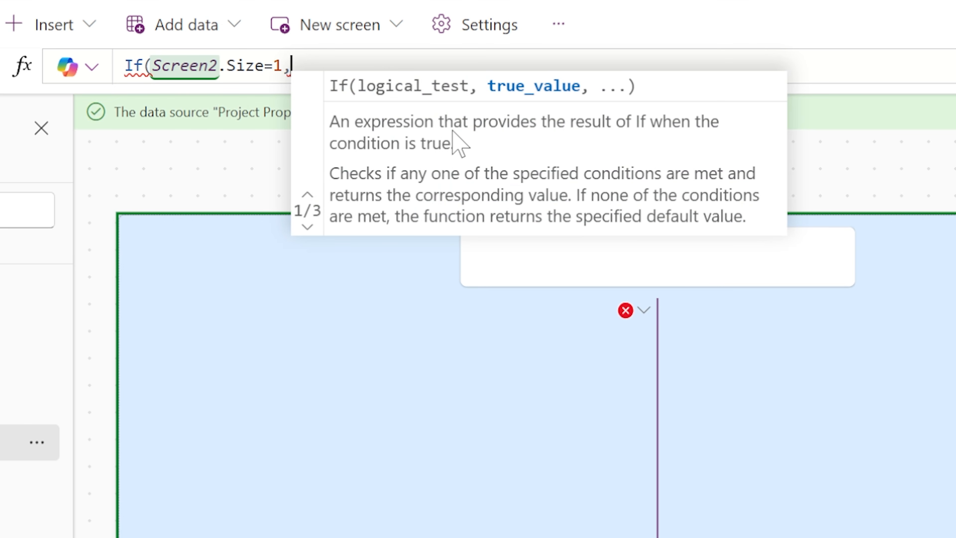
pyautogui.write('Parent.Width')
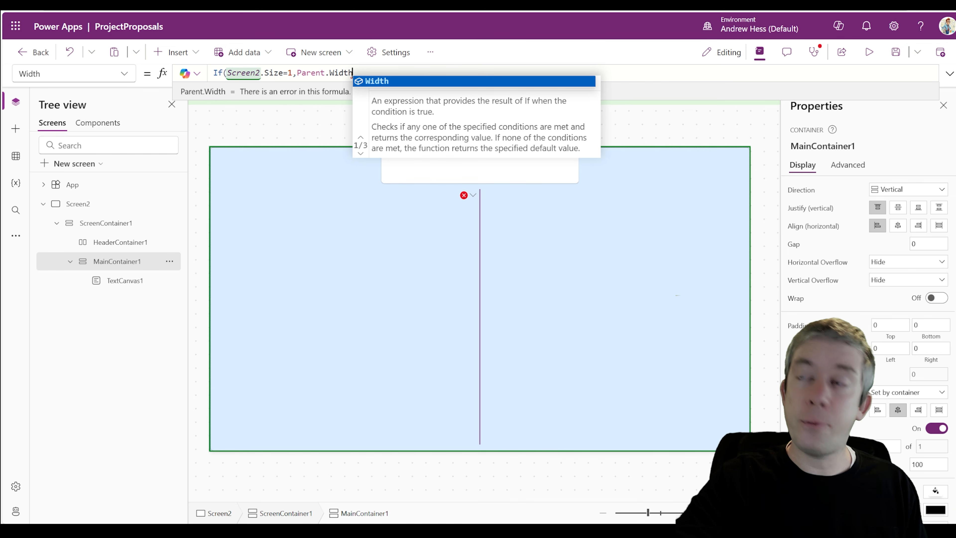
pyautogui.write(',')
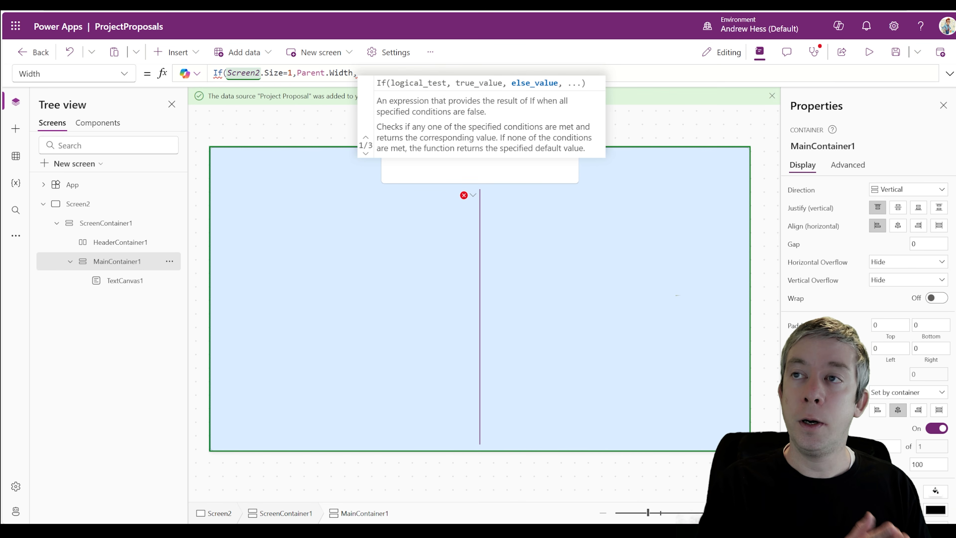
pyautogui.write('Parent.Width')
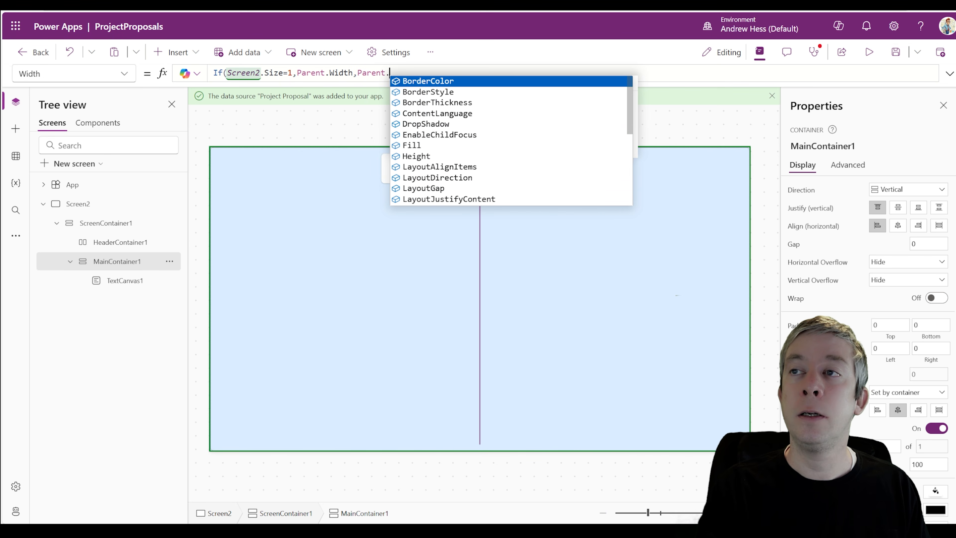
pyautogui.write('/2)')
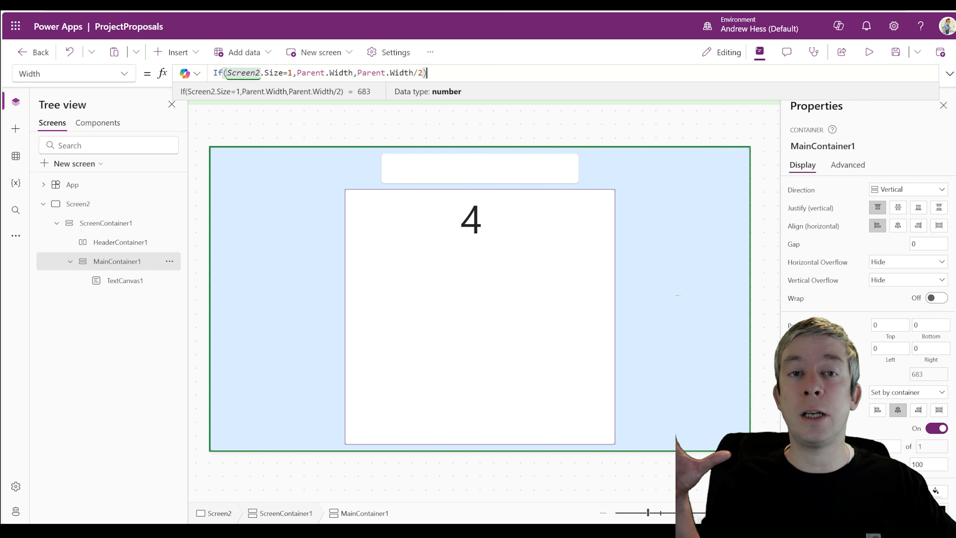
pyautogui.press('F5')
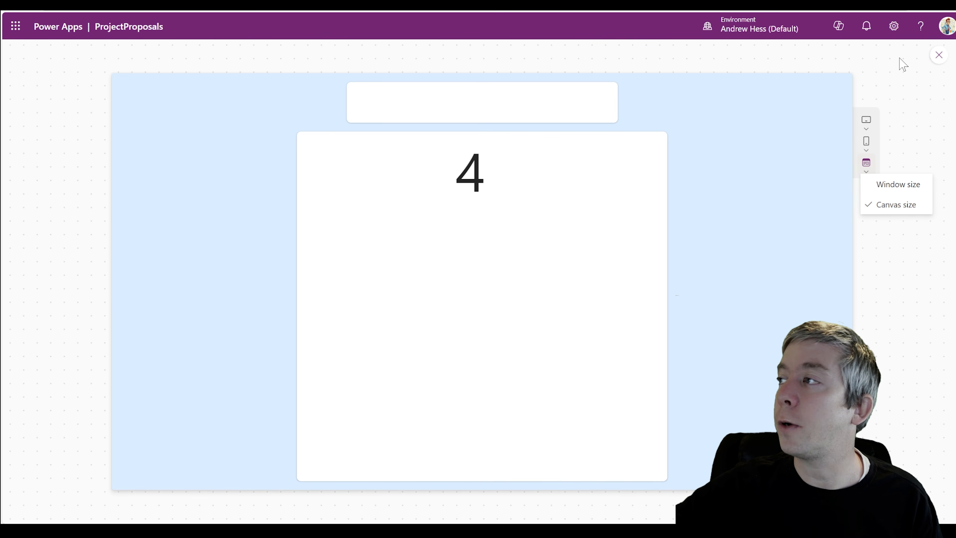
# Set MainContainer1's border radius to 50
pyautogui.click(938, 55)
pyautogui.click(568, 314)
pyautogui.scroll(-2, 871, 420)
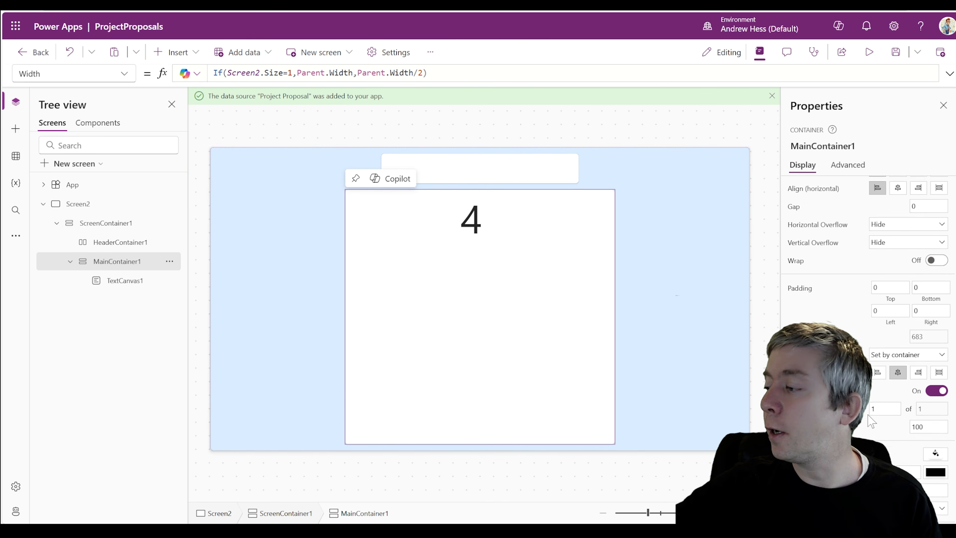
pyautogui.scroll(-1, 869, 420)
pyautogui.doubleClick(914, 467)
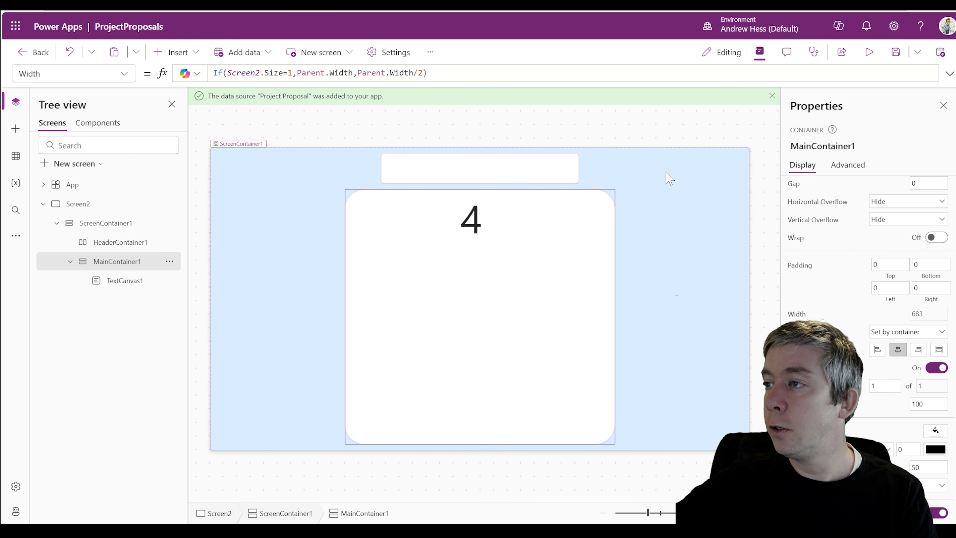
pyautogui.click(635, 162)
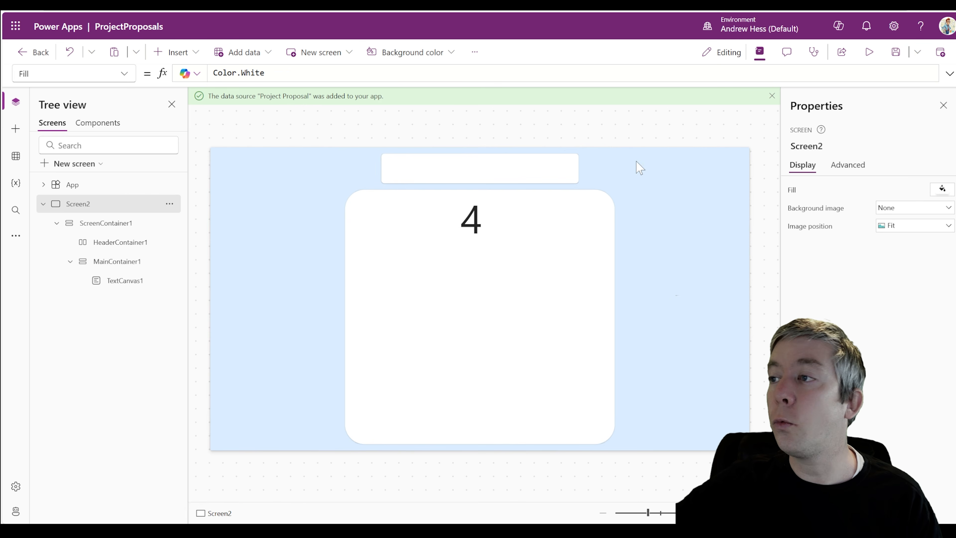
# Preview the rounded container at Apple iPhone 12, 13, 14 size
pyautogui.click(869, 52)
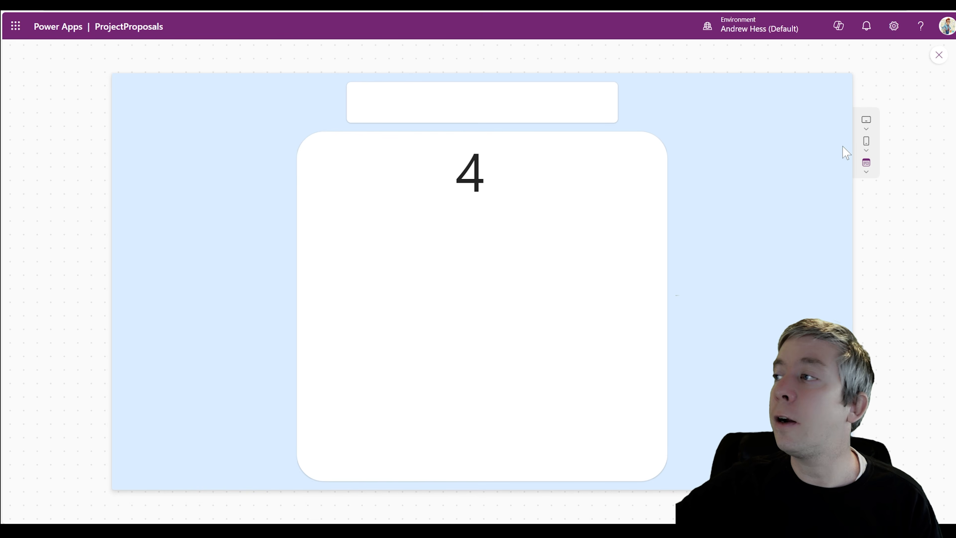
pyautogui.click(866, 141)
pyautogui.click(818, 265)
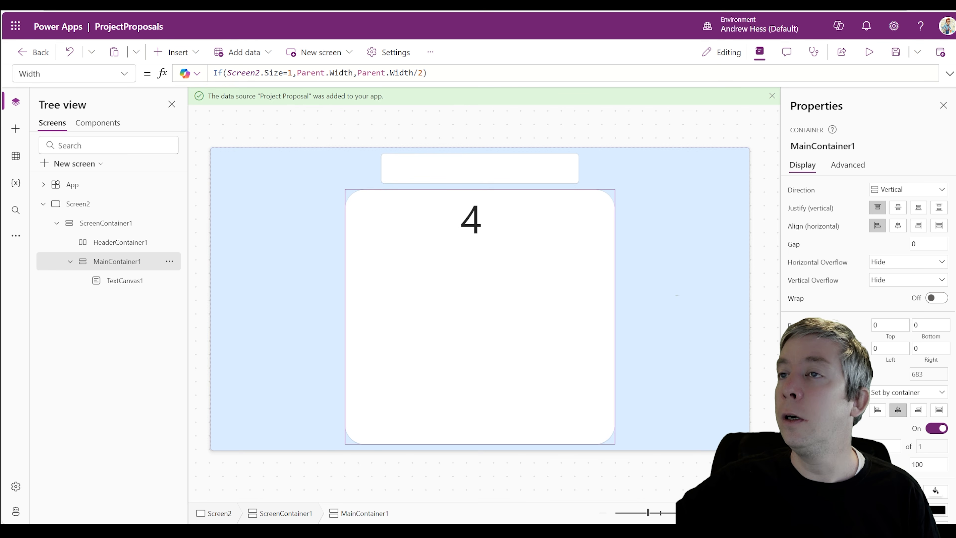
# Copy the responsive Width formula into HeaderContainer1's Width
pyautogui.moveTo(433, 73); pyautogui.dragTo(214, 73)
pyautogui.hotkey('ctrl', 'c')
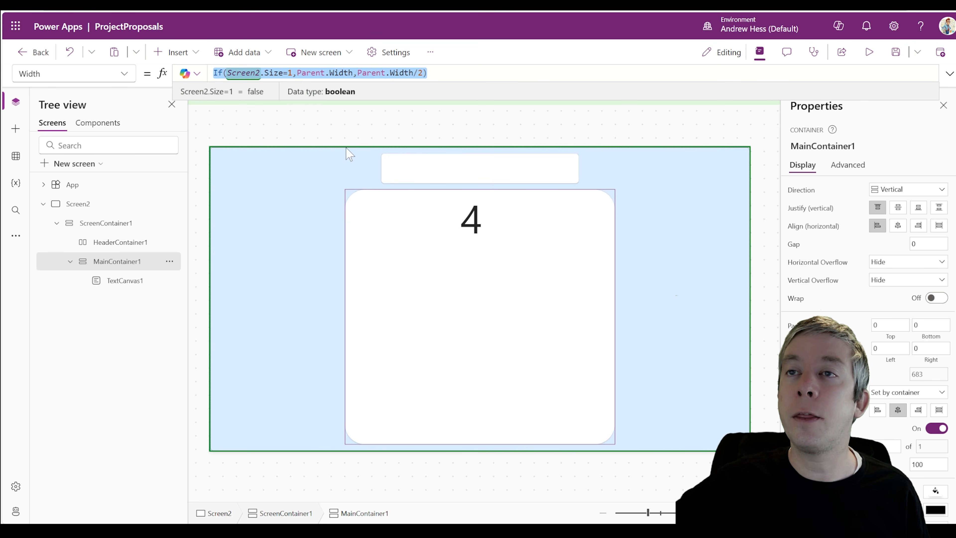
pyautogui.click(391, 171)
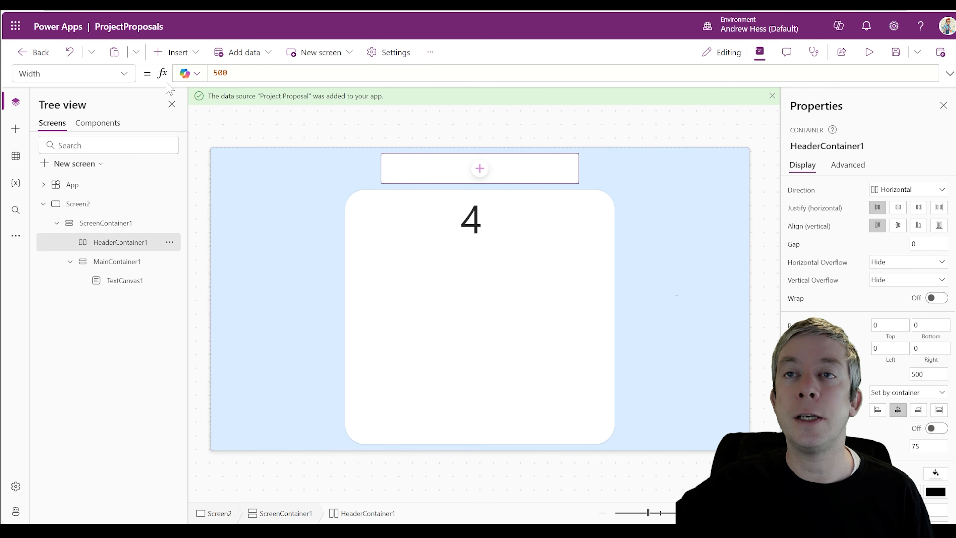
pyautogui.hotkey('ctrl', 'v')
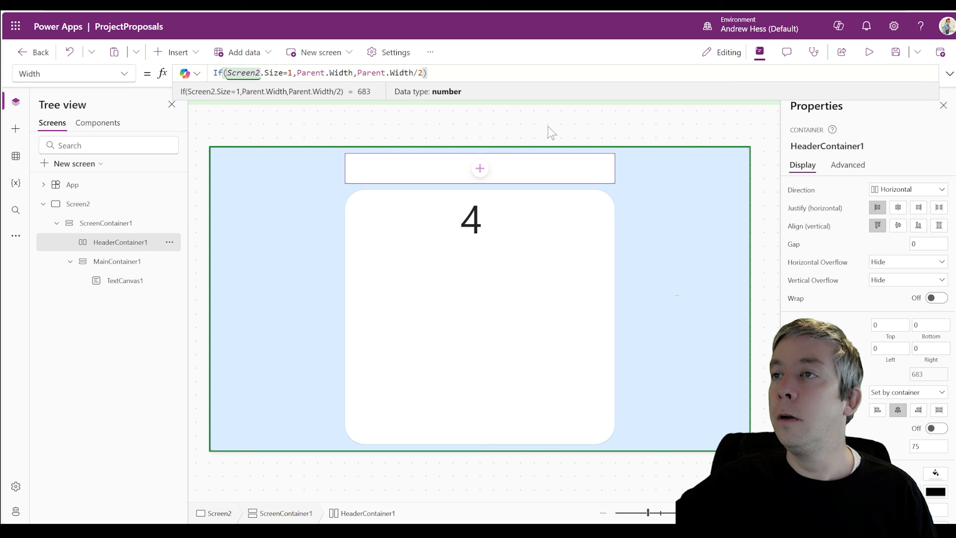
# Preview the app at Apple iPhone 12, 13, 14 size
pyautogui.click(869, 53)
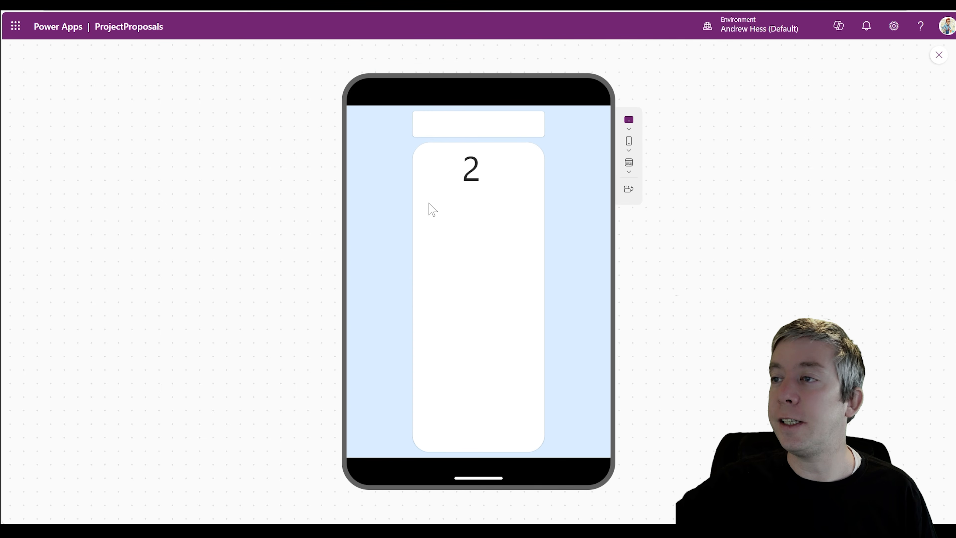
pyautogui.click(629, 152)
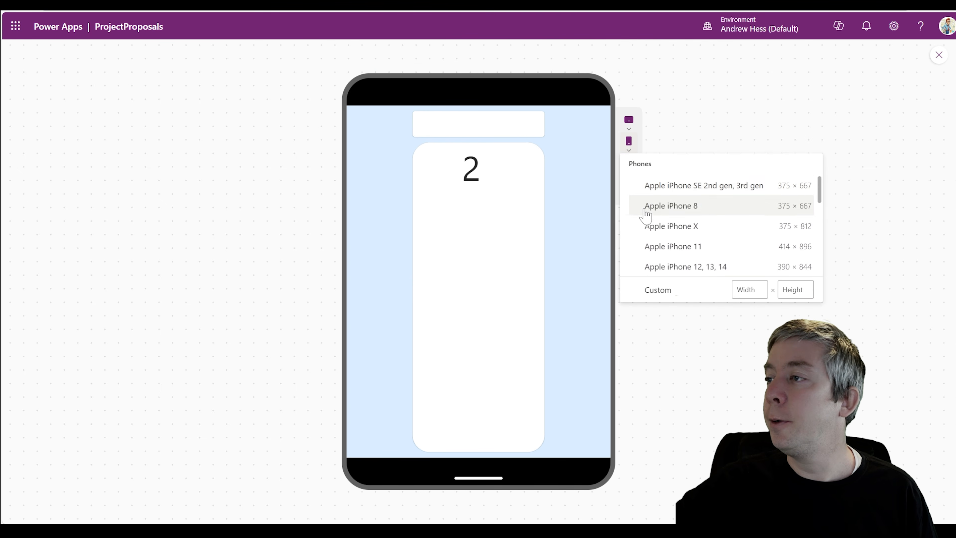
pyautogui.click(655, 265)
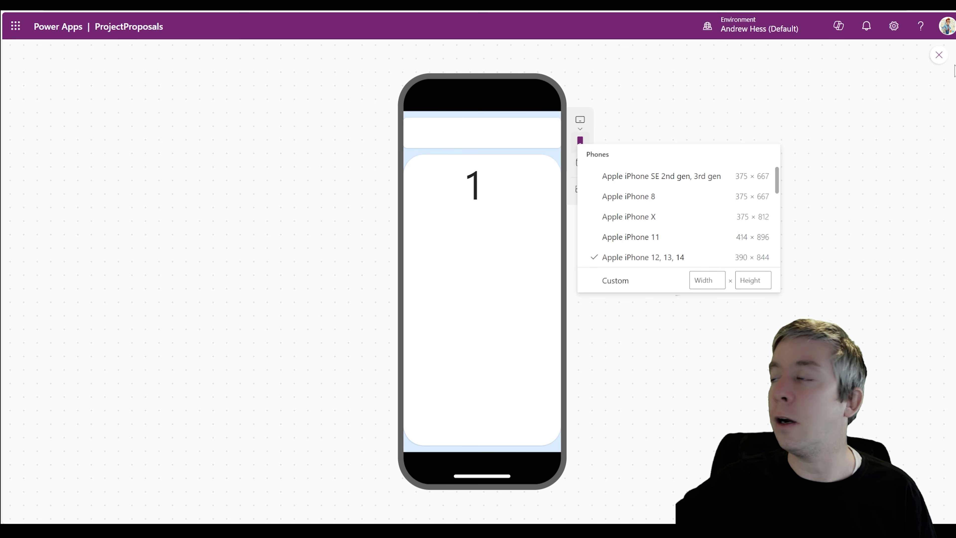
pyautogui.click(938, 56)
pyautogui.click(939, 55)
# Reduce MainContainer1's border radius to 4 and preview the smaller corners
pyautogui.click(476, 316)
pyautogui.scroll(-2, 901, 405)
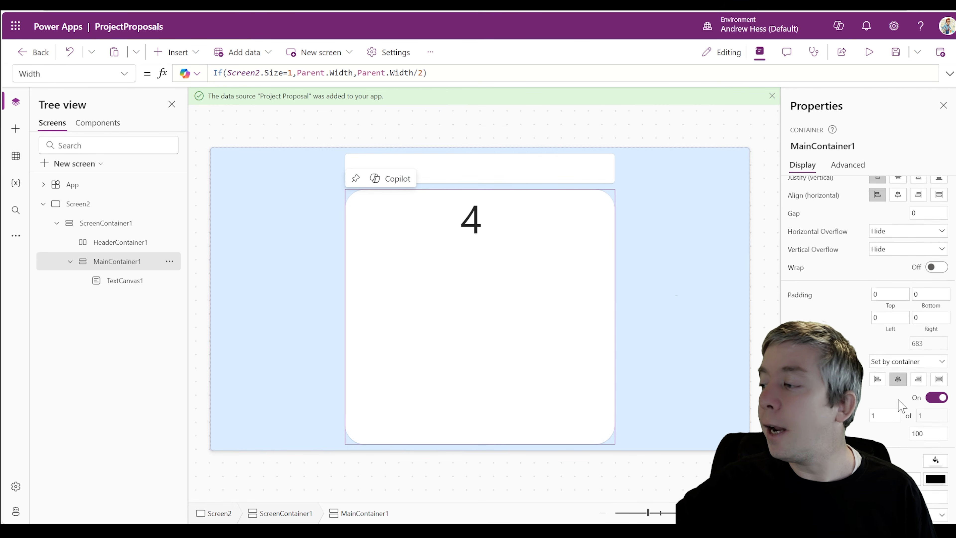
pyautogui.scroll(-1, 934, 463)
pyautogui.doubleClick(927, 467)
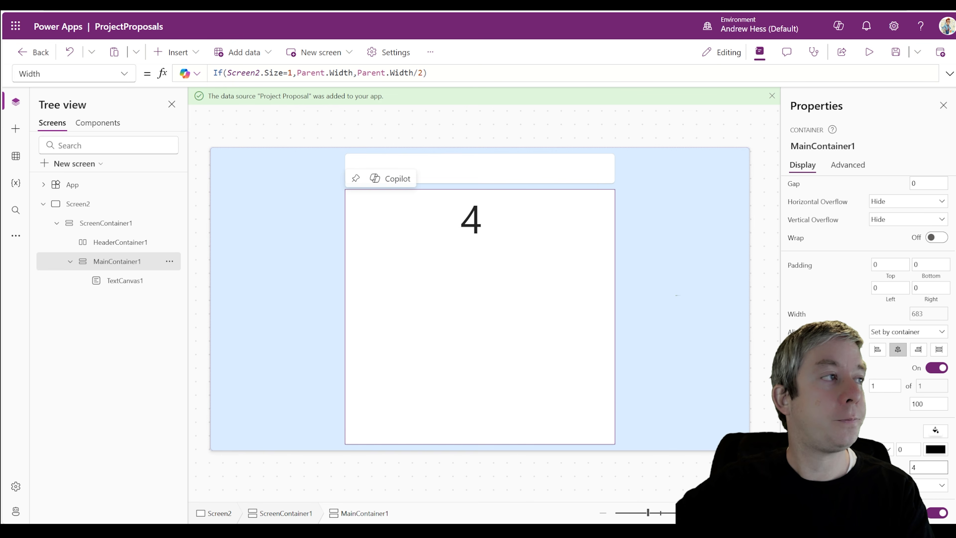
pyautogui.click(862, 54)
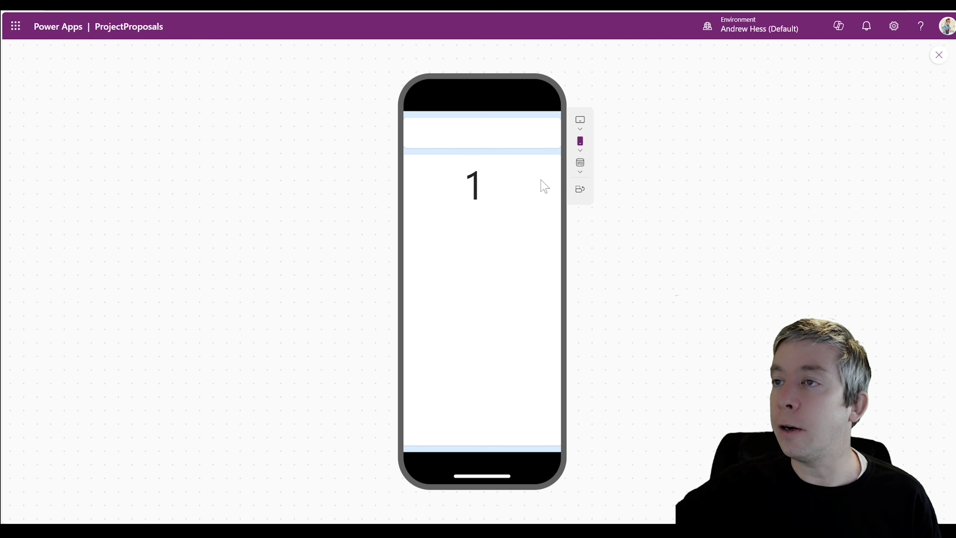
pyautogui.click(937, 55)
pyautogui.click(500, 311)
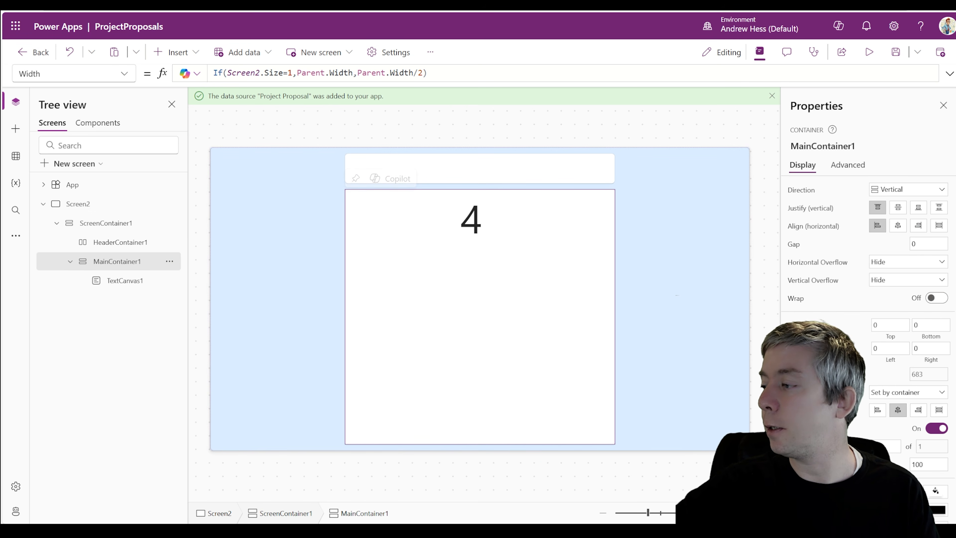
# Change HeaderContainer1's drop shadow from Light to Semibold and preview it
pyautogui.click(78, 204)
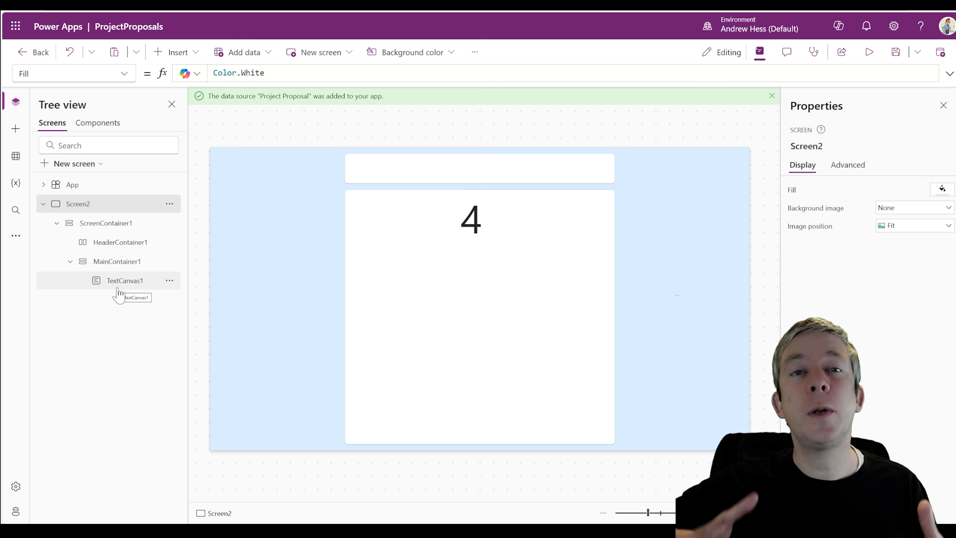
pyautogui.click(531, 278)
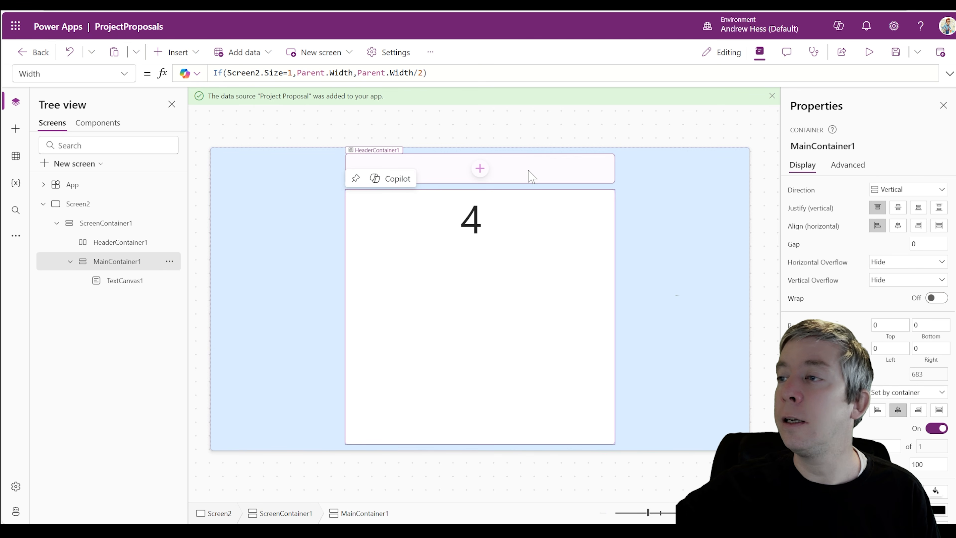
pyautogui.click(528, 178)
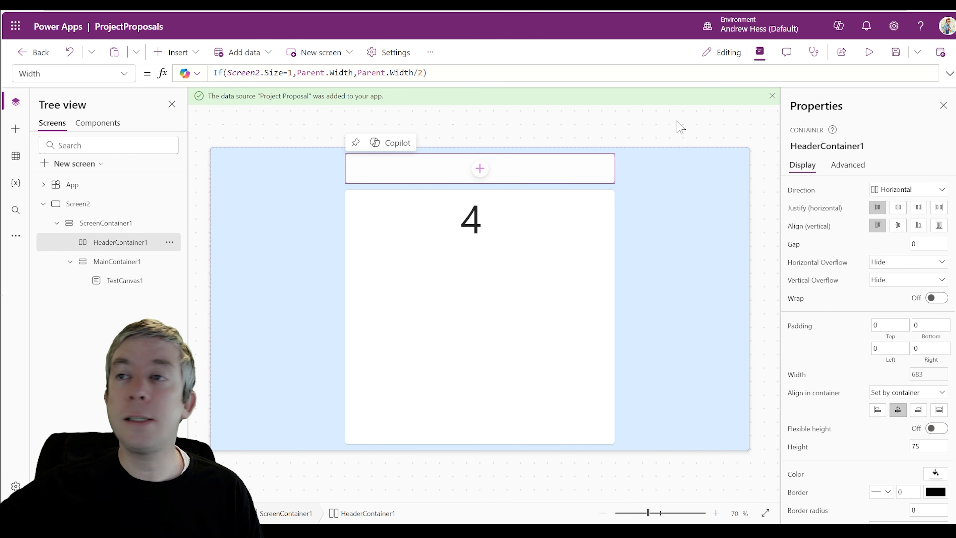
pyautogui.scroll(-1, 878, 470)
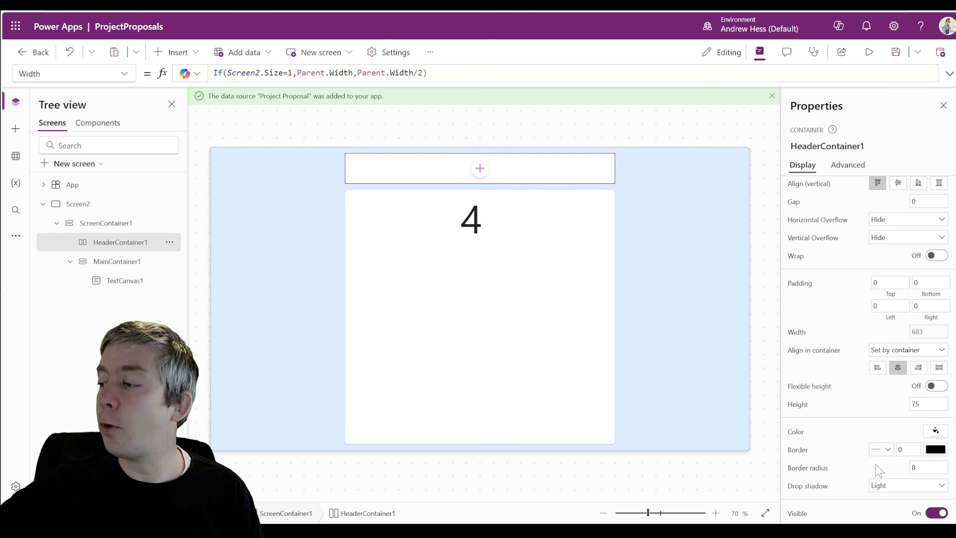
pyautogui.click(881, 490)
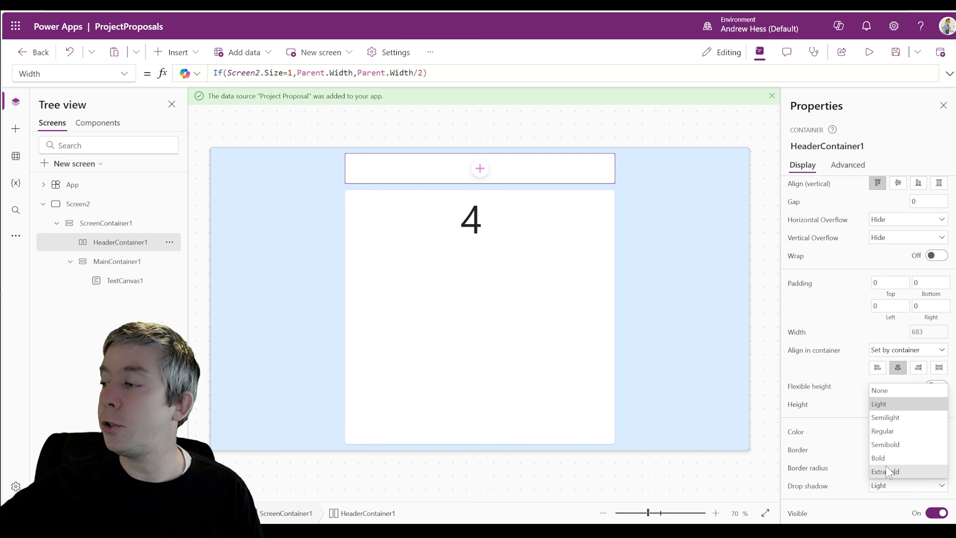
pyautogui.click(885, 448)
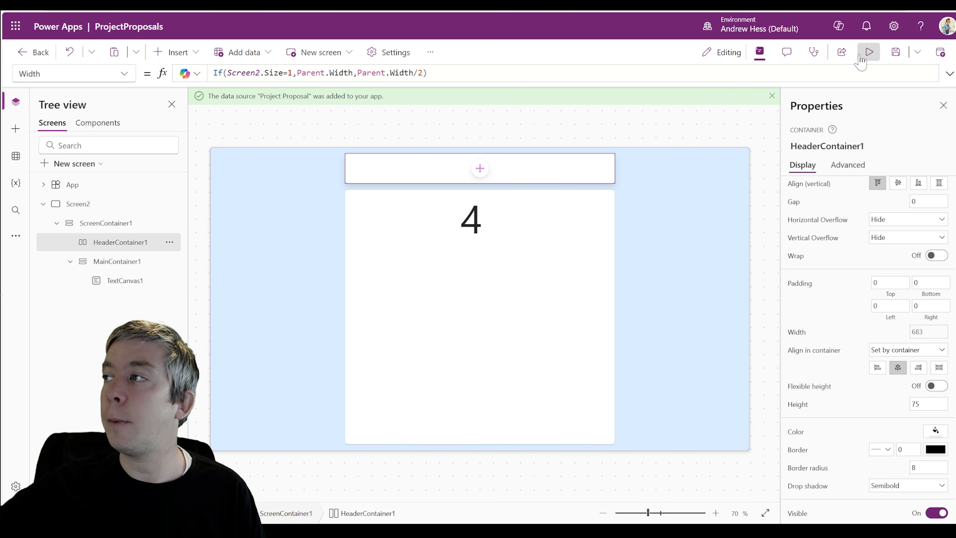
pyautogui.click(869, 52)
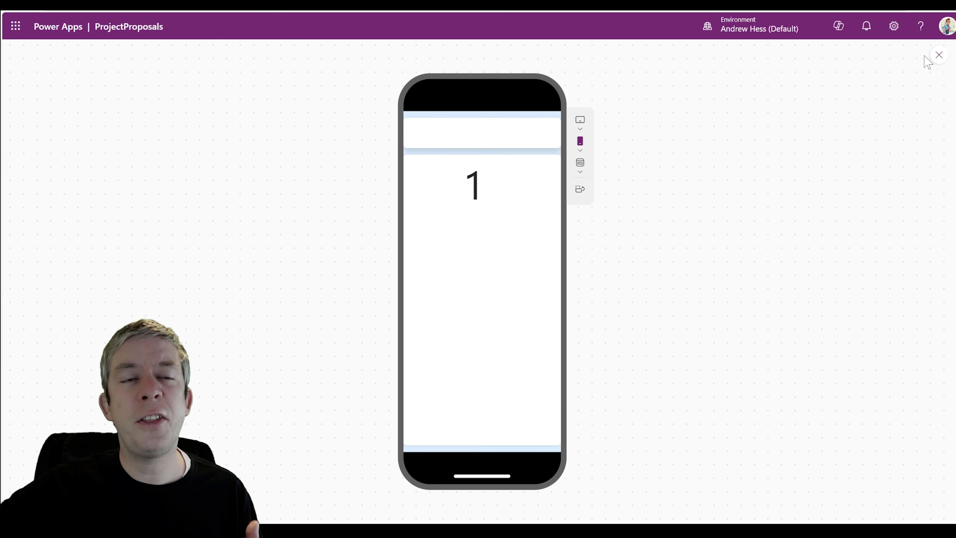
pyautogui.click(939, 55)
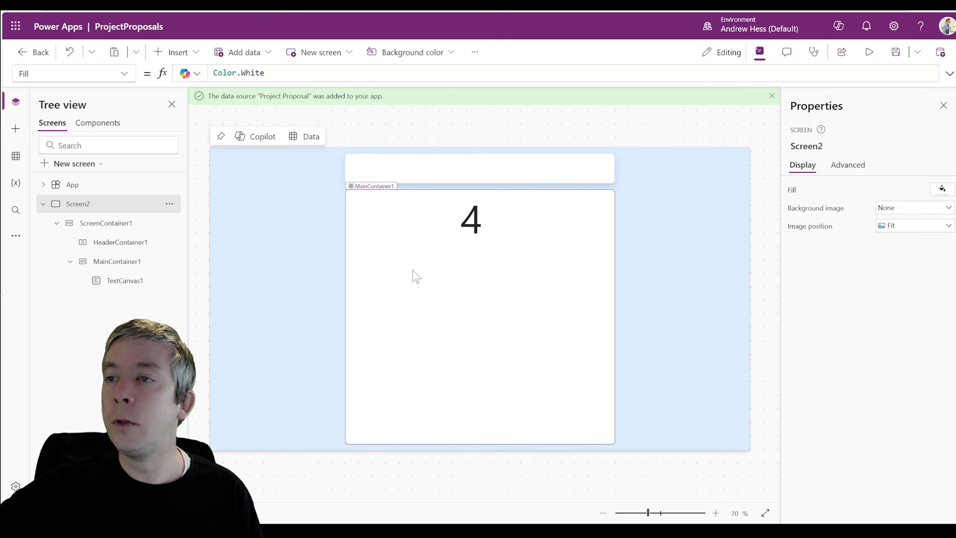
# Set MainContainer1's RadiusTopLeft to 0
pyautogui.click(353, 197)
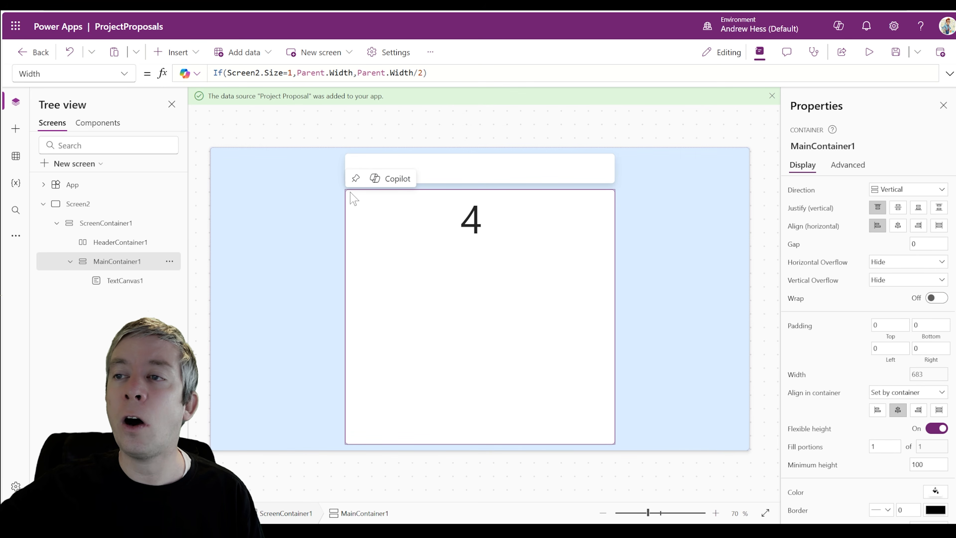
pyautogui.click(124, 73)
pyautogui.scroll(-2, 92, 256)
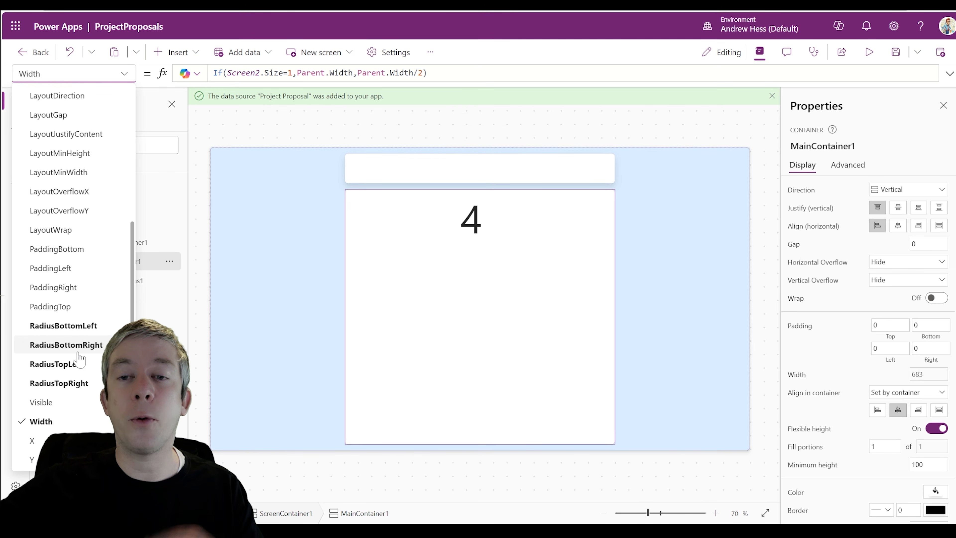
pyautogui.click(57, 364)
pyautogui.doubleClick(216, 73)
pyautogui.write('0')
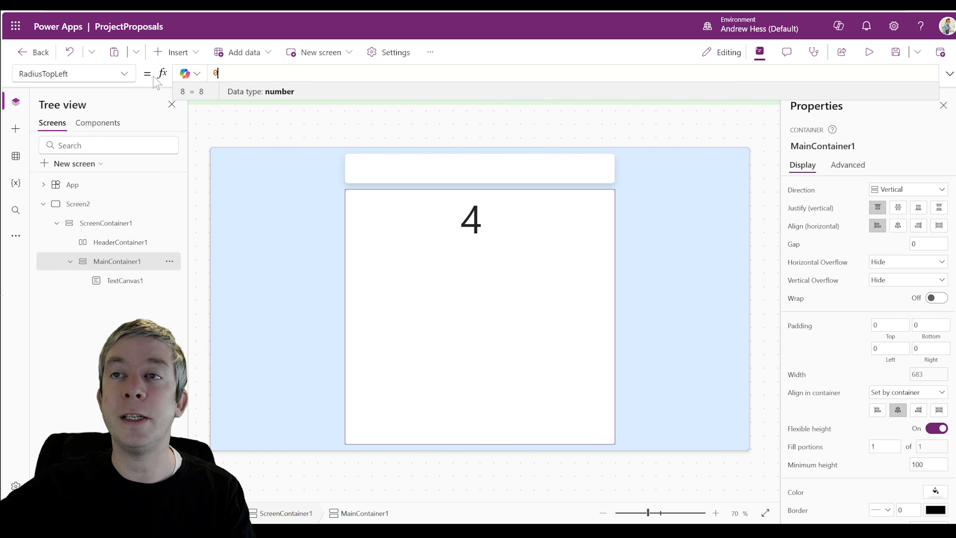
# Look at the RadiusBottomRight and RadiusTopRight properties, then preview in a phone frame
pyautogui.click(126, 75)
pyautogui.click(56, 442)
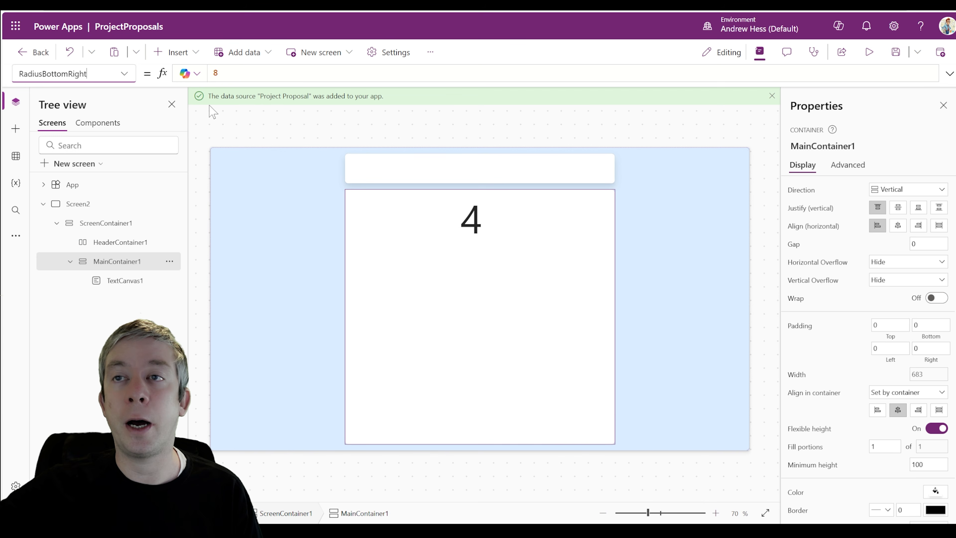
pyautogui.click(122, 77)
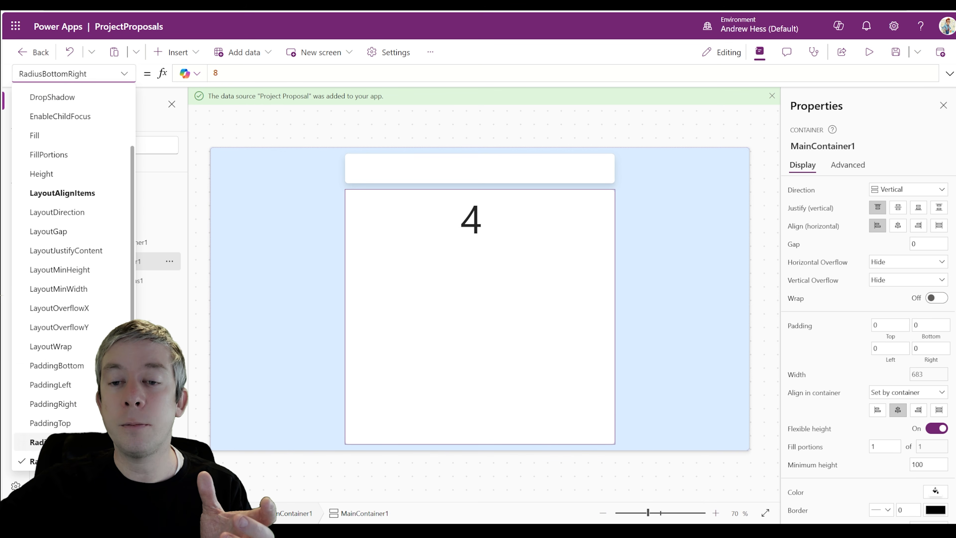
pyautogui.click(72, 384)
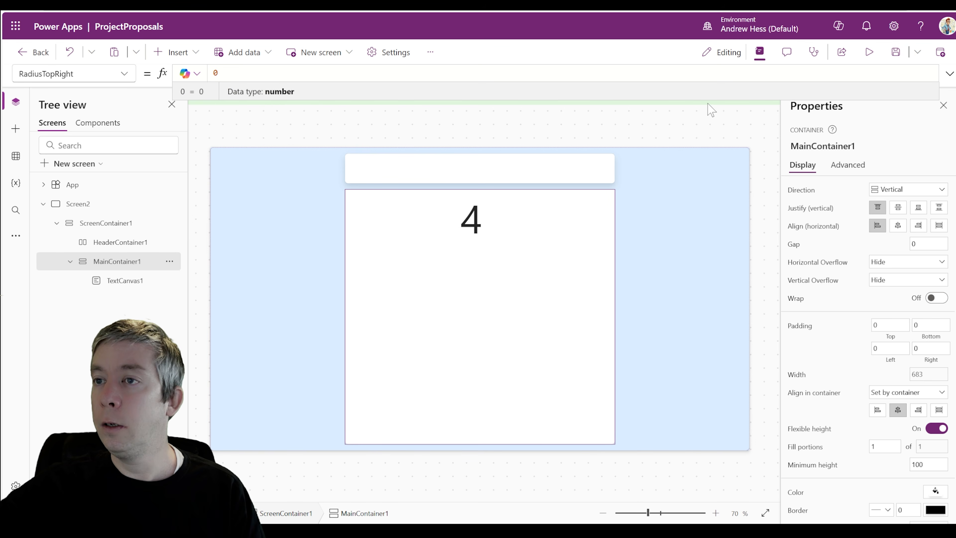
pyautogui.click(869, 52)
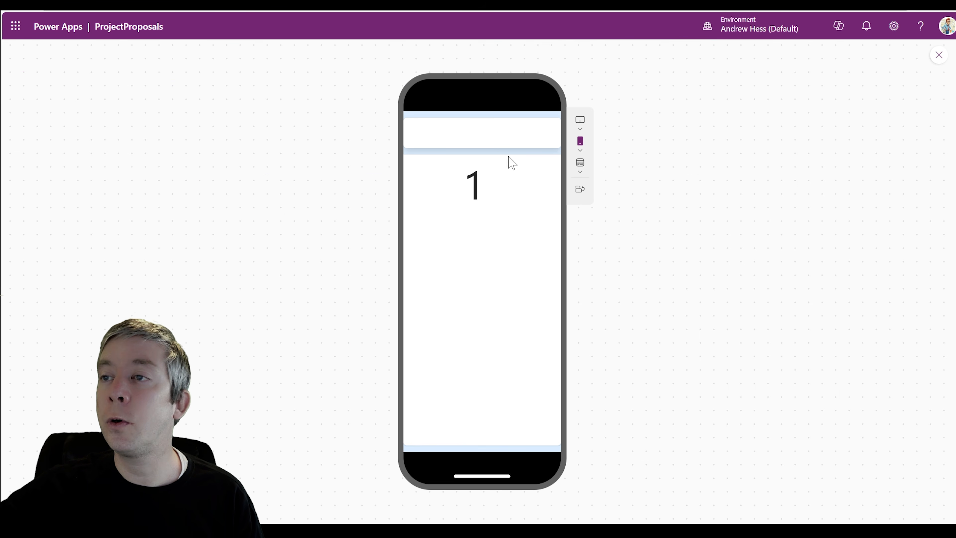
pyautogui.click(936, 57)
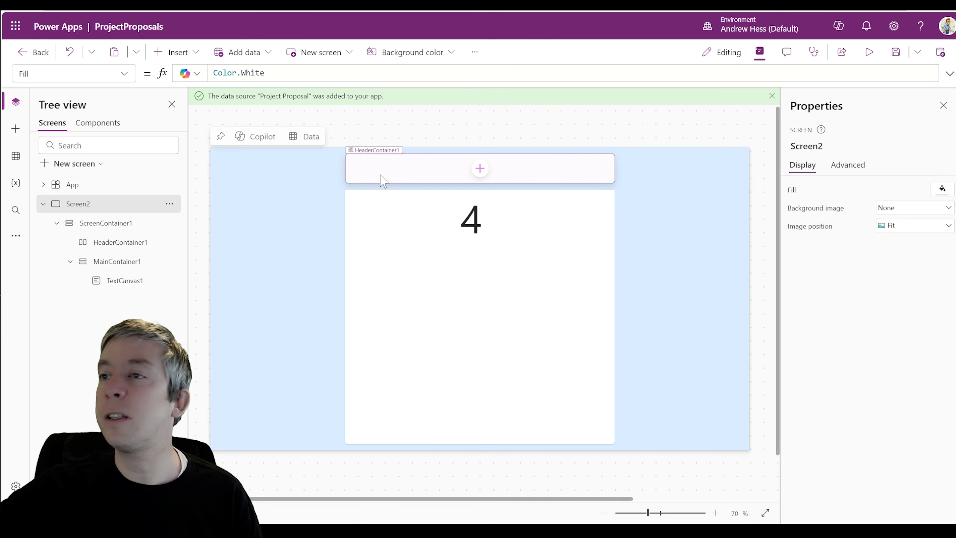
# Square HeaderContainer1's bottom corners, setting RadiusBottomLeft to 0
pyautogui.click(414, 166)
pyautogui.click(124, 74)
pyautogui.scroll(-1, 78, 292)
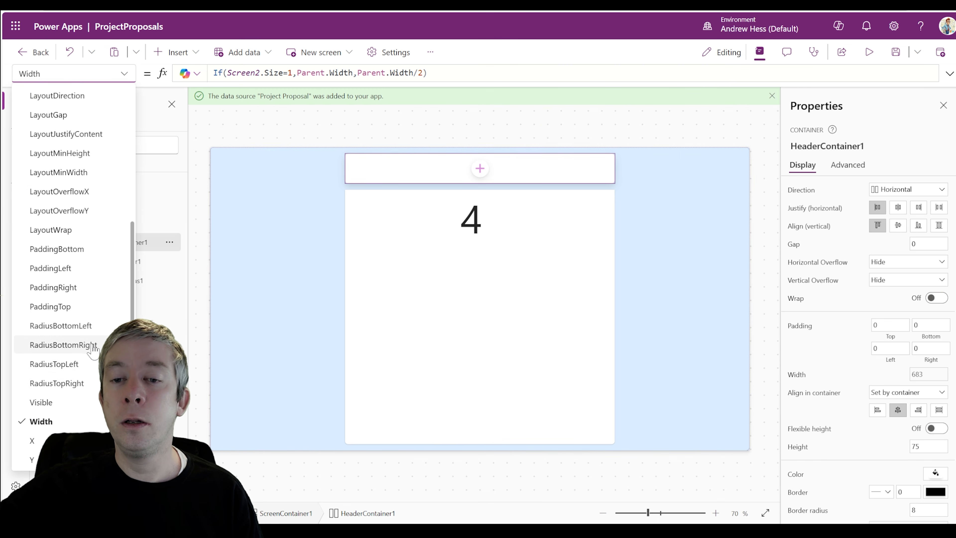
pyautogui.click(84, 351)
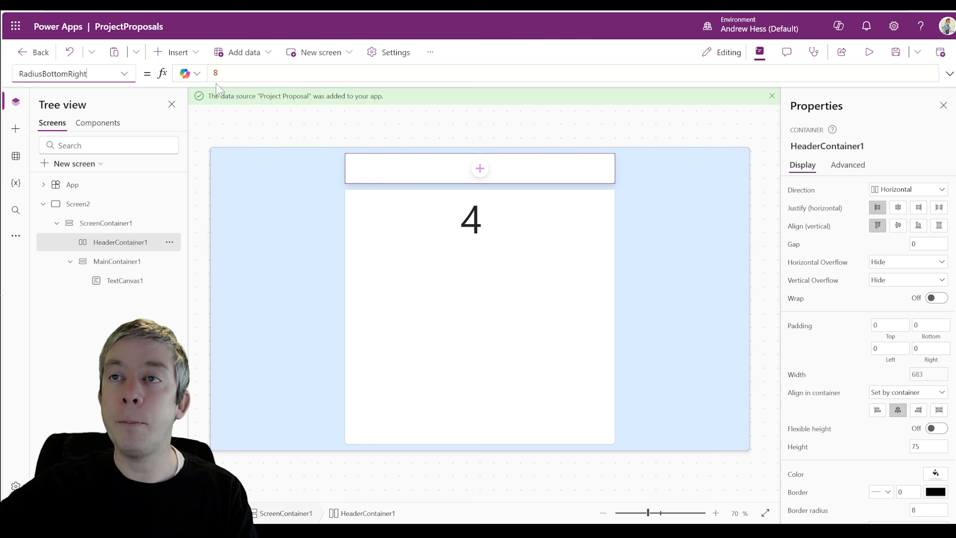
pyautogui.click(124, 73)
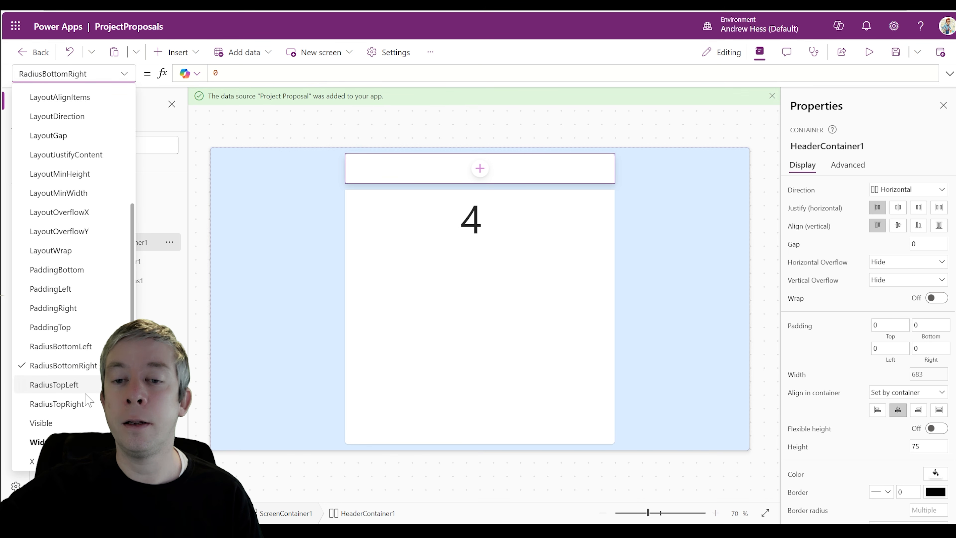
pyautogui.scroll(-1, 84, 381)
pyautogui.click(84, 326)
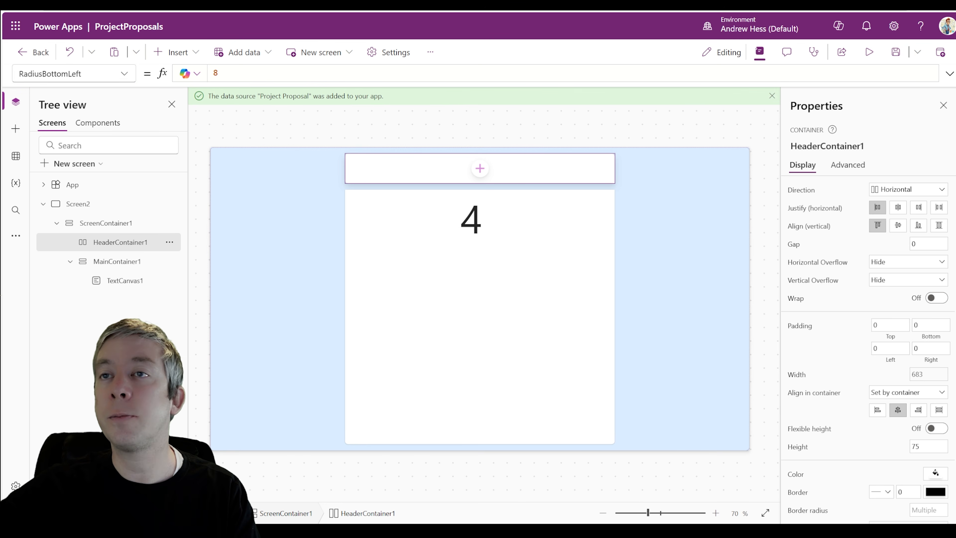
pyautogui.doubleClick(216, 73)
pyautogui.write('0')
# Preview the squared header at canvas size
pyautogui.click(873, 60)
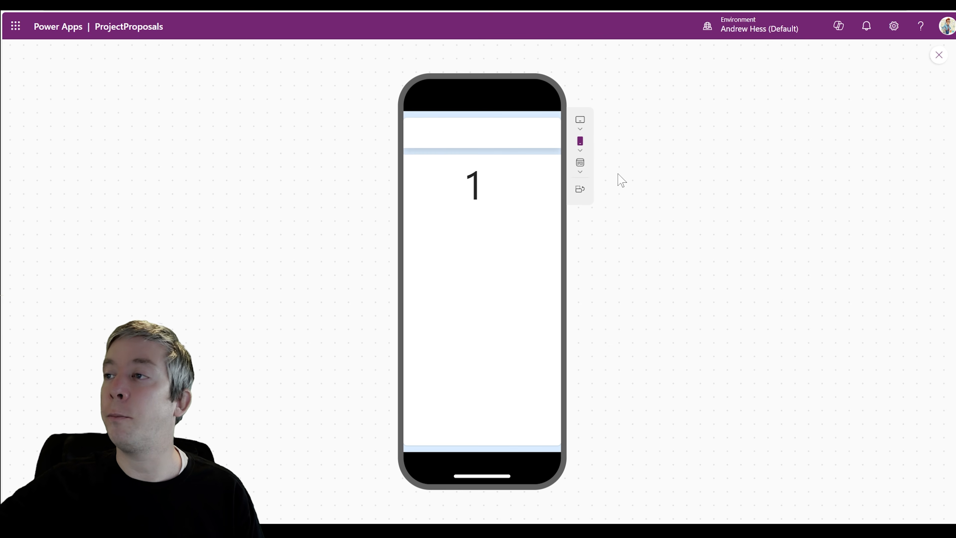
pyautogui.click(579, 164)
pyautogui.click(588, 206)
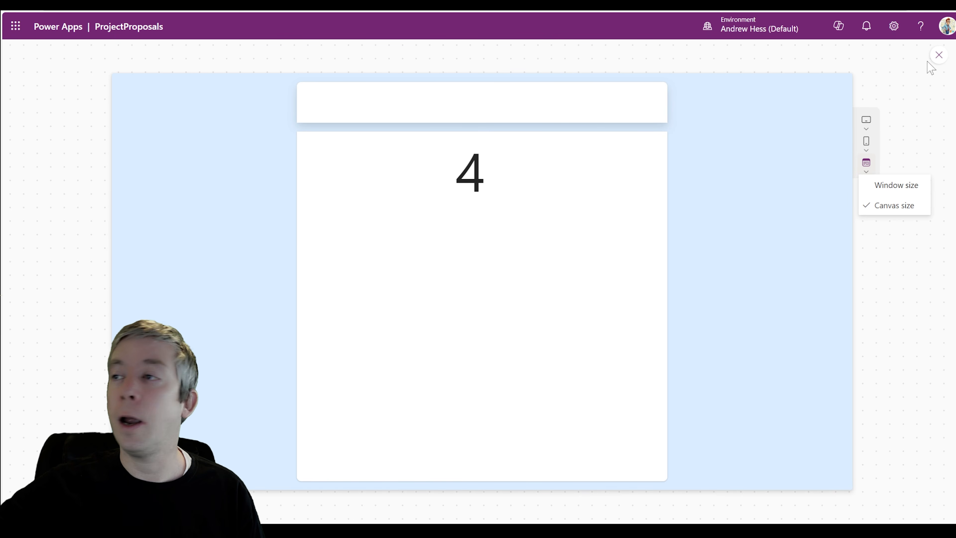
pyautogui.click(939, 56)
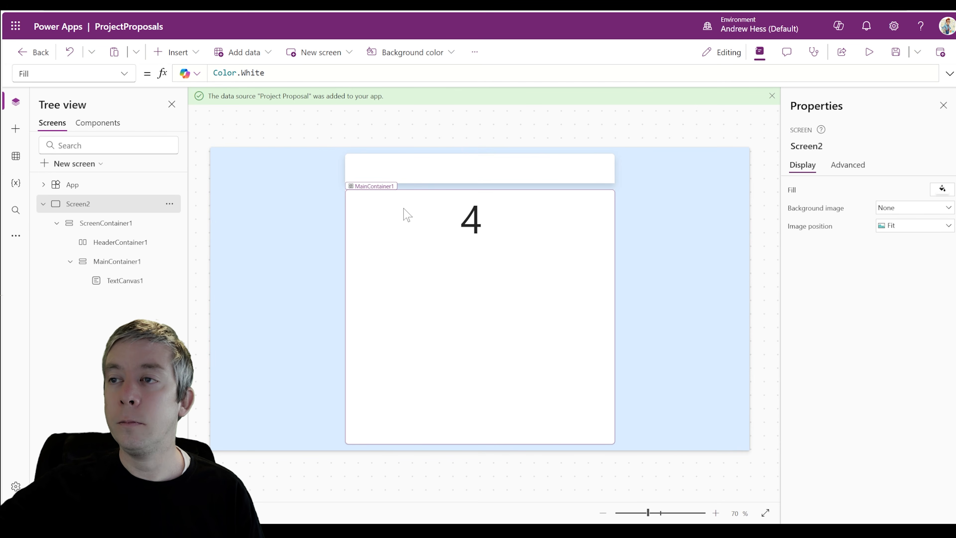
# Give ScreenContainer1 a gap of 2 and preview it at Apple iPhone 12, 13, 14 size
pyautogui.click(130, 228)
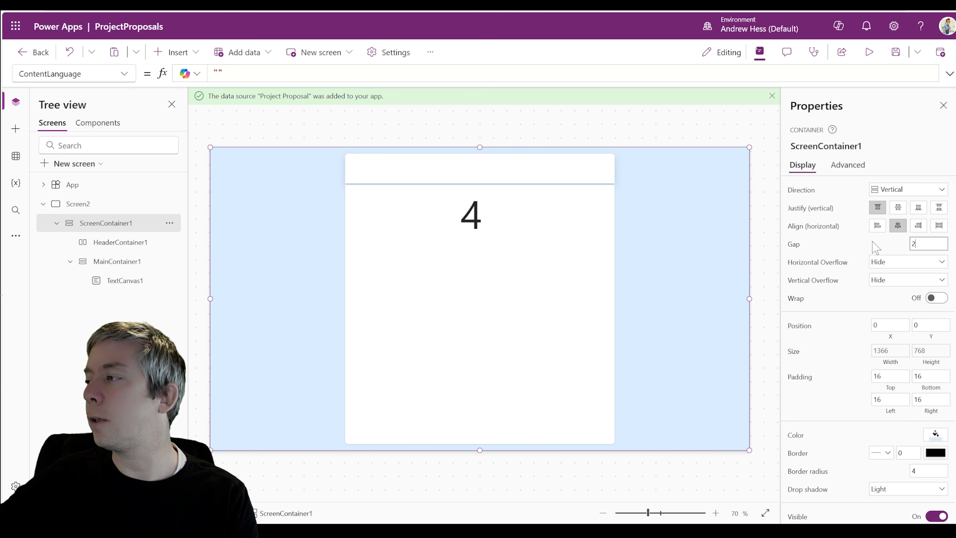
pyautogui.click(869, 52)
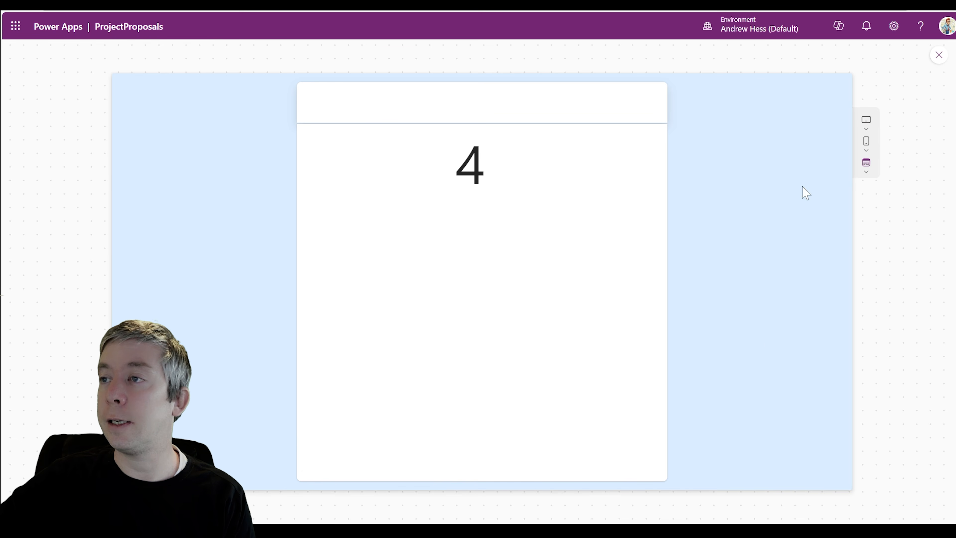
pyautogui.click(866, 141)
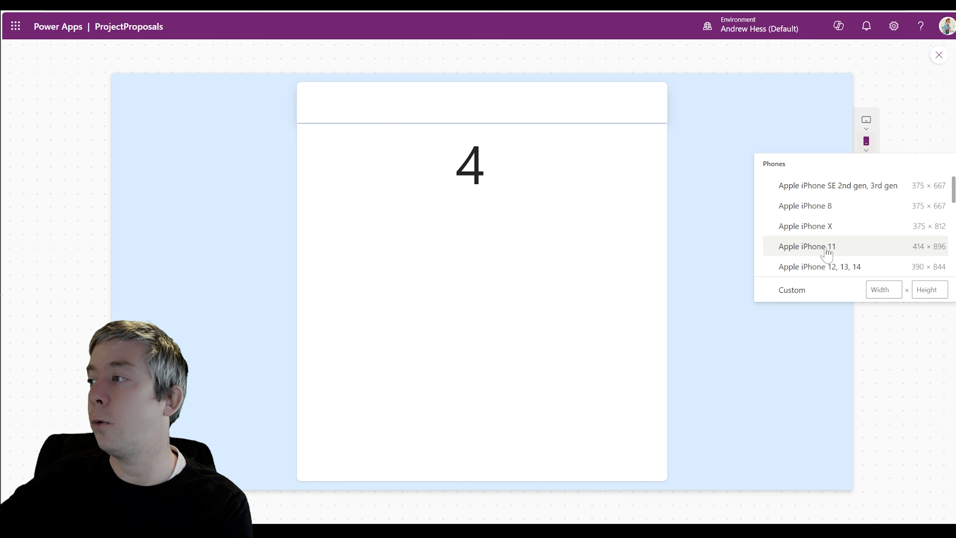
pyautogui.click(809, 265)
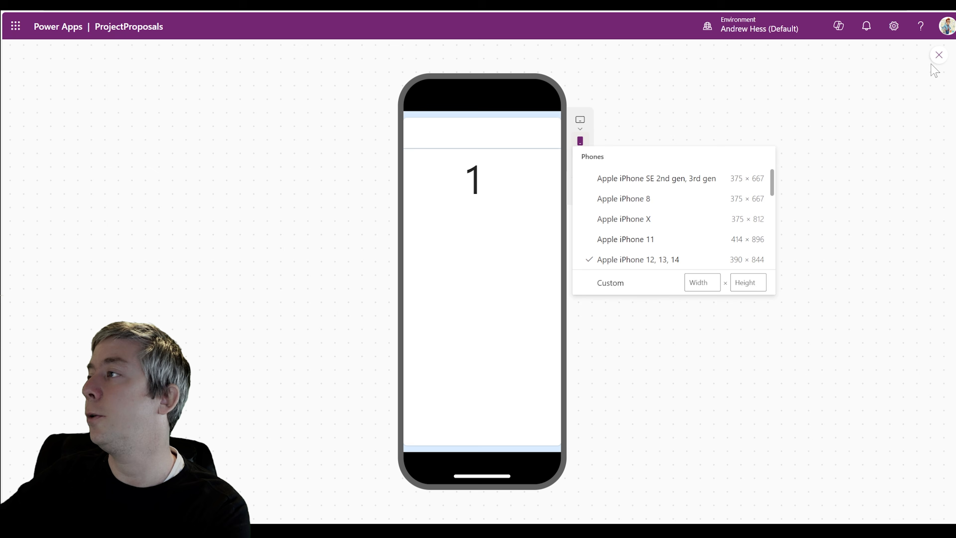
pyautogui.click(938, 54)
pyautogui.click(479, 220)
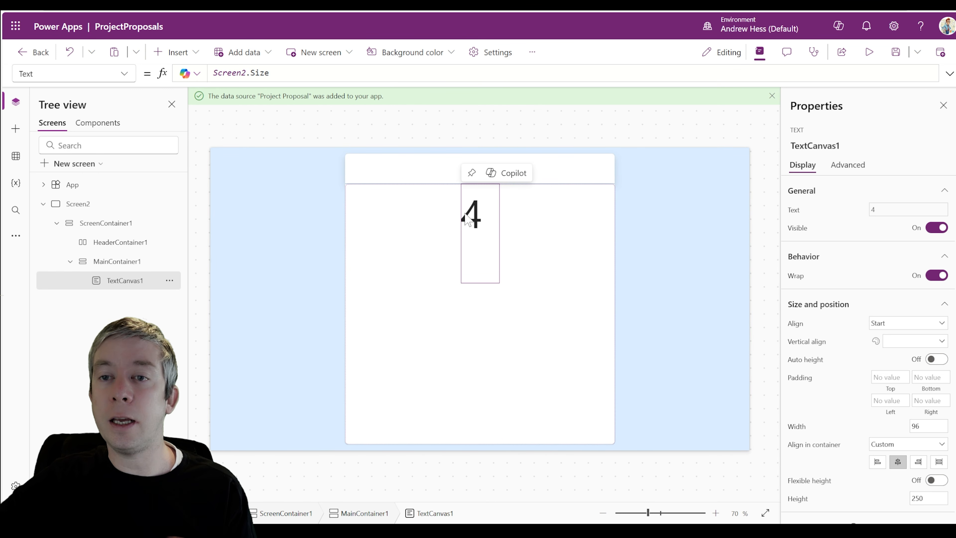
# Delete the size label showing 4 and search insertable controls for 'verti'
pyautogui.press('Delete')
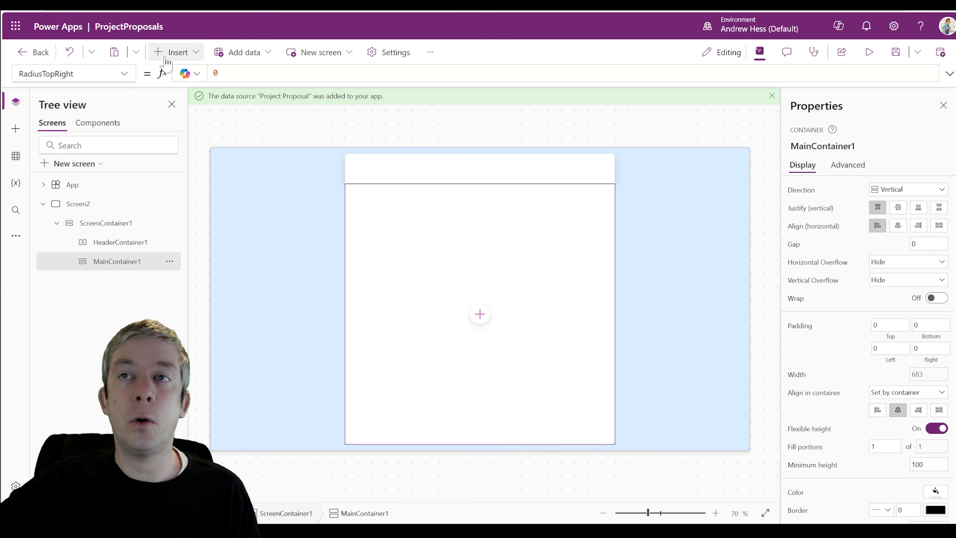
pyautogui.click(188, 58)
pyautogui.write('verti')
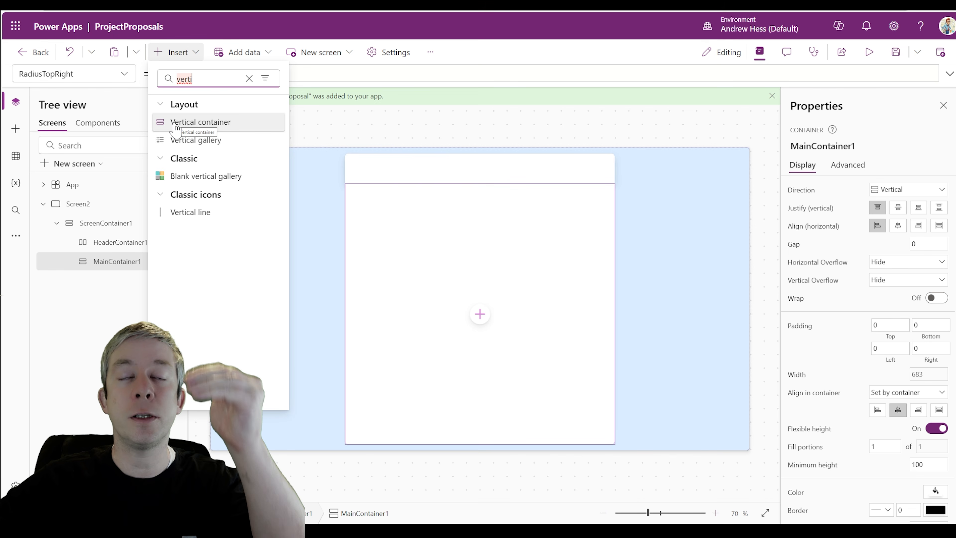
# Add a text label and a text input to MainContainer1
pyautogui.click(474, 255)
pyautogui.click(176, 52)
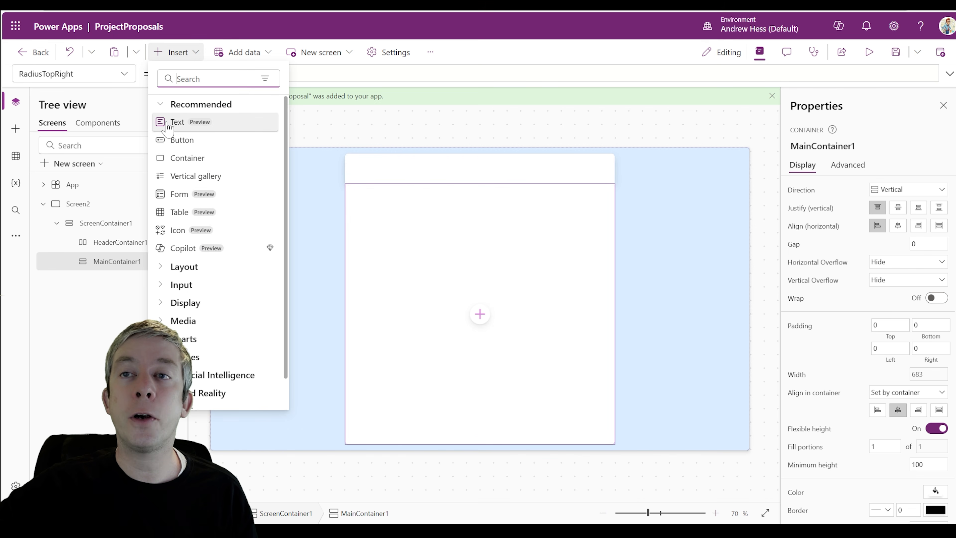
pyautogui.click(177, 125)
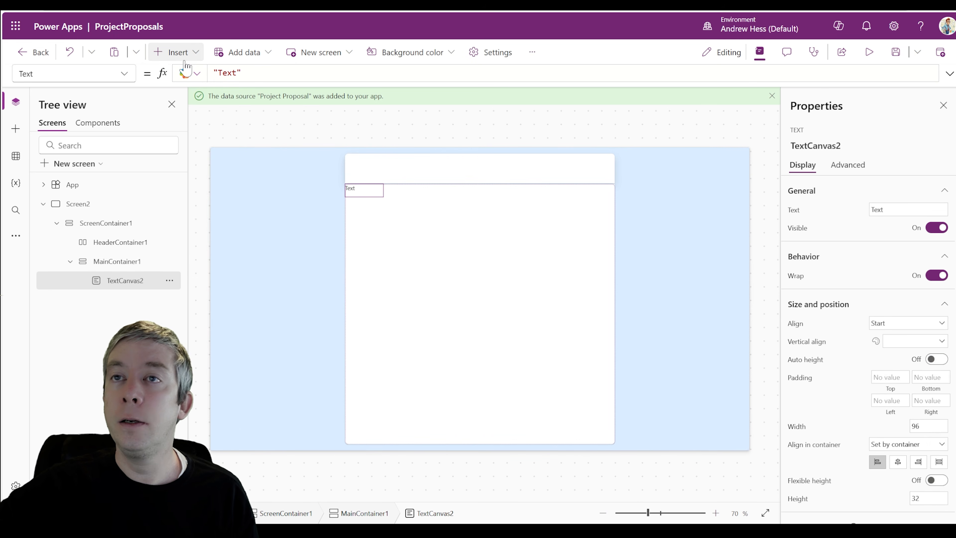
pyautogui.click(176, 52)
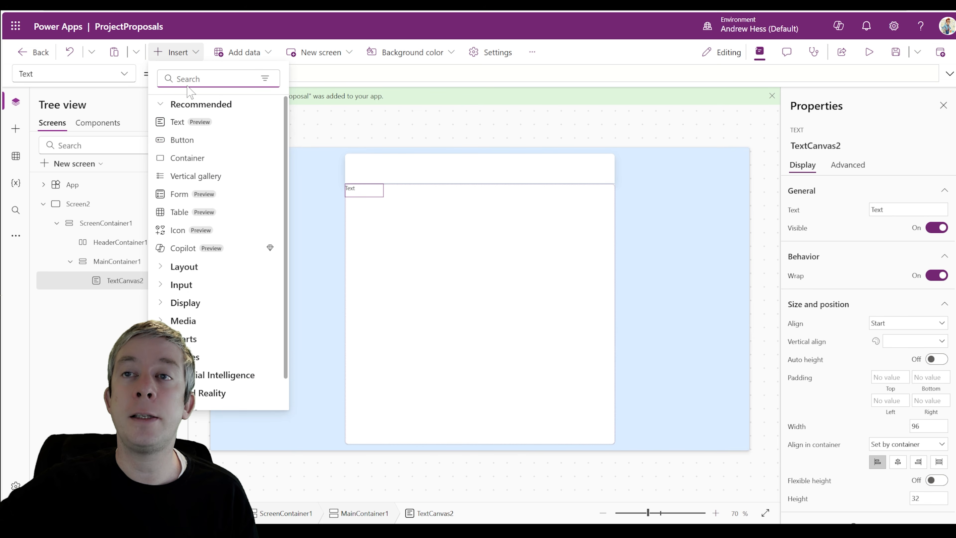
pyautogui.write('text')
pyautogui.click(184, 121)
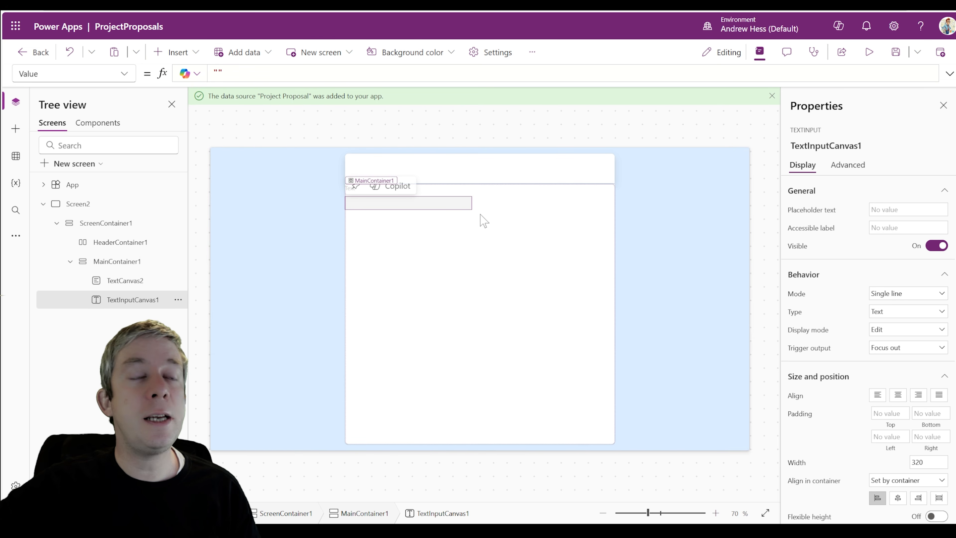
# Center the container's contents horizontally and vertically, center the label's text, and preview
pyautogui.click(484, 317)
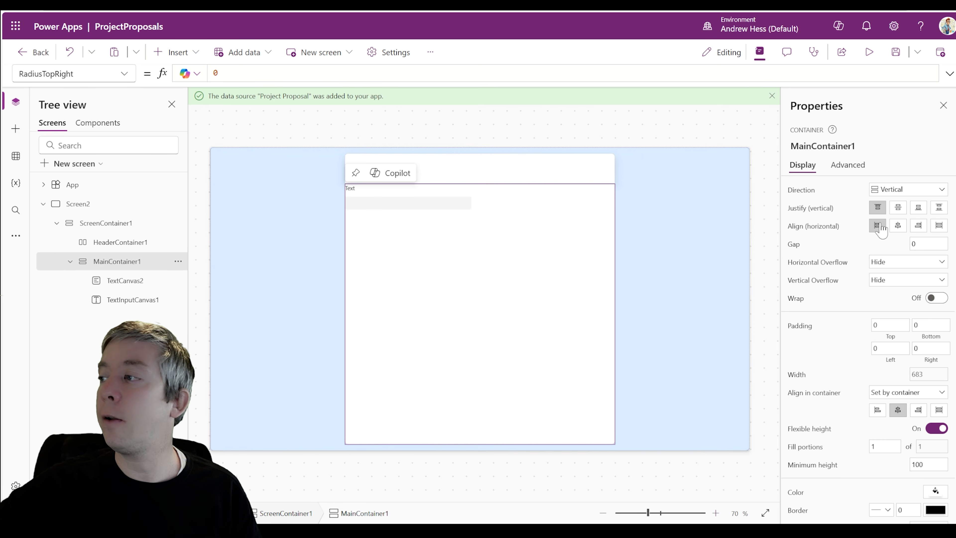
pyautogui.click(897, 226)
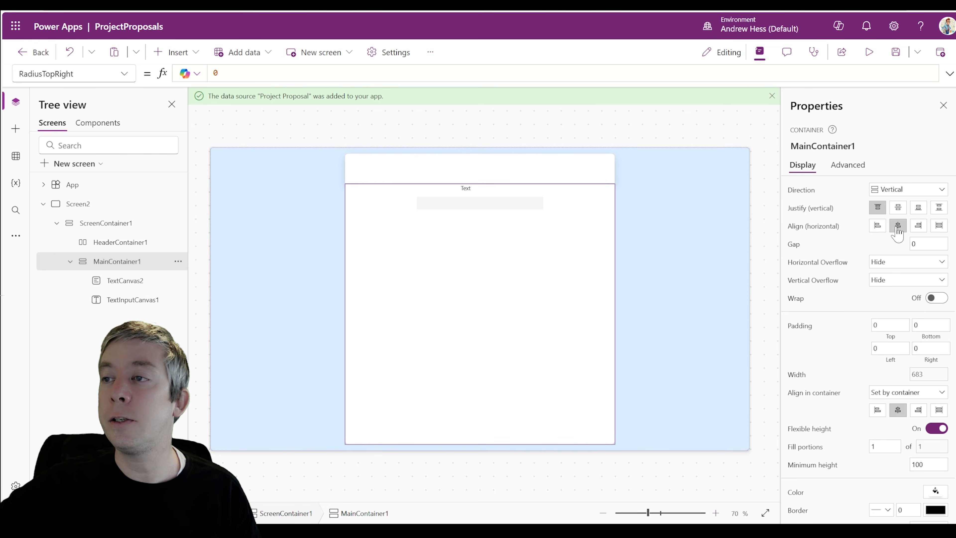
pyautogui.click(898, 208)
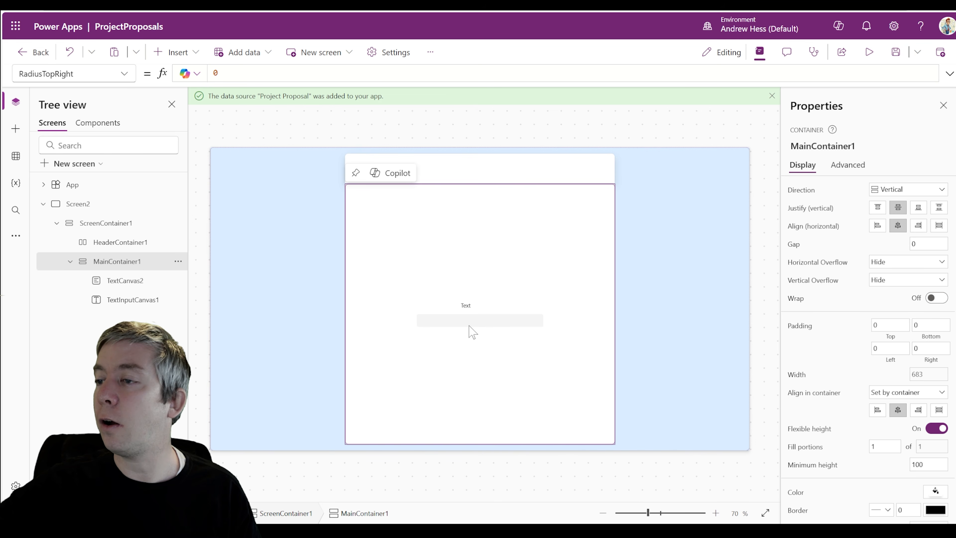
pyautogui.click(480, 312)
pyautogui.scroll(-5, 813, 311)
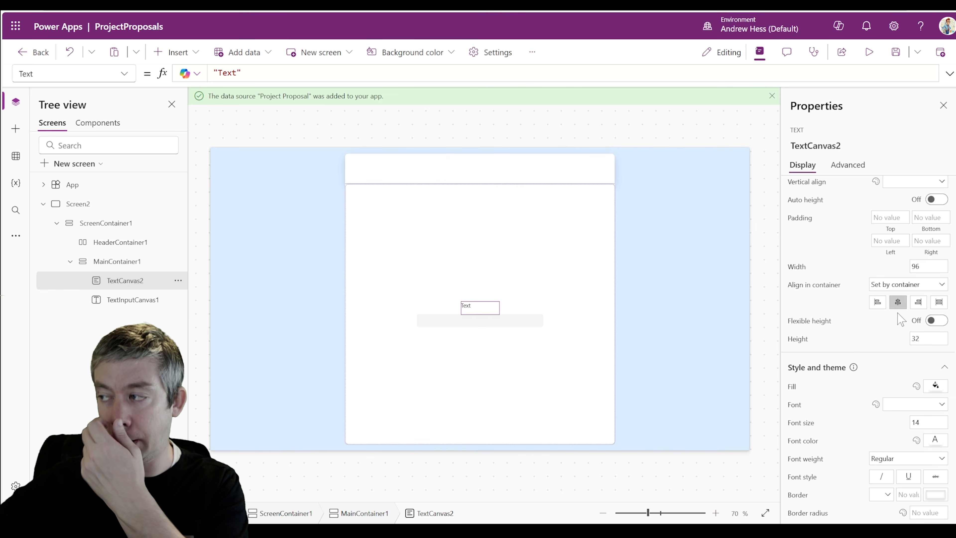
pyautogui.scroll(2, 901, 287)
pyautogui.click(895, 241)
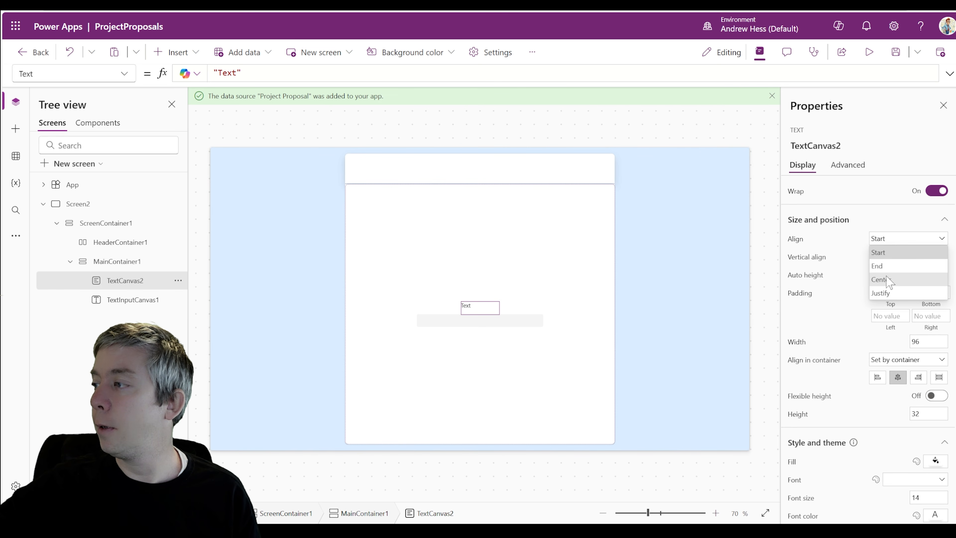
pyautogui.click(884, 279)
pyautogui.click(869, 52)
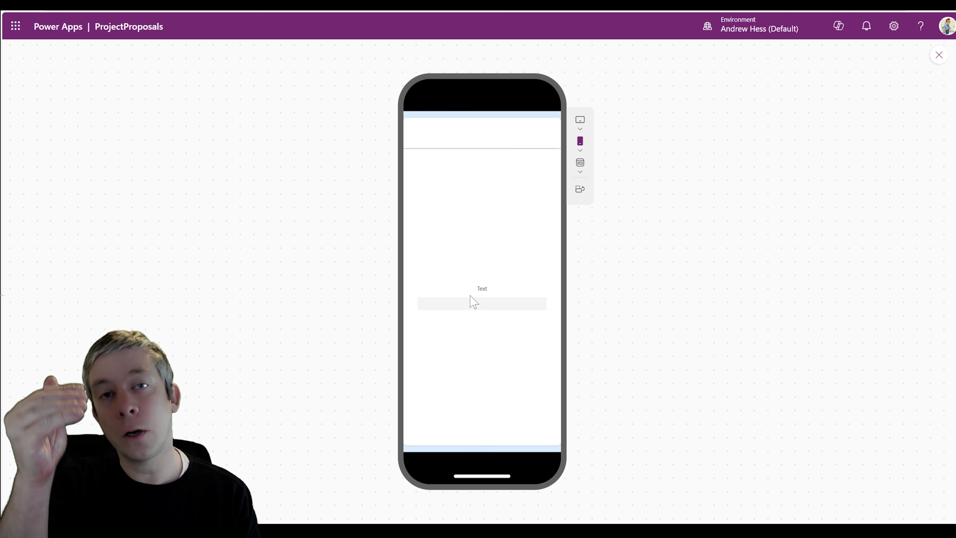
pyautogui.click(938, 55)
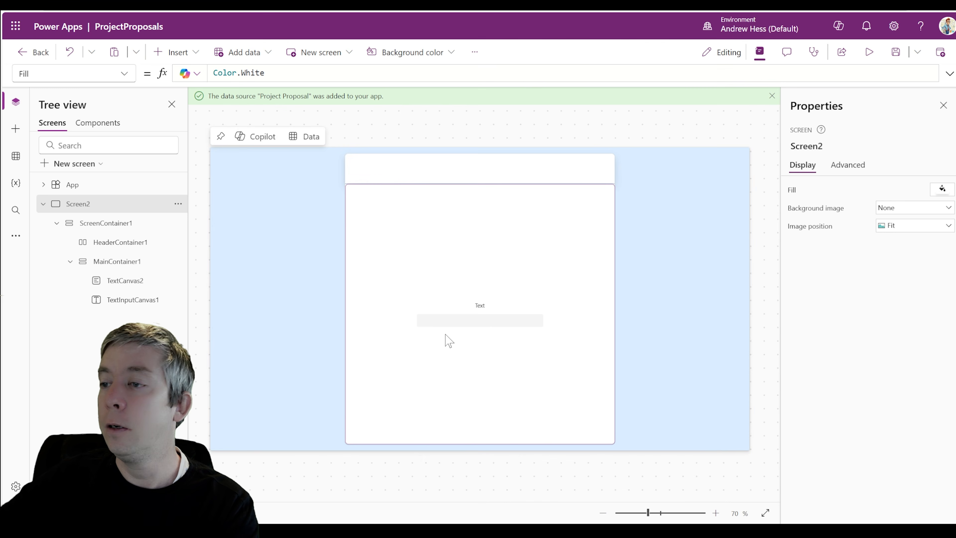
# Add a second text label and text input to MainContainer1
pyautogui.click(130, 4)
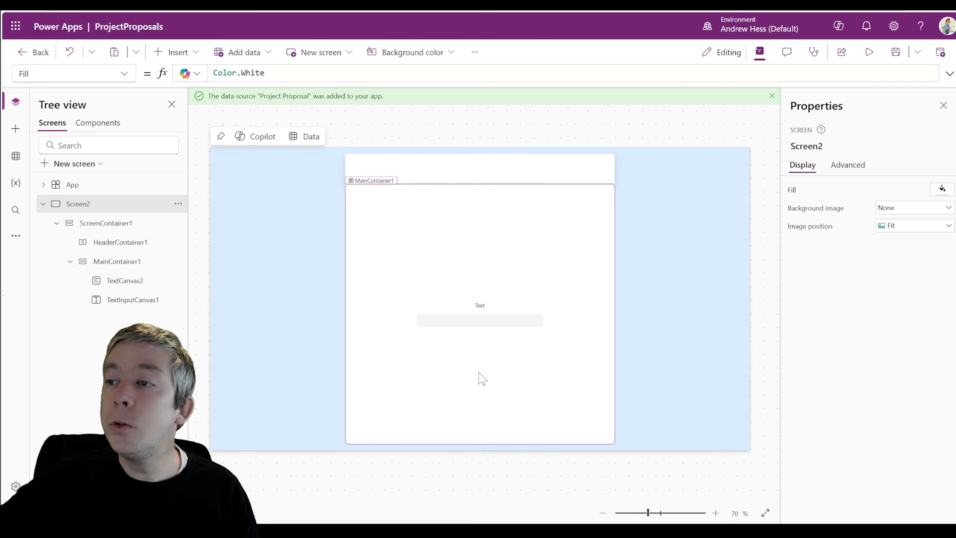
pyautogui.click(477, 356)
pyautogui.click(178, 56)
pyautogui.click(177, 122)
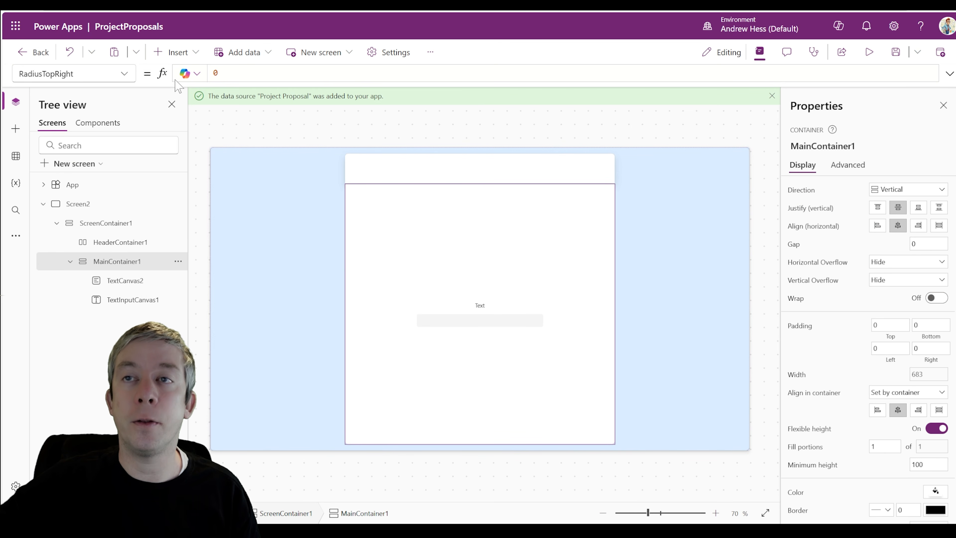
pyautogui.click(177, 52)
pyautogui.write('text')
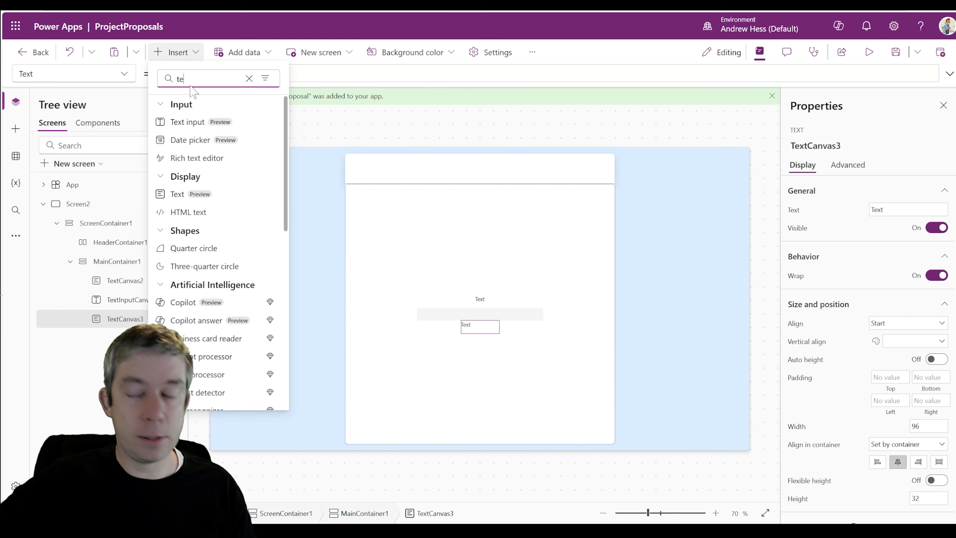
pyautogui.click(186, 122)
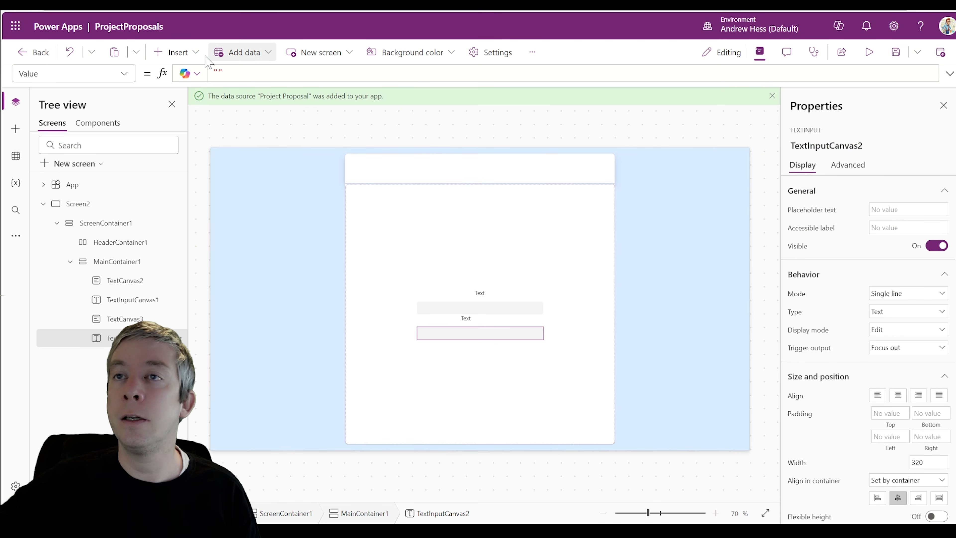
# Add a label, a Dropdown without a data source, and another label below it
pyautogui.click(176, 53)
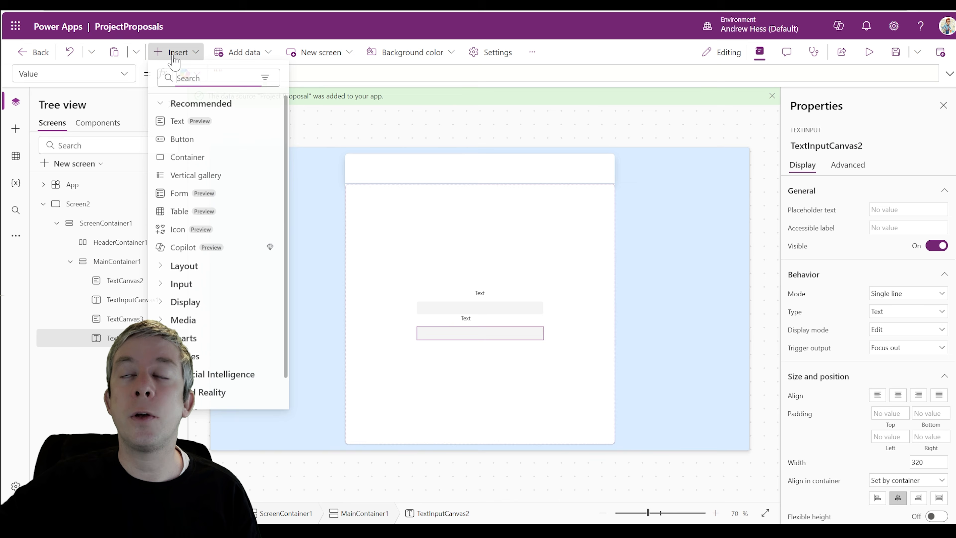
pyautogui.click(189, 128)
pyautogui.click(178, 52)
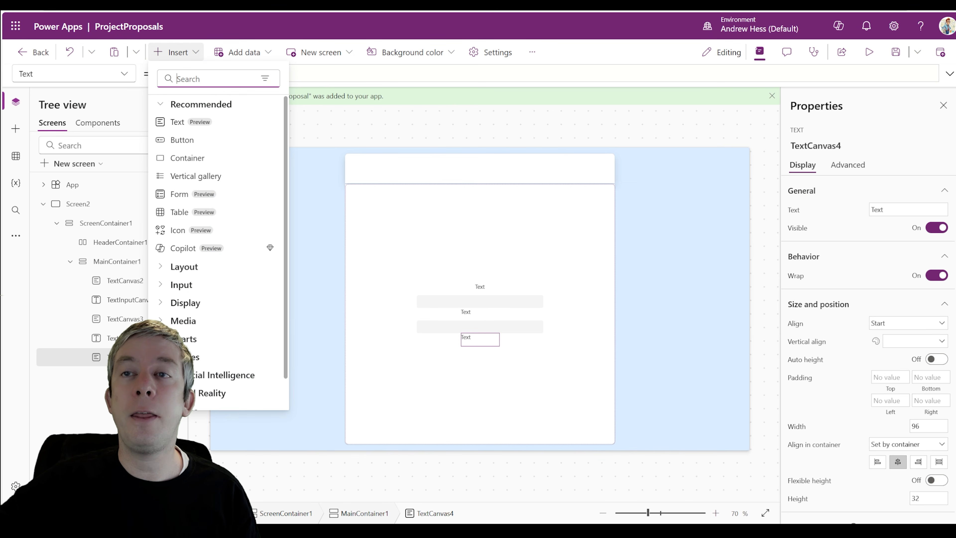
pyautogui.write('dro')
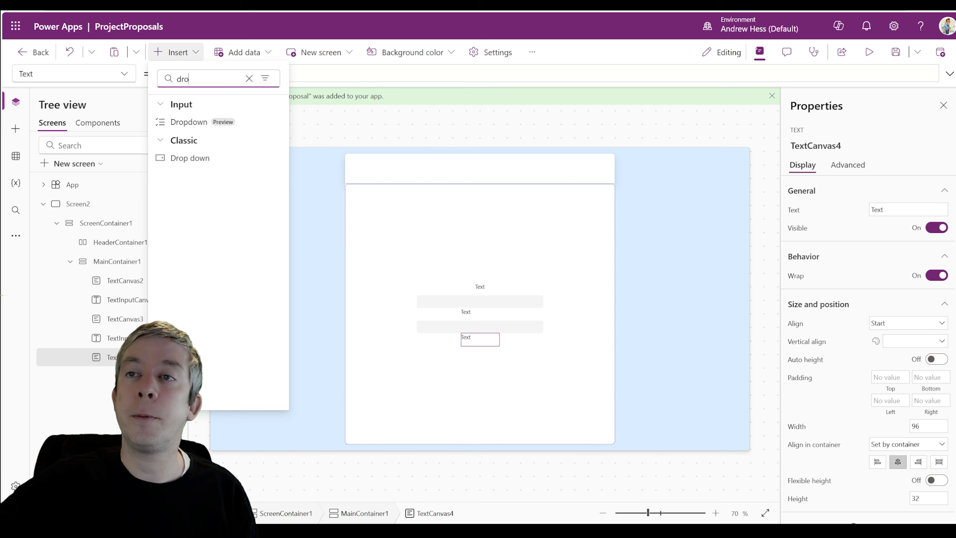
pyautogui.click(187, 124)
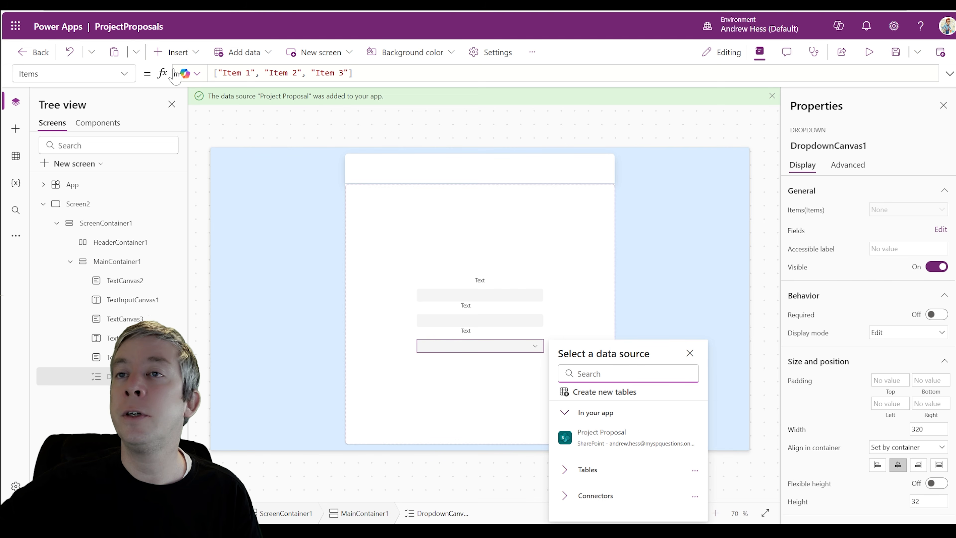
pyautogui.click(182, 52)
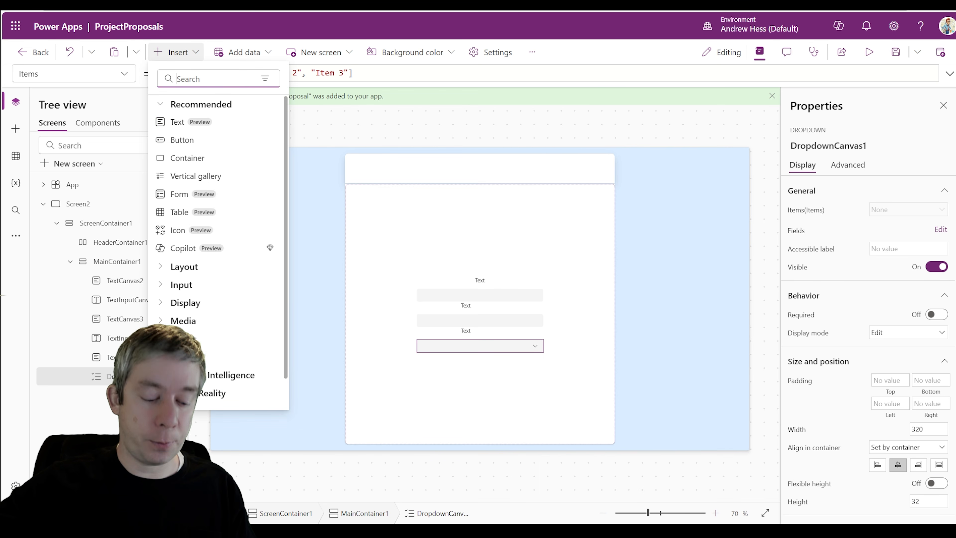
pyautogui.write('te')
pyautogui.press('BackSpace')
pyautogui.press('BackSpace')
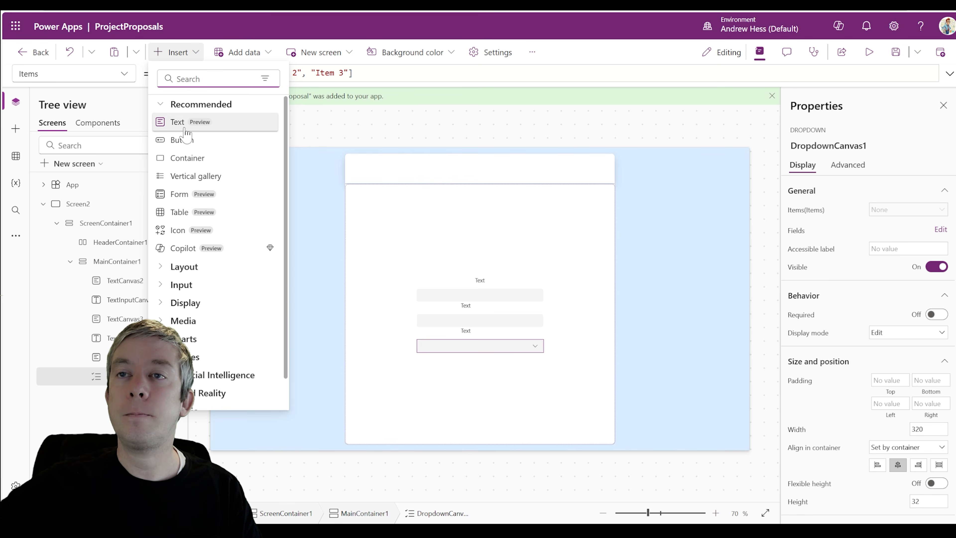
pyautogui.click(180, 122)
pyautogui.click(178, 53)
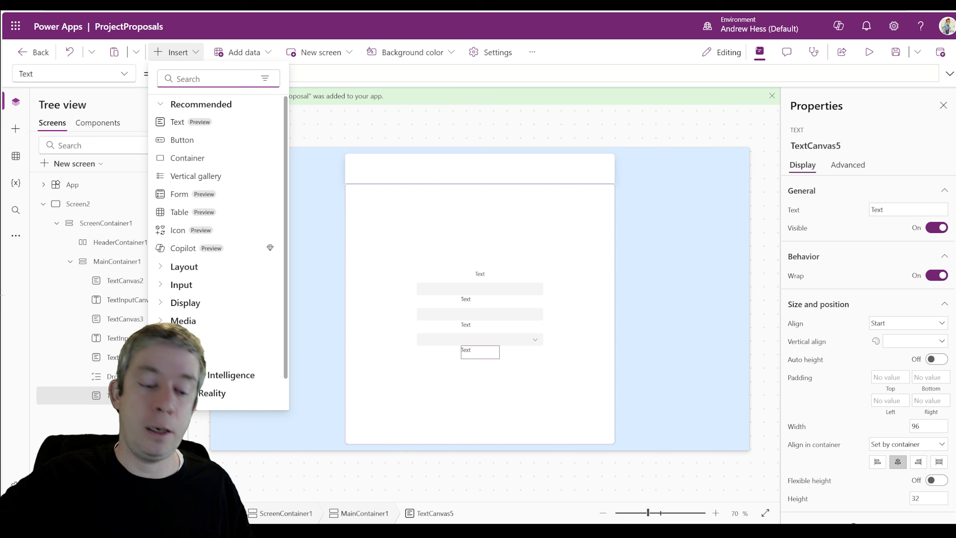
# Insert a rich text editor below the last label and try it in the phone preview
pyautogui.write('text')
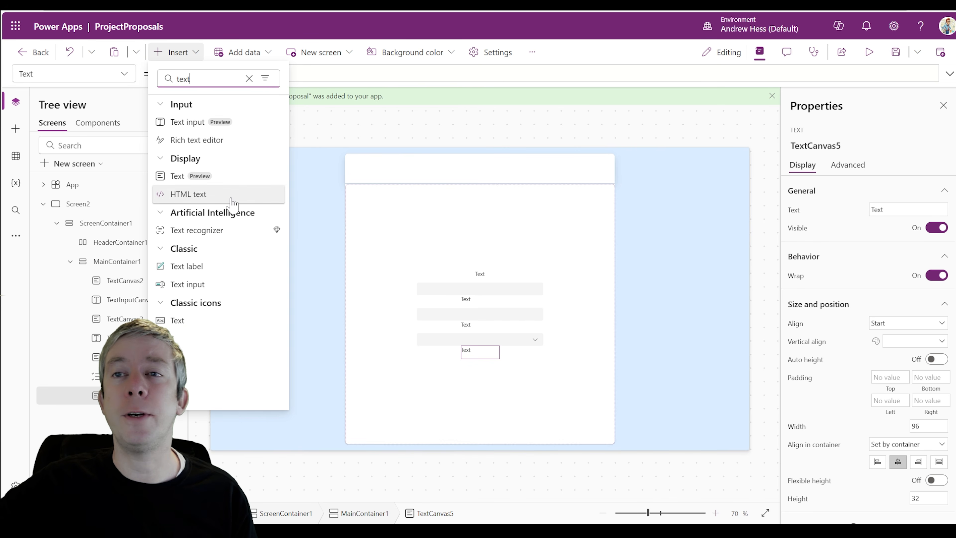
pyautogui.click(196, 139)
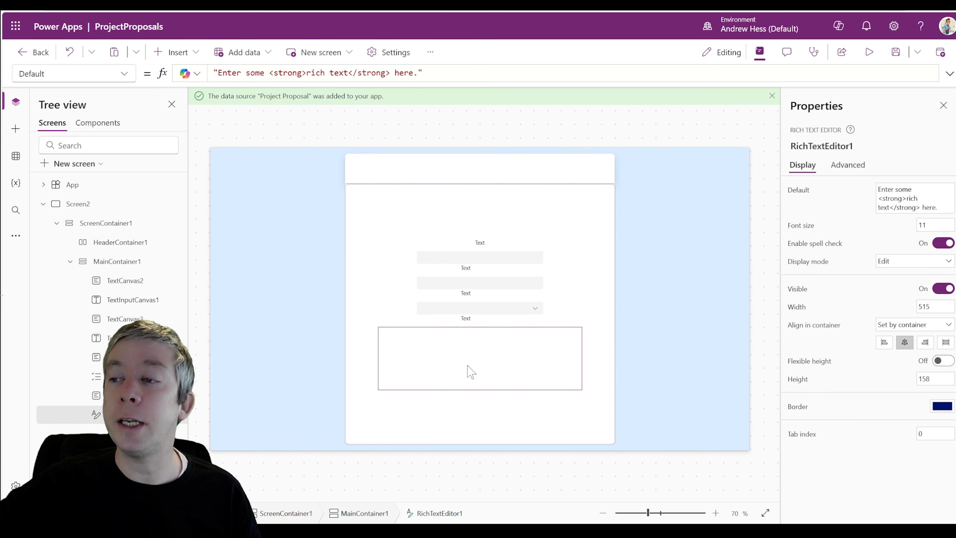
pyautogui.click(869, 52)
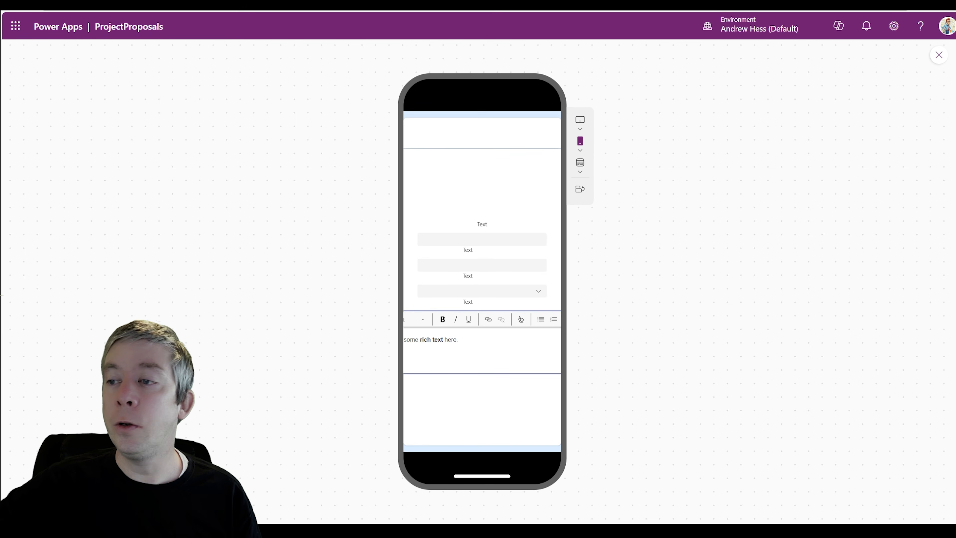
pyautogui.click(458, 339)
pyautogui.moveTo(451, 339); pyautogui.dragTo(404, 339)
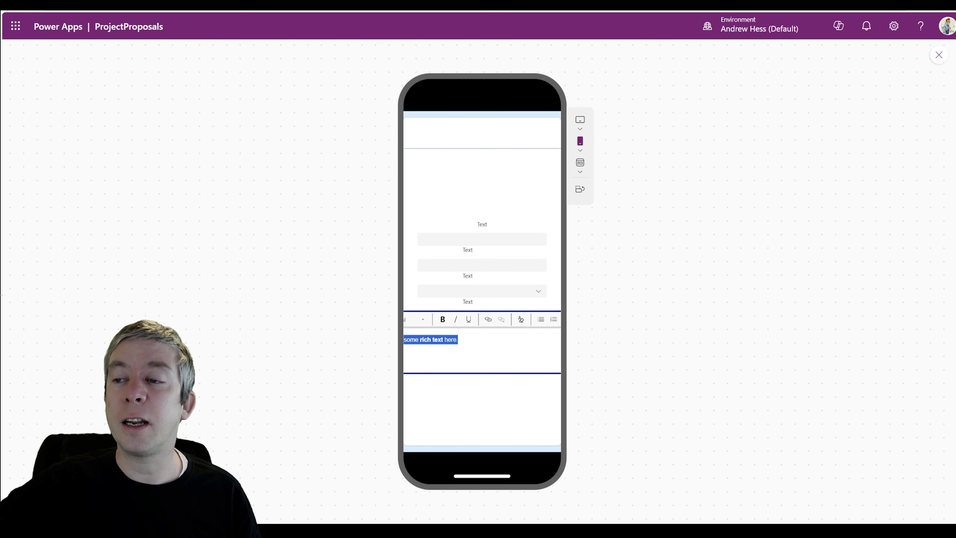
pyautogui.click(458, 339)
pyautogui.click(939, 61)
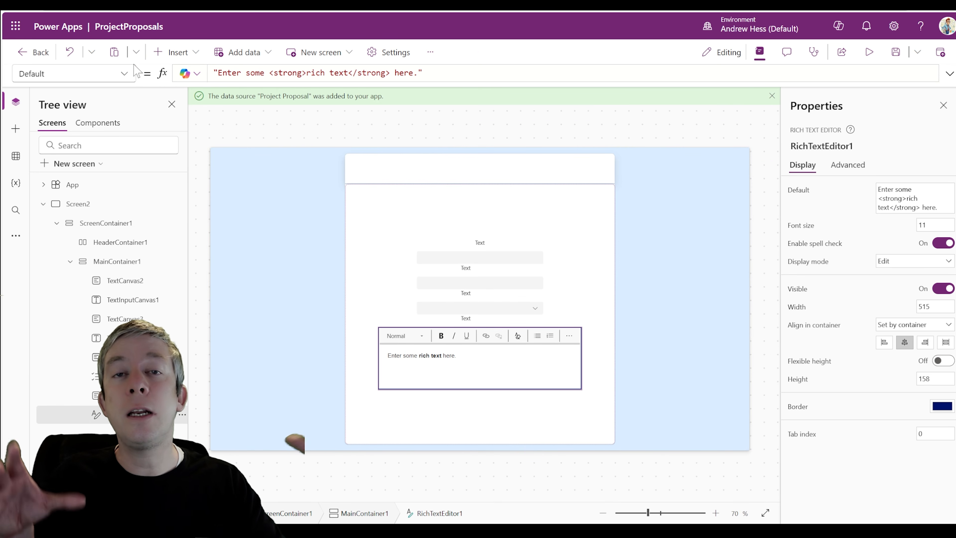
# Set the rich text editor's Width formula to Parent.Width-20, checking the result in preview
pyautogui.click(122, 77)
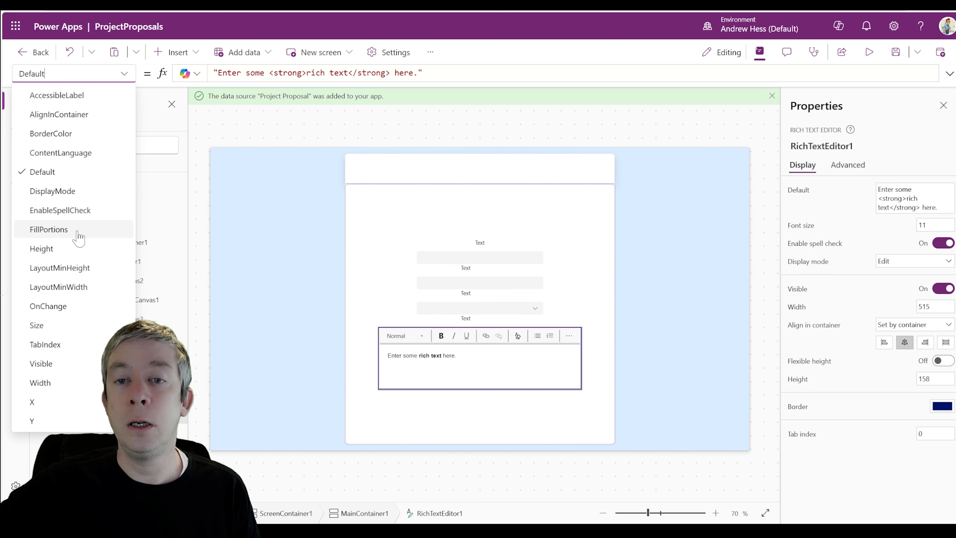
pyautogui.click(61, 383)
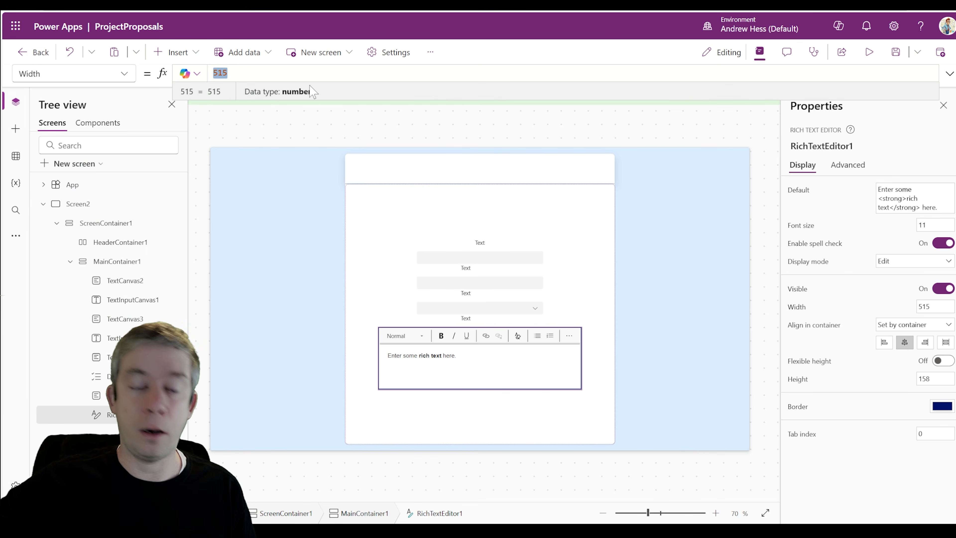
pyautogui.write('Parent.Width')
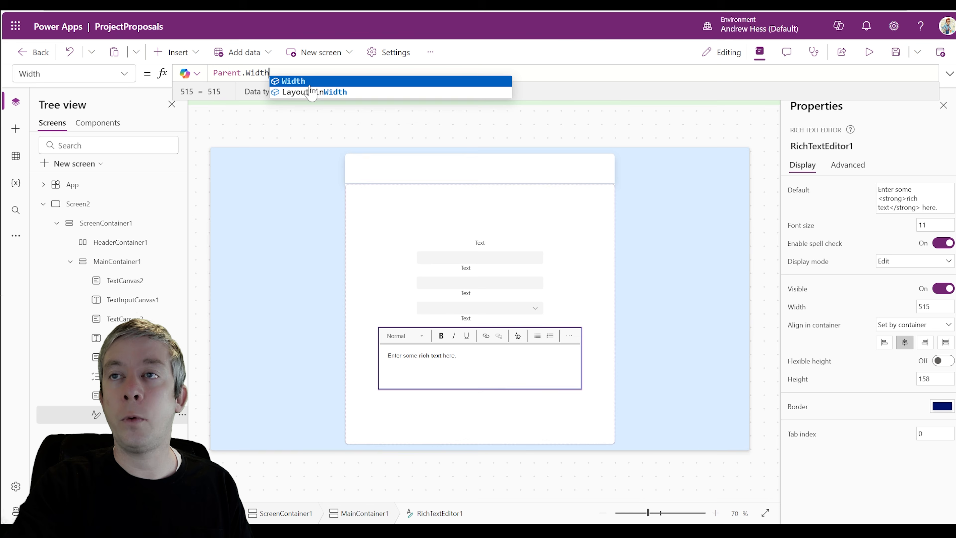
pyautogui.write('-40')
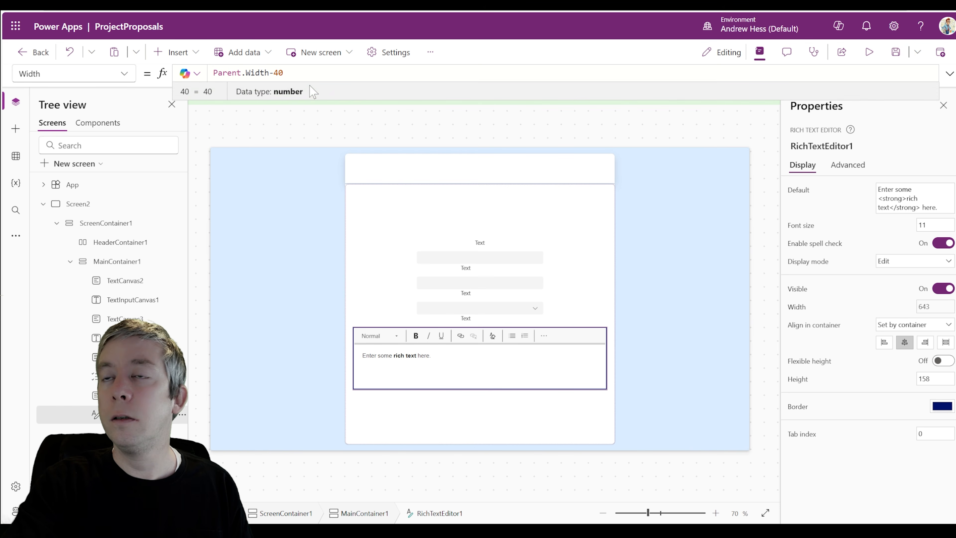
pyautogui.press('BackSpace')
pyautogui.press('BackSpace')
pyautogui.write('40')
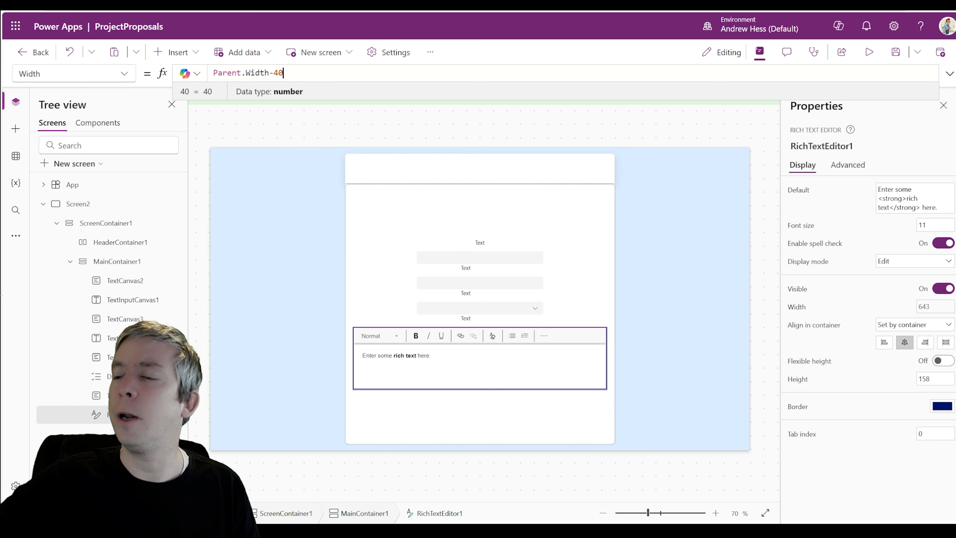
pyautogui.click(869, 52)
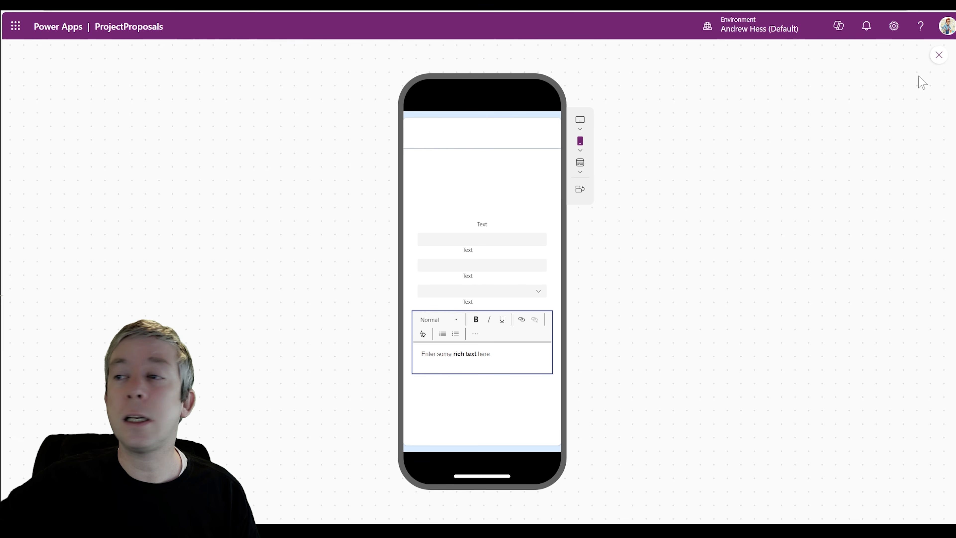
pyautogui.click(938, 55)
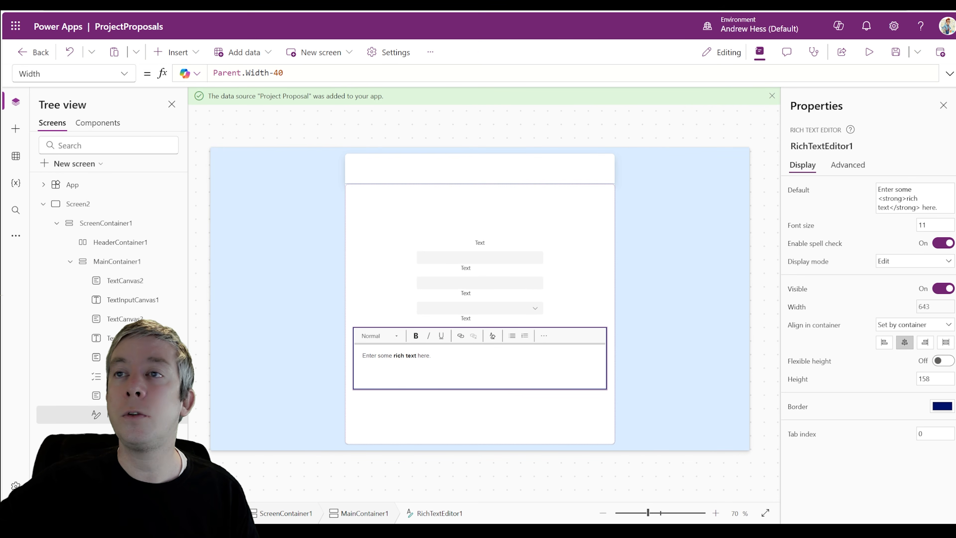
pyautogui.click(284, 73)
pyautogui.write('20')
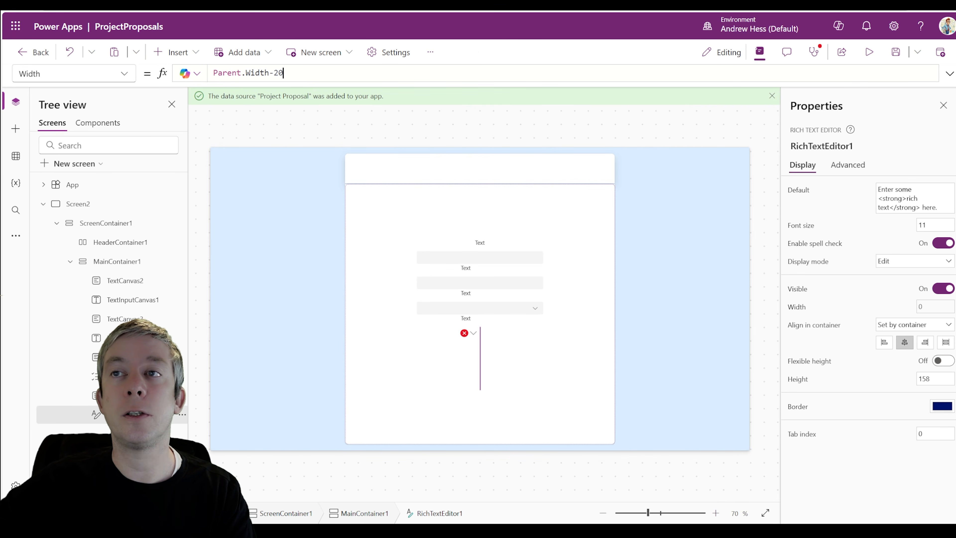
pyautogui.click(868, 53)
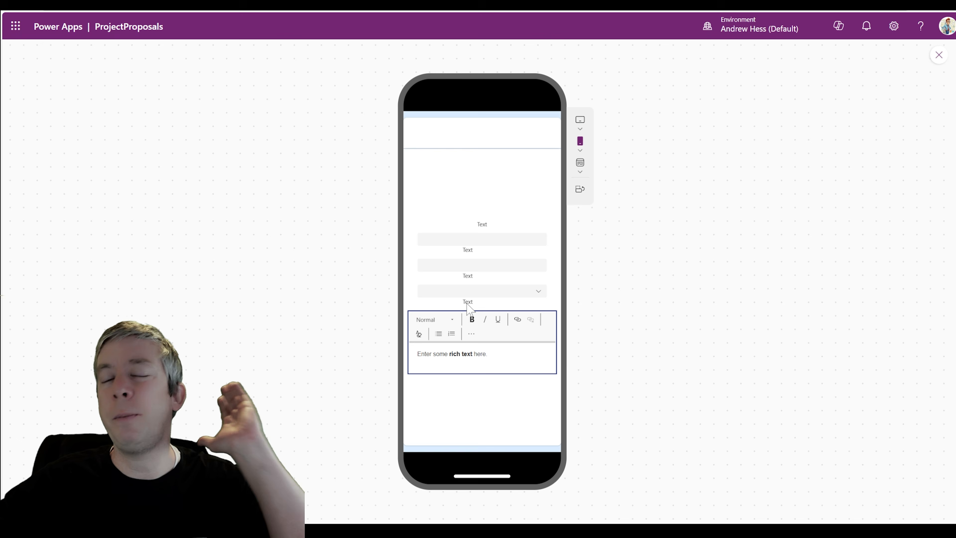
pyautogui.click(938, 55)
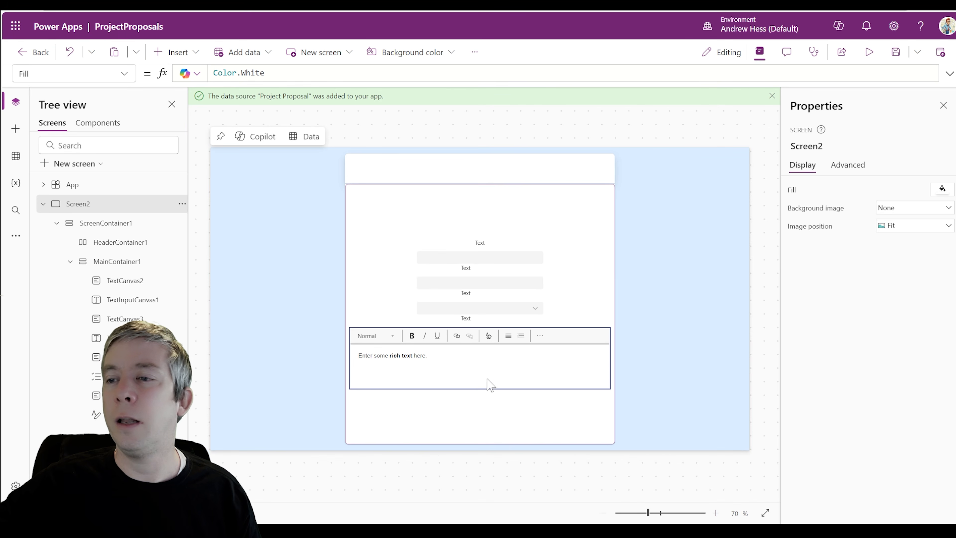
pyautogui.click(455, 371)
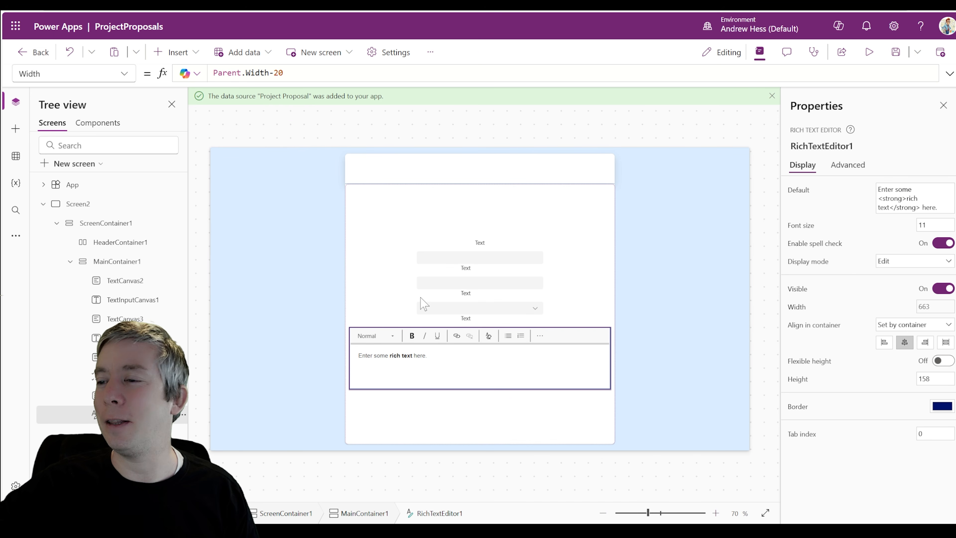
# Set RichTextEditor1's Height to 400 in the Properties pane
pyautogui.click(124, 75)
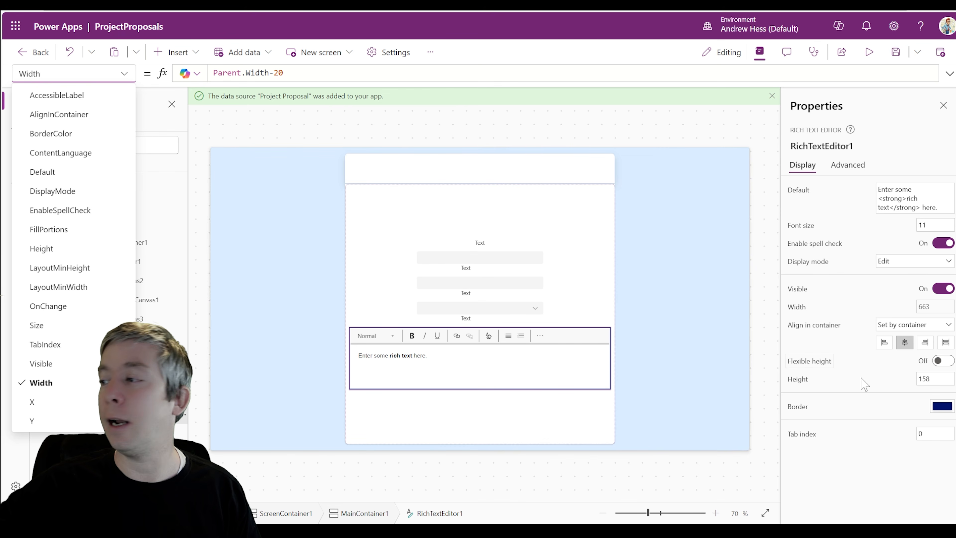
pyautogui.click(929, 378)
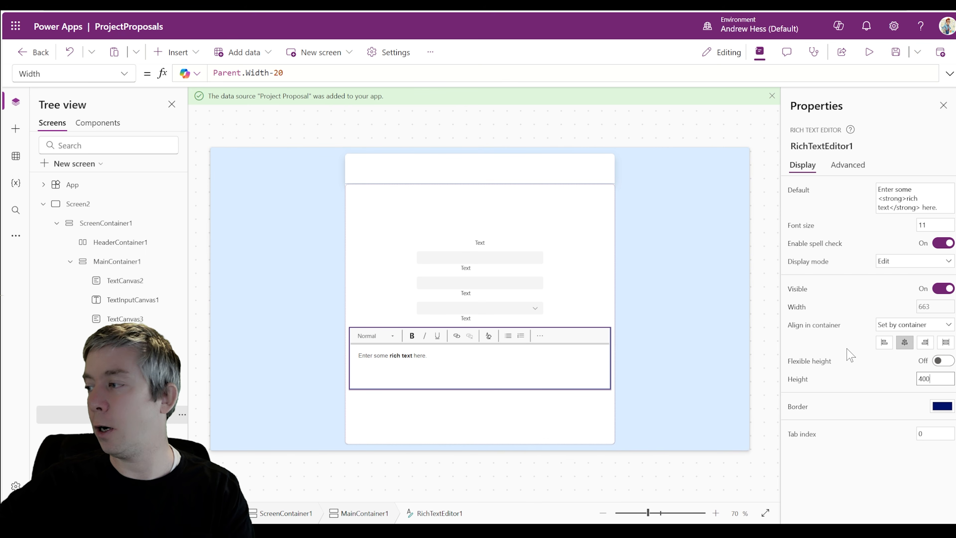
pyautogui.press('Return')
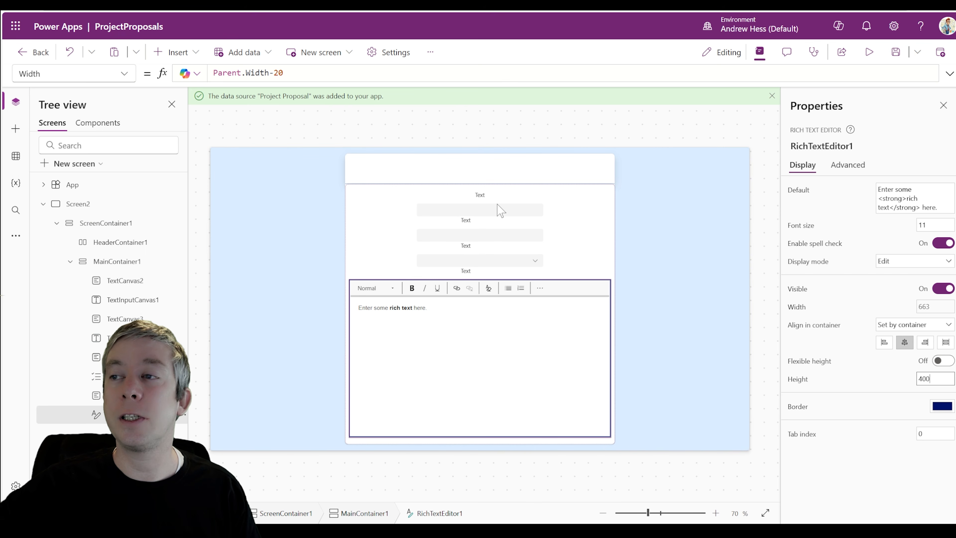
pyautogui.click(174, 53)
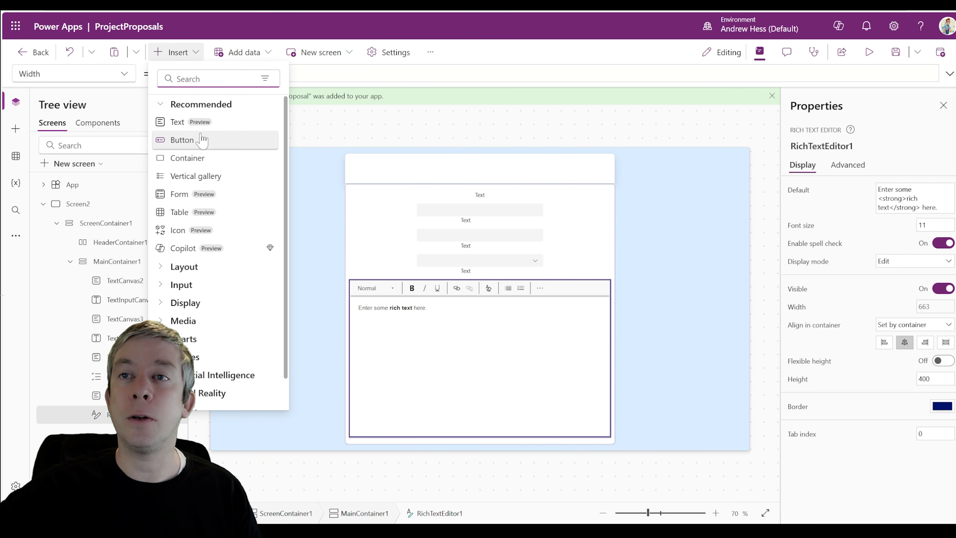
pyautogui.press('Escape')
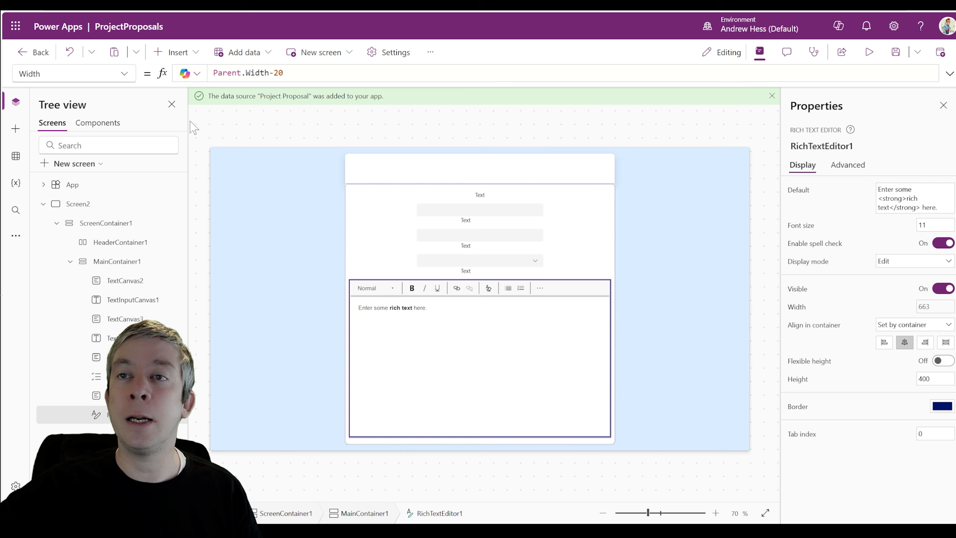
# Add a Text label and a Date picker under the rich text editor, then reselect the editor
pyautogui.click(175, 52)
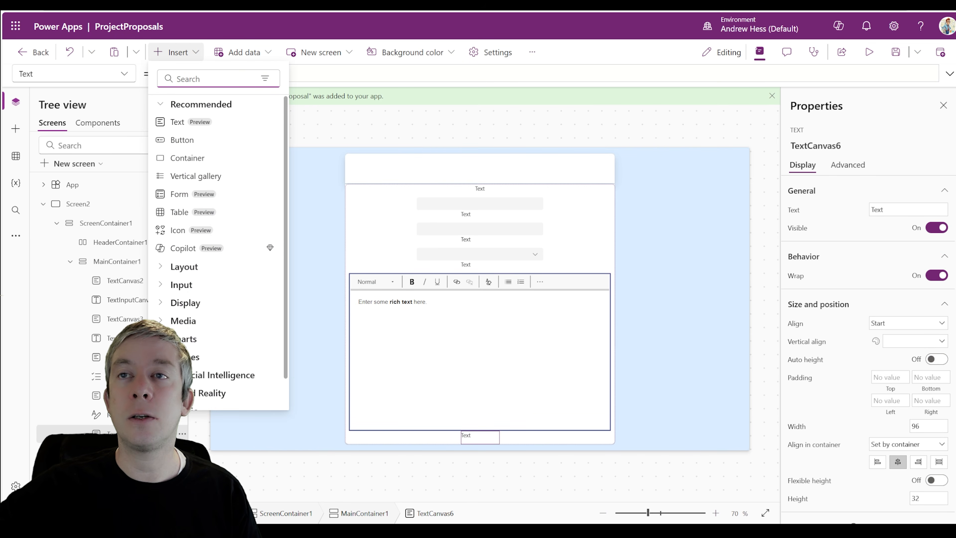
pyautogui.write('date')
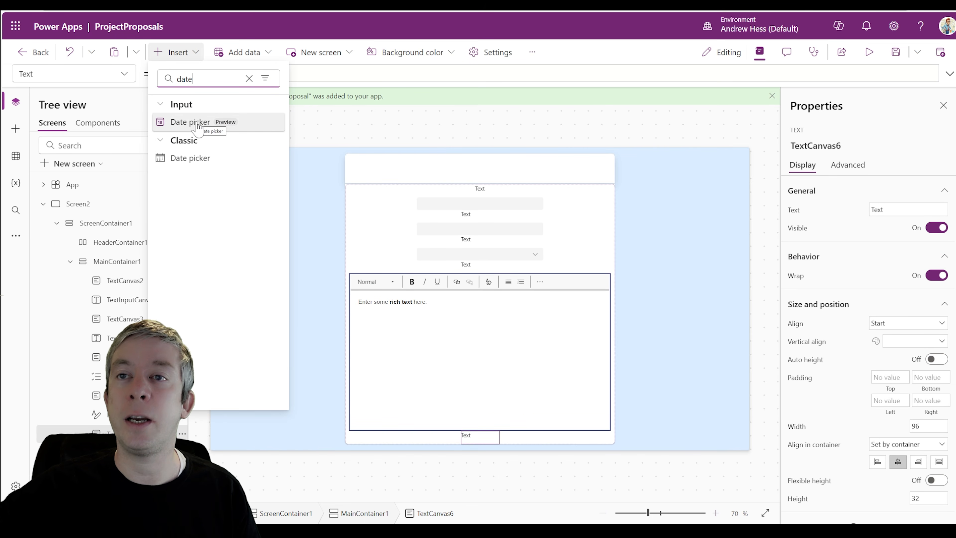
pyautogui.click(190, 122)
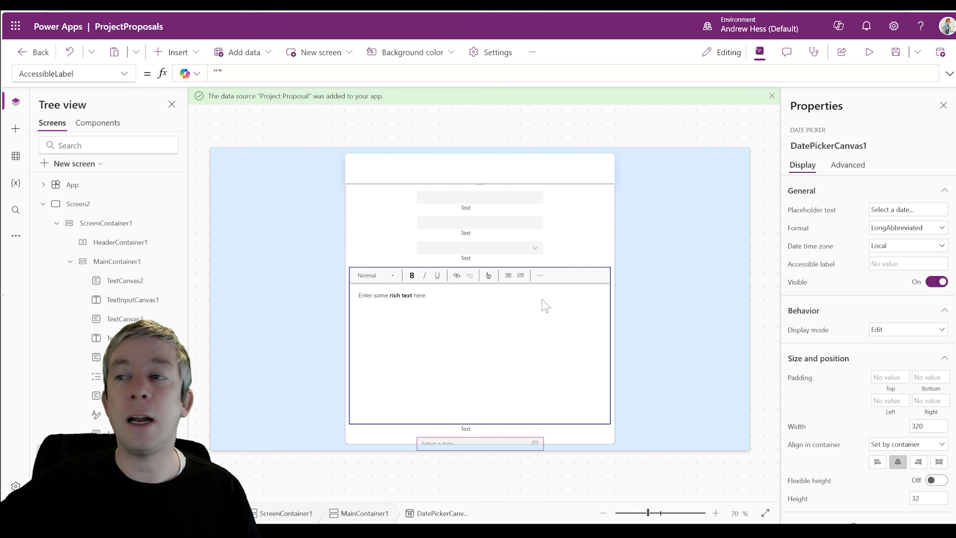
pyautogui.click(605, 253)
pyautogui.click(574, 286)
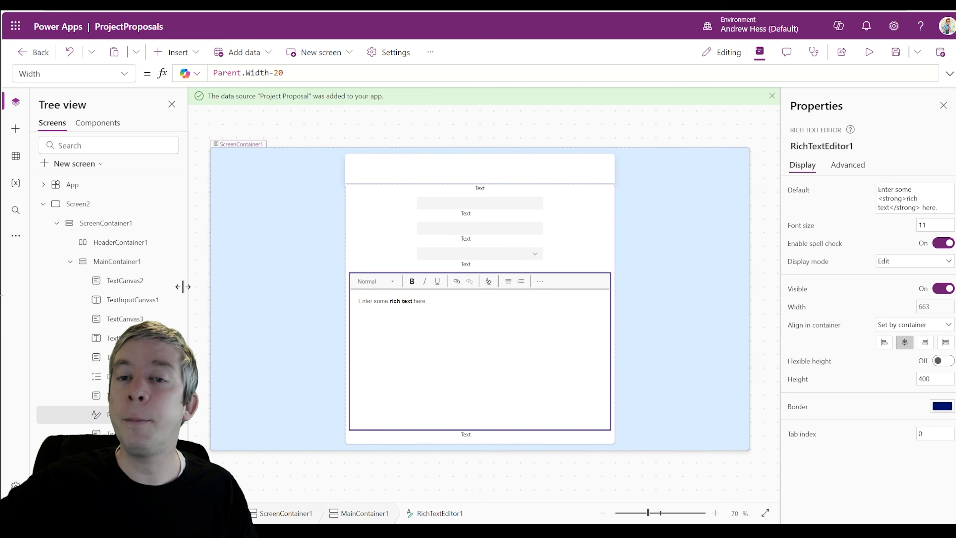
# Multi-select every label, input, dropdown, editor and date picker, turn Flexible height on, and preview
pyautogui.click(491, 187)
pyautogui.keyDown('shift'); pyautogui.click(476, 205); pyautogui.keyUp('shift')
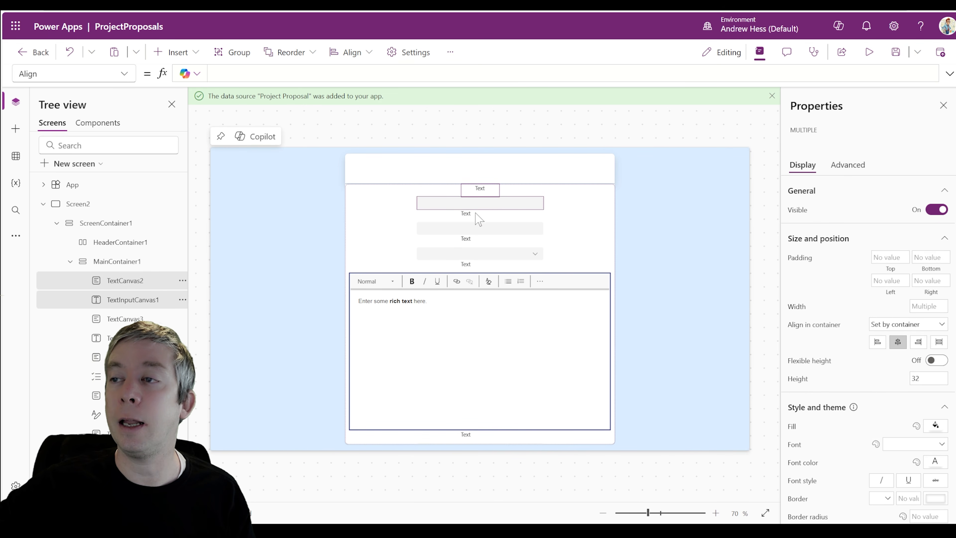
pyautogui.keyDown('shift'); pyautogui.click(471, 216); pyautogui.keyUp('shift')
pyautogui.keyDown('shift'); pyautogui.click(475, 243); pyautogui.keyUp('shift')
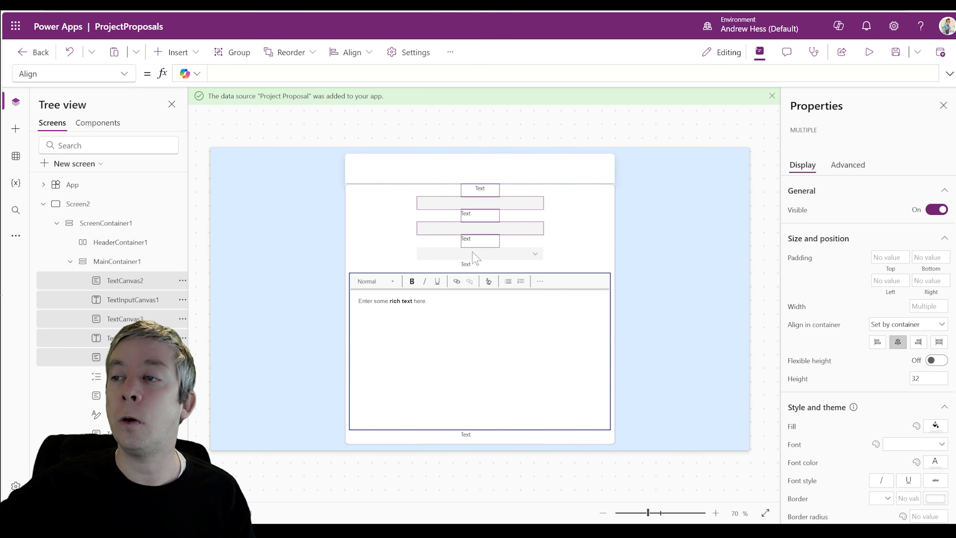
pyautogui.keyDown('shift'); pyautogui.click(476, 255); pyautogui.keyUp('shift')
pyautogui.keyDown('shift'); pyautogui.click(468, 268); pyautogui.keyUp('shift')
pyautogui.keyDown('shift'); pyautogui.click(473, 316); pyautogui.keyUp('shift')
pyautogui.keyDown('shift'); pyautogui.click(468, 438); pyautogui.keyUp('shift')
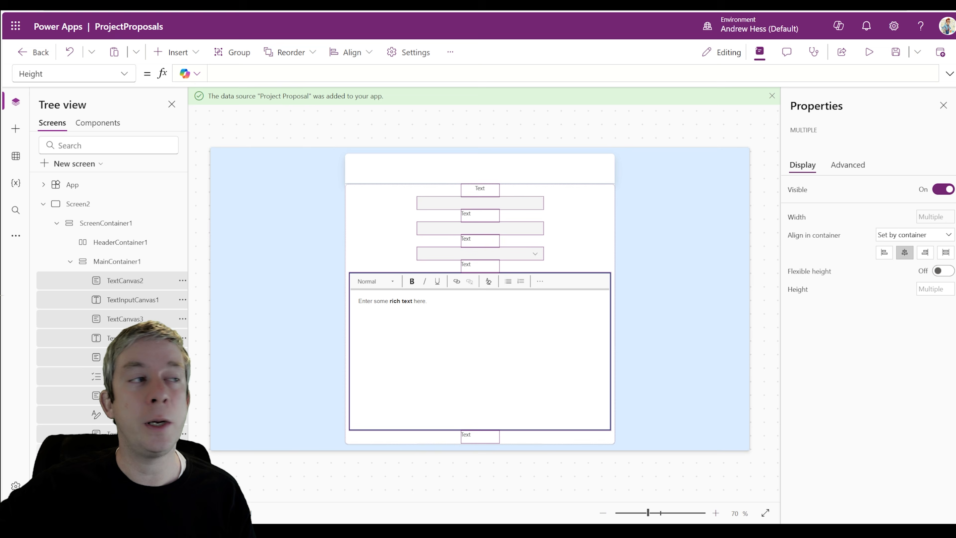
pyautogui.keyDown('shift'); pyautogui.click(125, 453); pyautogui.keyUp('shift')
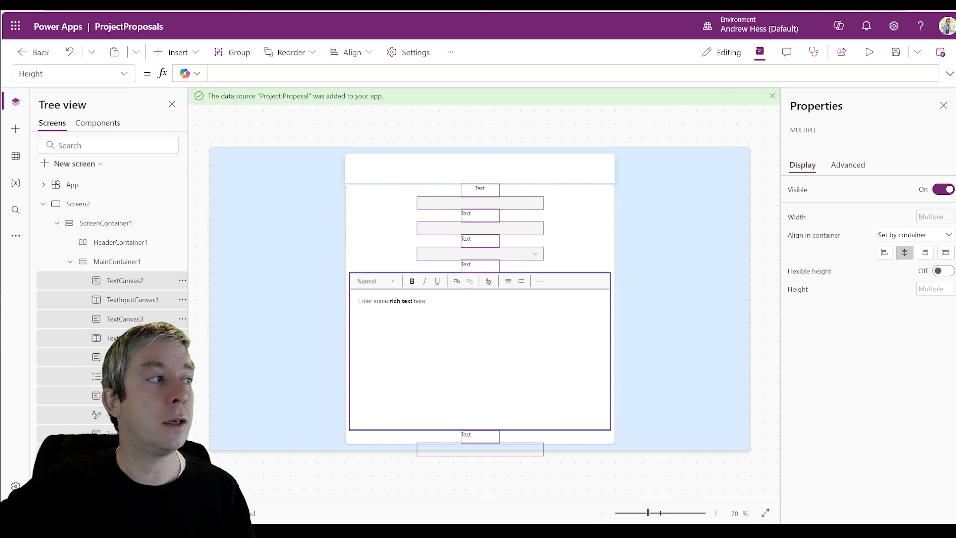
pyautogui.click(941, 272)
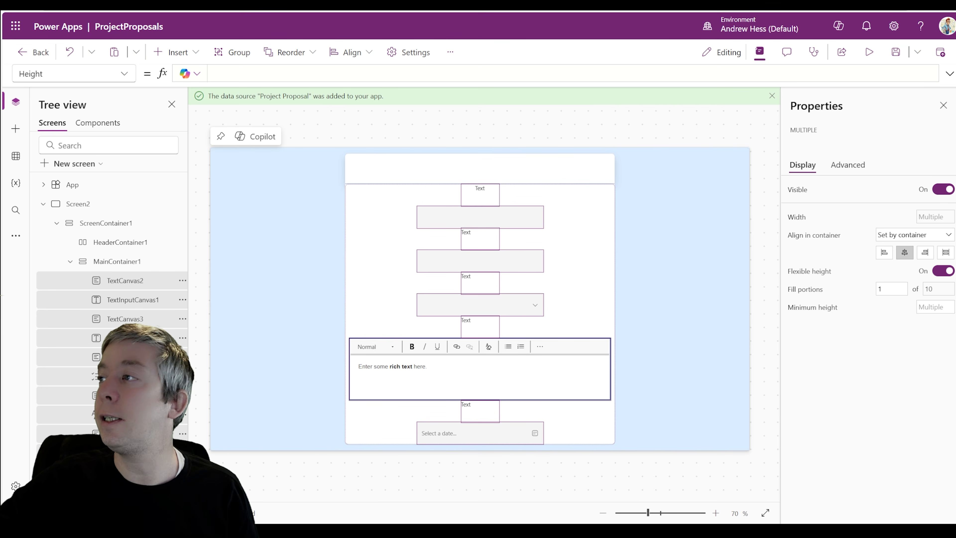
pyautogui.click(869, 53)
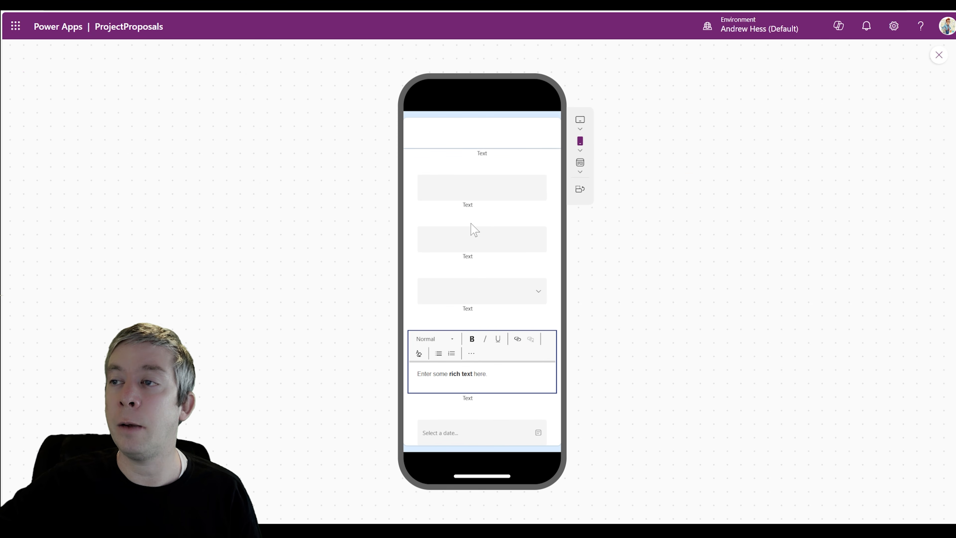
pyautogui.click(938, 55)
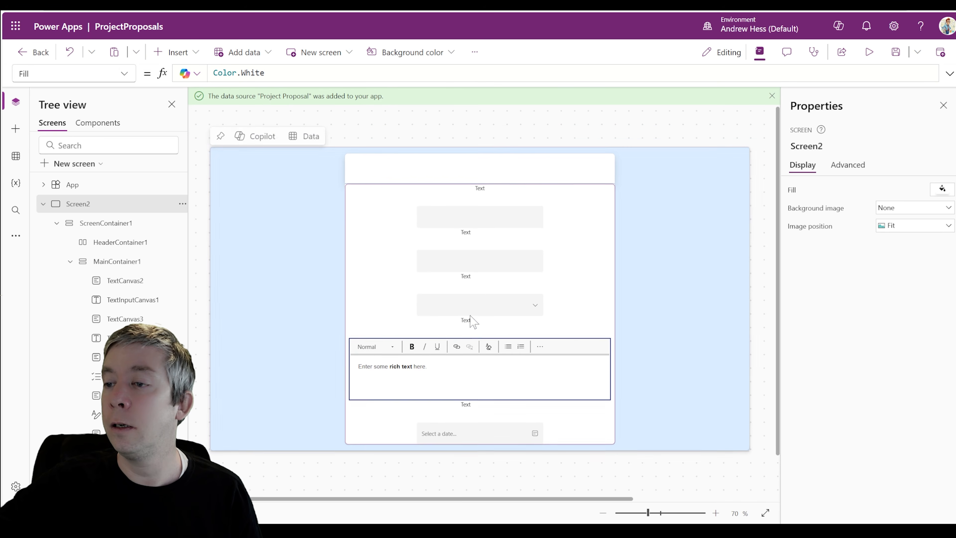
# Set RichTextEditor1's Fill portions to 8 and check the taller editor in preview
pyautogui.click(473, 385)
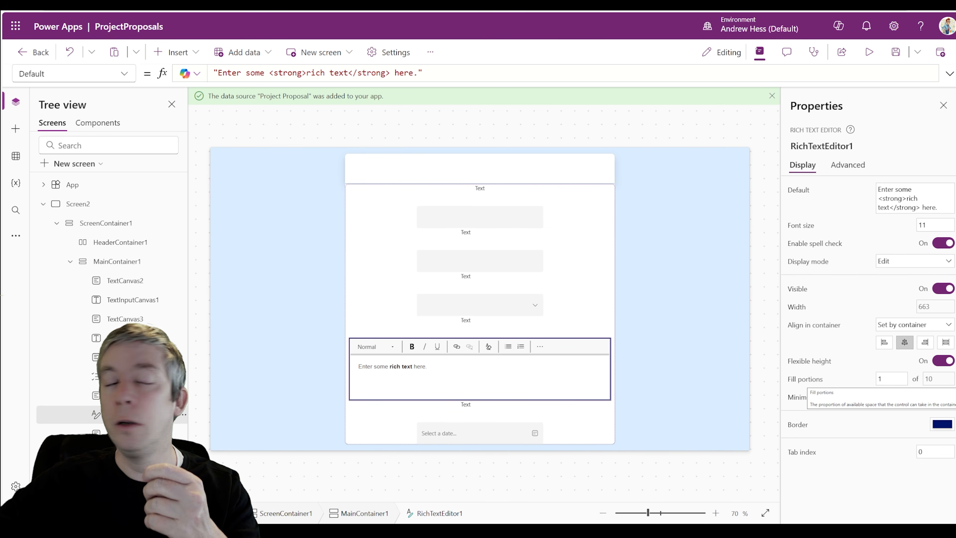
pyautogui.click(891, 379)
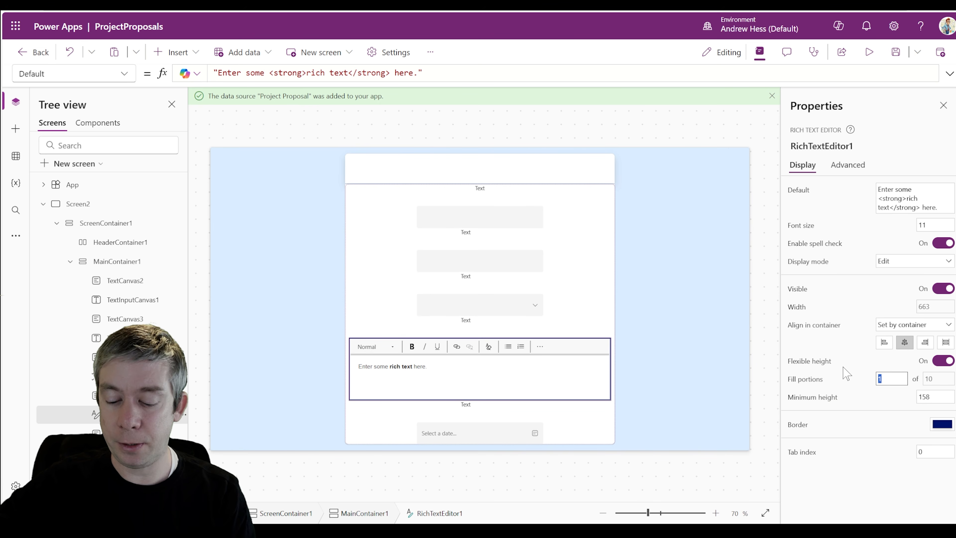
pyautogui.write('5')
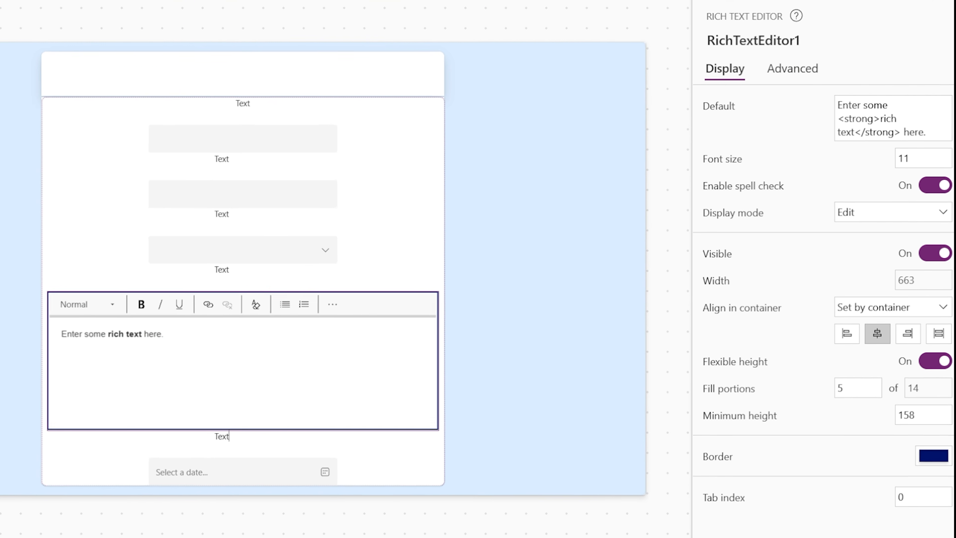
pyautogui.write('6')
pyautogui.moveTo(886, 378); pyautogui.dragTo(801, 380)
pyautogui.click(790, 378)
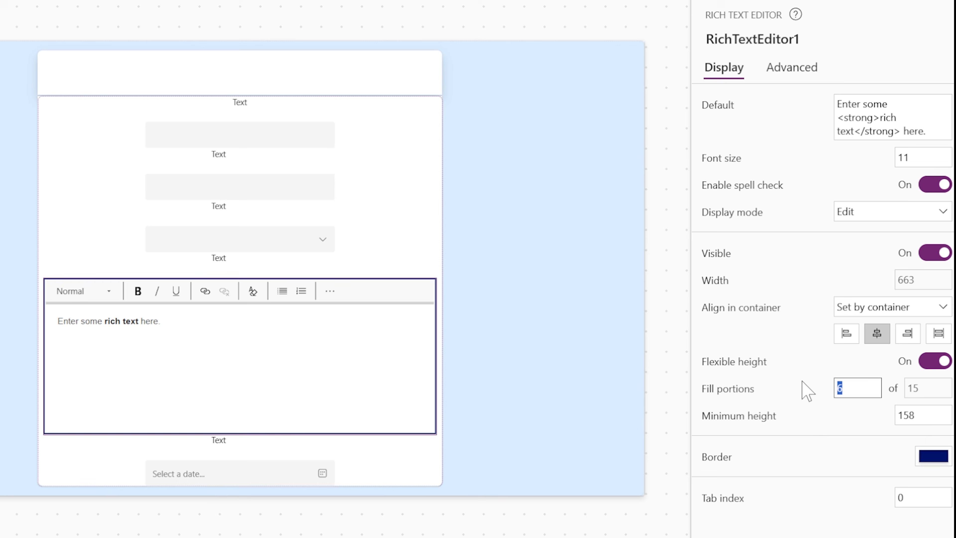
pyautogui.write('8')
pyautogui.click(811, 380)
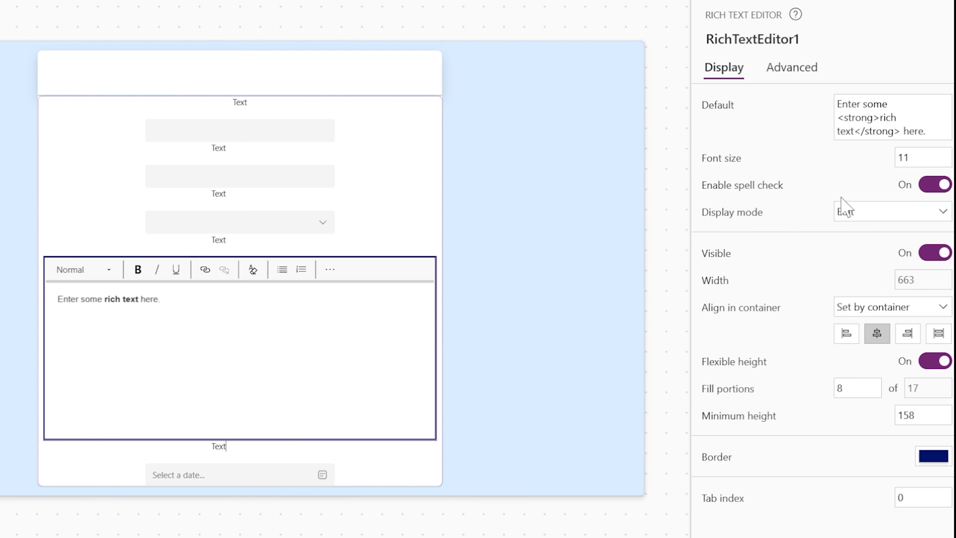
pyautogui.press('F5')
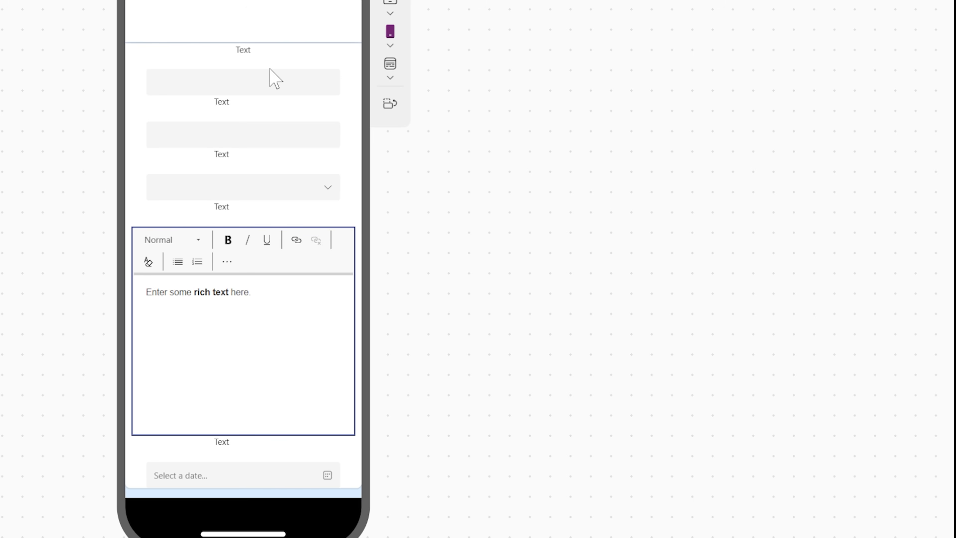
pyautogui.press('Escape')
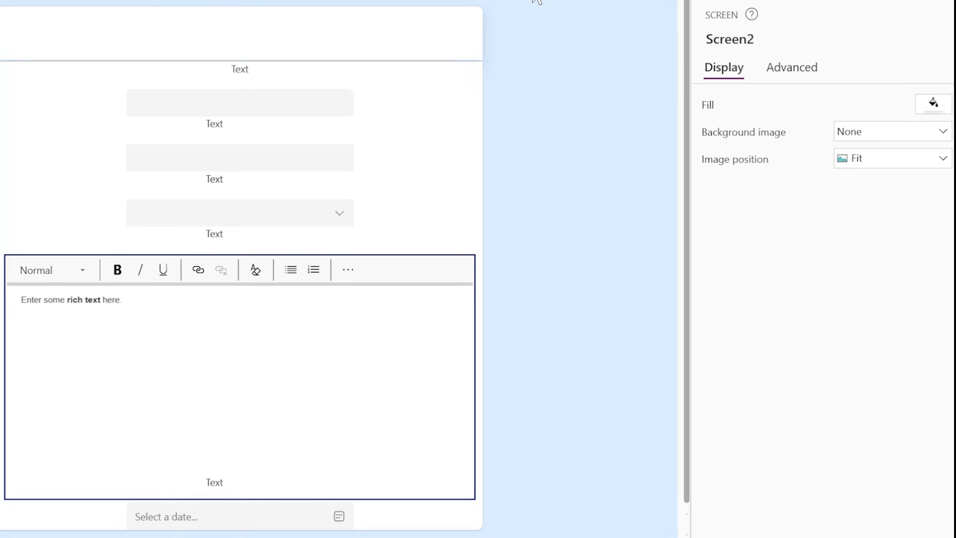
# Set MainContainer1's top and bottom padding to 10
pyautogui.click(438, 150)
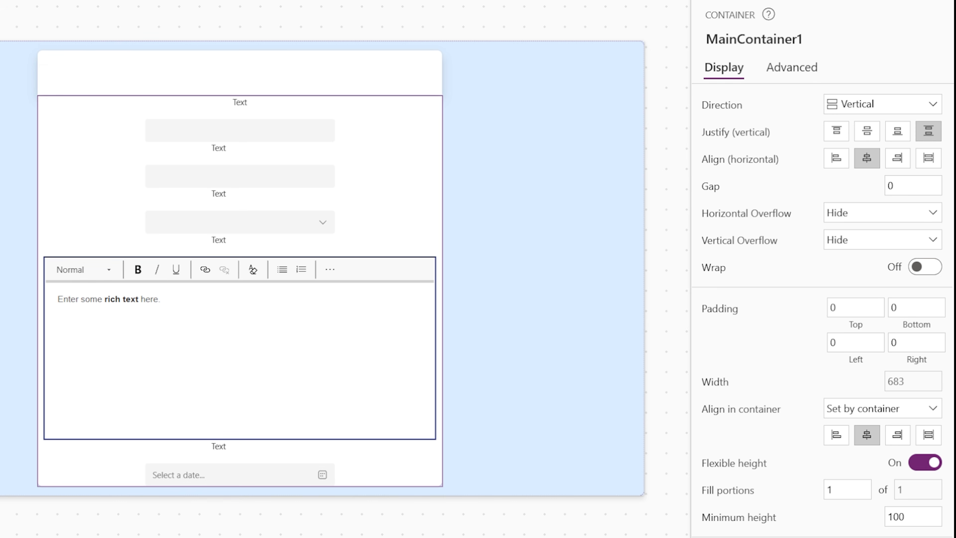
pyautogui.moveTo(842, 309); pyautogui.dragTo(790, 299)
pyautogui.write('10')
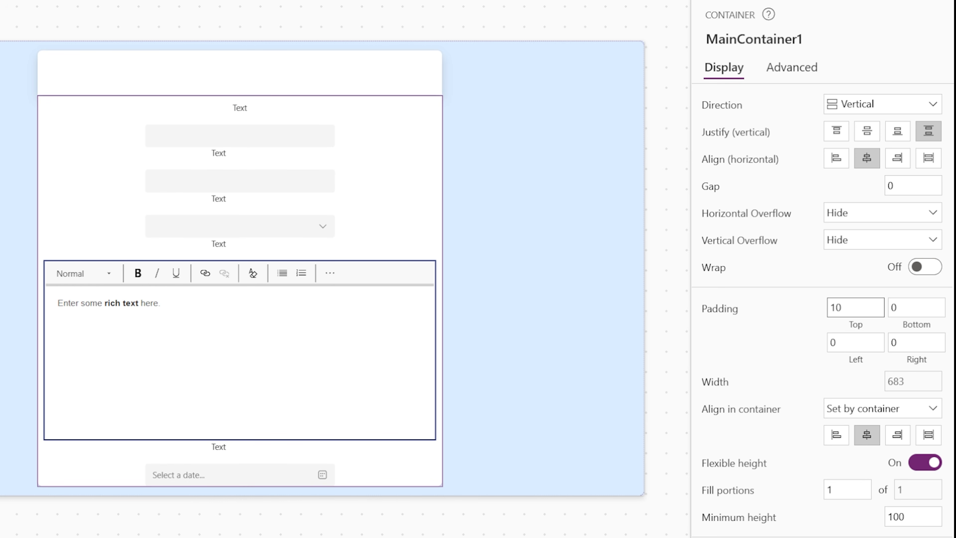
pyautogui.press('Tab')
pyautogui.write('10')
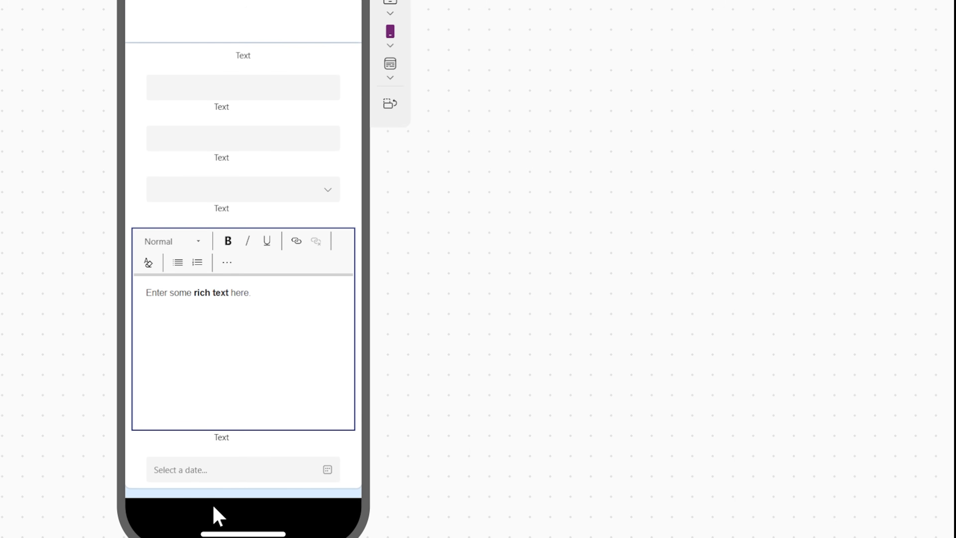
# Test the date picker calendar, rich text editor and first text input in preview
pyautogui.click(327, 469)
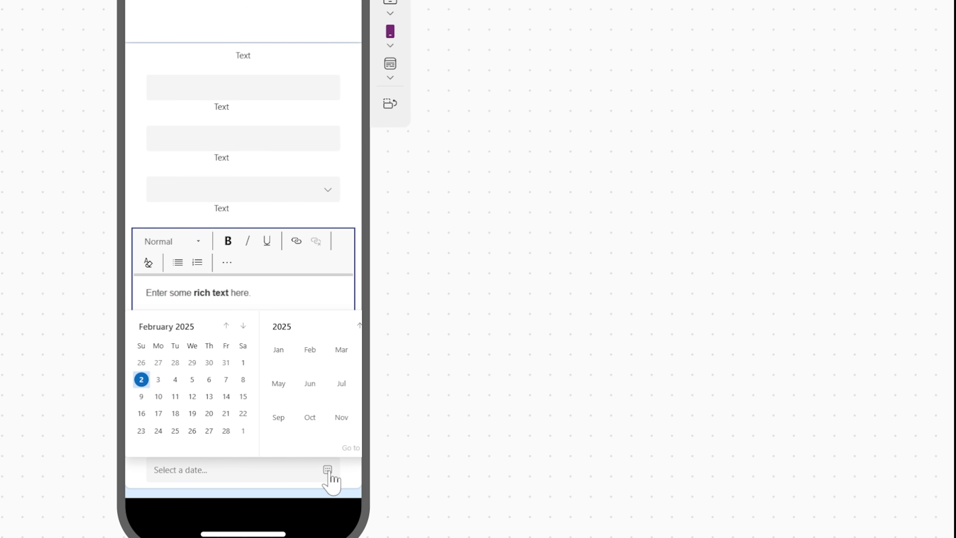
pyautogui.click(415, 466)
pyautogui.click(213, 294)
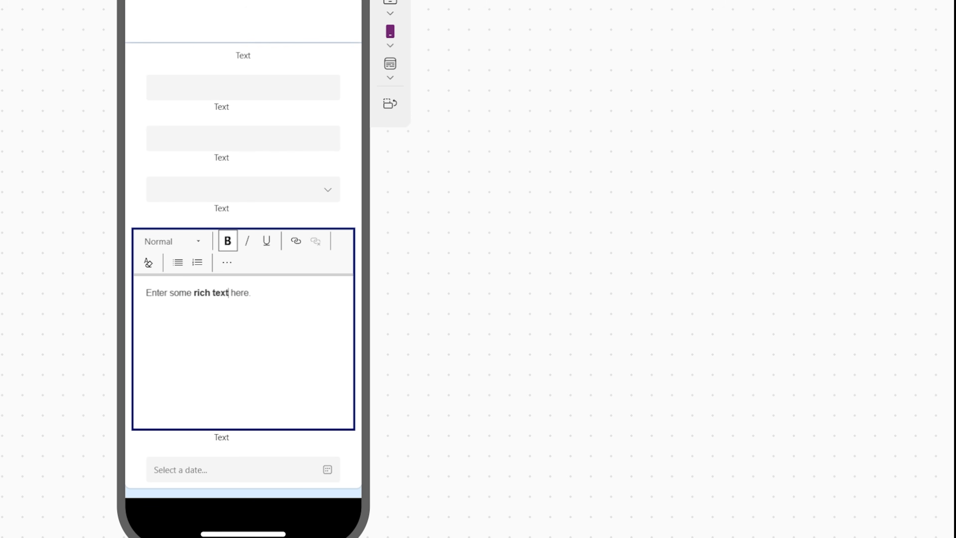
pyautogui.click(229, 88)
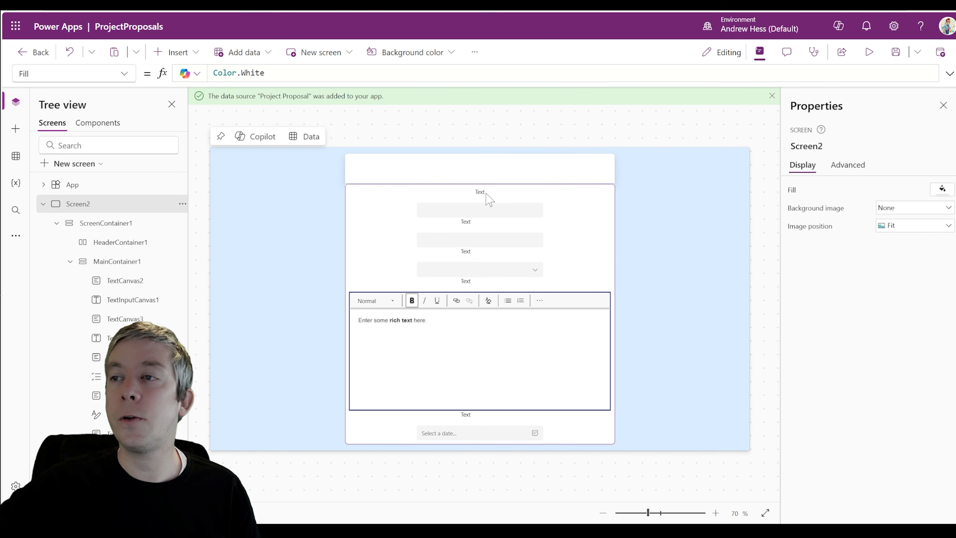
# Multi-select the four Text labels, set Align to Center, then reselect the top label to verify
pyautogui.click(483, 193)
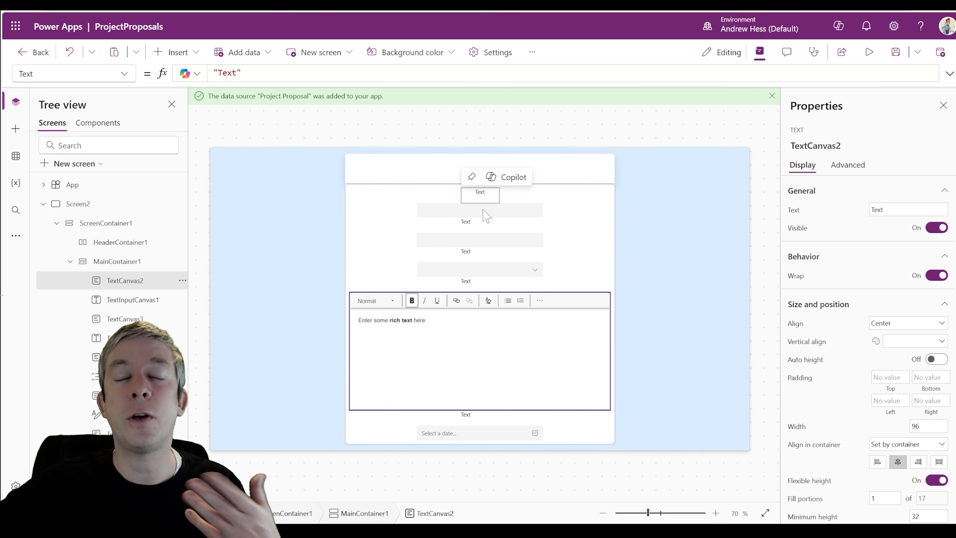
pyautogui.keyDown('shift'); pyautogui.click(474, 226); pyautogui.keyUp('shift')
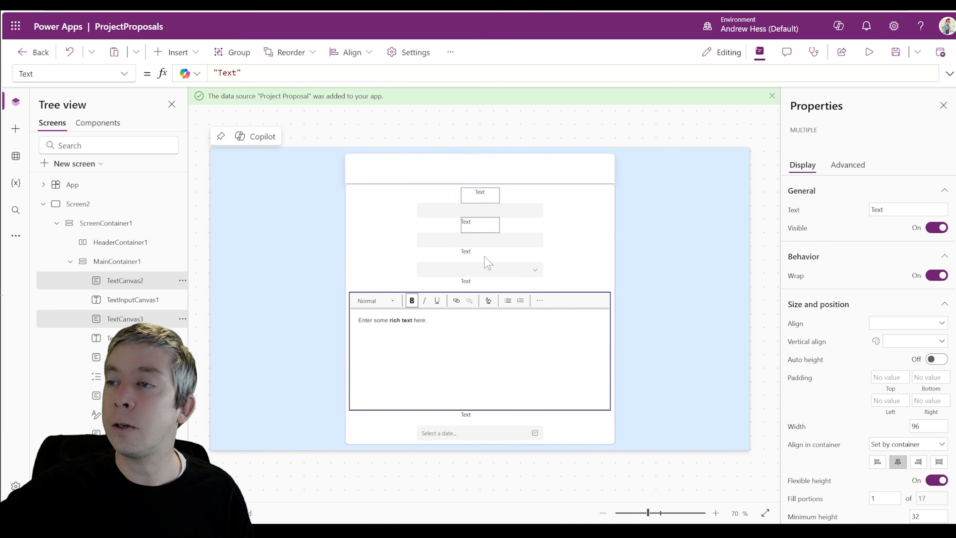
pyautogui.keyDown('shift'); pyautogui.click(485, 257); pyautogui.keyUp('shift')
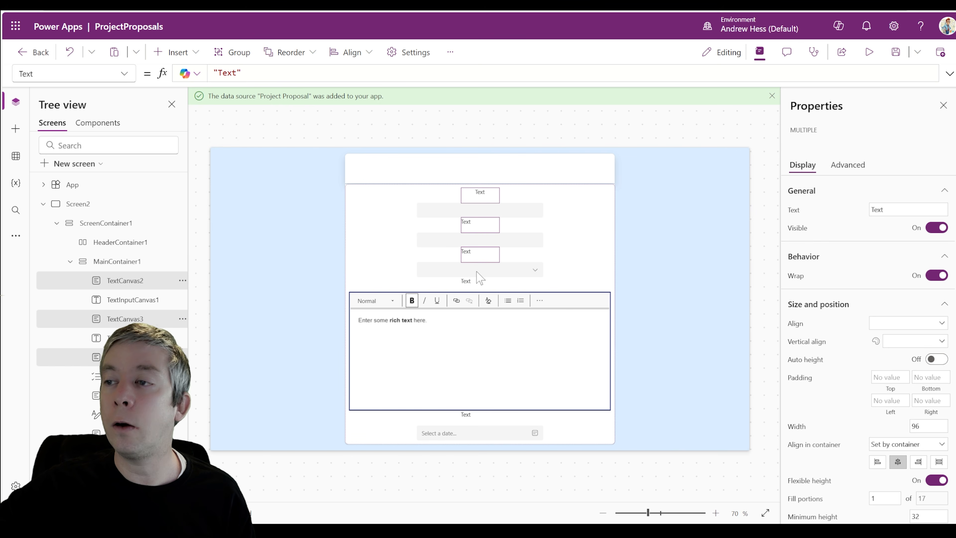
pyautogui.keyDown('shift'); pyautogui.click(482, 287); pyautogui.keyUp('shift')
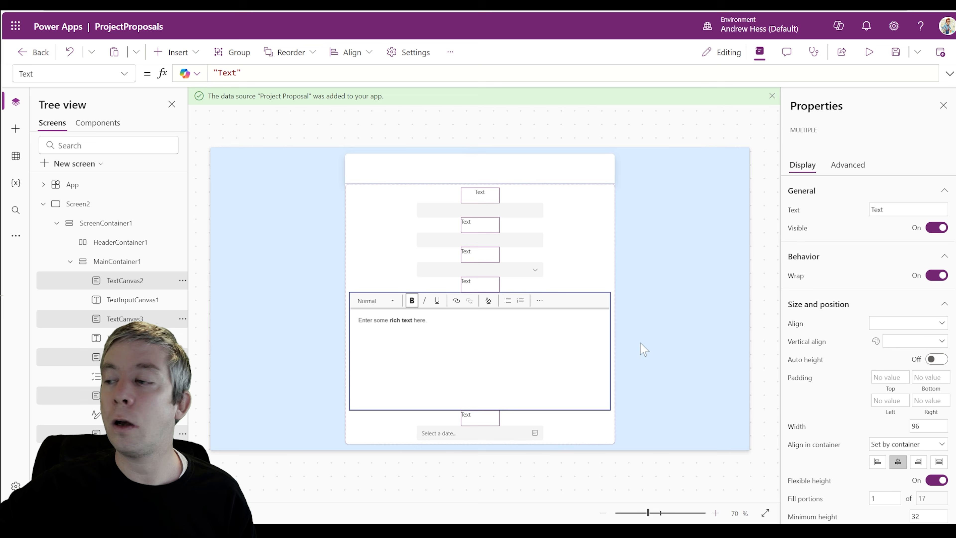
pyautogui.scroll(-3, 875, 337)
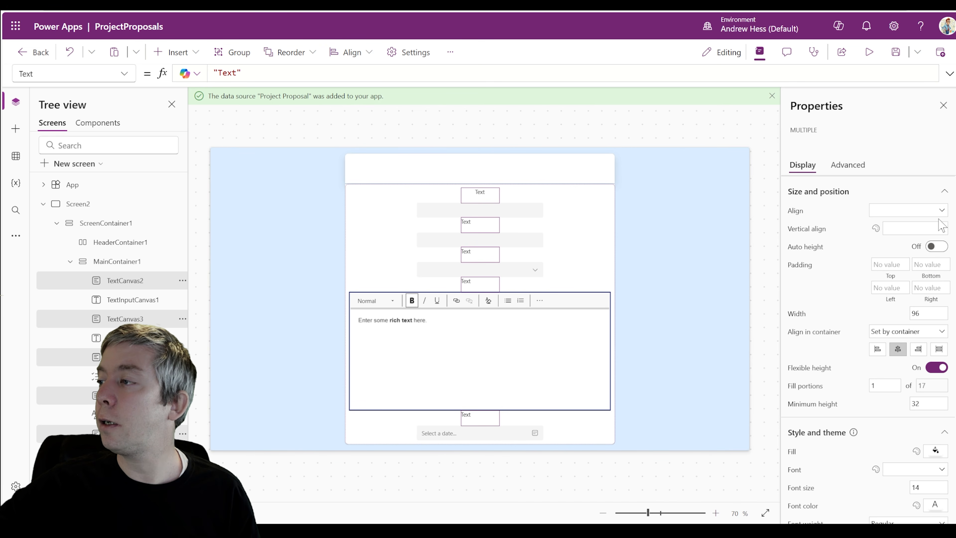
pyautogui.click(939, 212)
pyautogui.click(884, 250)
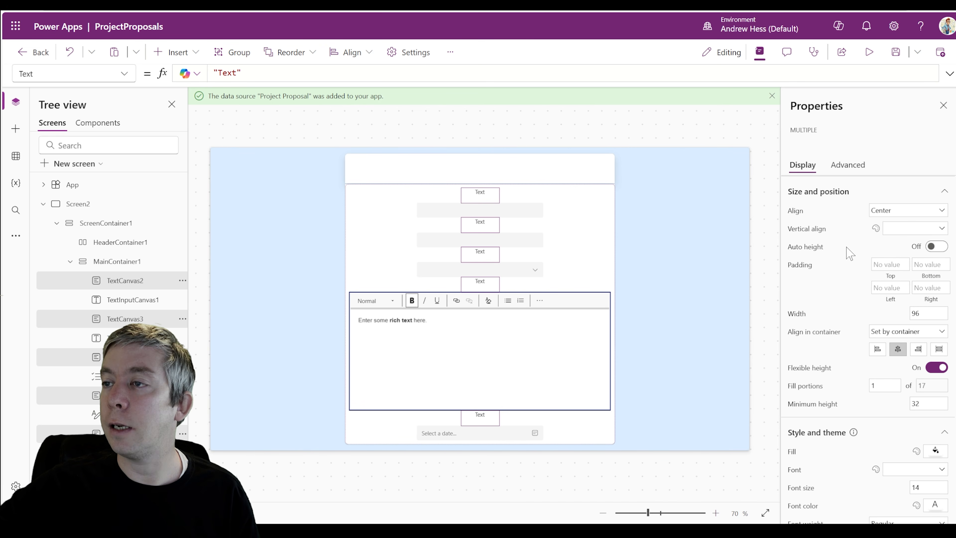
pyautogui.click(264, 246)
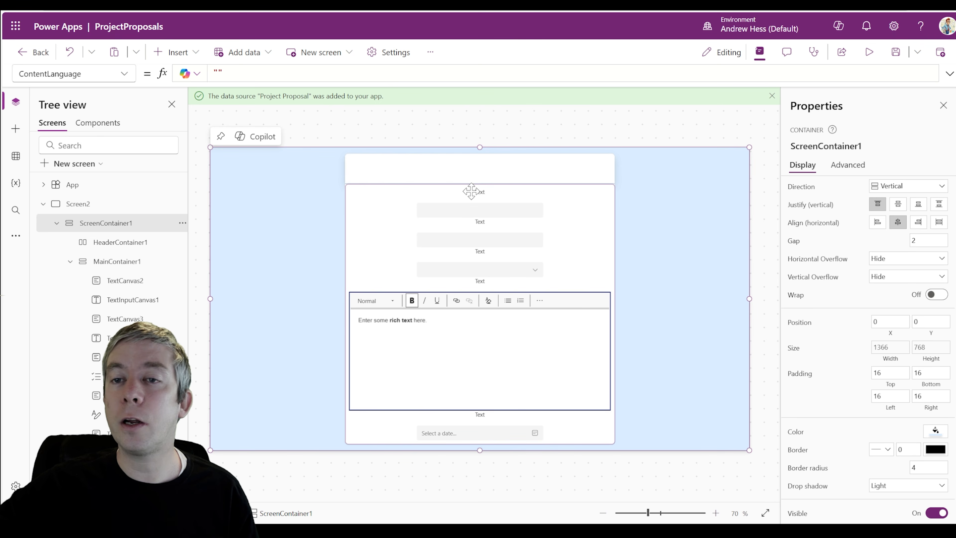
pyautogui.click(471, 191)
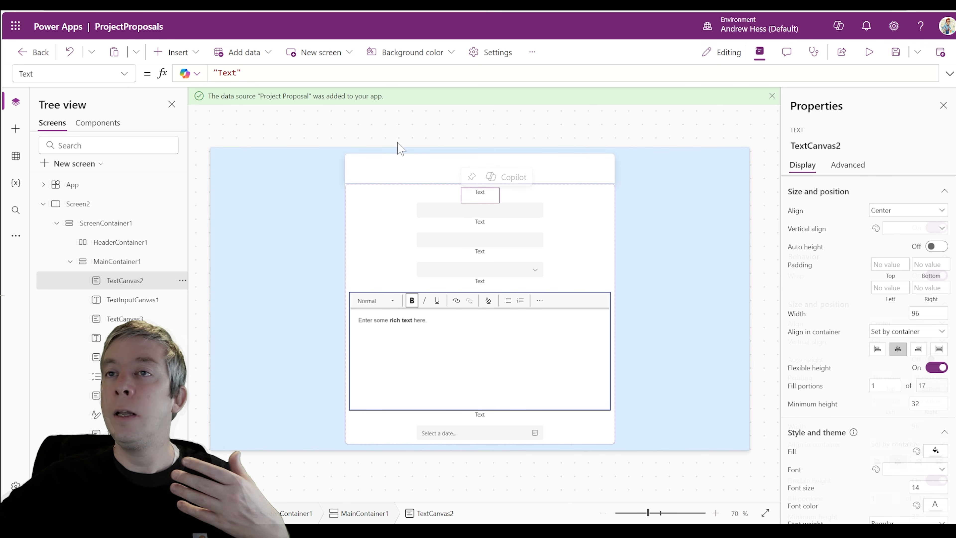
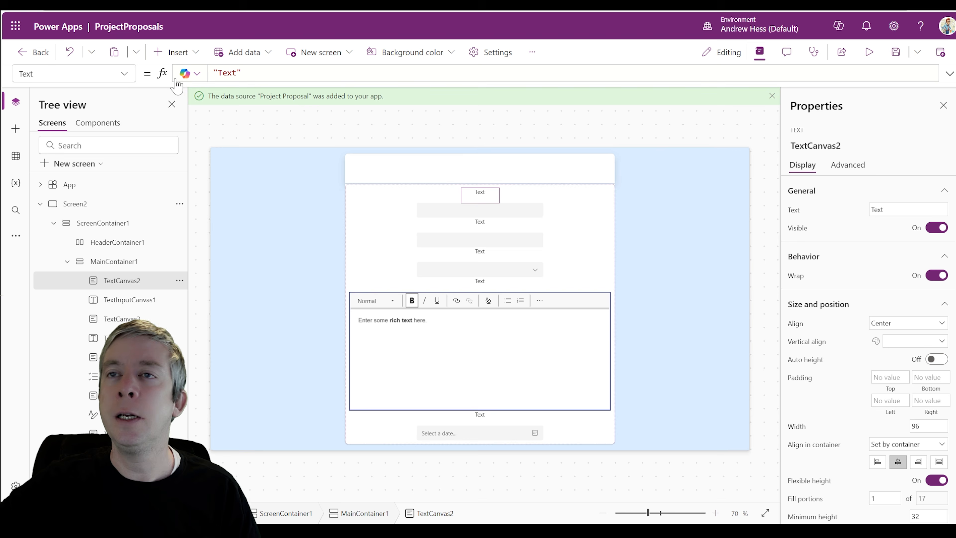
# Rename the first label to lblProposal and set its text to Proposal
pyautogui.click(179, 281)
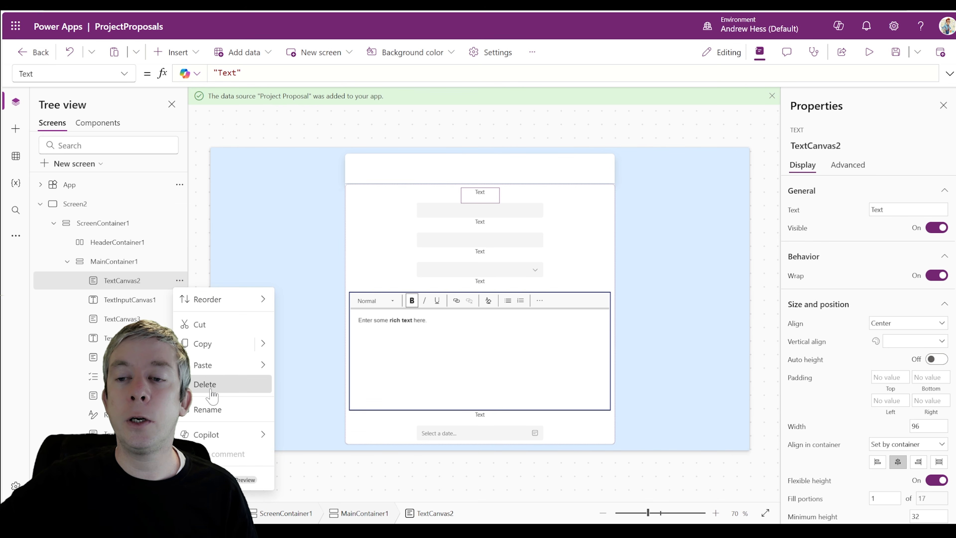
pyautogui.click(214, 417)
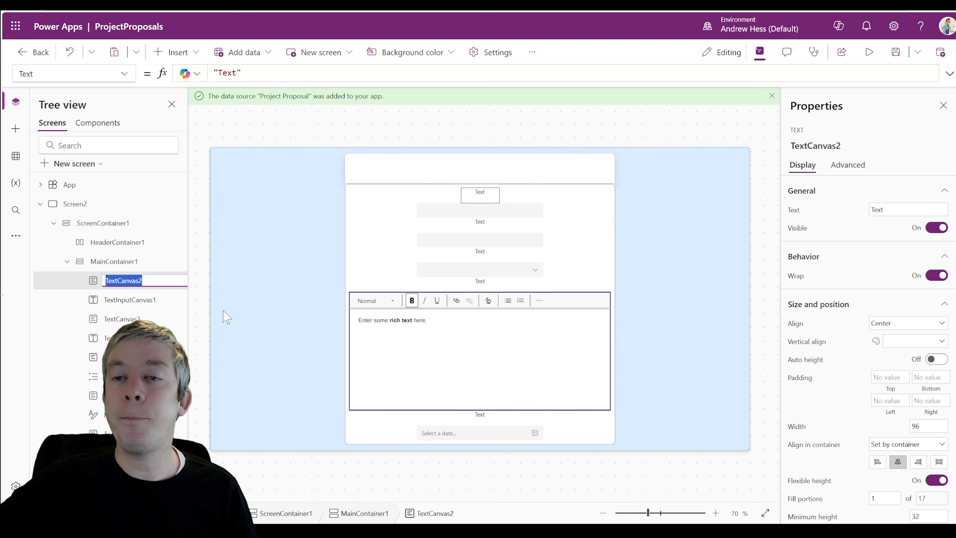
pyautogui.write('lblProposal')
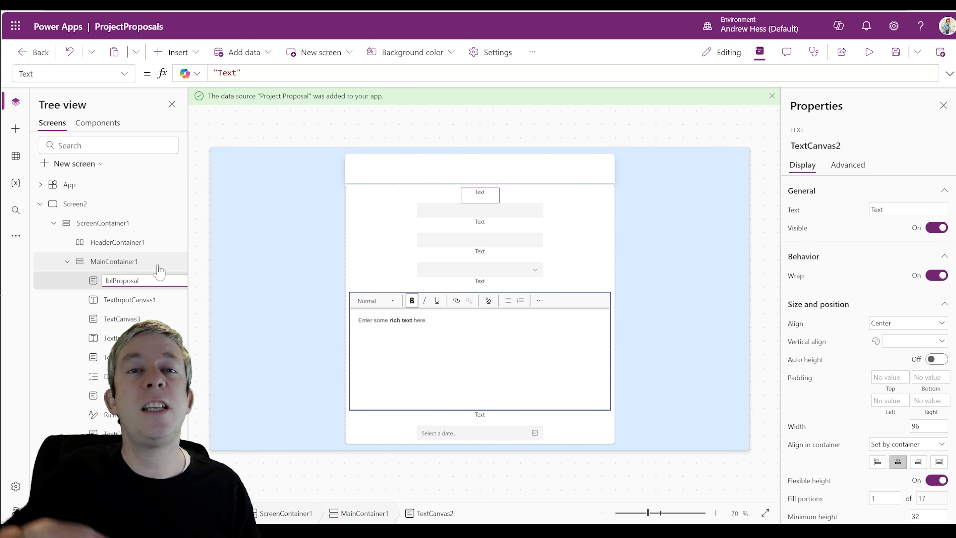
pyautogui.click(489, 200)
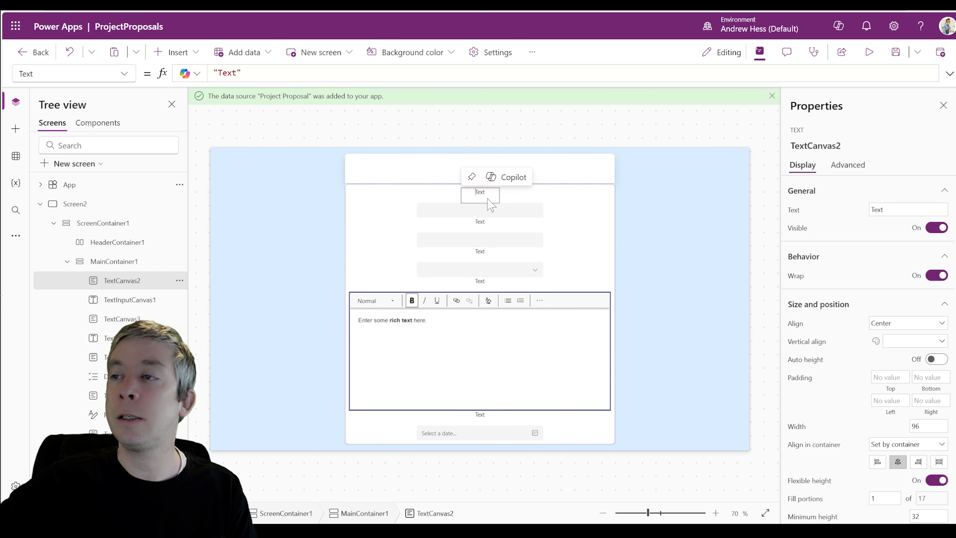
pyautogui.moveTo(897, 210); pyautogui.dragTo(811, 207)
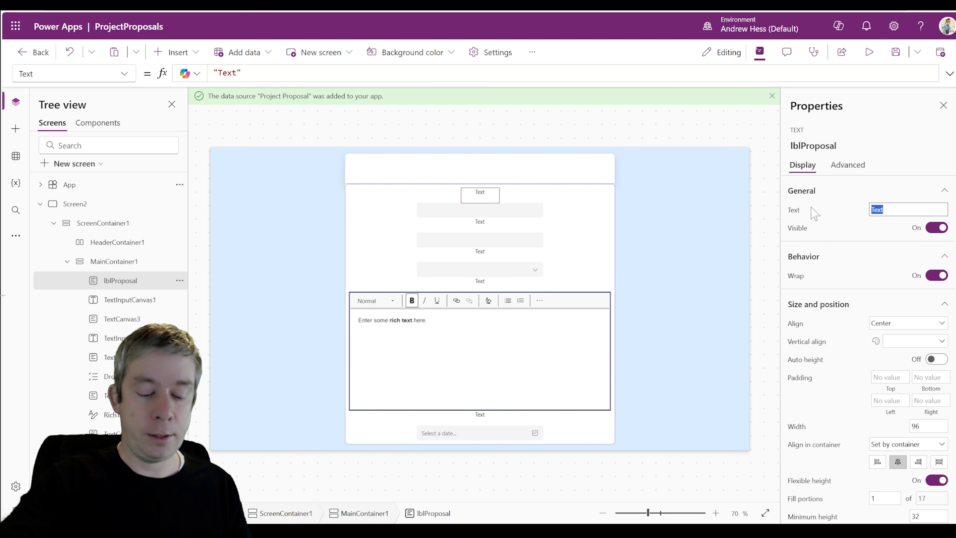
pyautogui.write('Proposal')
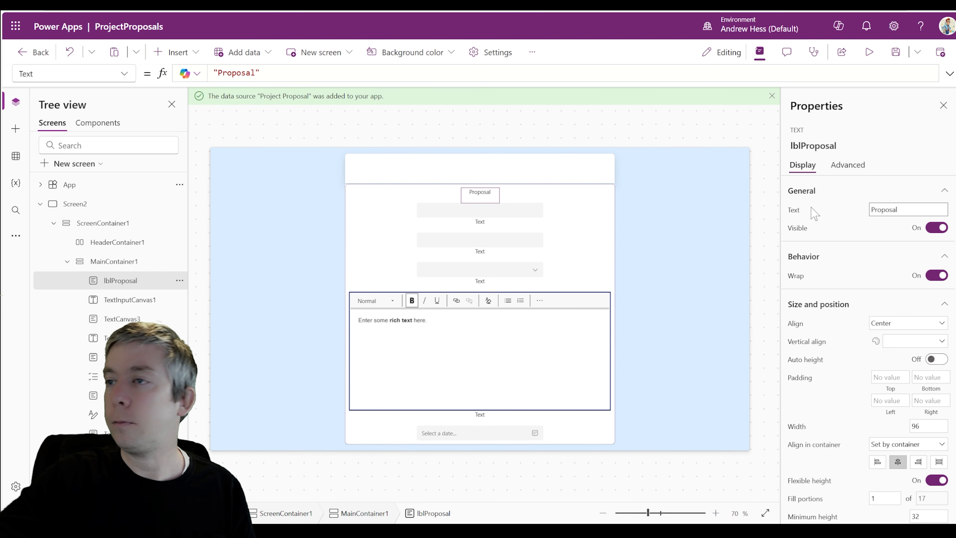
# Rename the first text input to txtProposal
pyautogui.click(153, 303)
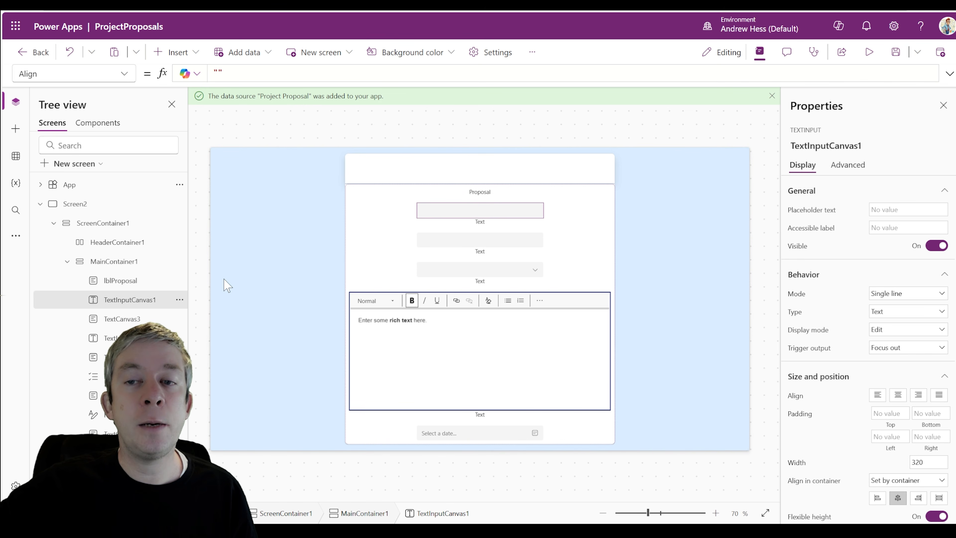
pyautogui.click(180, 300)
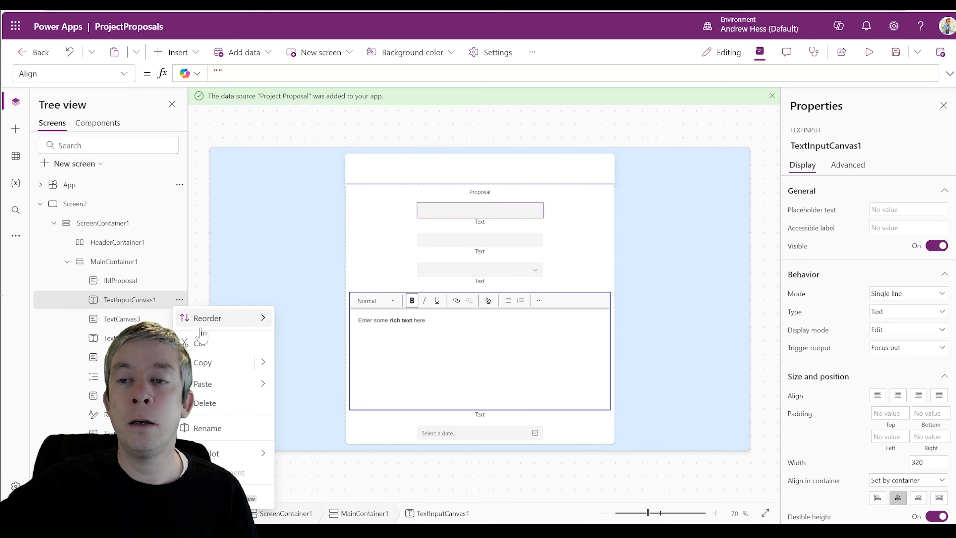
pyautogui.click(226, 428)
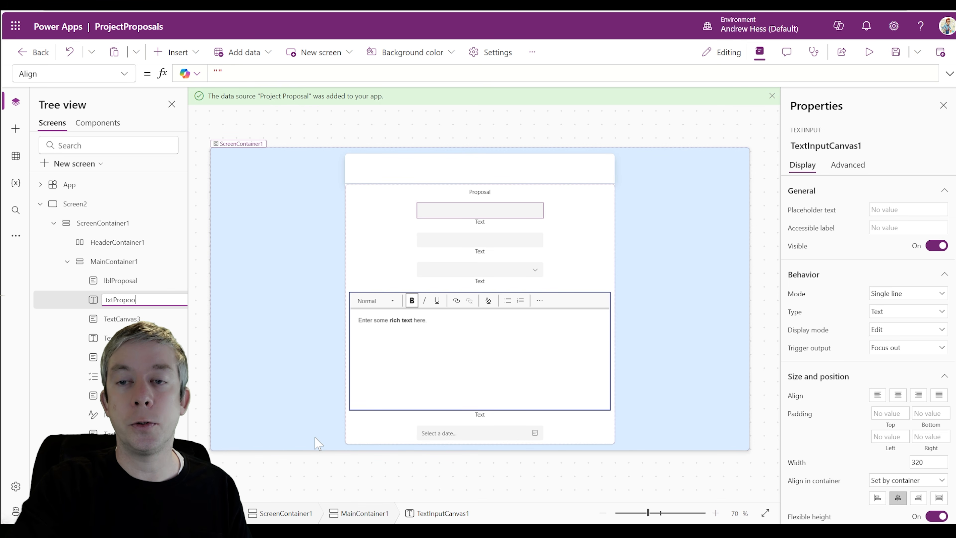
pyautogui.press('Return')
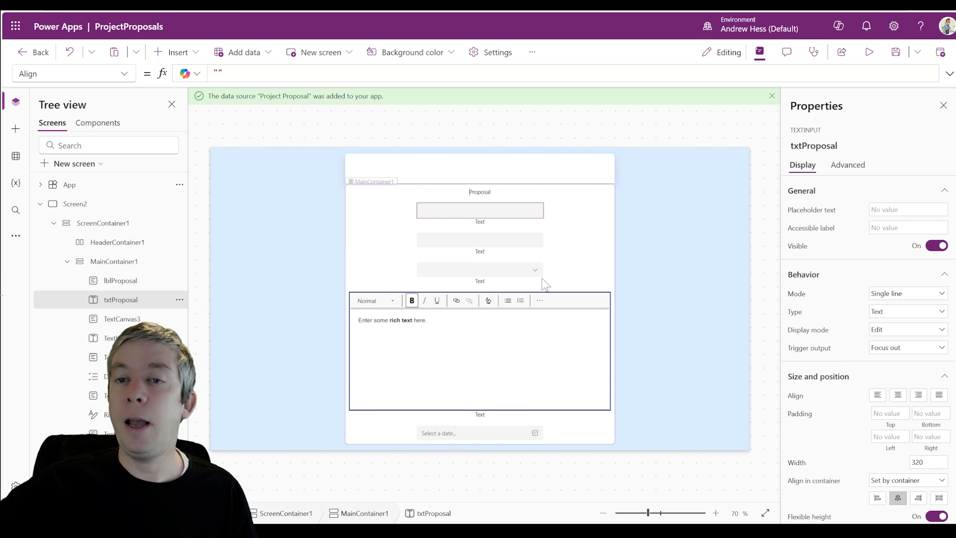
# Preview the form, then return to editing with the label below the first input selected
pyautogui.click(869, 52)
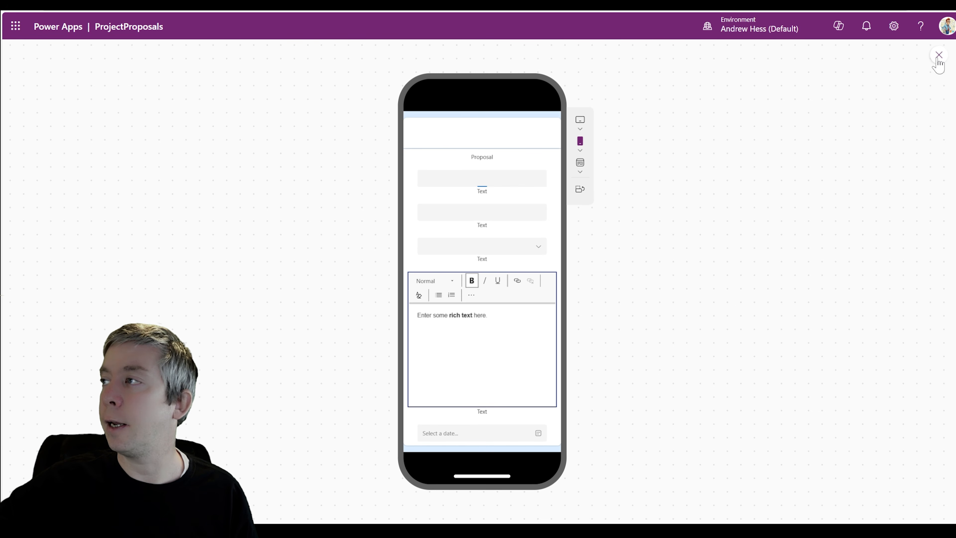
pyautogui.click(939, 55)
pyautogui.click(486, 222)
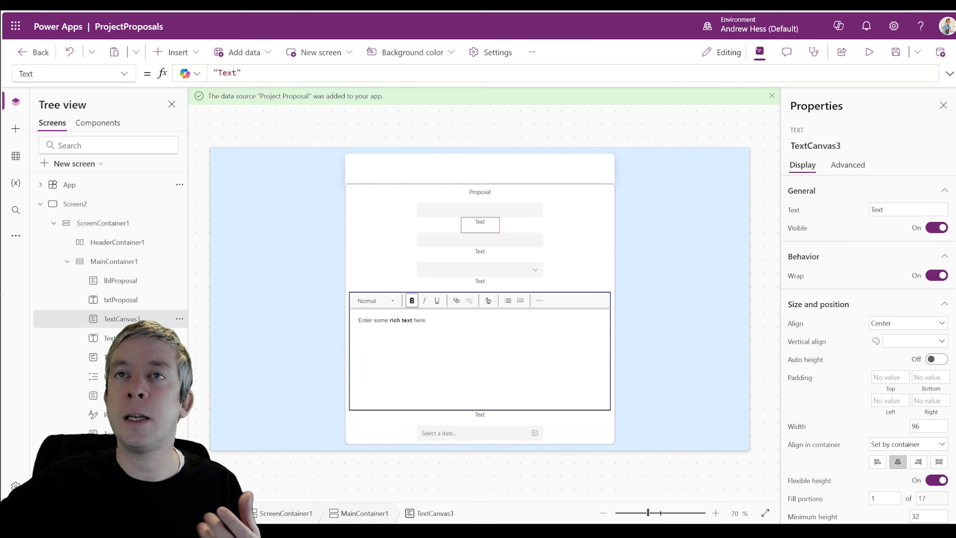
# After checking the Project Proposal list in SharePoint, rename the second label lblEmail and caption it Email
pyautogui.click(143, 3)
pyautogui.click(166, 3)
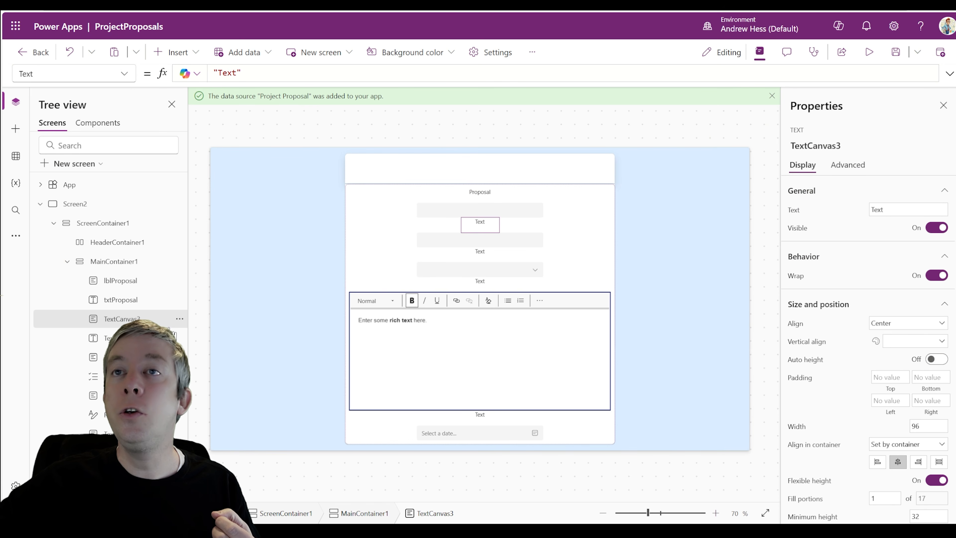
pyautogui.click(182, 320)
pyautogui.click(143, 3)
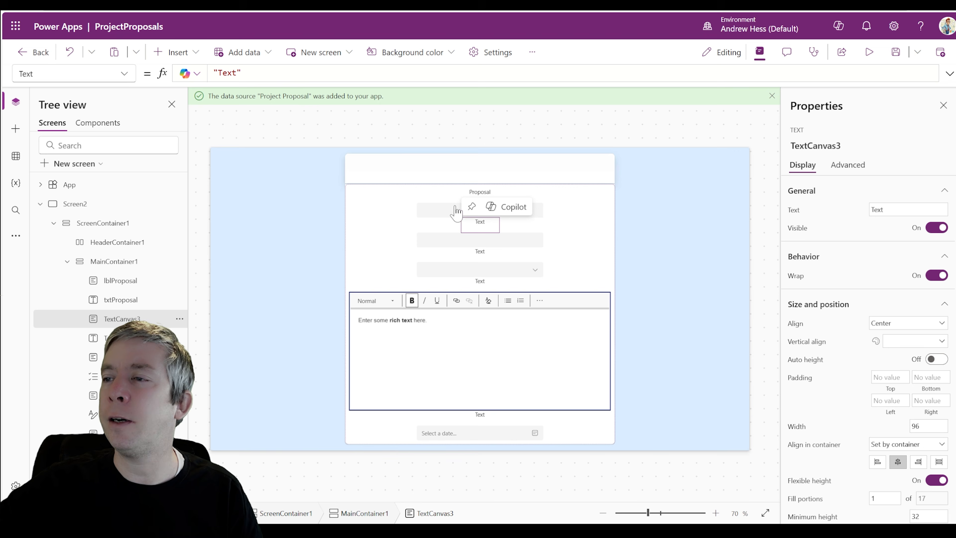
pyautogui.click(179, 319)
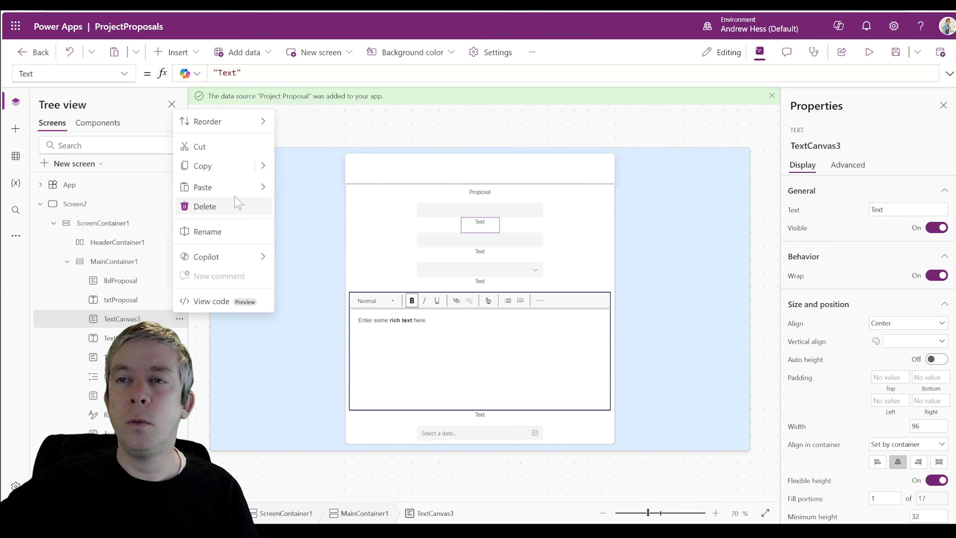
pyautogui.click(213, 231)
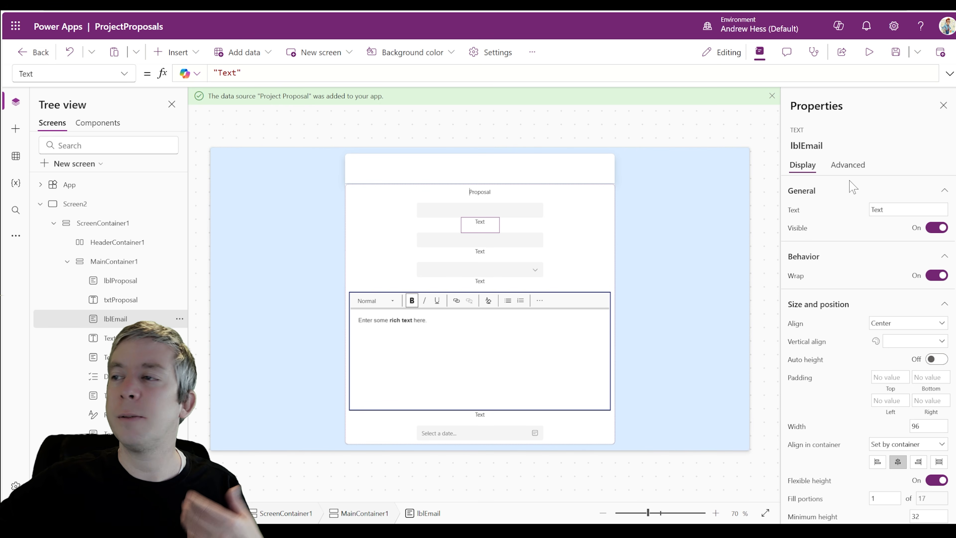
pyautogui.moveTo(891, 209); pyautogui.dragTo(785, 195)
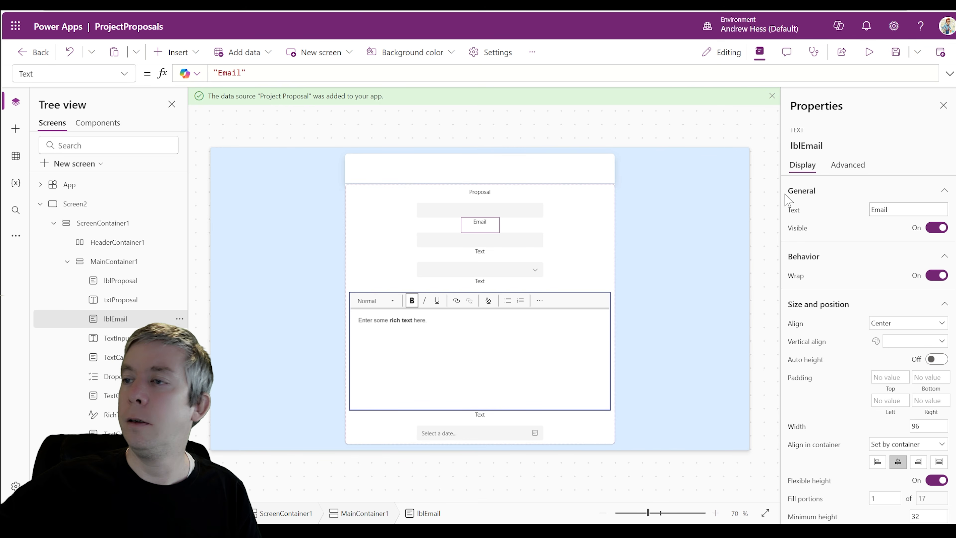
# Rename the label under the Email field to lblStatus
pyautogui.click(481, 254)
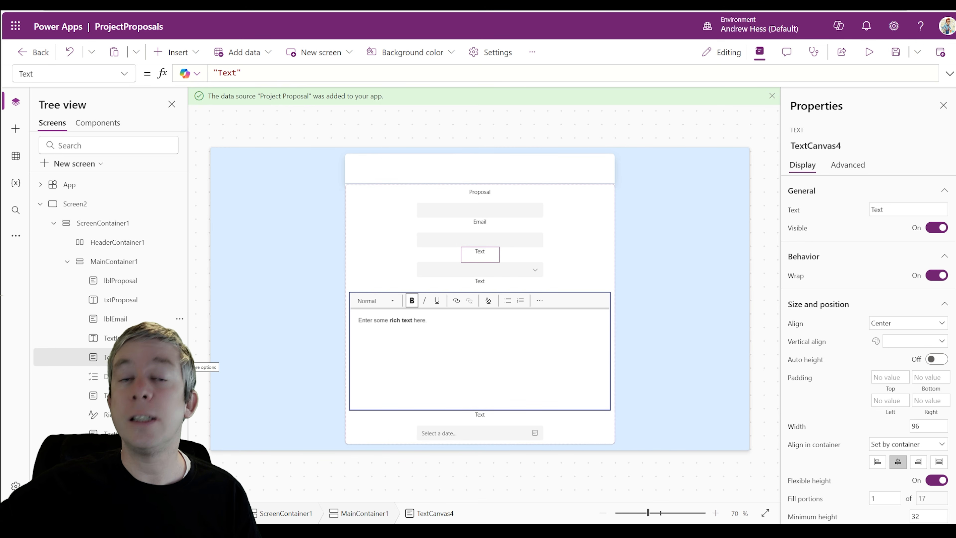
pyautogui.click(179, 357)
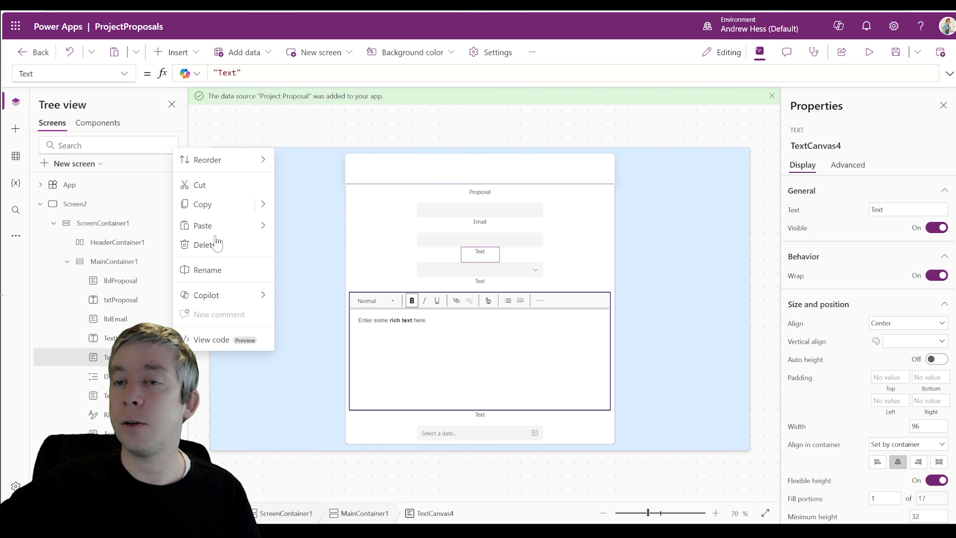
pyautogui.click(215, 280)
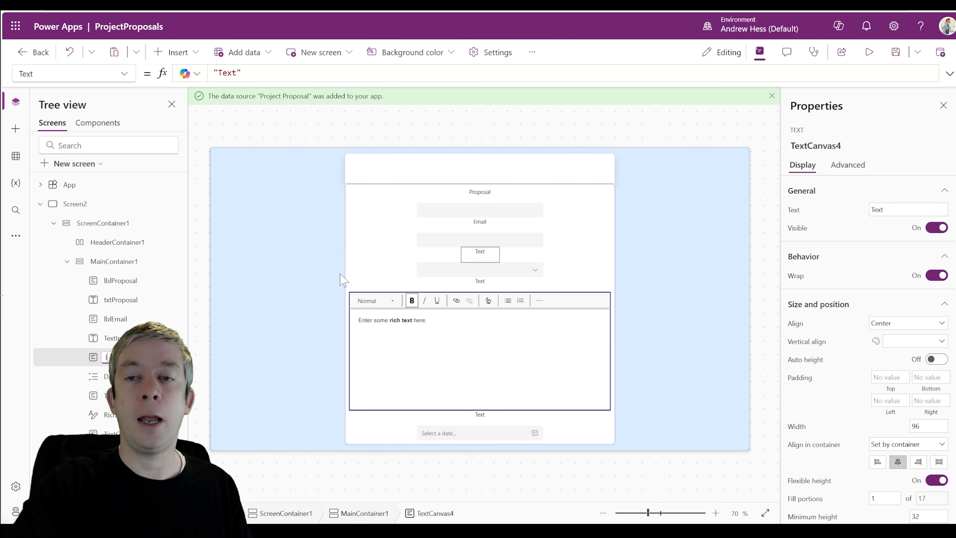
pyautogui.press('Return')
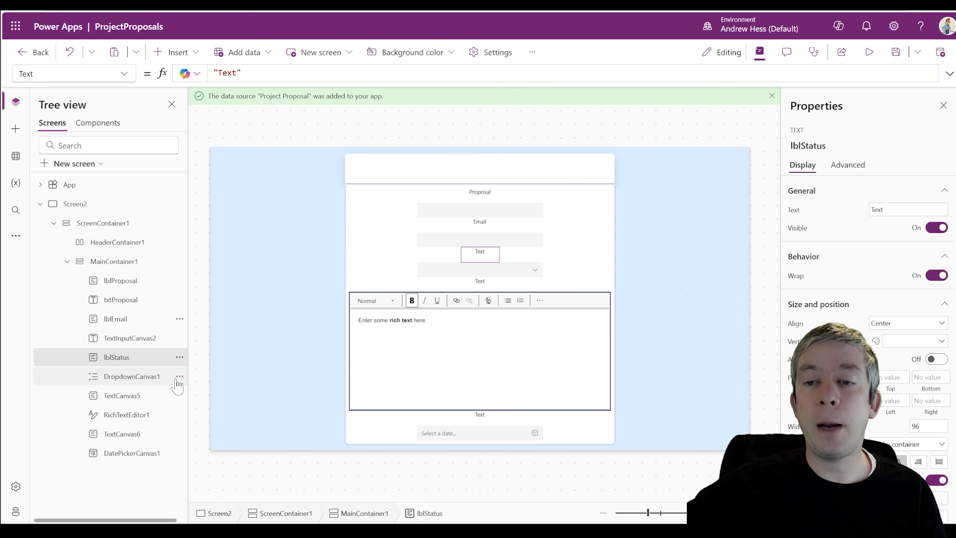
# Rename the status dropdown to drpStatus and the label below it to lblDescription
pyautogui.click(179, 376)
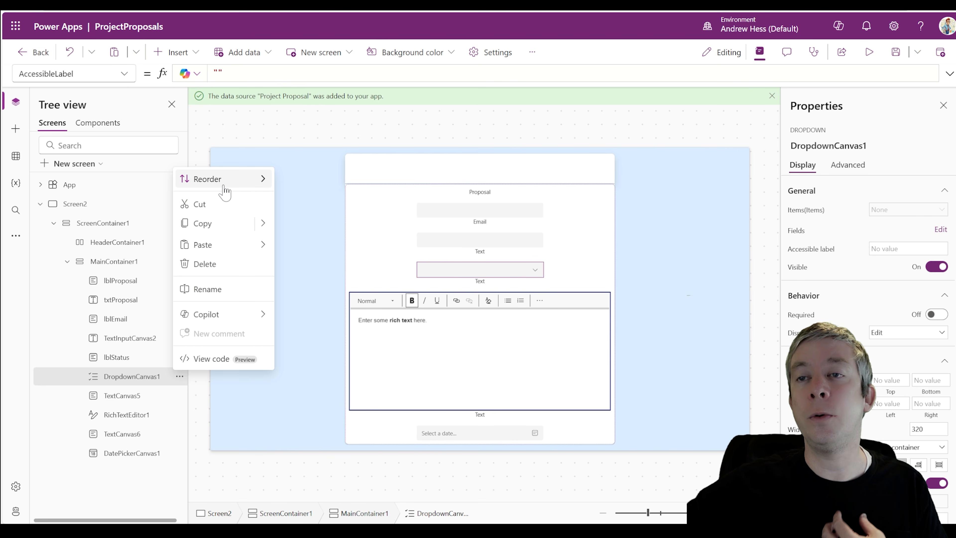
pyautogui.click(207, 289)
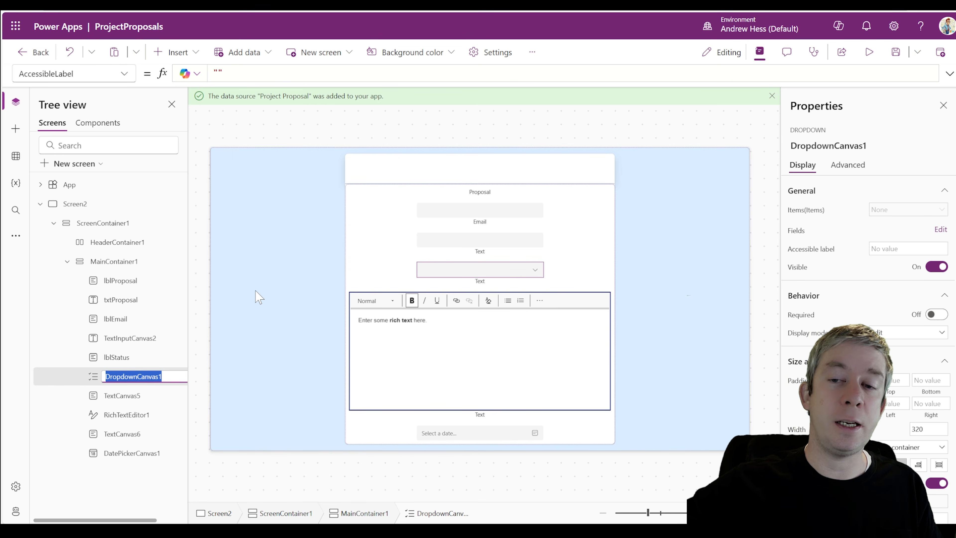
pyautogui.write('drpStatus')
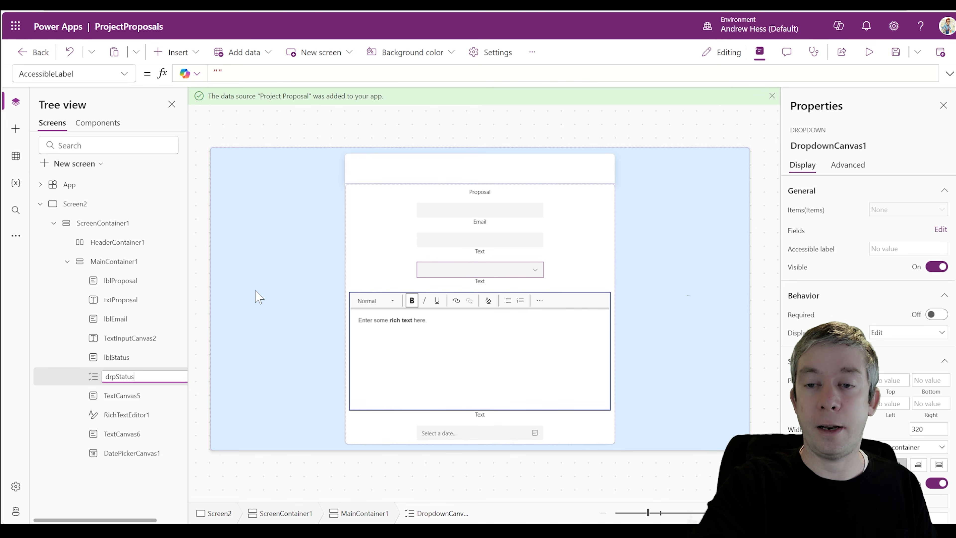
pyautogui.press('Return')
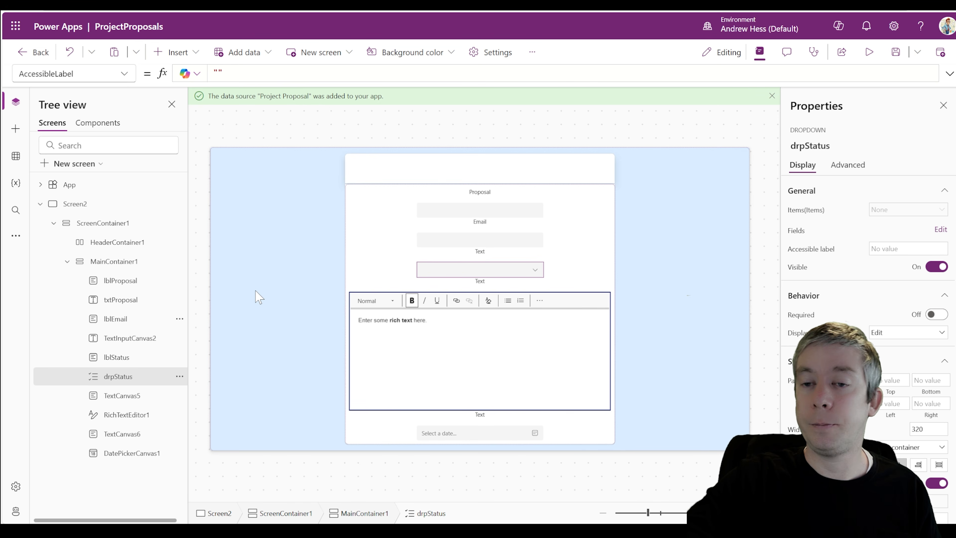
pyautogui.click(124, 401)
pyautogui.click(180, 395)
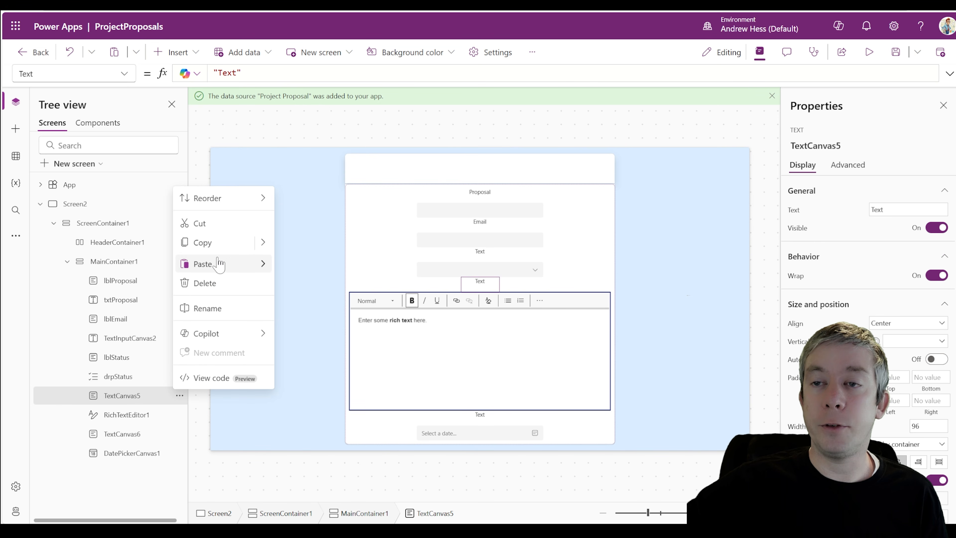
pyautogui.click(218, 311)
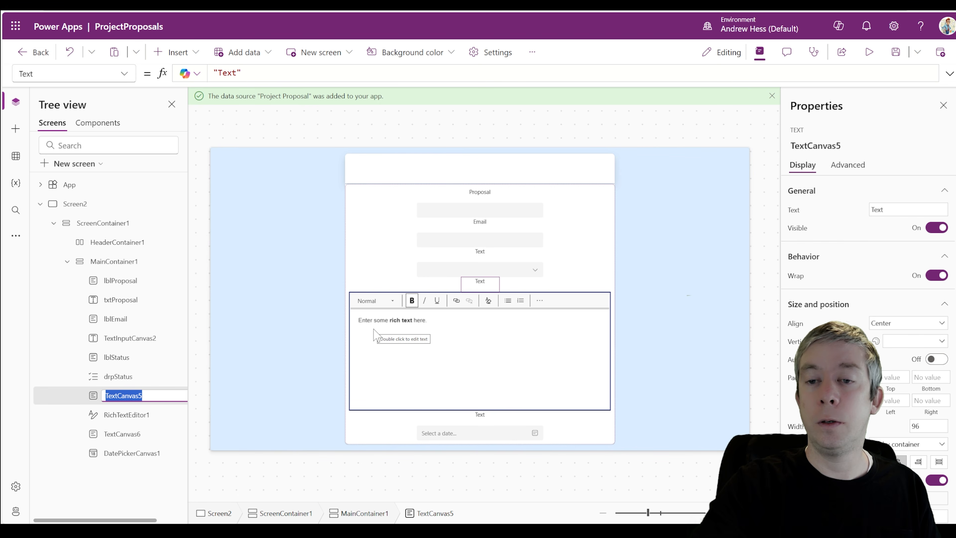
pyautogui.write('lblDescripti')
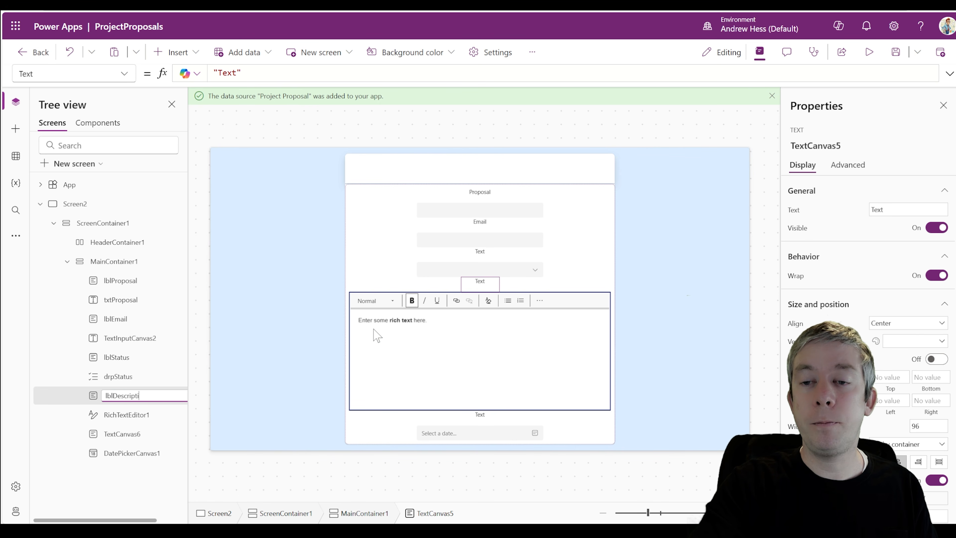
pyautogui.write('on')
pyautogui.press('Return')
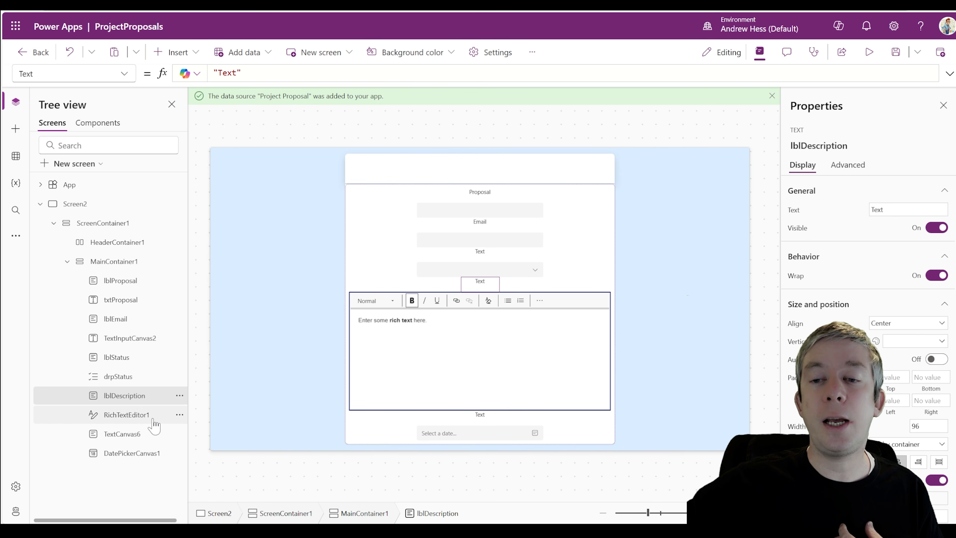
# Rename the rich text editor to txtDescription
pyautogui.click(178, 418)
pyautogui.click(179, 416)
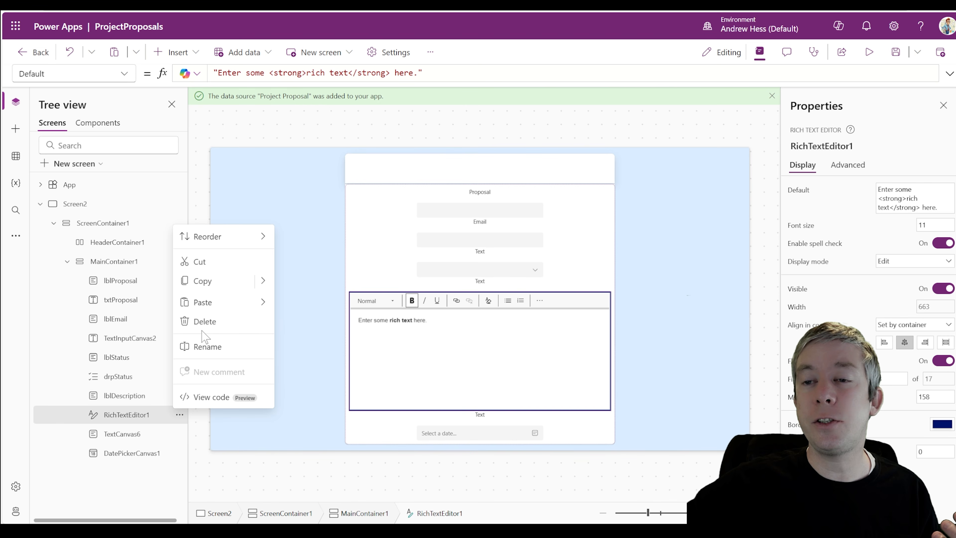
pyautogui.click(203, 343)
pyautogui.write('txtDescription')
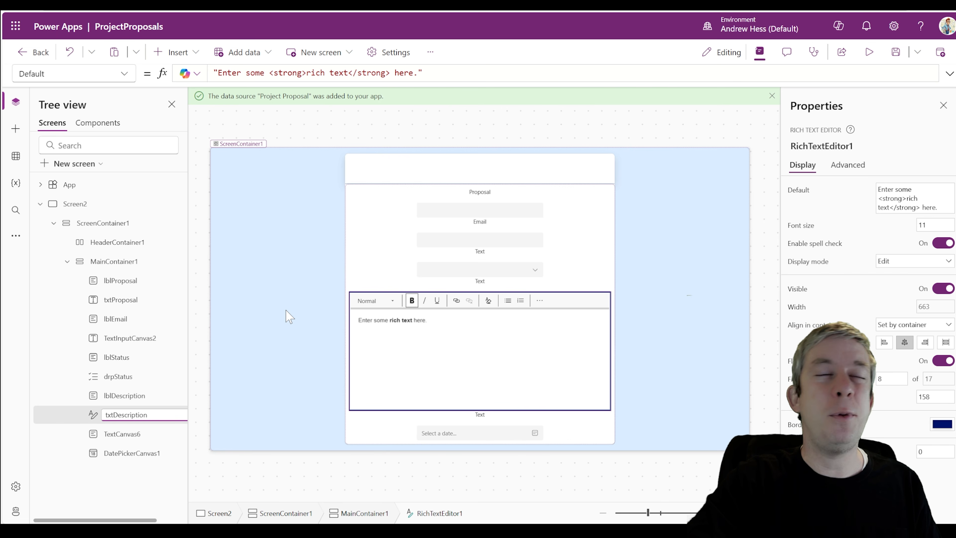
pyautogui.press('Return')
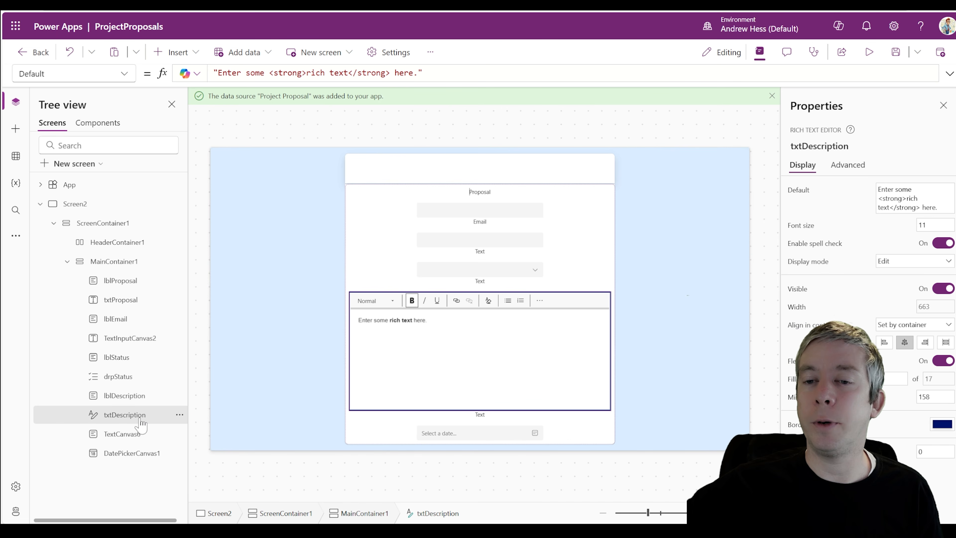
# Rename TextCanvas6 to lblStartDate and DatePickerCanvas1 to dteStartDate
pyautogui.click(138, 437)
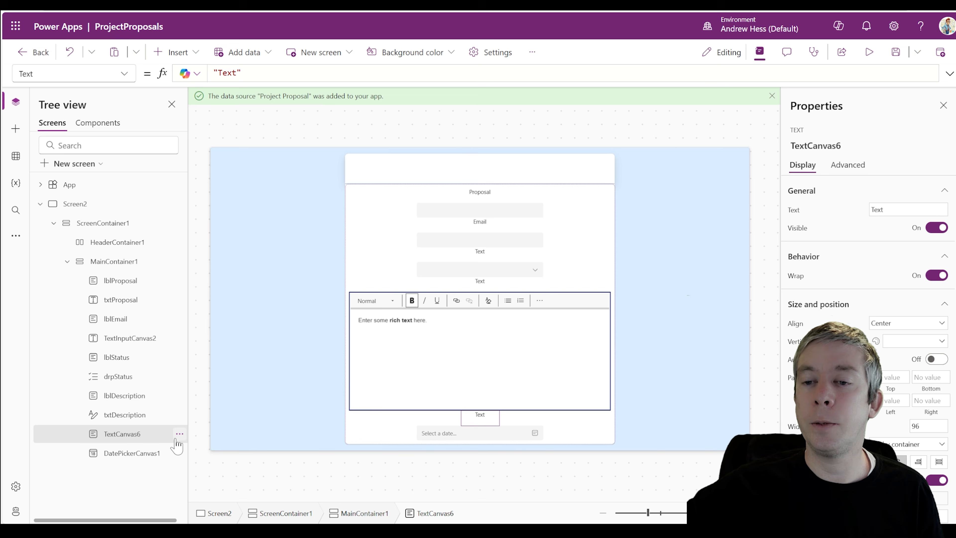
pyautogui.click(179, 433)
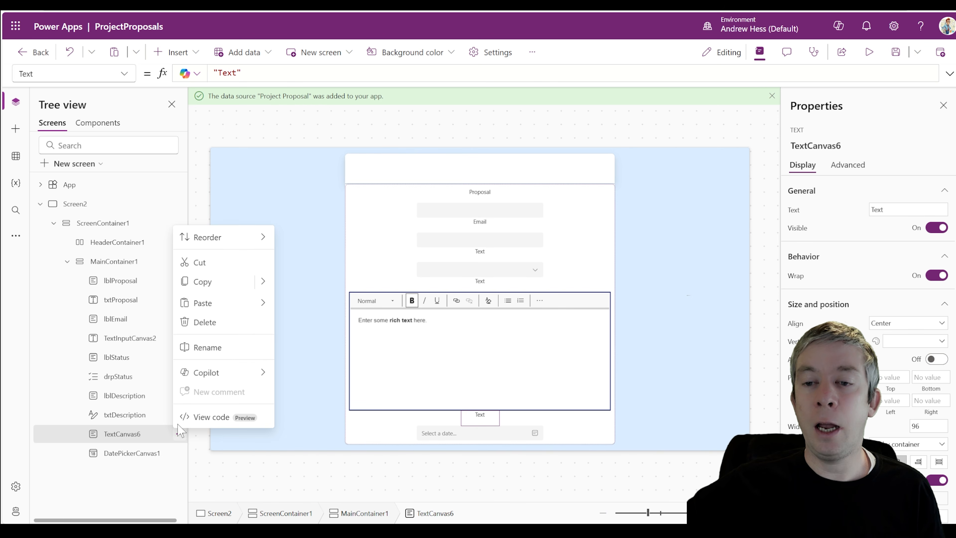
pyautogui.click(211, 346)
pyautogui.write('lbl')
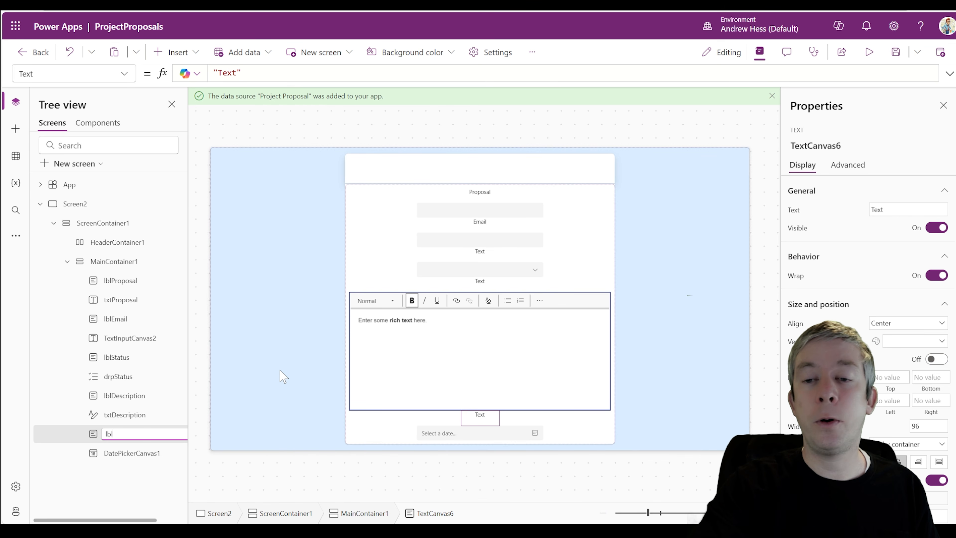
pyautogui.write('StartDate')
pyautogui.press('Return')
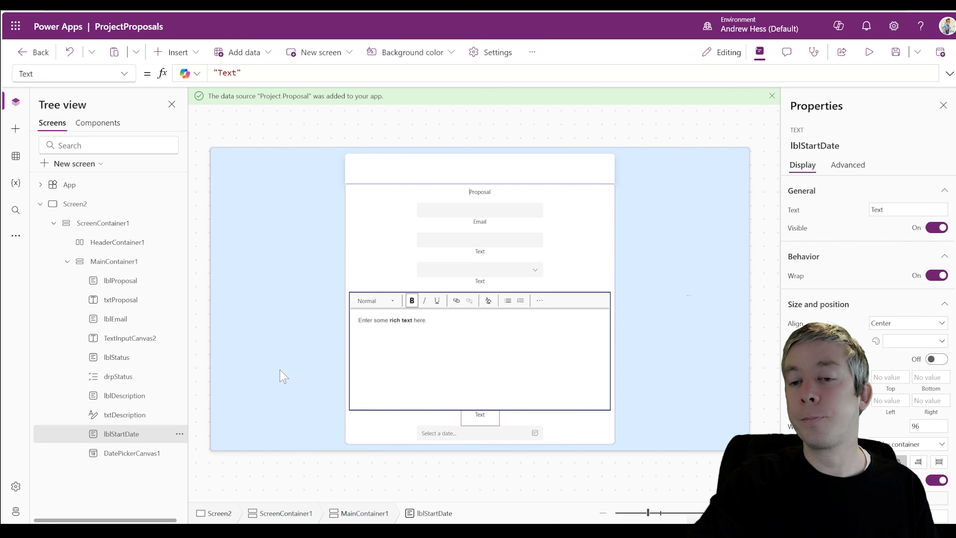
pyautogui.click(154, 452)
pyautogui.click(180, 453)
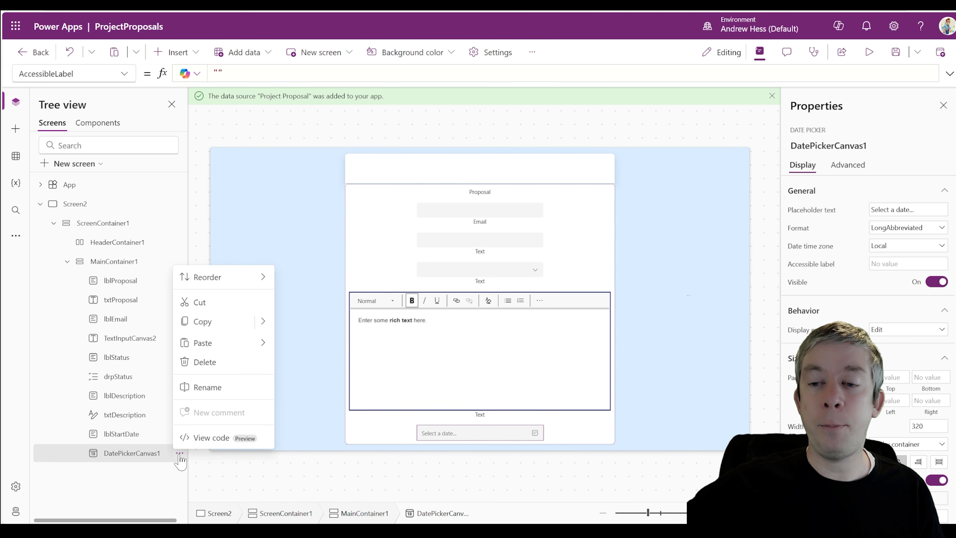
pyautogui.click(207, 385)
pyautogui.write('dte')
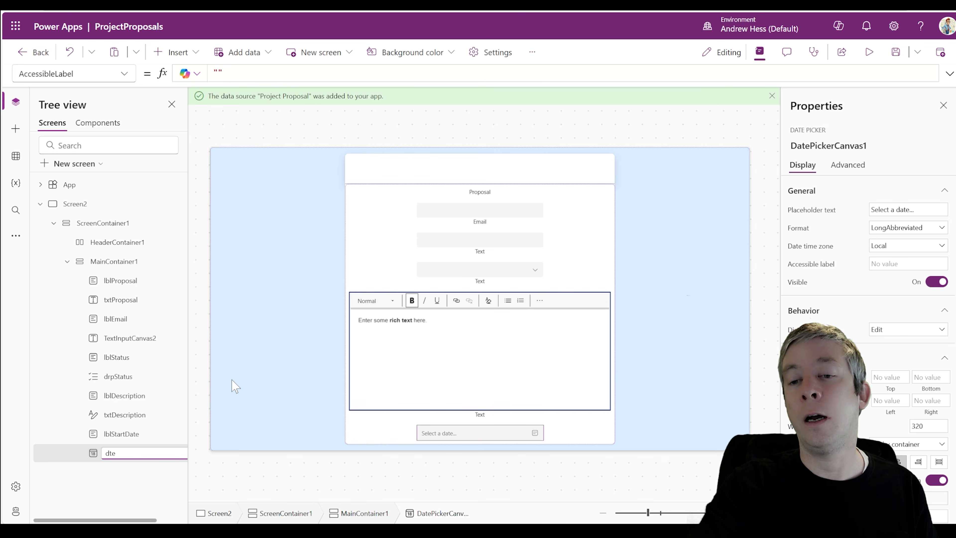
pyautogui.write('StartDate')
pyautogui.press('Return')
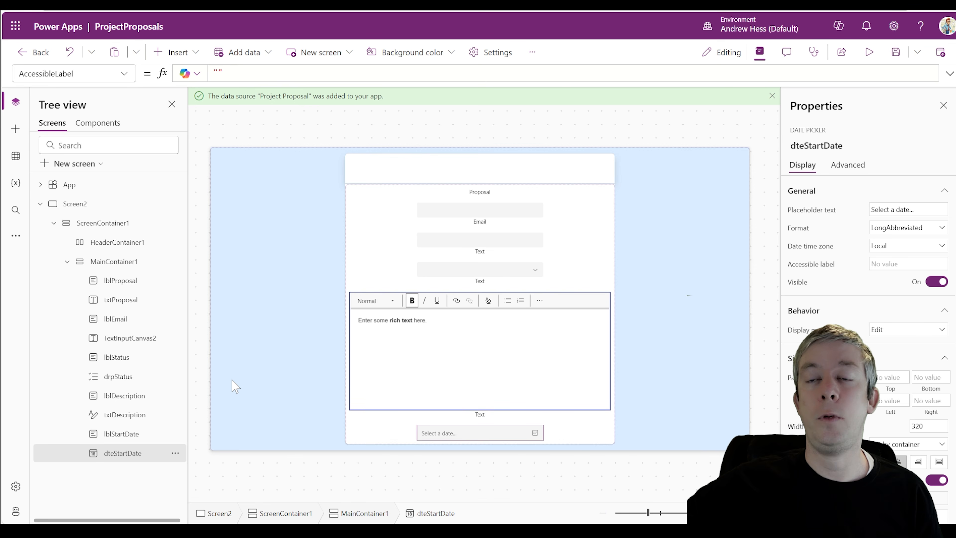
pyautogui.click(484, 256)
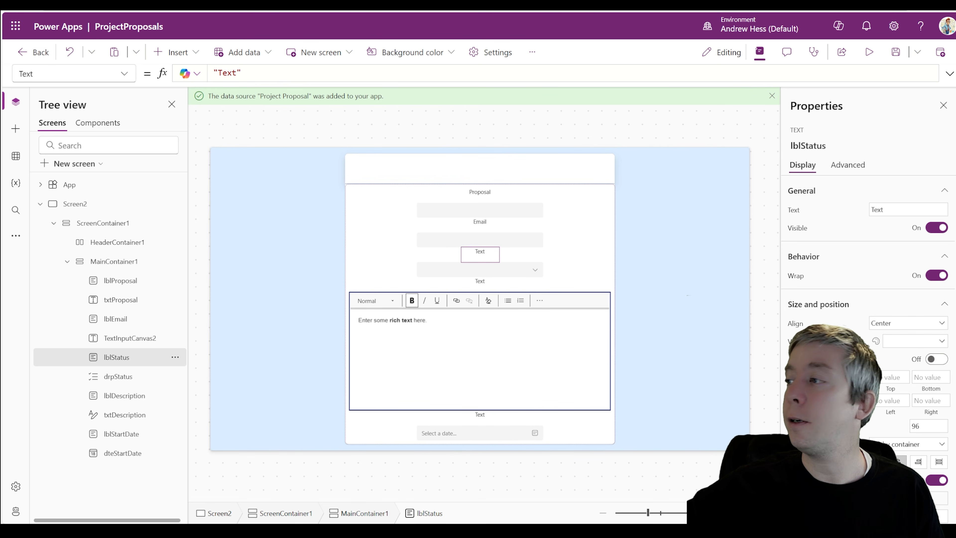
# Set the status label text to 'Statius' and the description label to 'Description', then preview
pyautogui.click(242, 73)
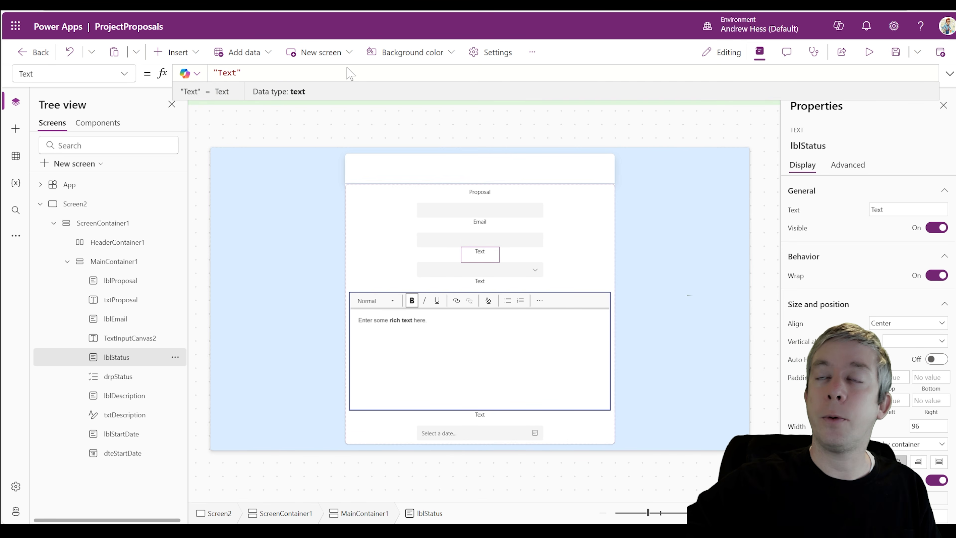
pyautogui.doubleClick(227, 73)
pyautogui.write('St')
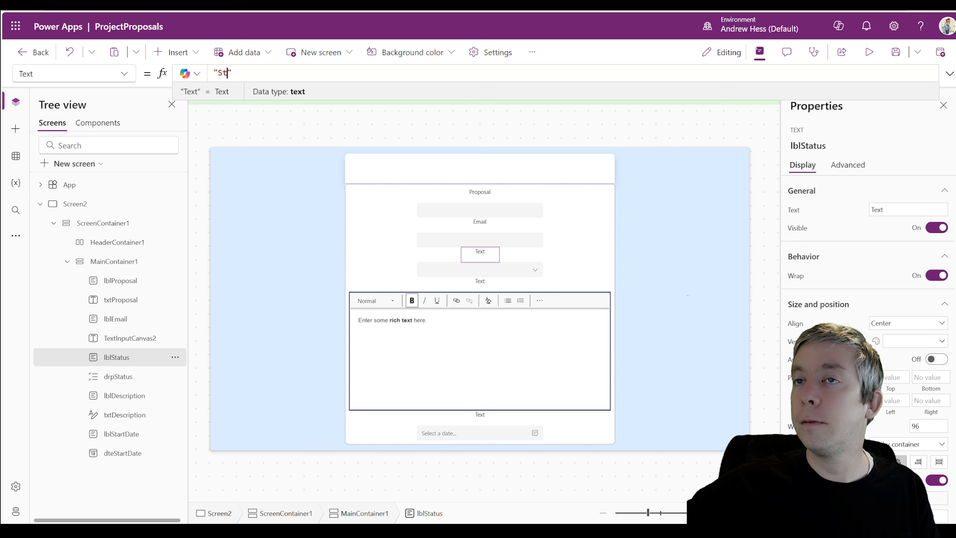
pyautogui.write('atius')
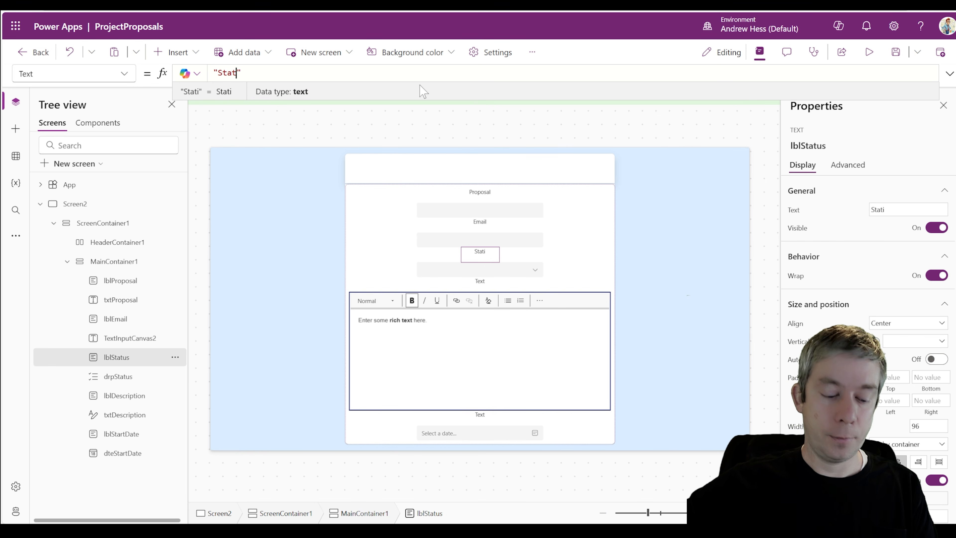
pyautogui.click(481, 286)
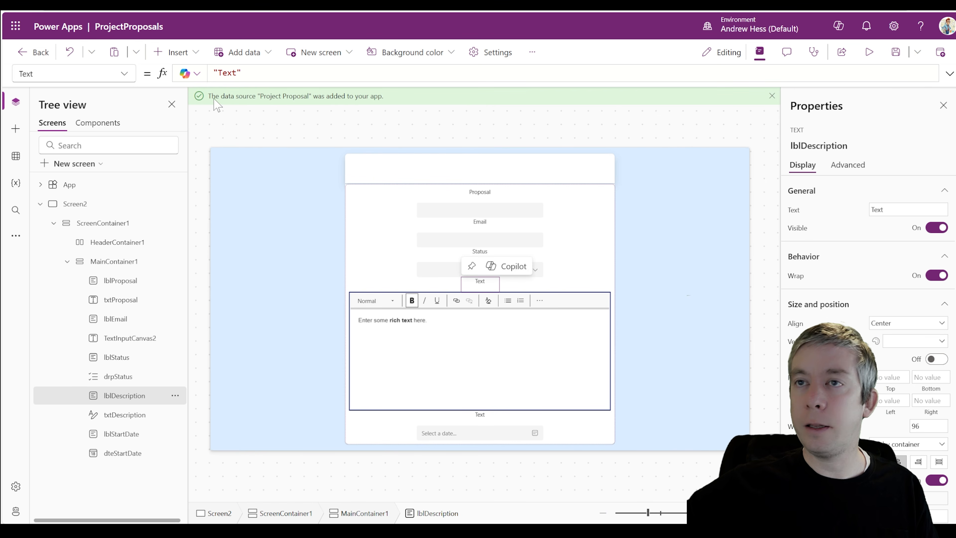
pyautogui.doubleClick(227, 73)
pyautogui.write('Descript')
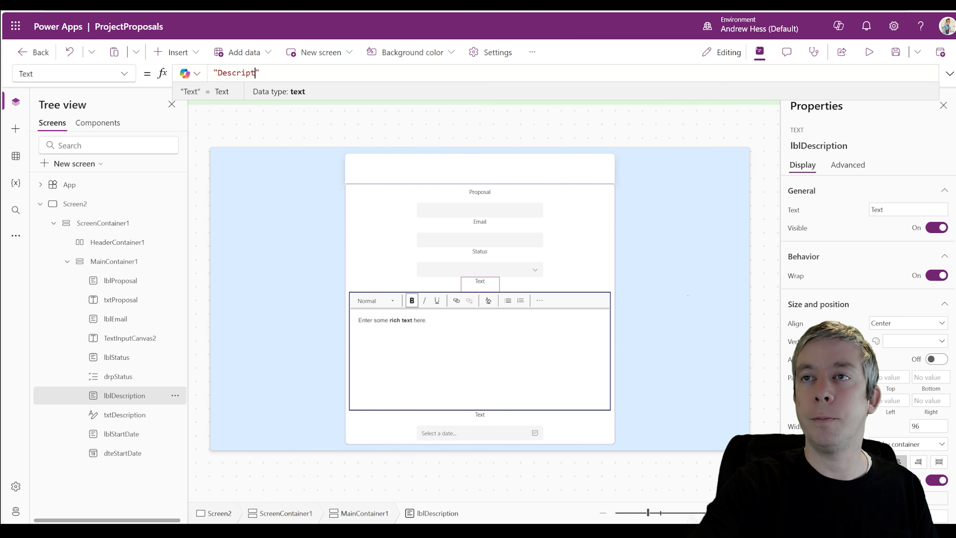
pyautogui.write('ion')
pyautogui.click(542, 245)
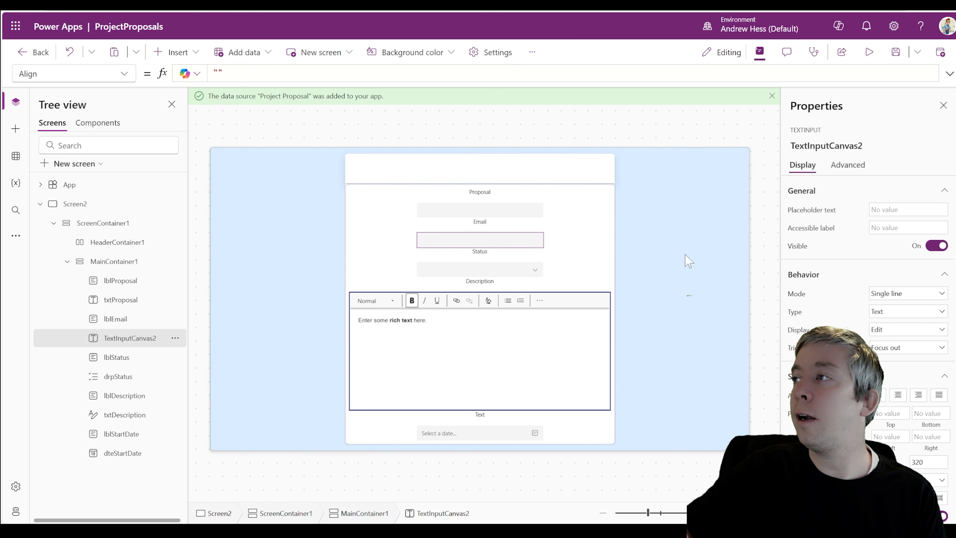
pyautogui.click(869, 52)
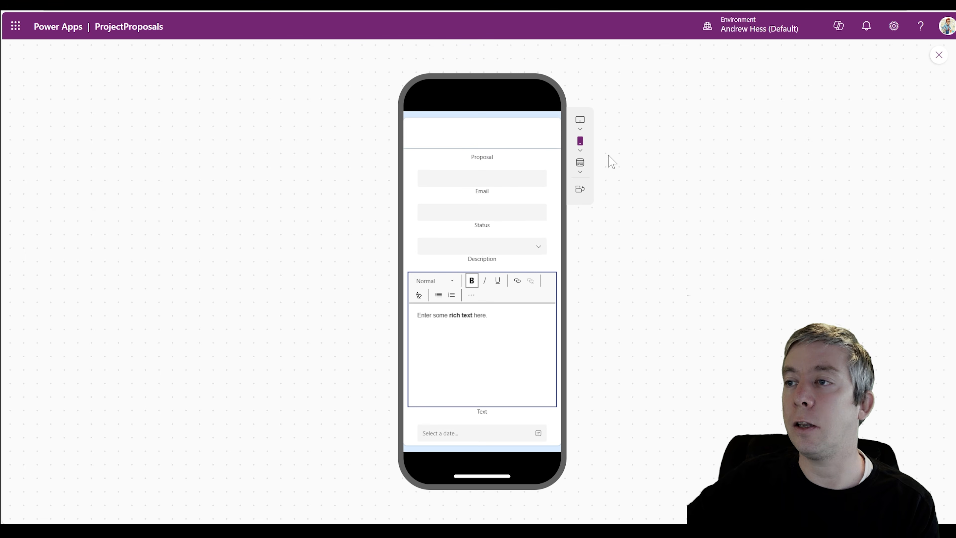
# Switch the preview to Canvas size, then close the preview
pyautogui.click(580, 164)
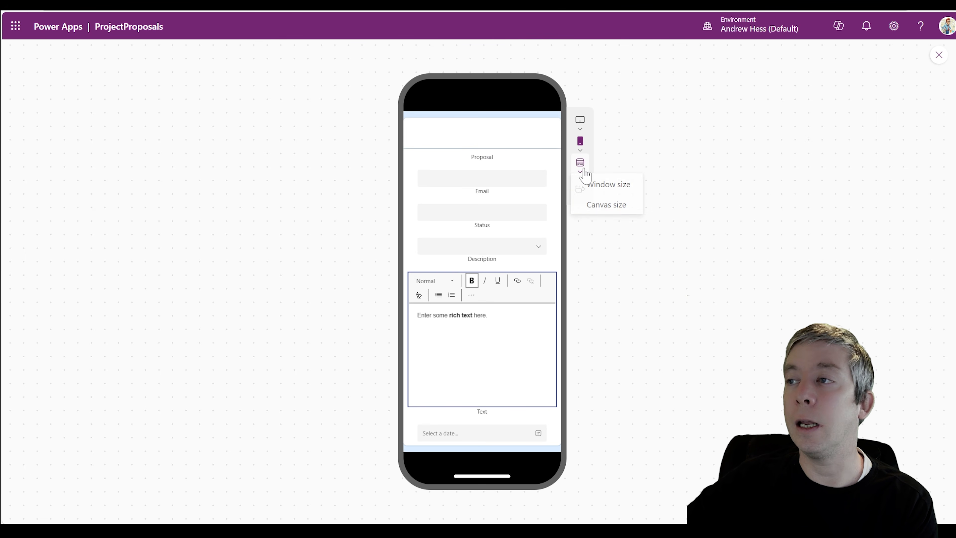
pyautogui.click(603, 205)
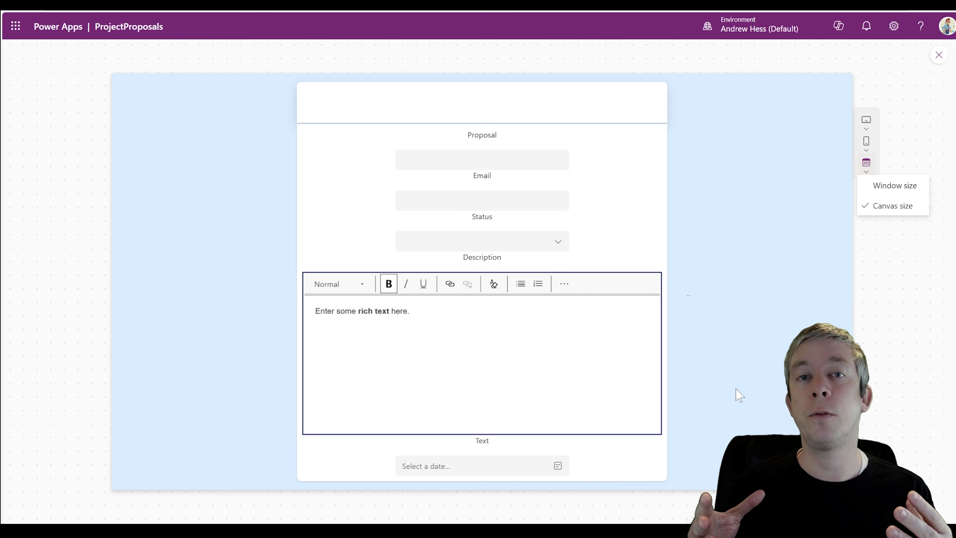
pyautogui.click(938, 56)
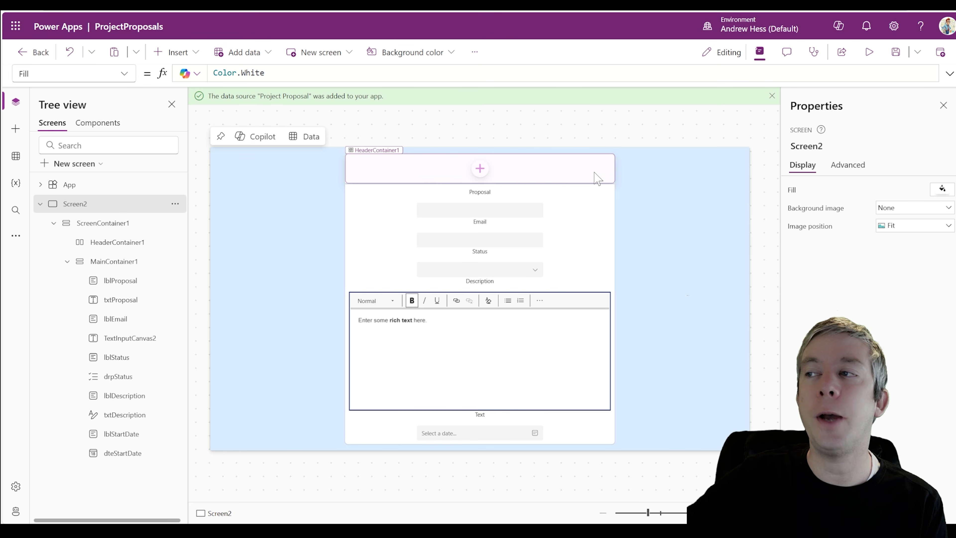
# Preview the form, then select the start date label to change its text to Proposal Start Date
pyautogui.click(589, 181)
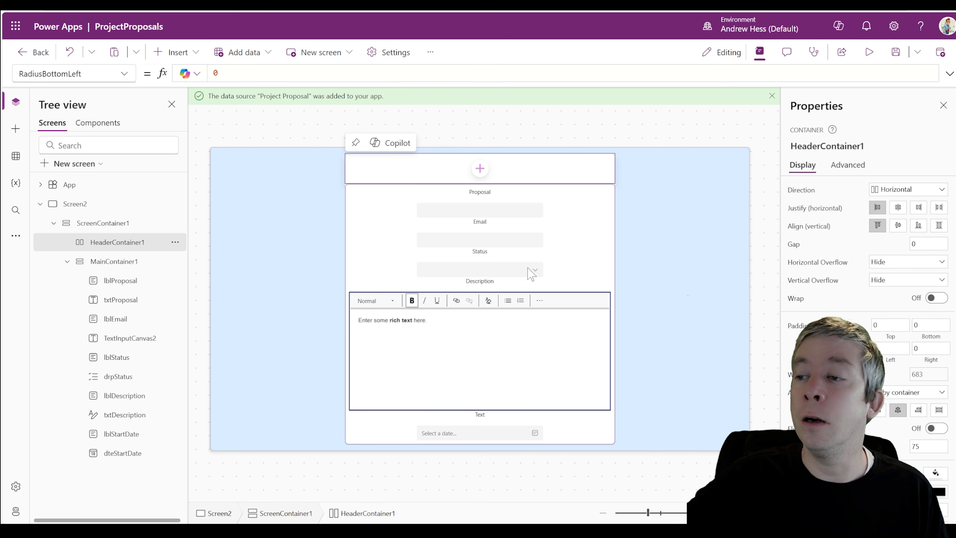
pyautogui.press('F5')
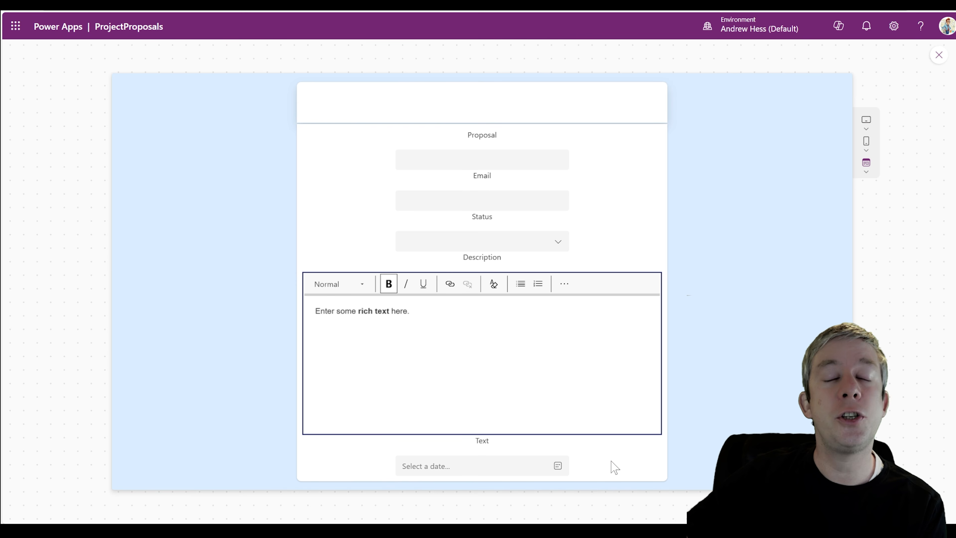
pyautogui.click(939, 55)
pyautogui.click(489, 415)
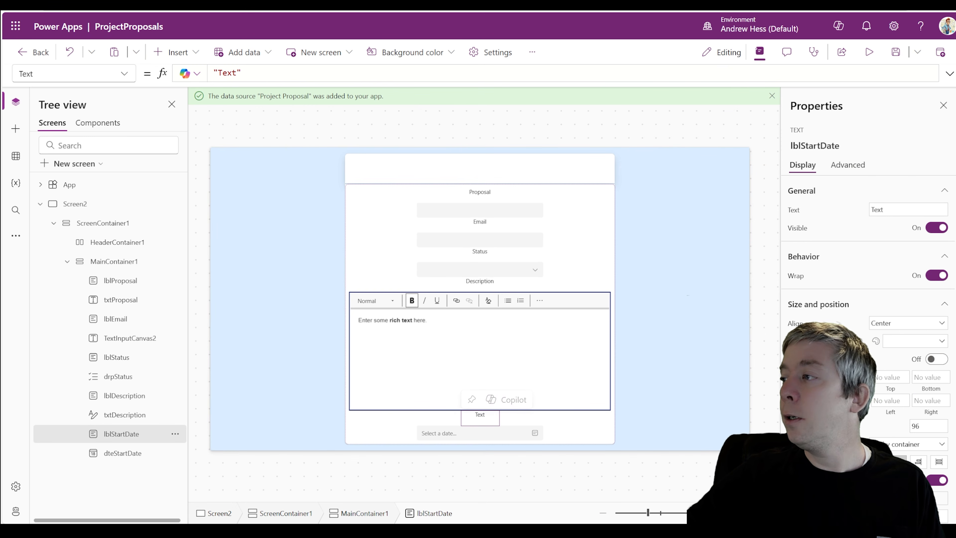
pyautogui.click(877, 210)
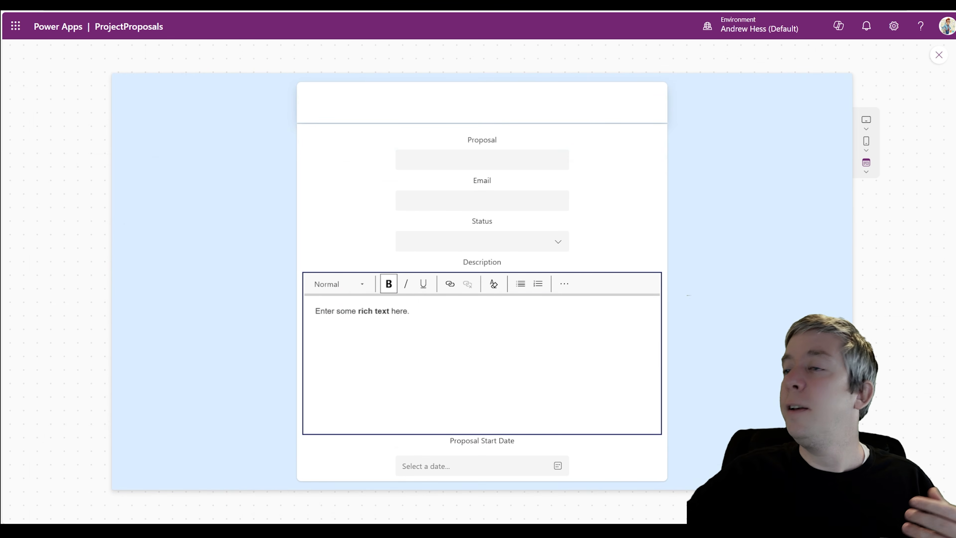
# Add two text labels to the header container, then delete them again
pyautogui.click(938, 55)
pyautogui.click(576, 176)
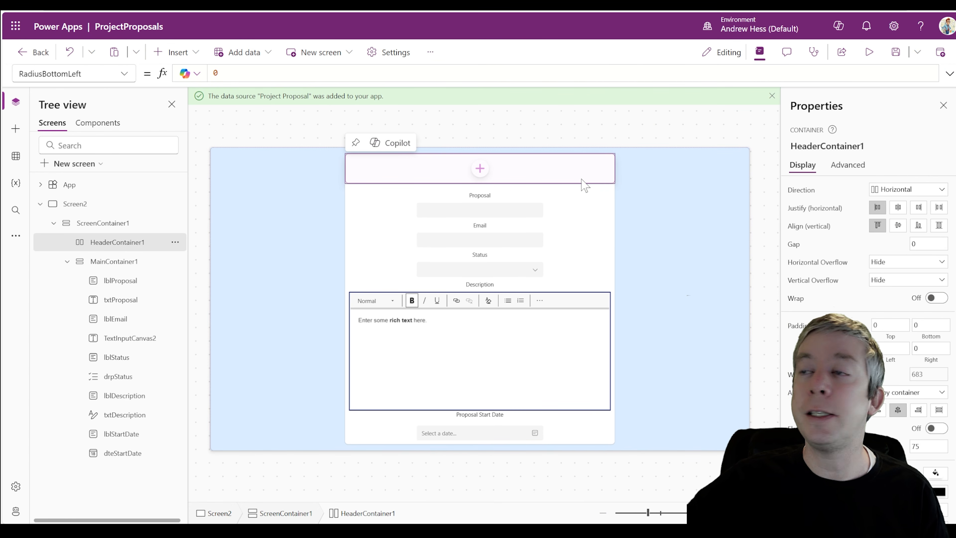
pyautogui.click(175, 52)
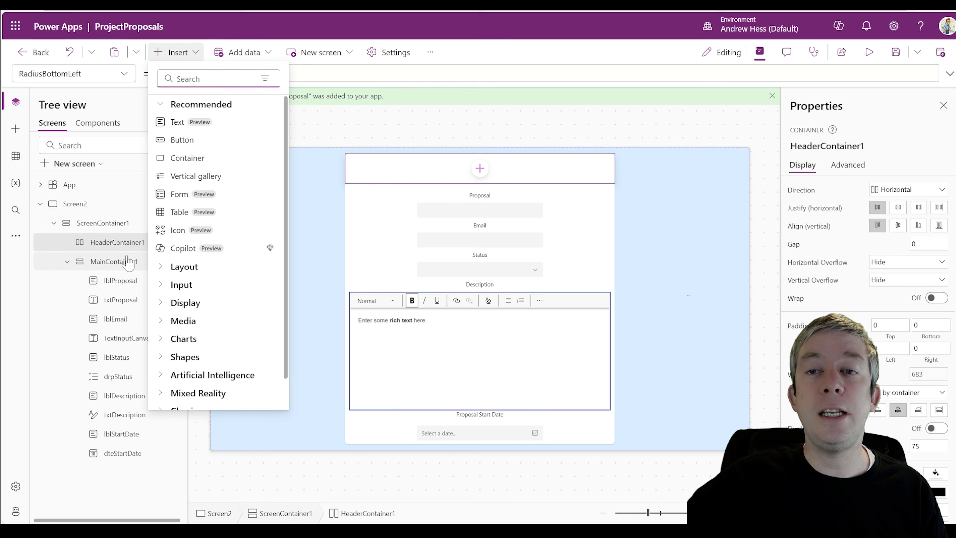
pyautogui.click(114, 248)
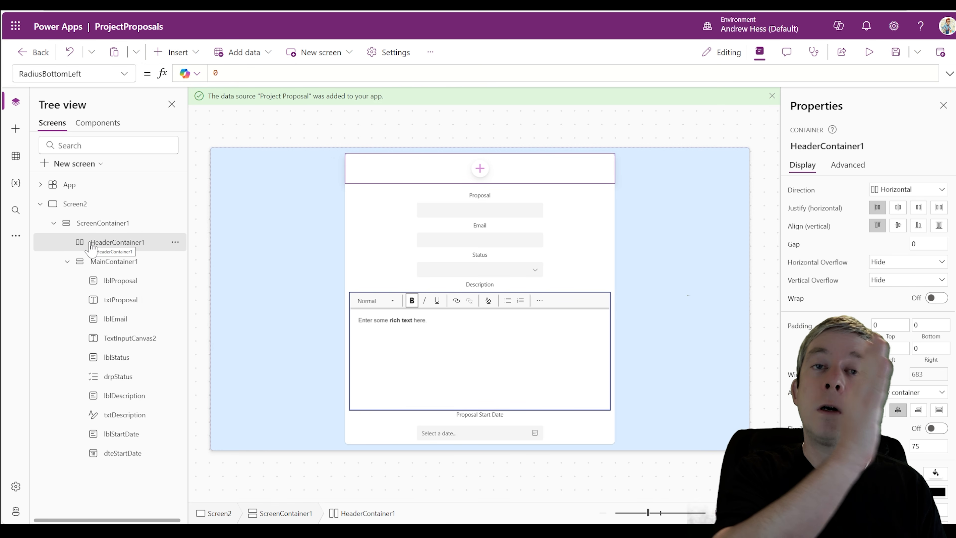
pyautogui.click(177, 52)
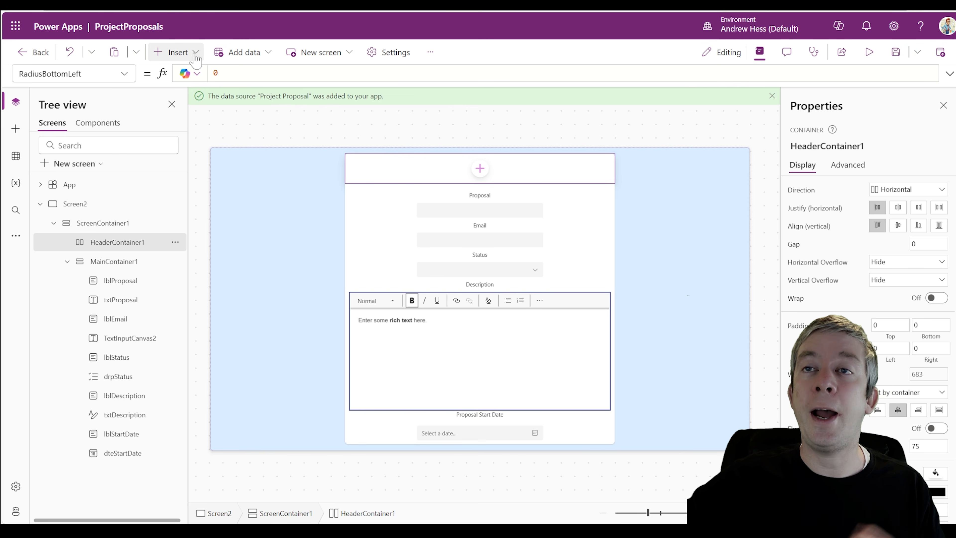
pyautogui.click(188, 124)
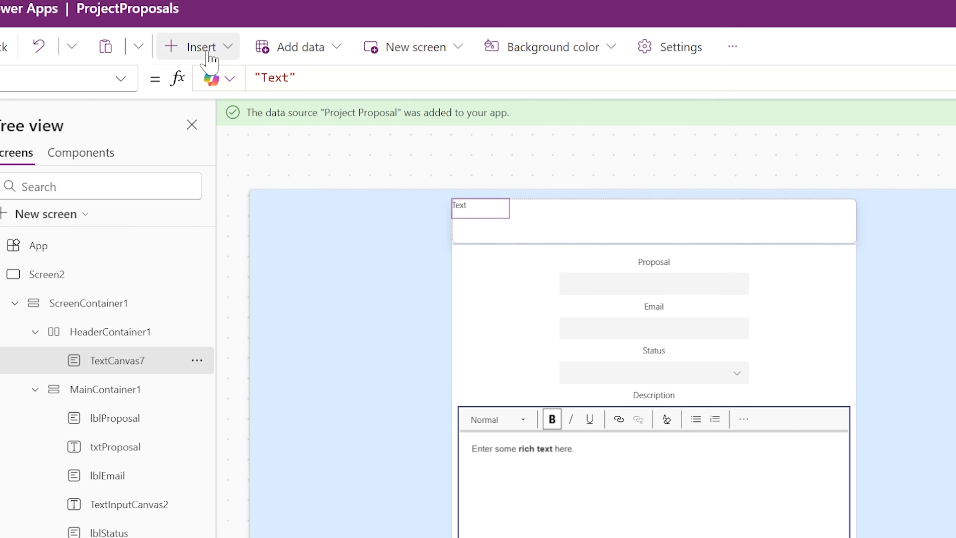
pyautogui.click(211, 51)
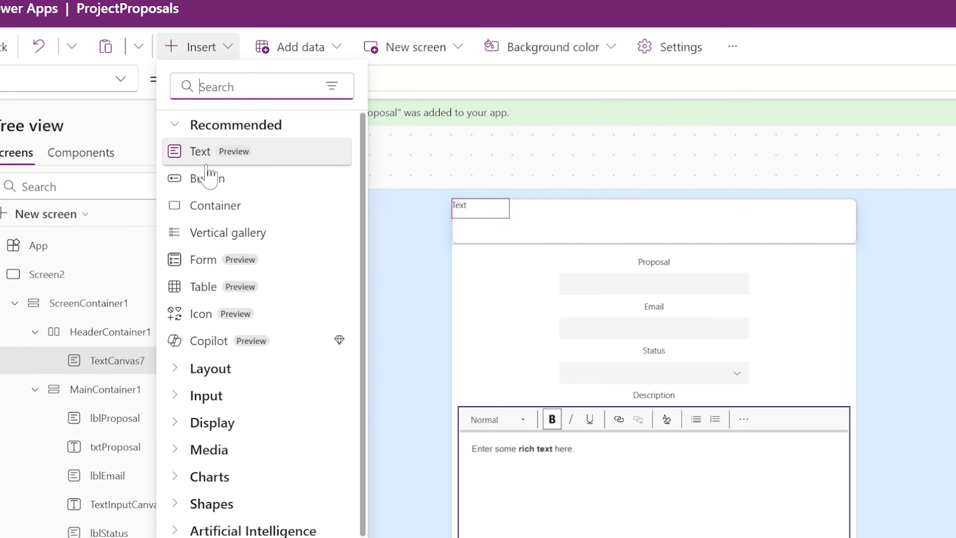
pyautogui.click(199, 151)
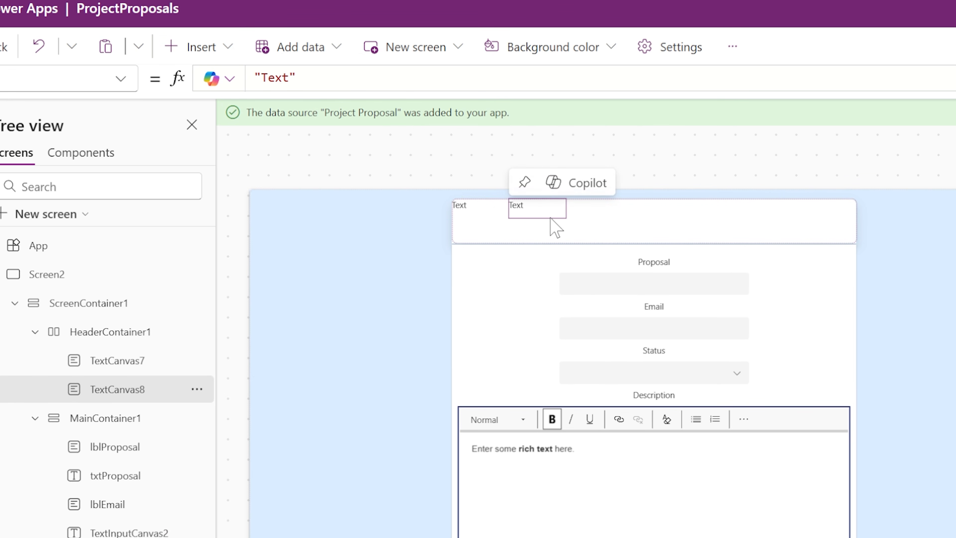
pyautogui.press('Delete')
pyautogui.click(476, 212)
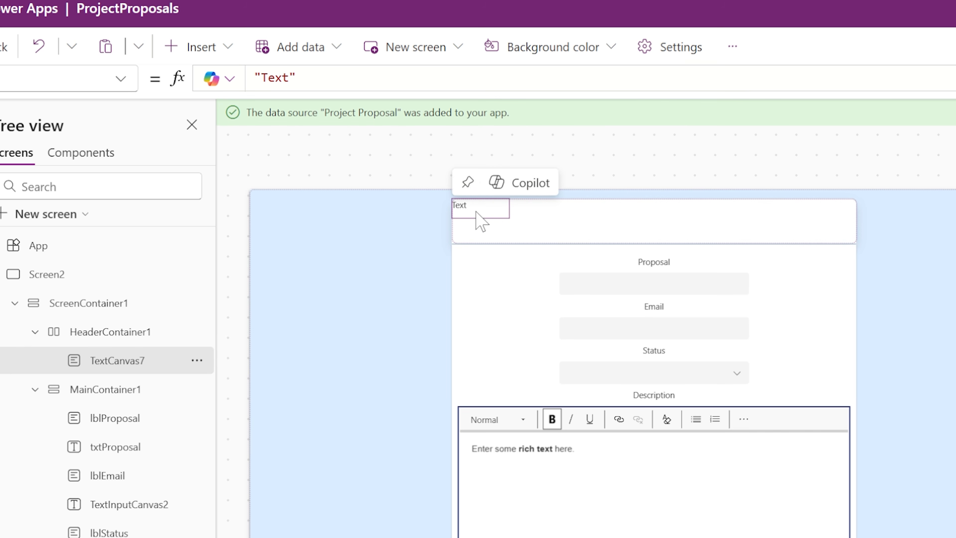
pyautogui.press('Delete')
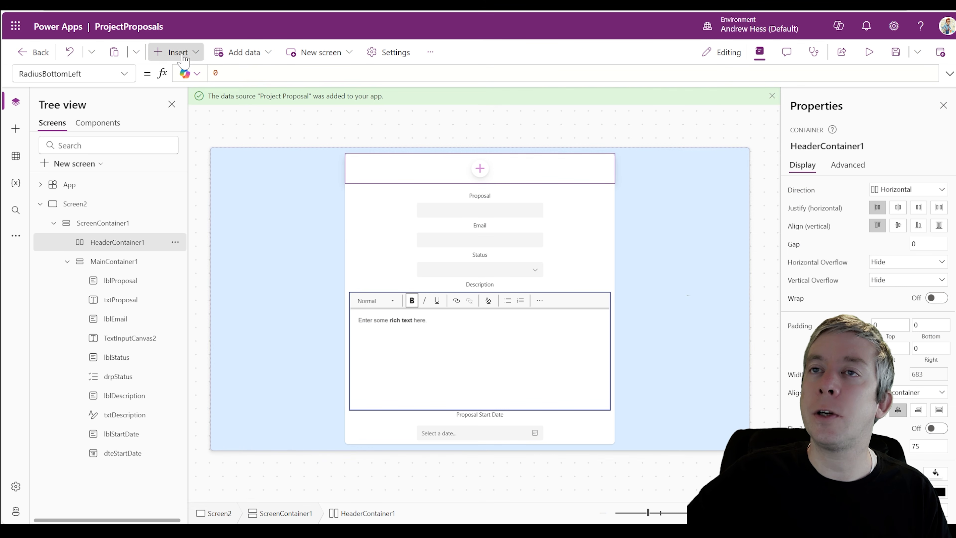
# Search 'save' and insert the Save icon into the header
pyautogui.click(178, 52)
pyautogui.write('save')
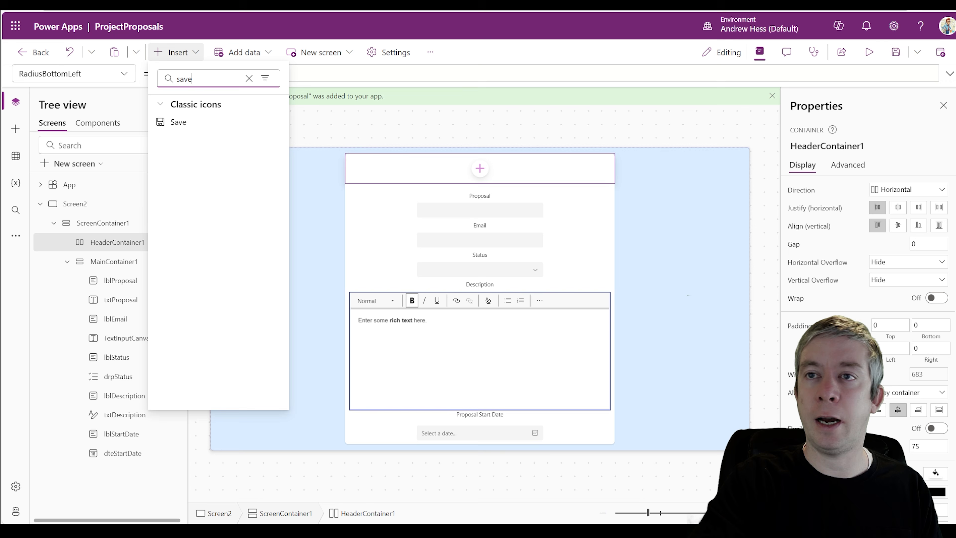
pyautogui.click(178, 124)
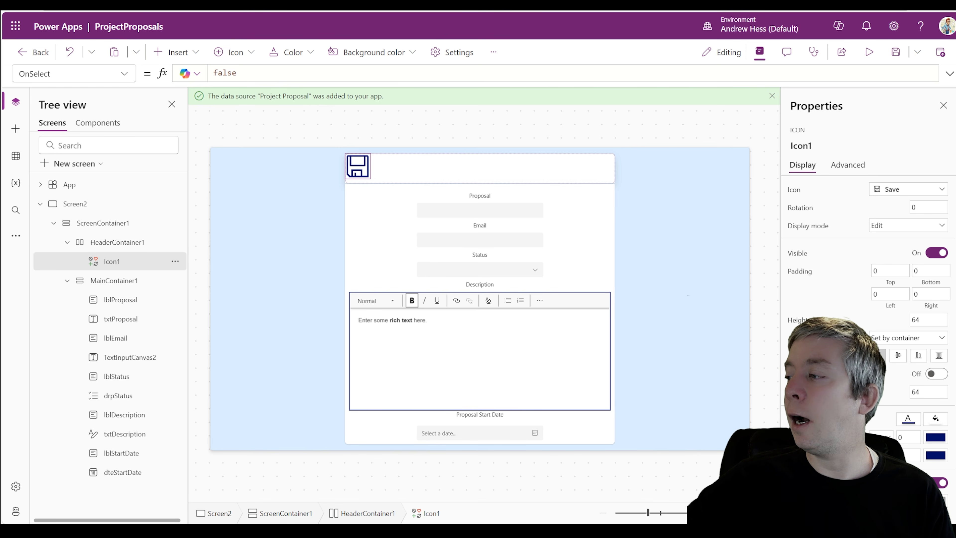
# Justify the header contents to End with right padding 20 and top padding 5, then preview
pyautogui.scroll(-1, 842, 319)
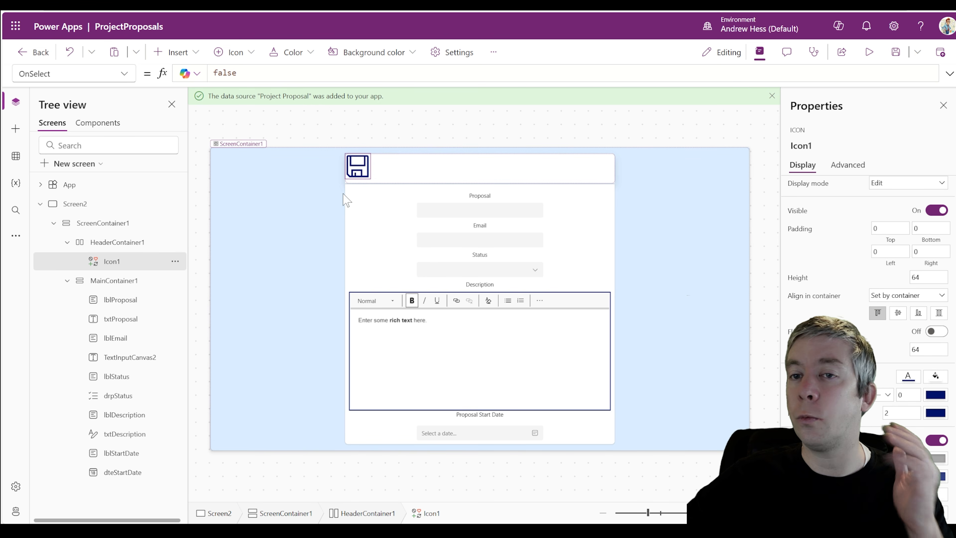
pyautogui.click(446, 178)
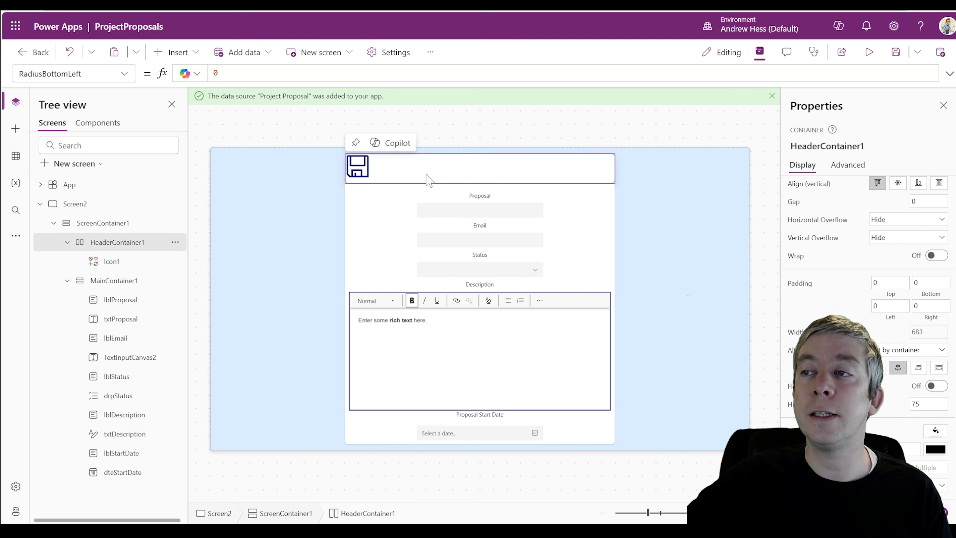
pyautogui.scroll(1, 907, 206)
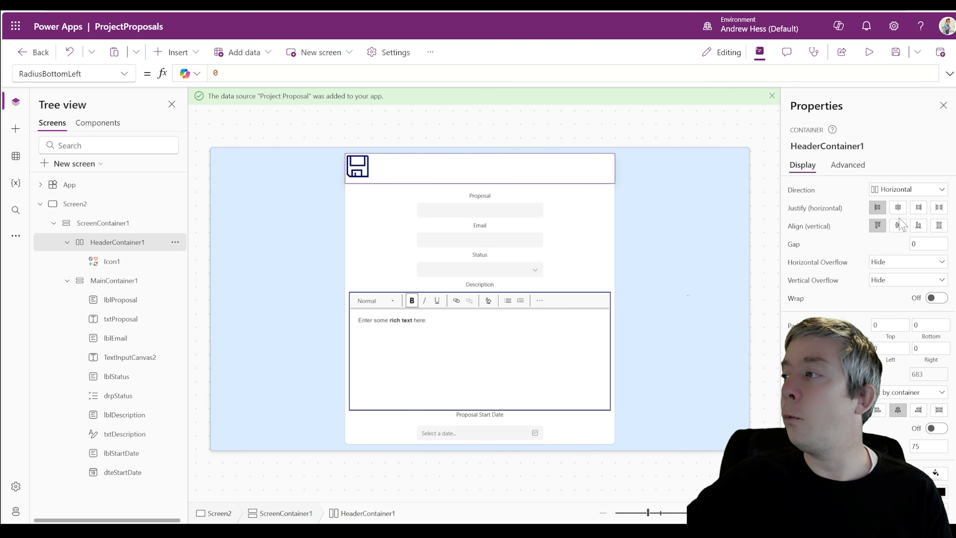
pyautogui.click(918, 208)
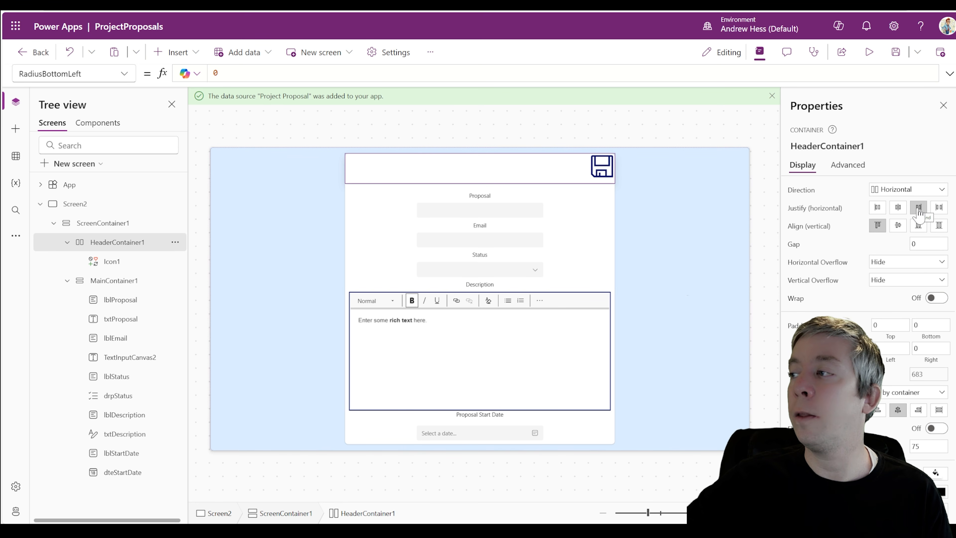
pyautogui.scroll(-1, 929, 264)
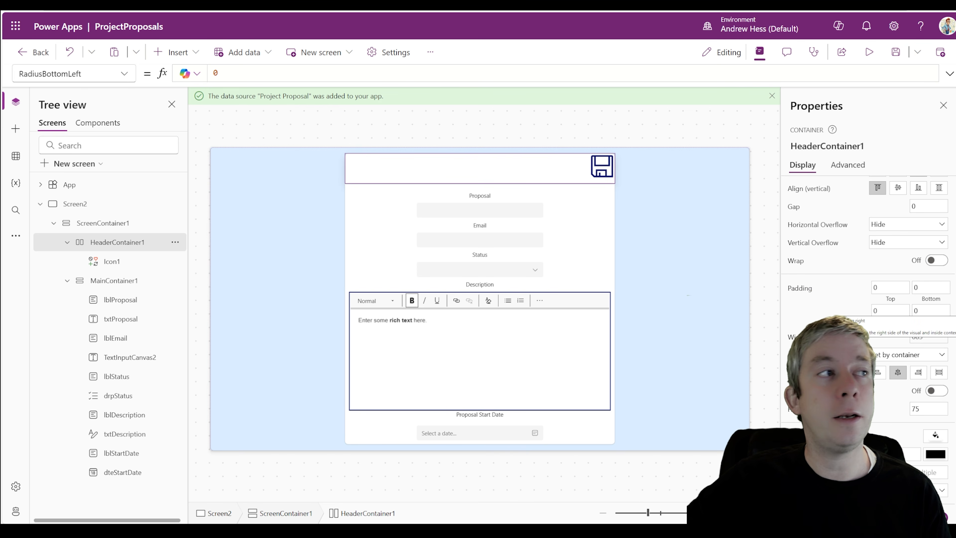
pyautogui.scroll(-1, 930, 312)
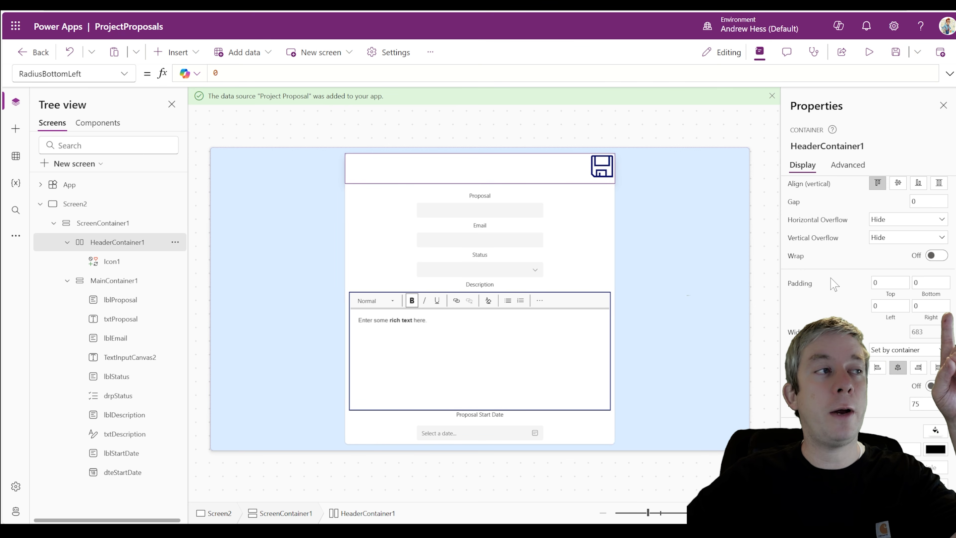
pyautogui.click(929, 305)
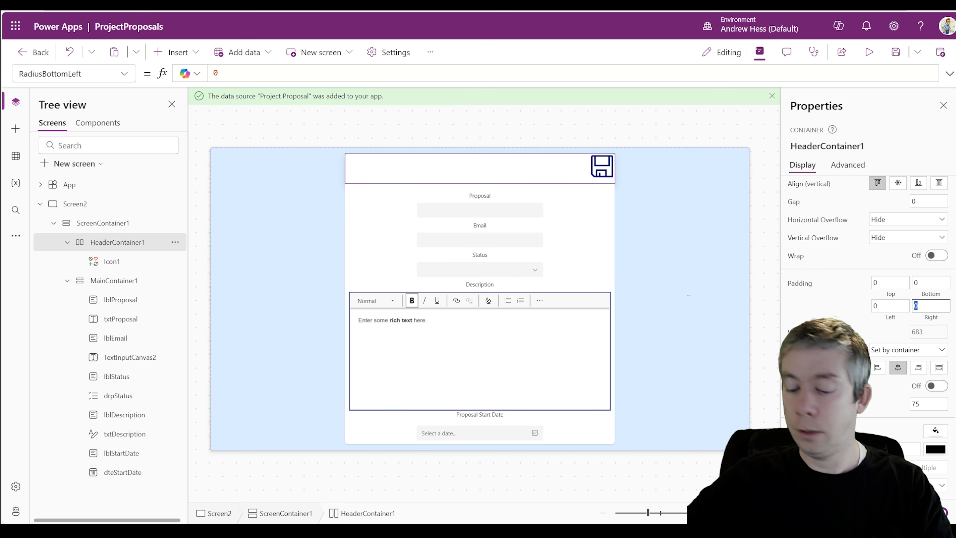
pyautogui.click(877, 282)
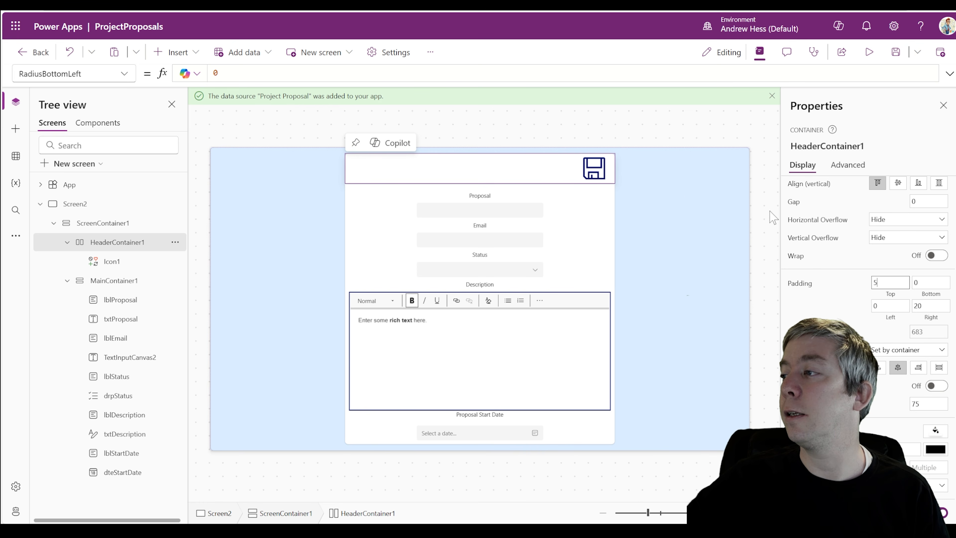
pyautogui.click(869, 52)
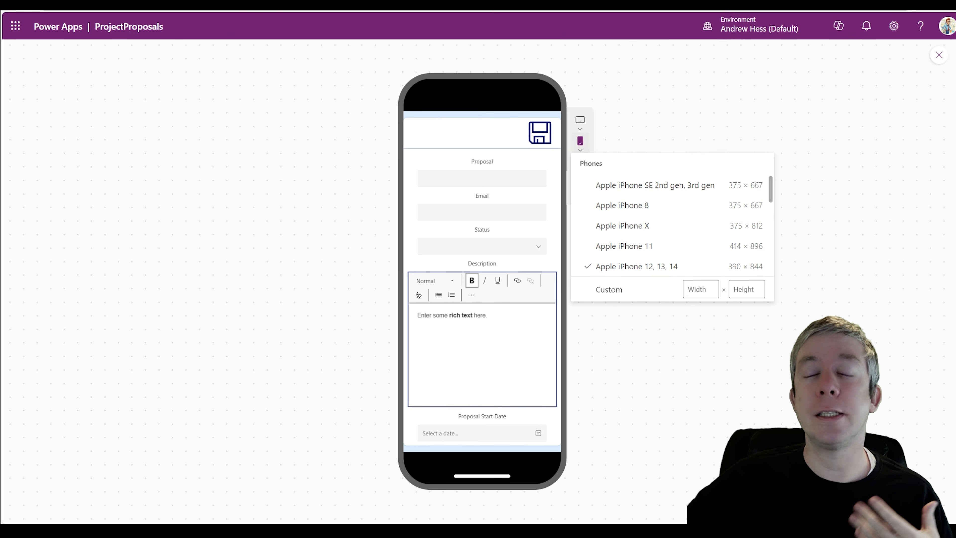
# Dismiss the phone device list, show the preview at Canvas size, then exit the preview
pyautogui.click(625, 118)
pyautogui.click(581, 172)
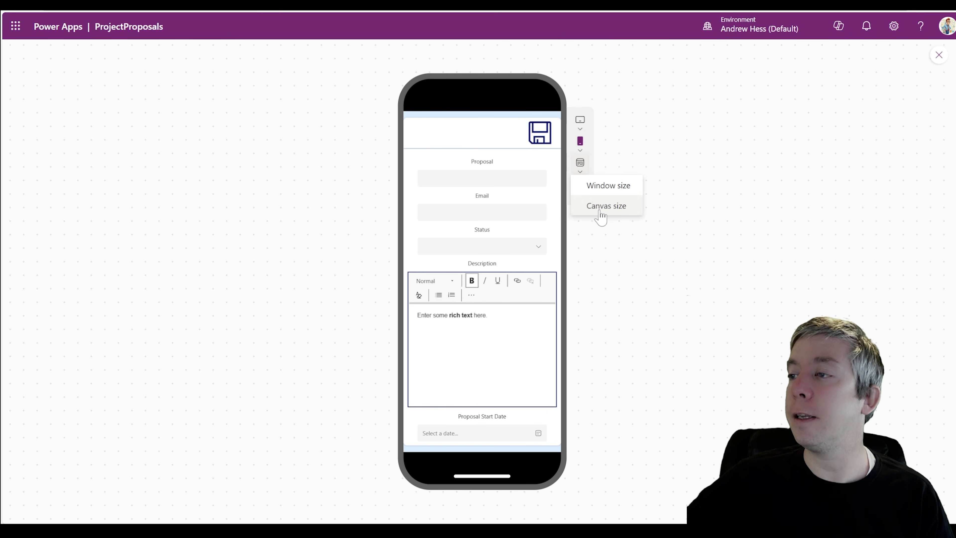
pyautogui.click(602, 205)
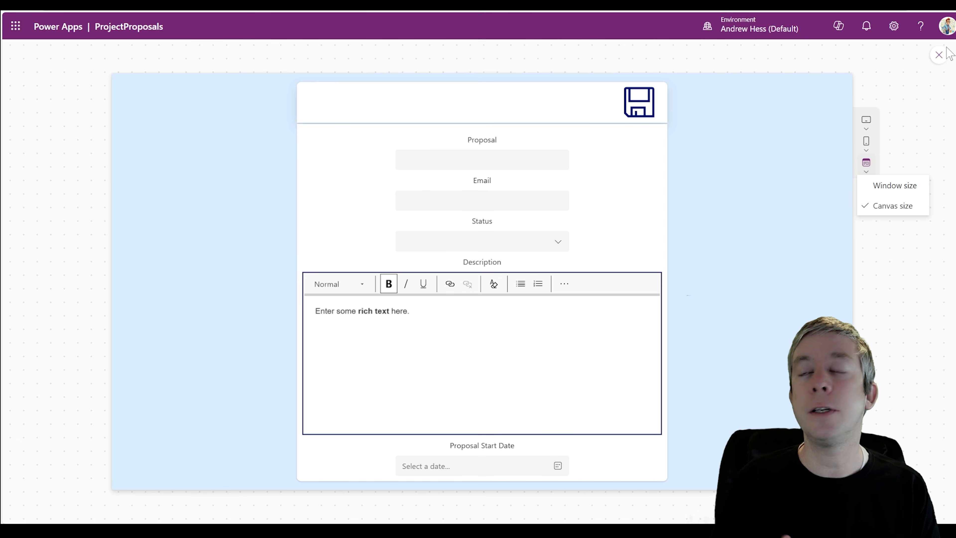
pyautogui.click(938, 55)
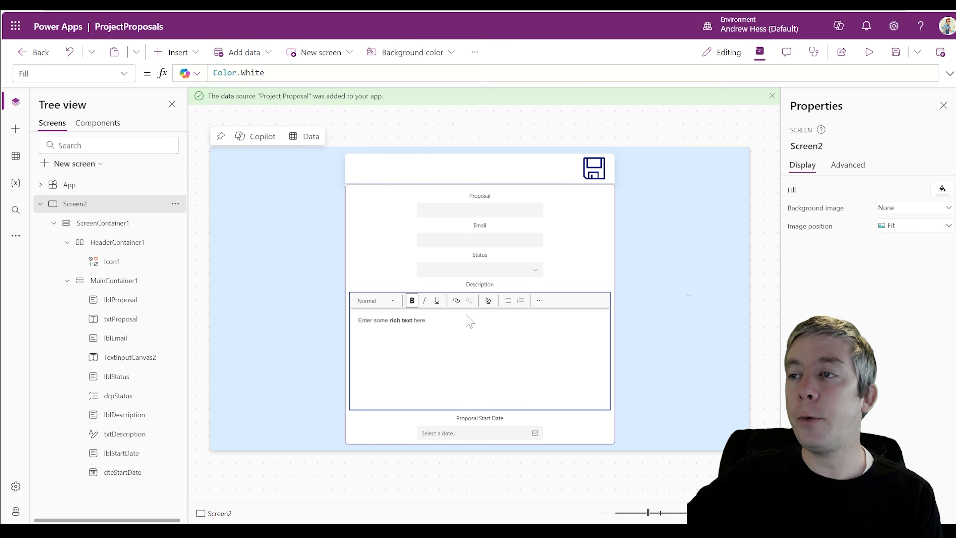
# Replace the save icon's OnSelect value false with SubmitForm(Form1)
pyautogui.click(597, 174)
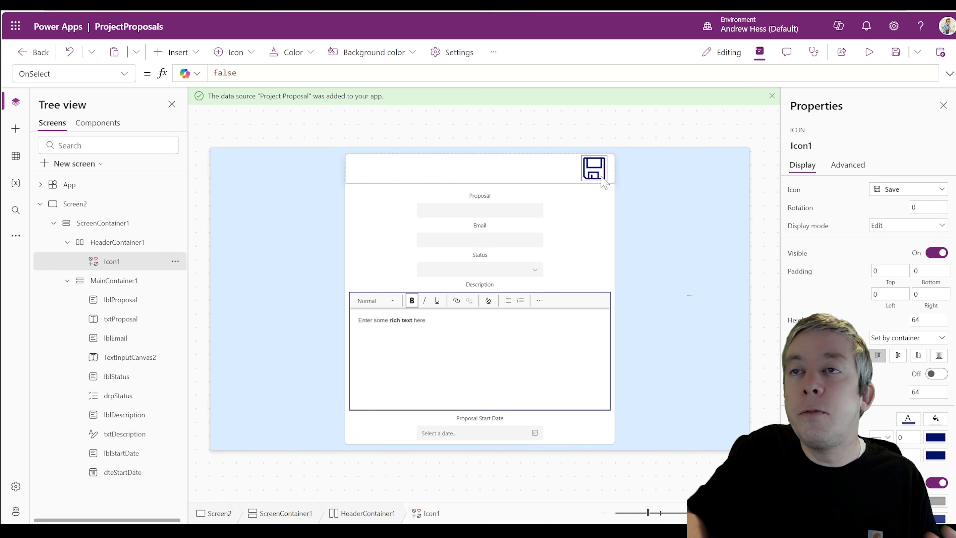
pyautogui.click(949, 74)
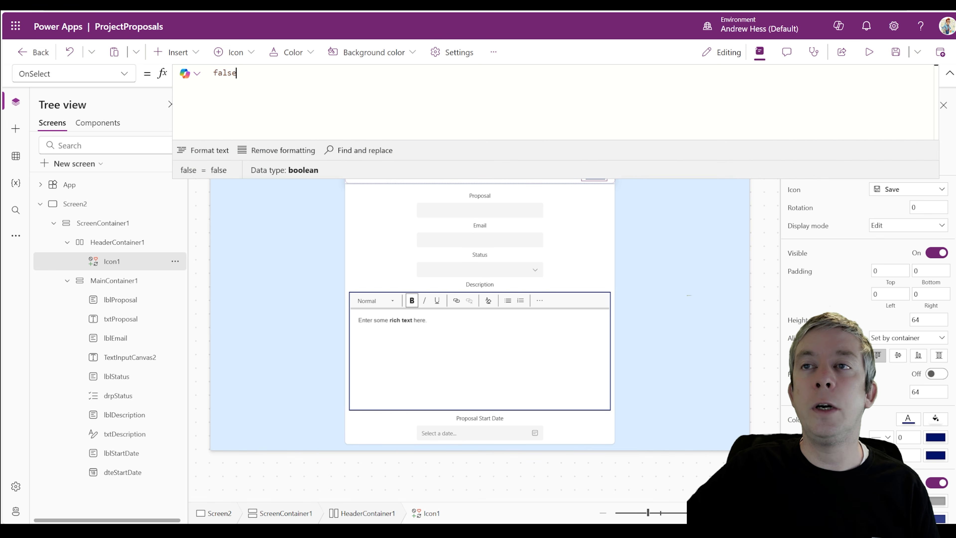
pyautogui.press('BackSpace')
pyautogui.press('BackSpace')
pyautogui.press('BackSpace')
pyautogui.press('BackSpace')
pyautogui.press('BackSpace')
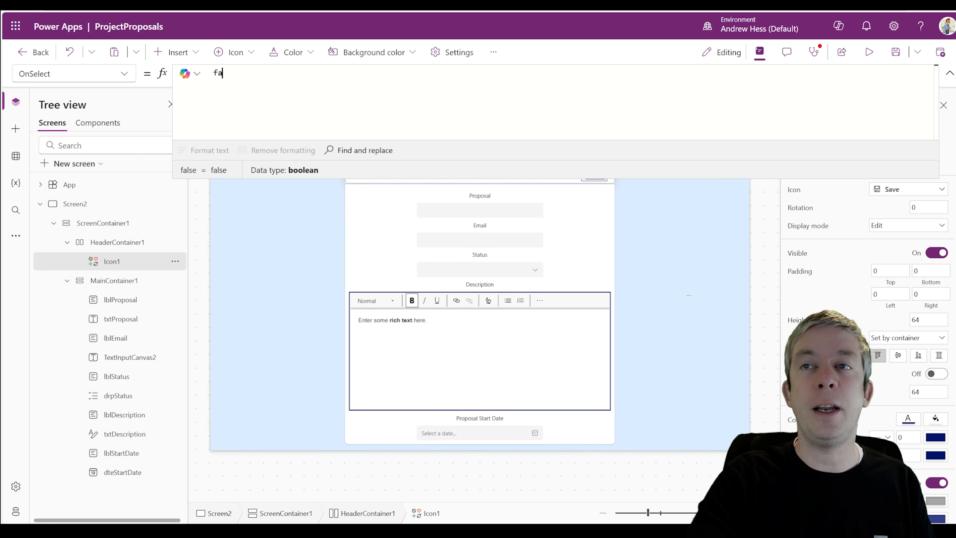
pyautogui.write('Submit')
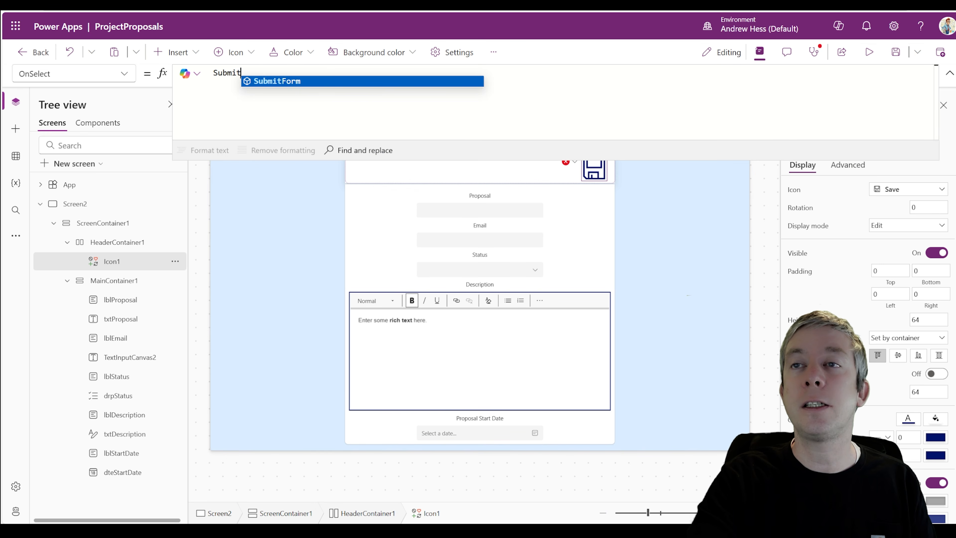
pyautogui.write('Form(Form1)')
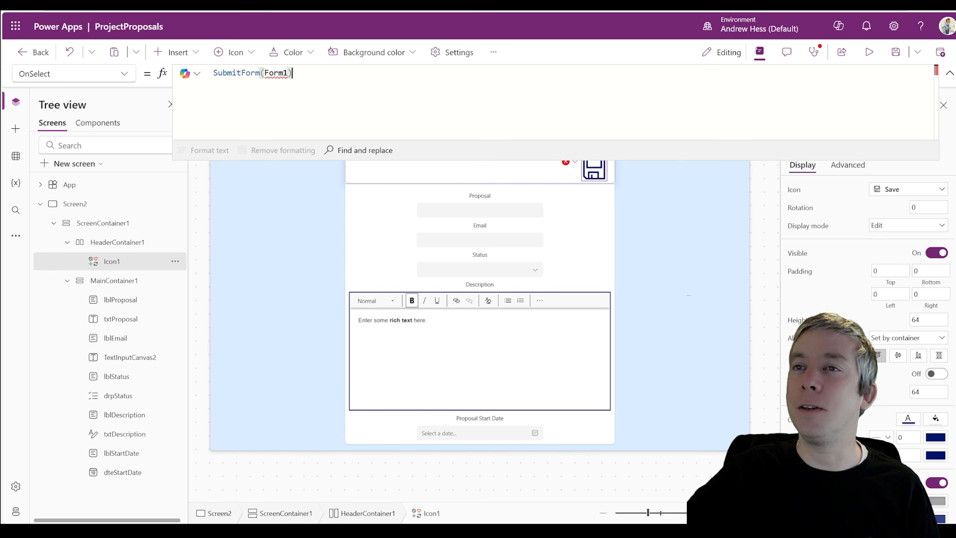
pyautogui.moveTo(293, 73); pyautogui.dragTo(217, 73)
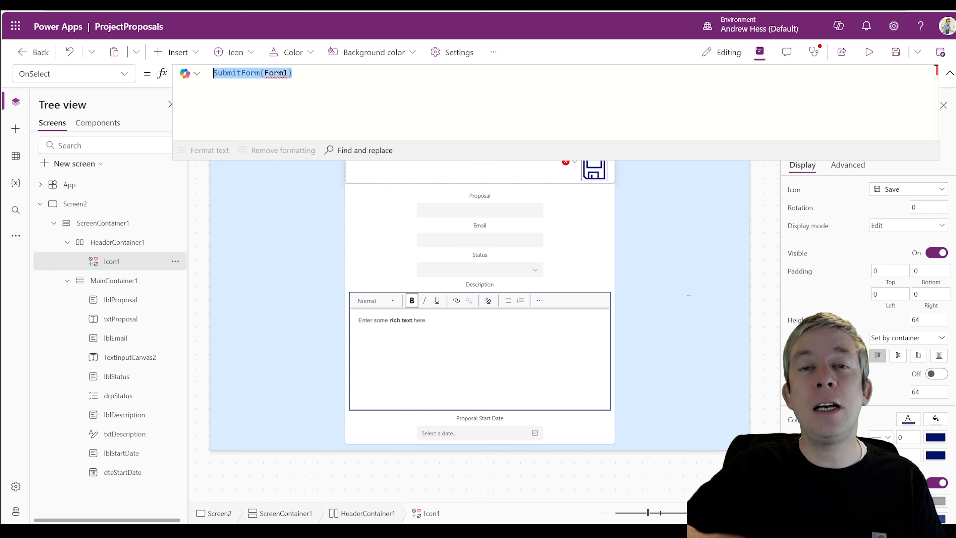
pyautogui.press('BackSpace')
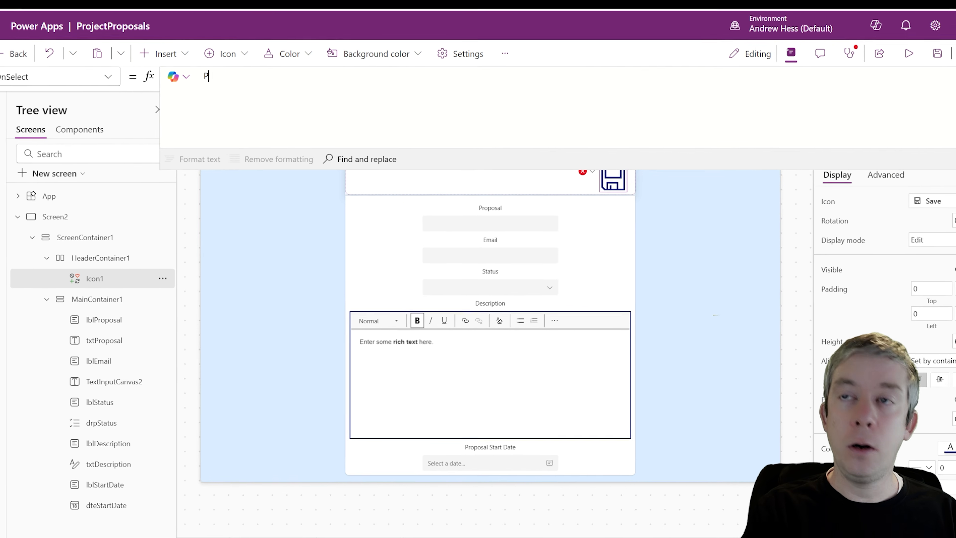
pyautogui.write('Patch(')
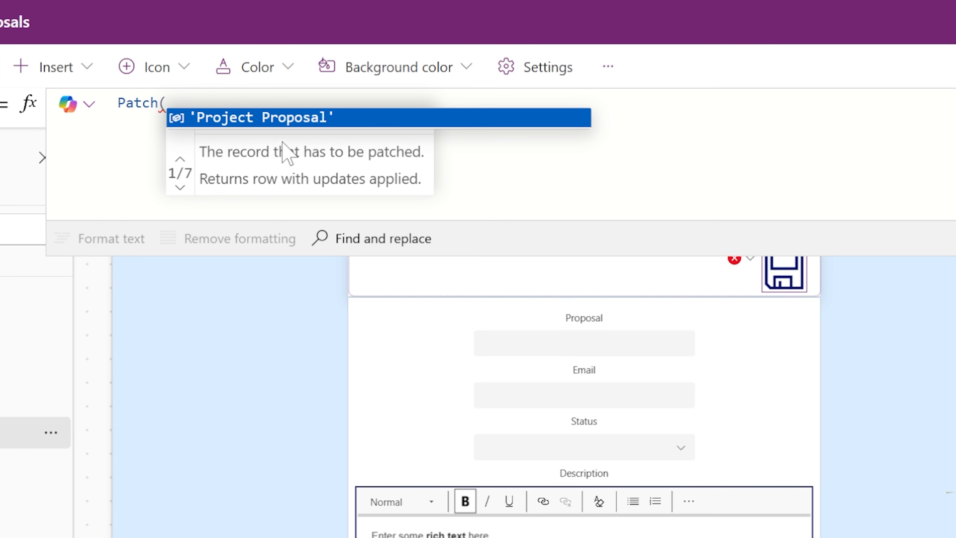
pyautogui.click(243, 118)
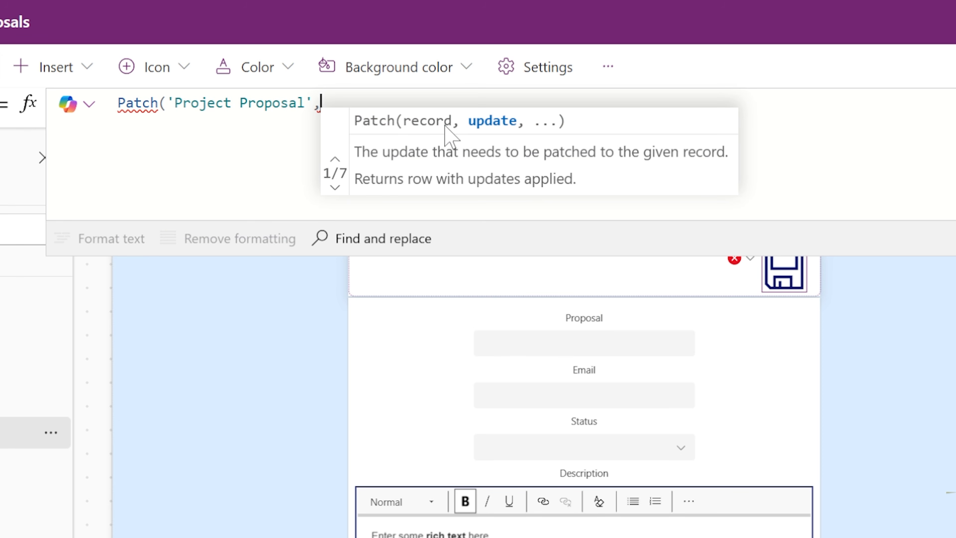
pyautogui.write('Default')
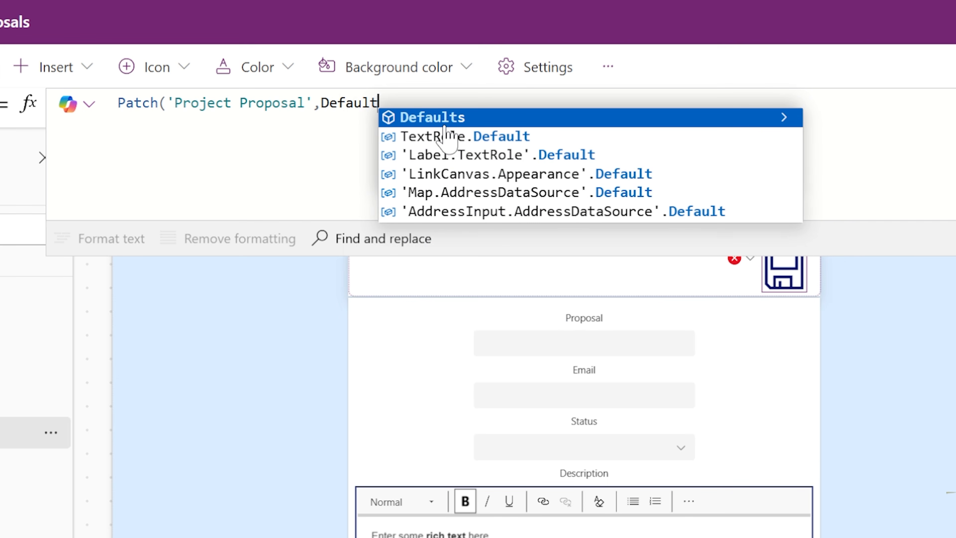
pyautogui.write('s(')
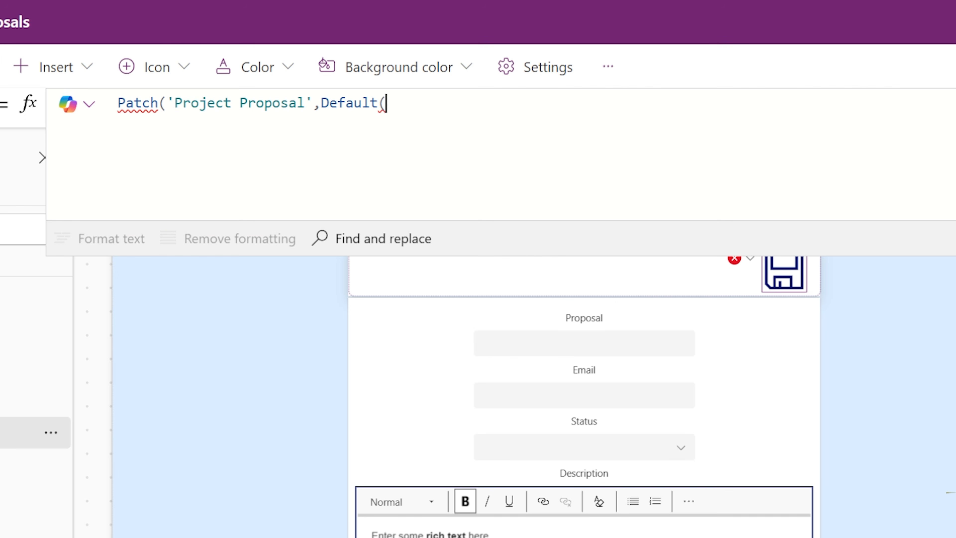
pyautogui.write("'Project Proposal'")
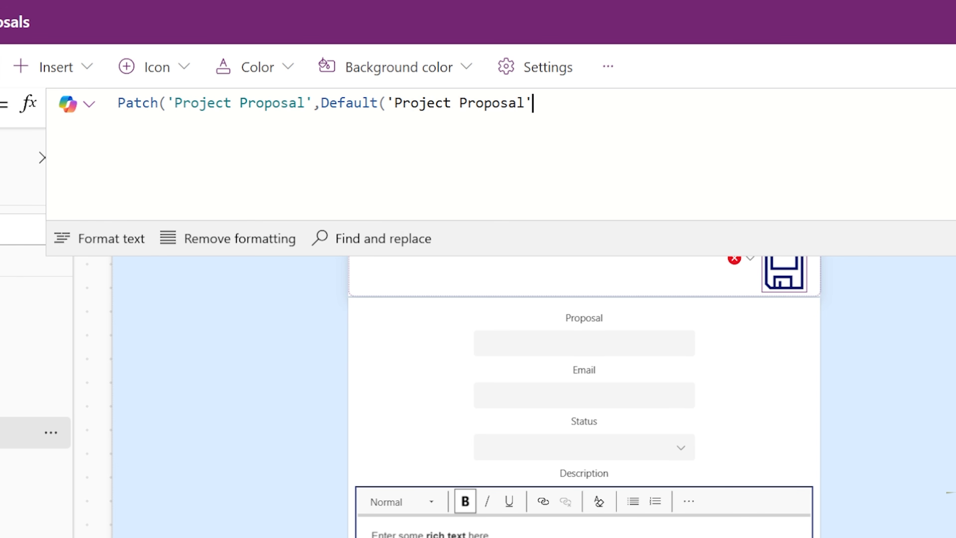
pyautogui.write('),')
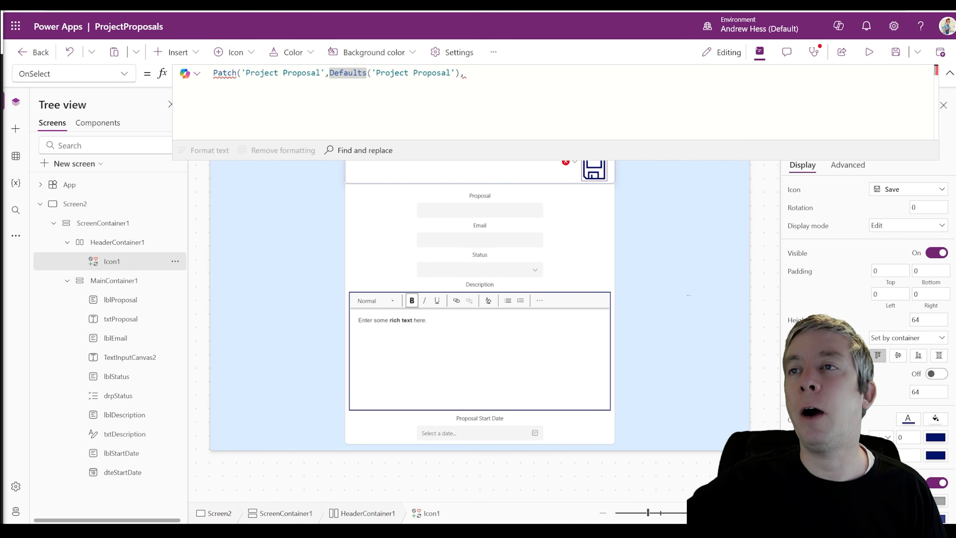
pyautogui.hotkey('shift', 'Right')
pyautogui.hotkey('shift', 'Right')
pyautogui.hotkey('shift', 'Right')
pyautogui.hotkey('shift', 'Right')
pyautogui.hotkey('shift', 'Right')
pyautogui.hotkey('shift', 'Right')
pyautogui.hotkey('shift', 'Right')
pyautogui.hotkey('shift', 'Right')
pyautogui.hotkey('shift', 'Right')
pyautogui.hotkey('shift', 'Right')
pyautogui.hotkey('shift', 'Right')
pyautogui.hotkey('shift', 'Right')
pyautogui.hotkey('shift', 'Right')
pyautogui.hotkey('shift', 'Right')
pyautogui.hotkey('shift', 'Right')
pyautogui.hotkey('shift', 'Right')
pyautogui.hotkey('shift', 'Right')
pyautogui.hotkey('shift', 'Right')
pyautogui.hotkey('shift', 'Right')
pyautogui.hotkey('shift', 'Right')
pyautogui.hotkey('shift', 'Left')
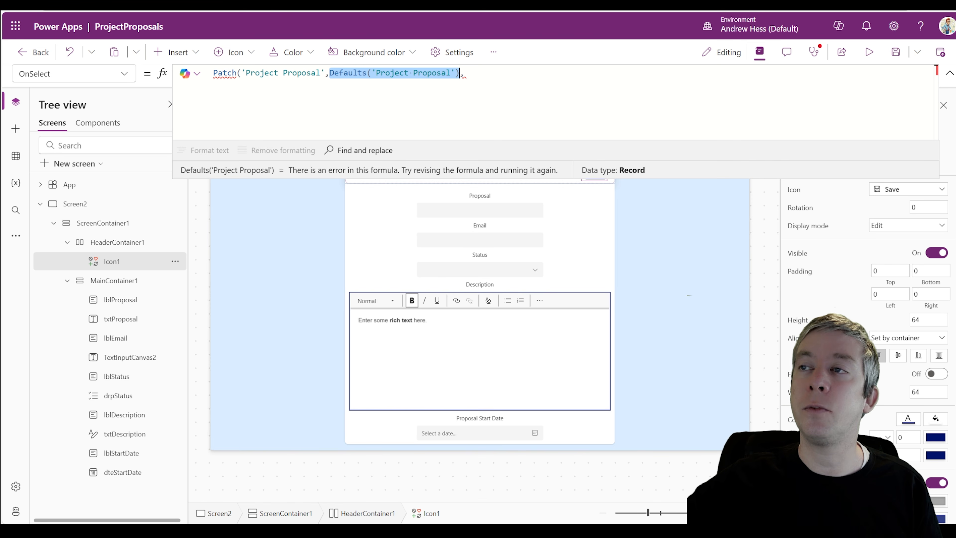
pyautogui.click(464, 73)
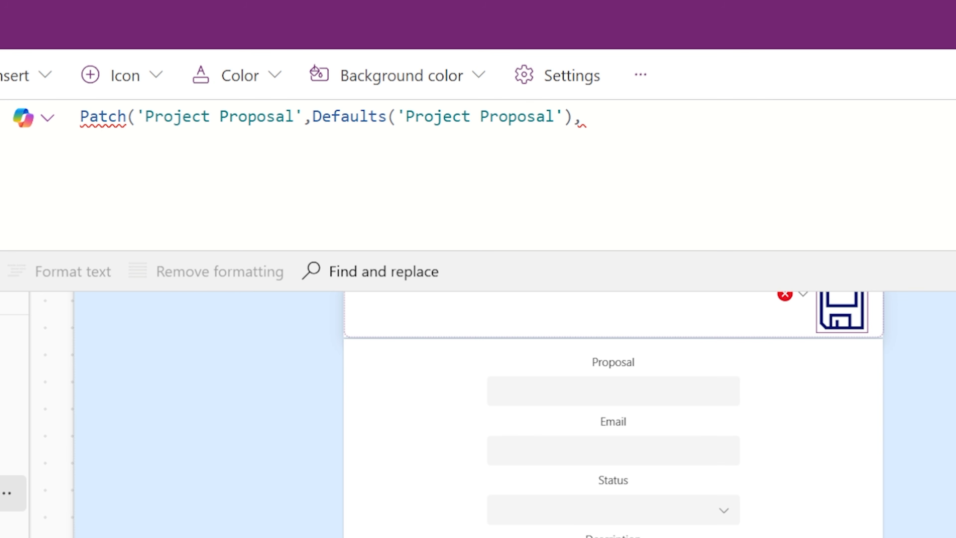
pyautogui.write('{')
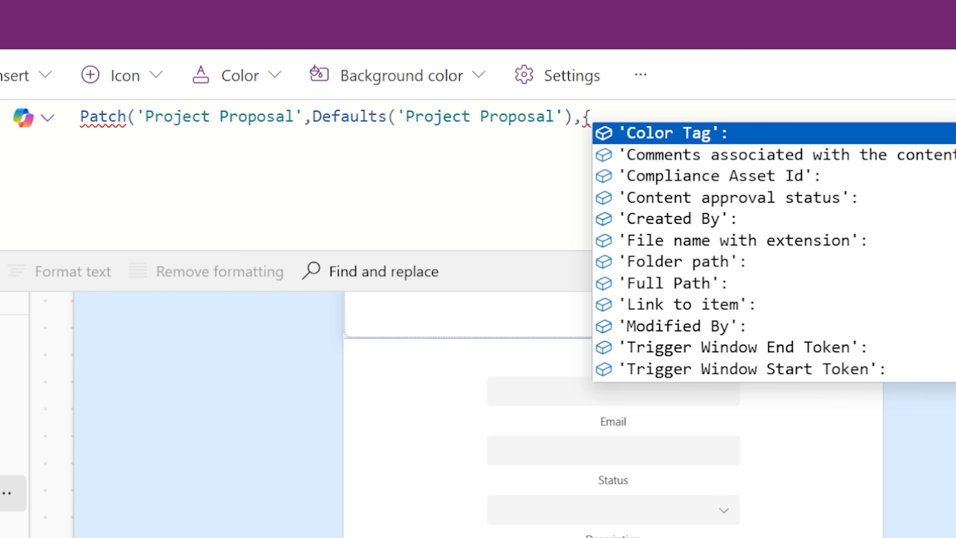
pyautogui.scroll(-5, 709, 261)
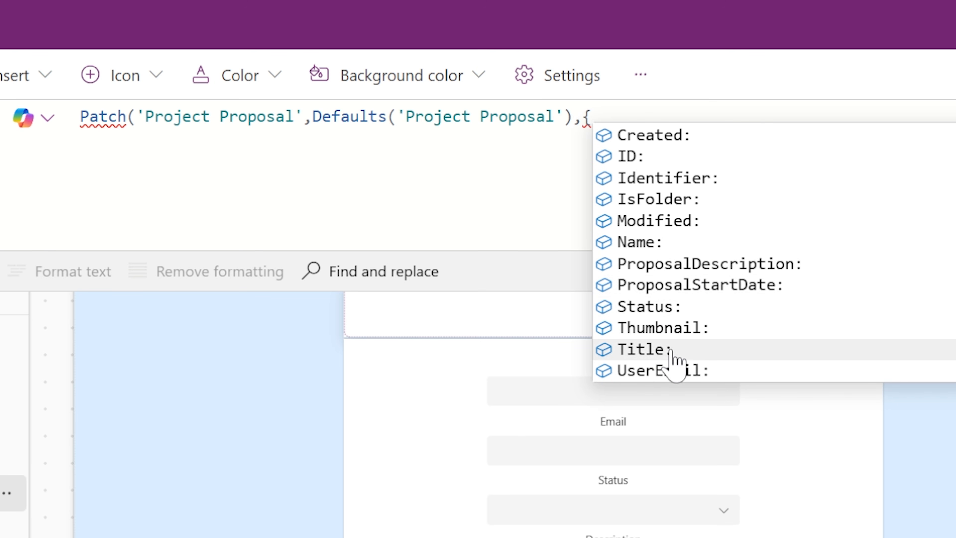
pyautogui.click(657, 350)
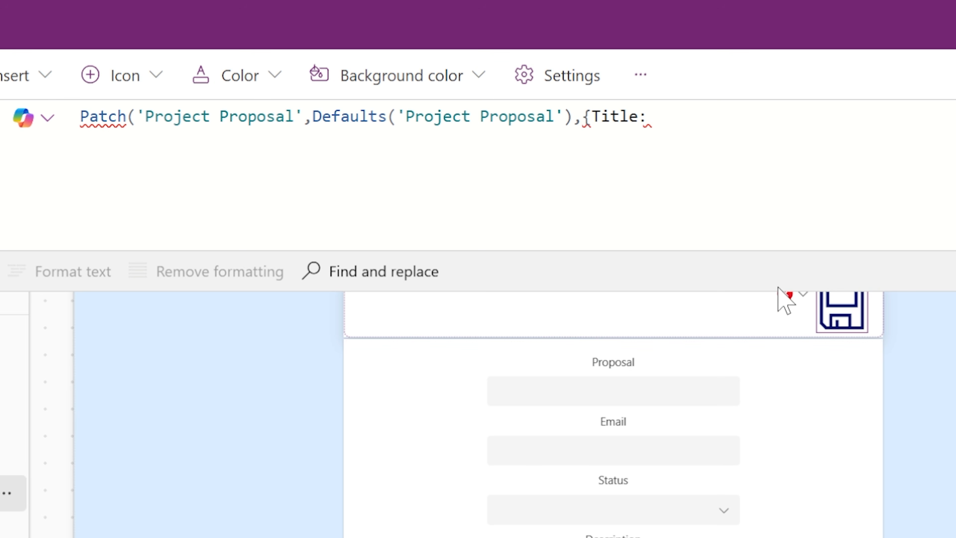
pyautogui.write('txt')
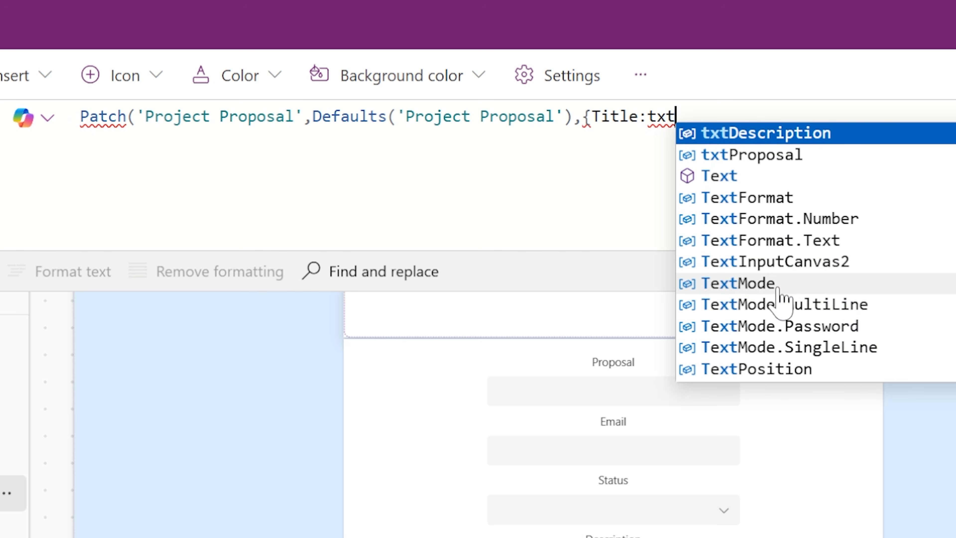
pyautogui.write('Proposal.Value')
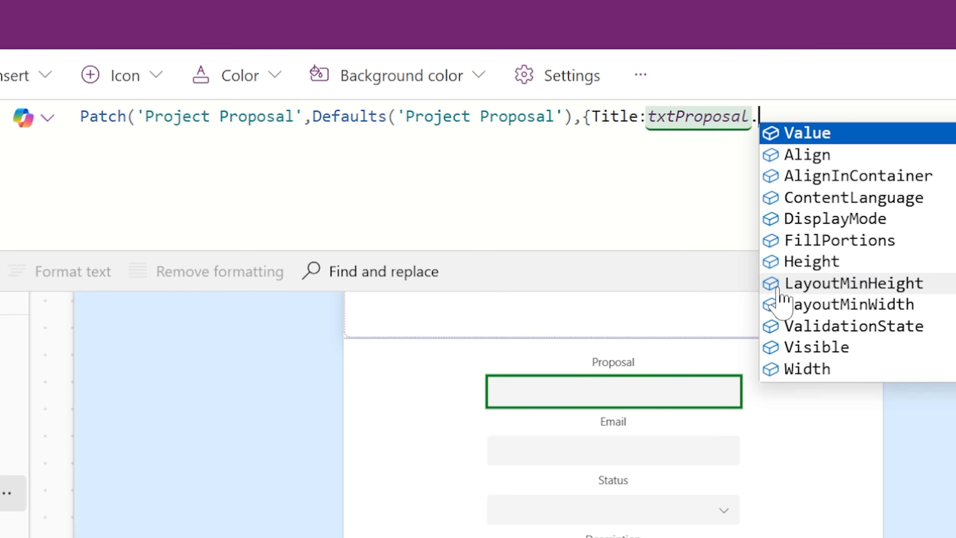
pyautogui.write(',')
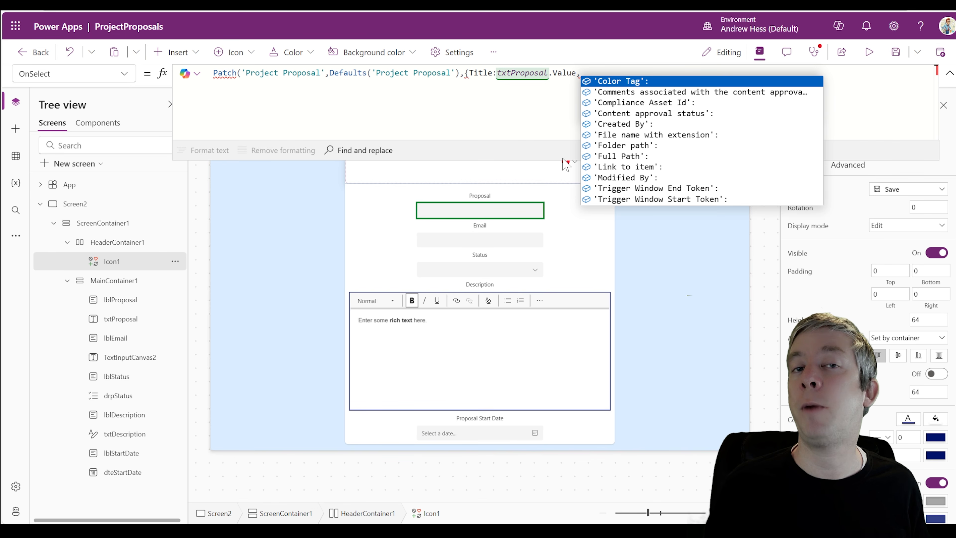
pyautogui.press('BackSpace')
pyautogui.press('BackSpace')
pyautogui.press('BackSpace')
pyautogui.press('BackSpace')
pyautogui.press('BackSpace')
pyautogui.press('BackSpace')
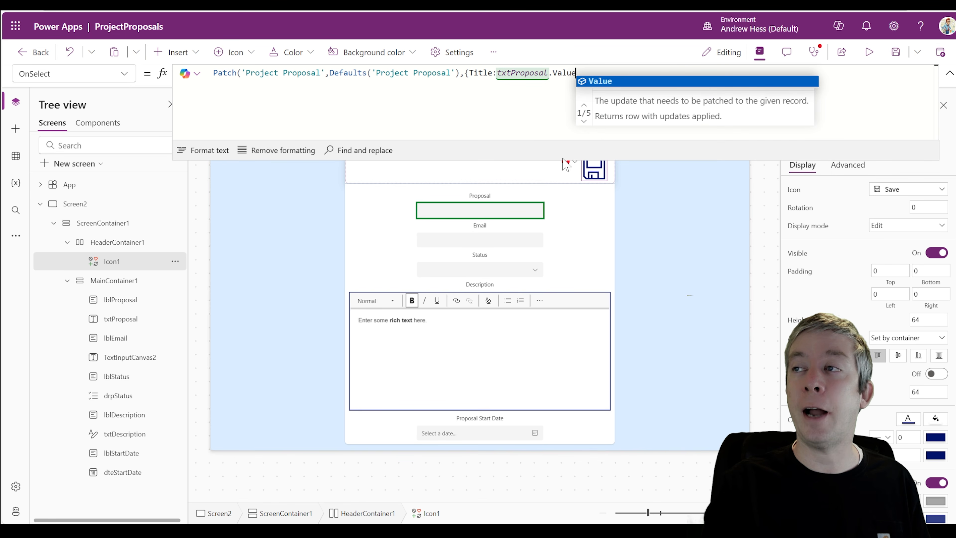
pyautogui.press('BackSpace')
pyautogui.write('.')
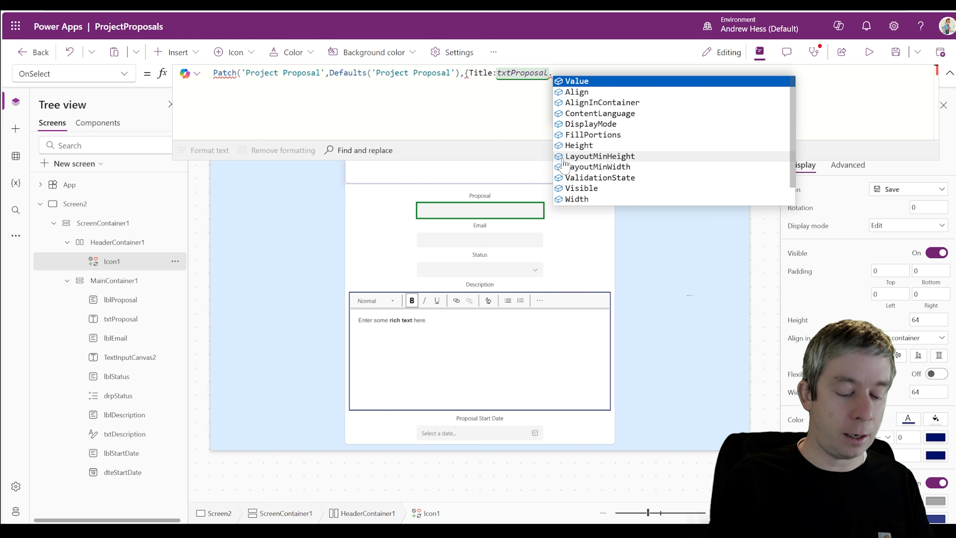
pyautogui.write('Value')
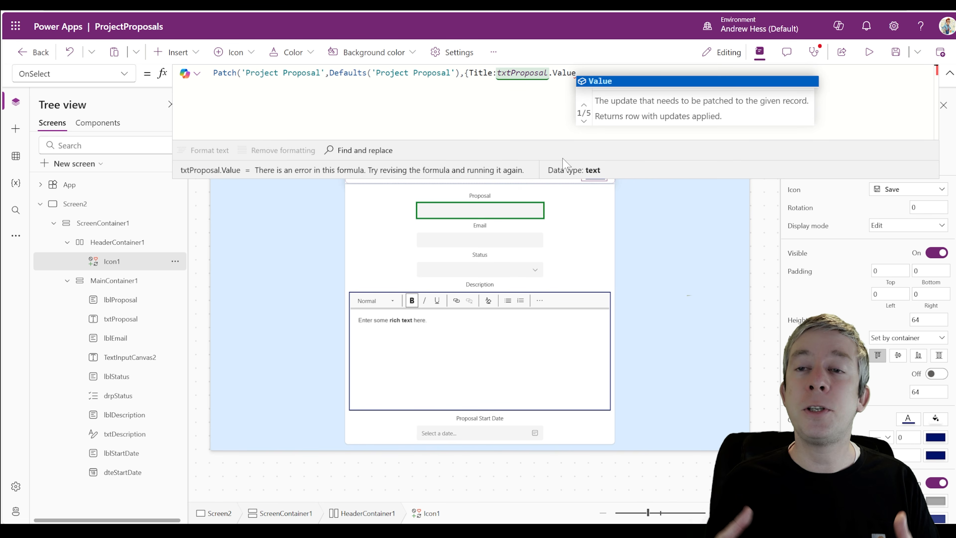
pyautogui.write(',')
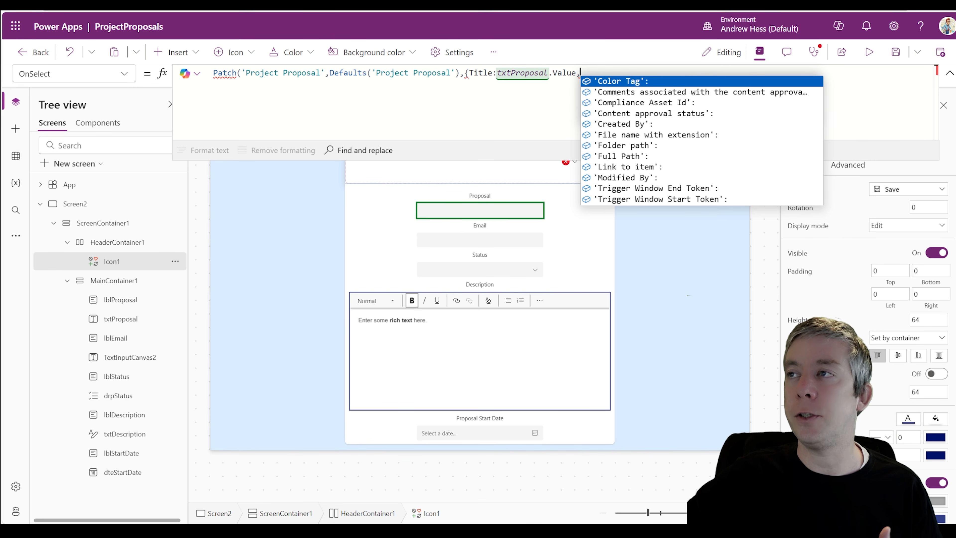
pyautogui.write('E')
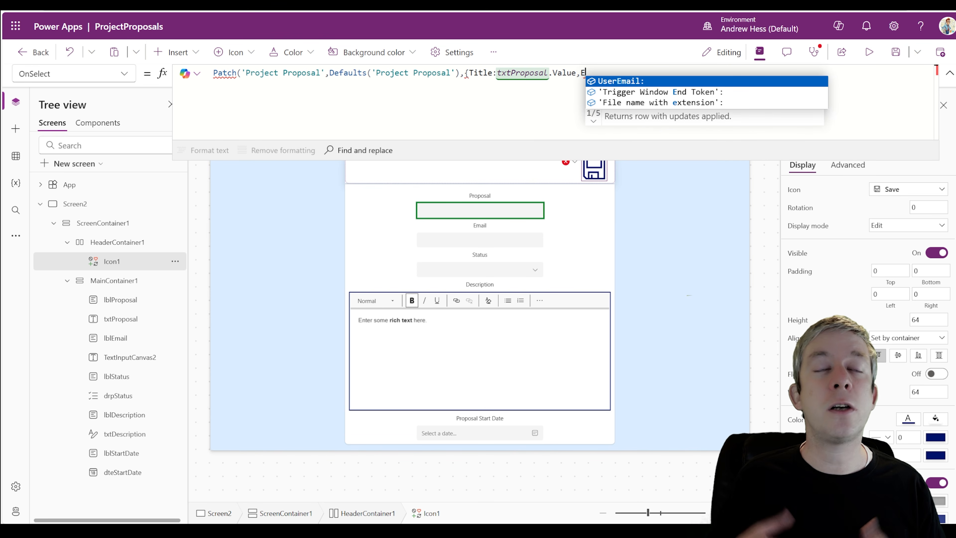
pyautogui.click(617, 81)
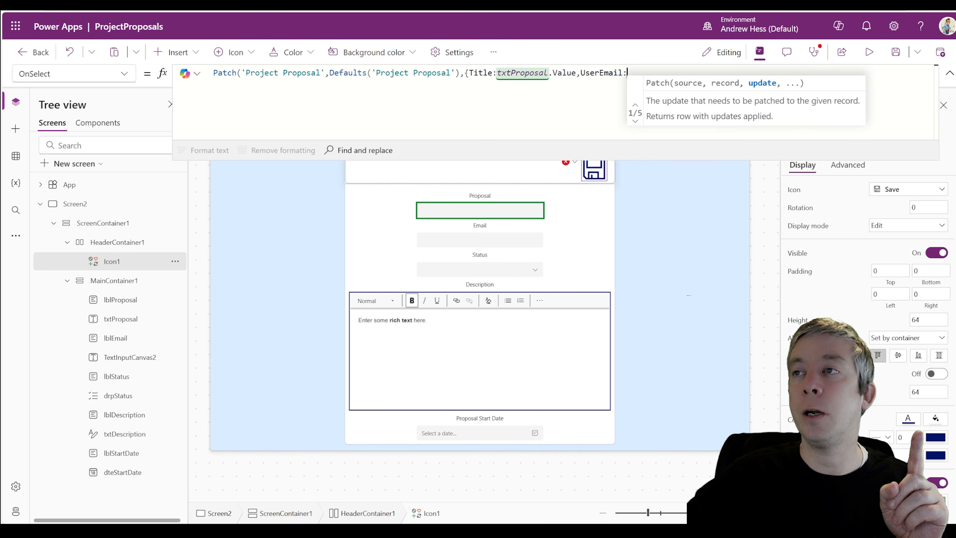
pyautogui.moveTo(581, 73); pyautogui.dragTo(599, 73)
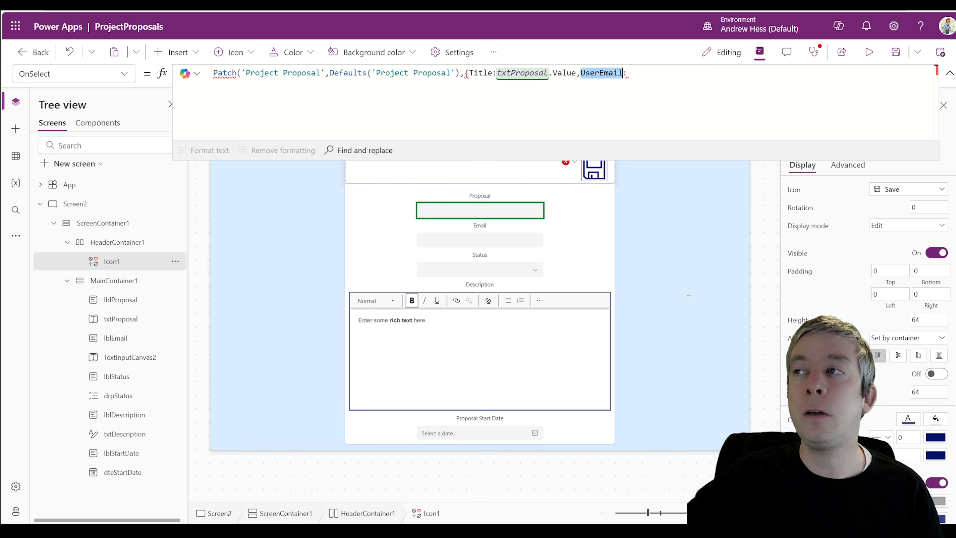
pyautogui.click(628, 73)
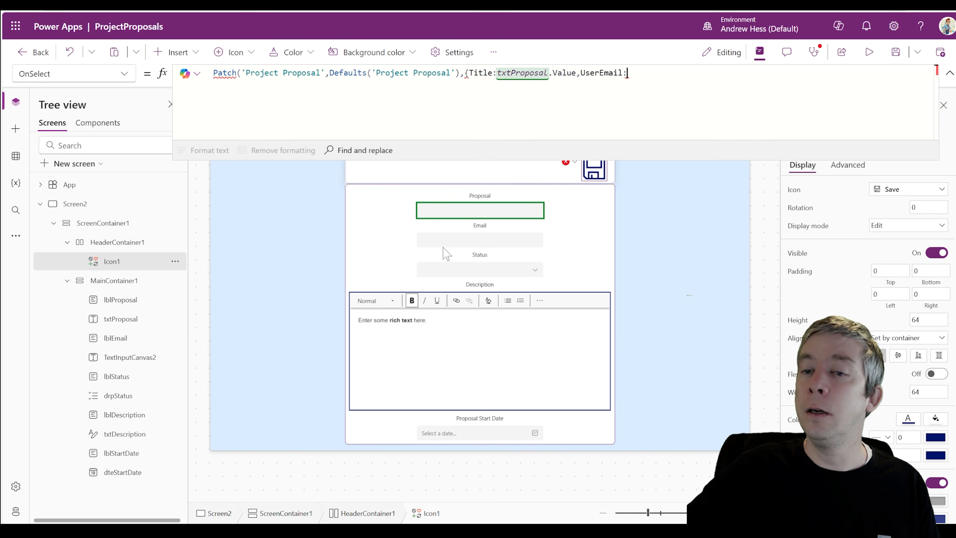
pyautogui.click(175, 357)
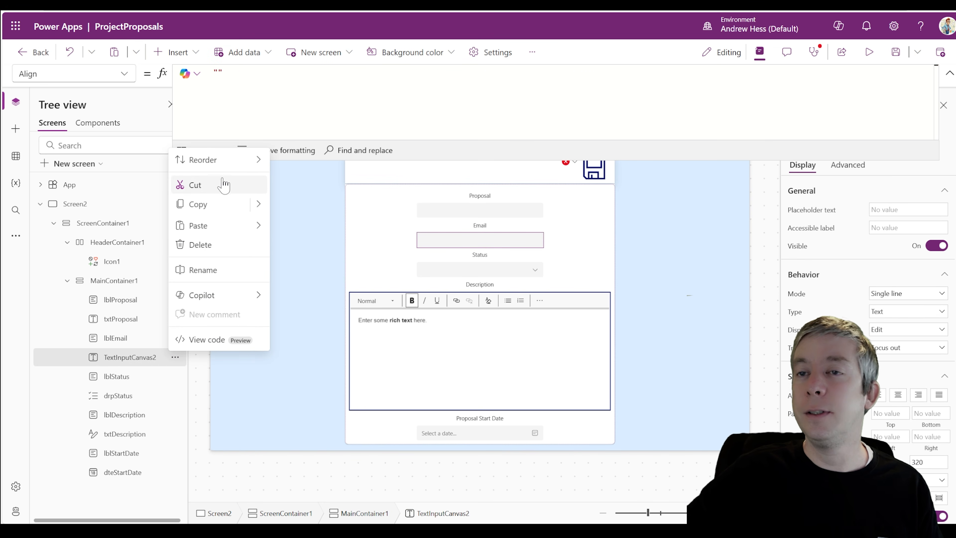
pyautogui.click(211, 269)
pyautogui.write('txt')
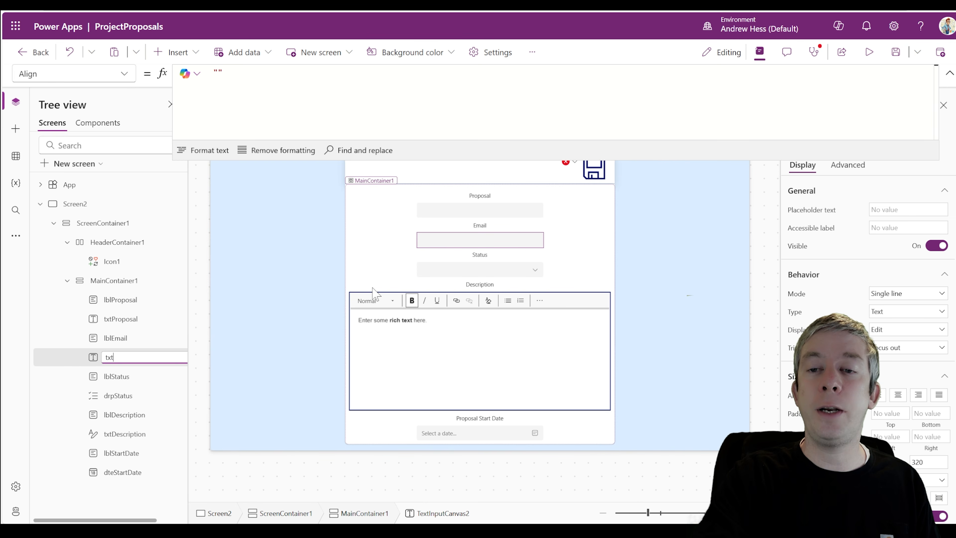
pyautogui.write('Email')
pyautogui.press('Return')
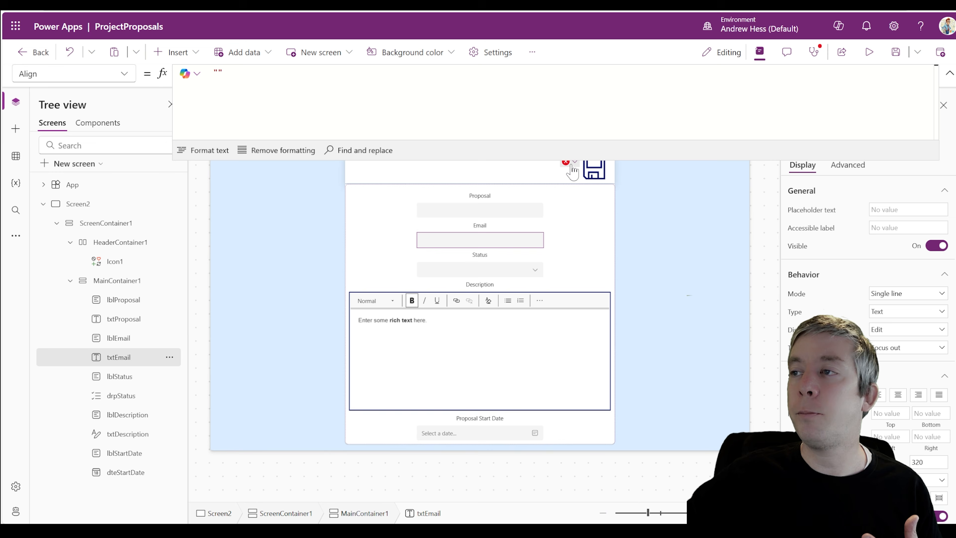
pyautogui.click(594, 171)
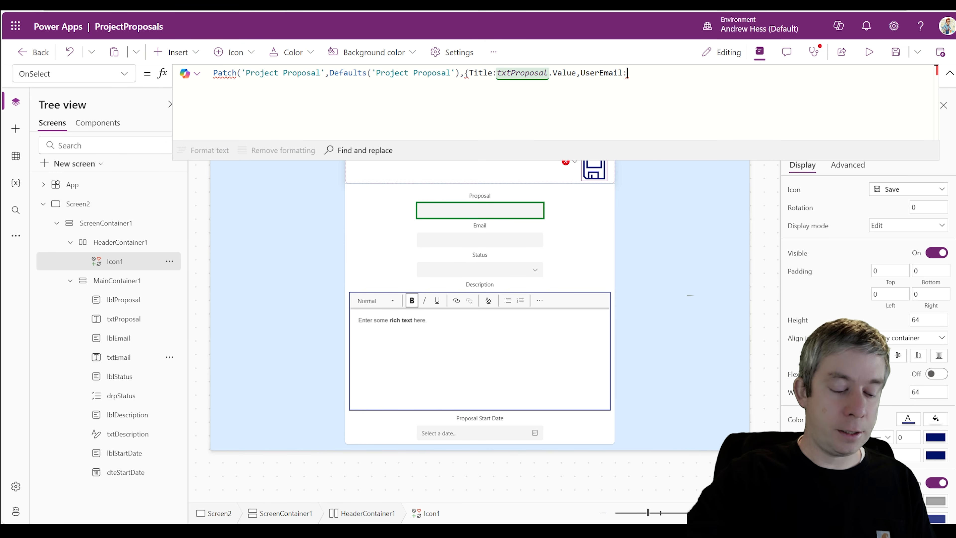
pyautogui.write('txtEmail.V')
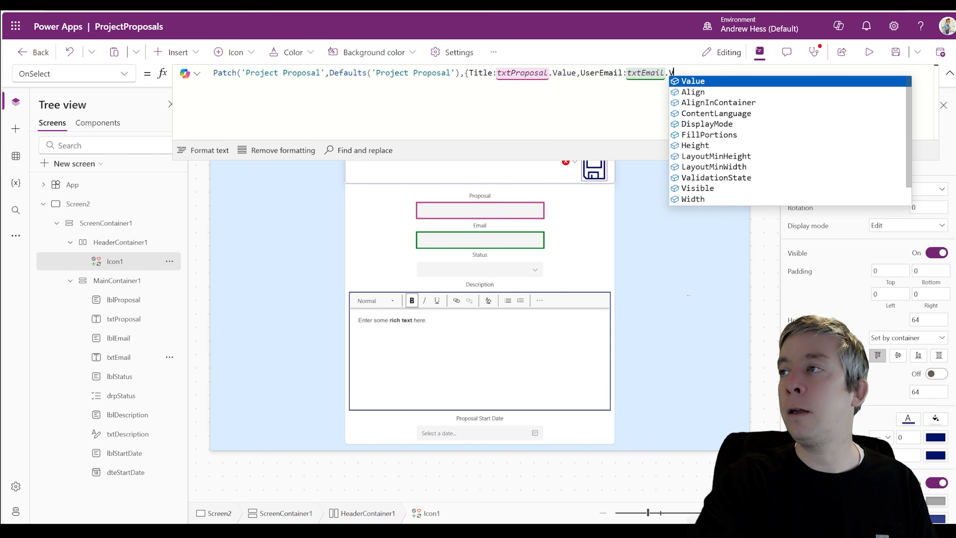
pyautogui.write('alue,')
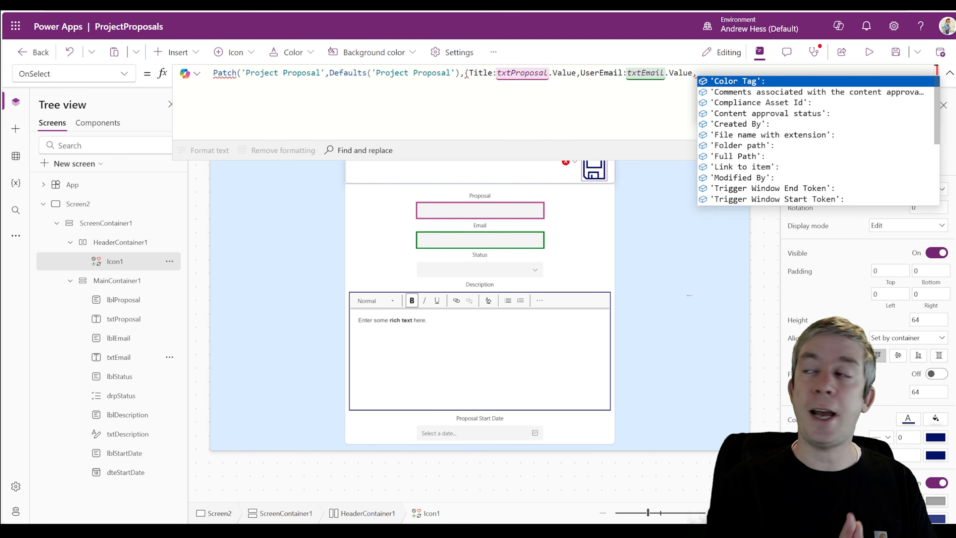
pyautogui.write('Statu')
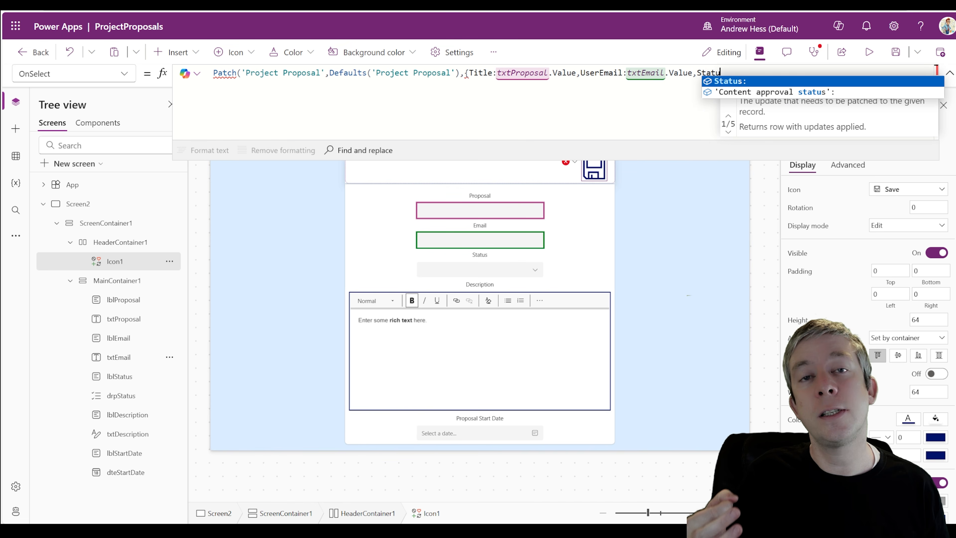
pyautogui.click(723, 82)
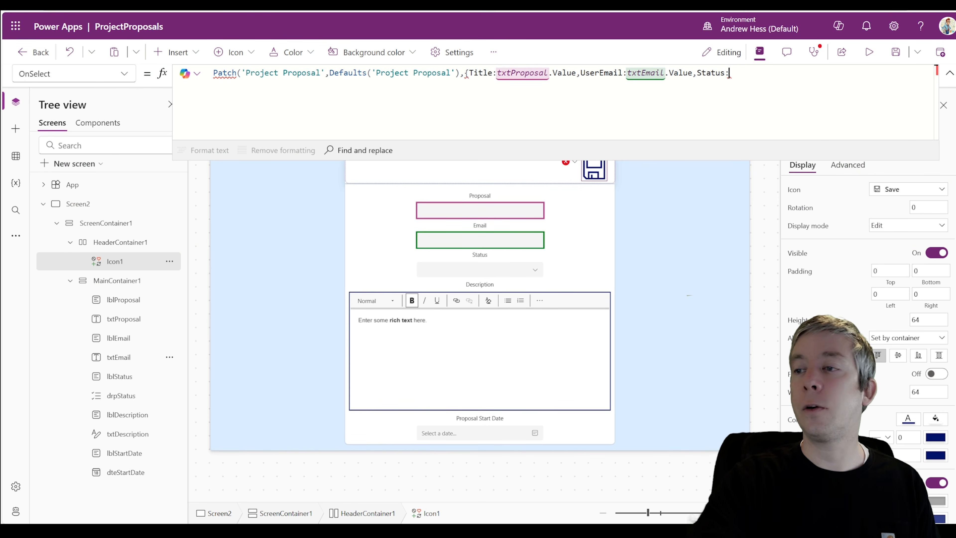
pyautogui.write('drpStatus.')
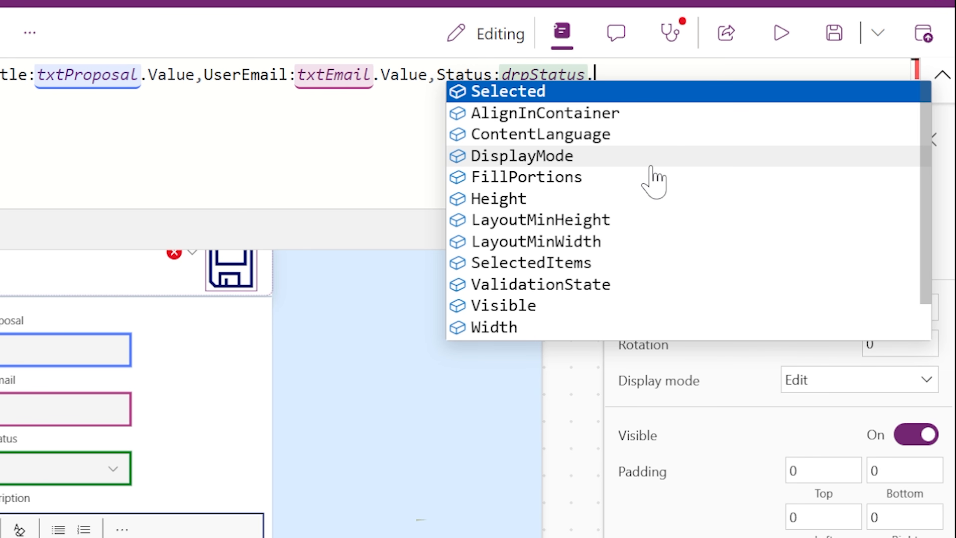
pyautogui.write('Se')
pyautogui.press('Tab')
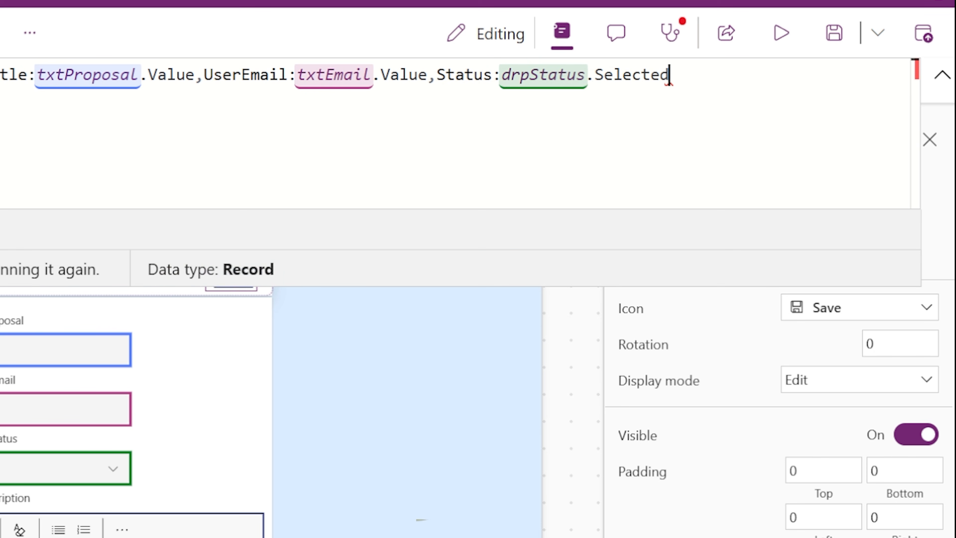
pyautogui.write('.')
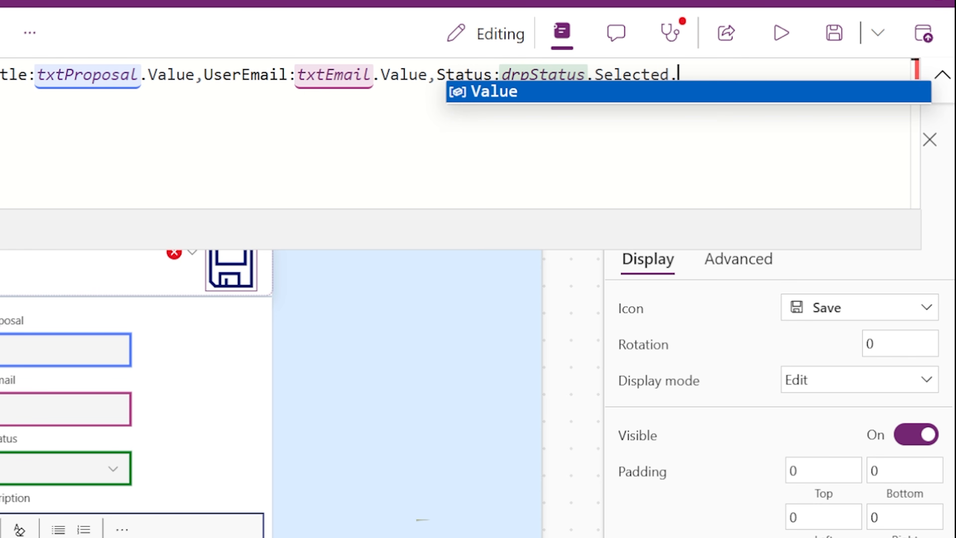
pyautogui.write('Value')
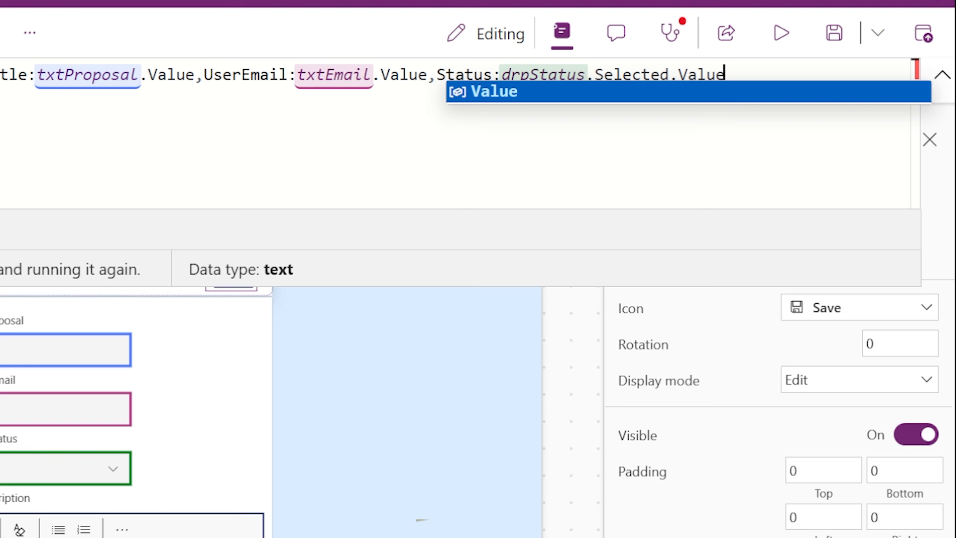
pyautogui.write('.')
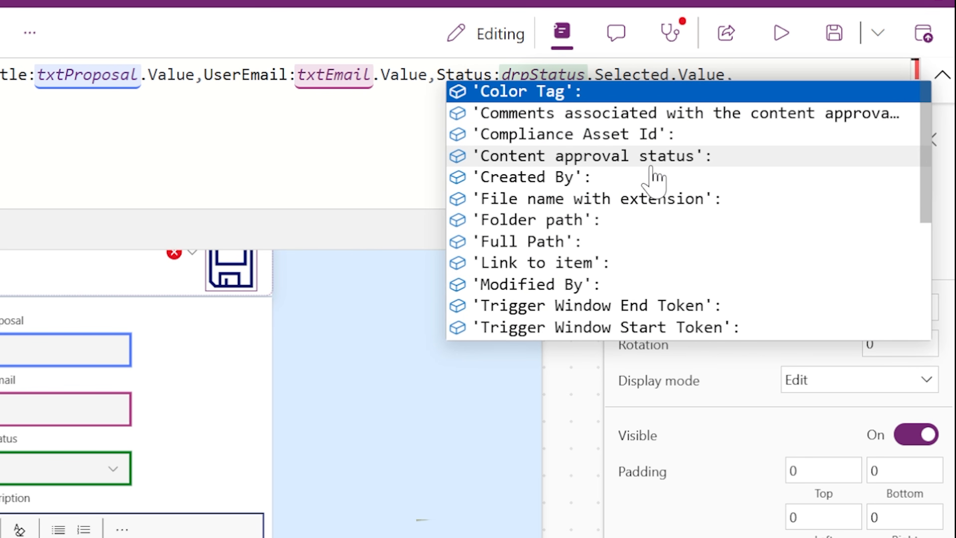
pyautogui.write('D')
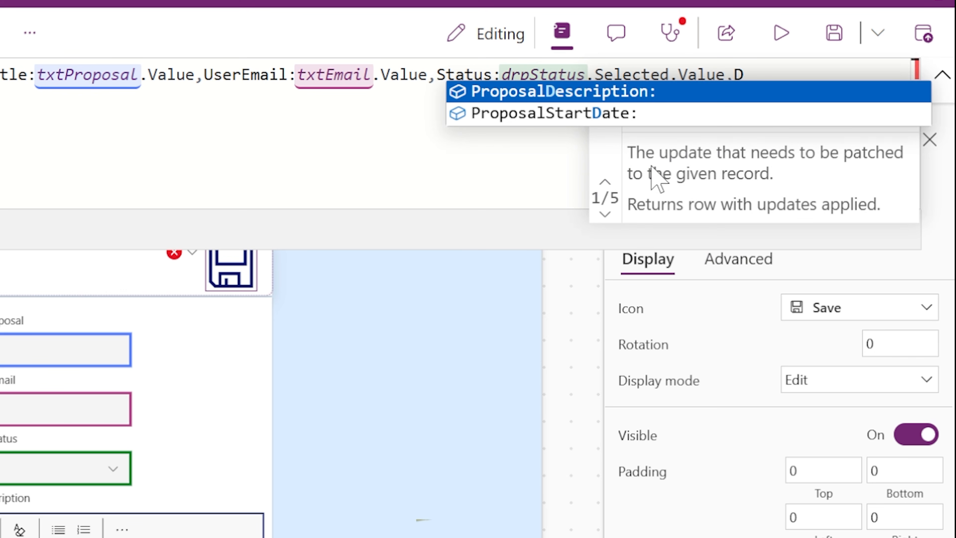
pyautogui.press('BackSpace')
pyautogui.press('BackSpace')
pyautogui.write(',')
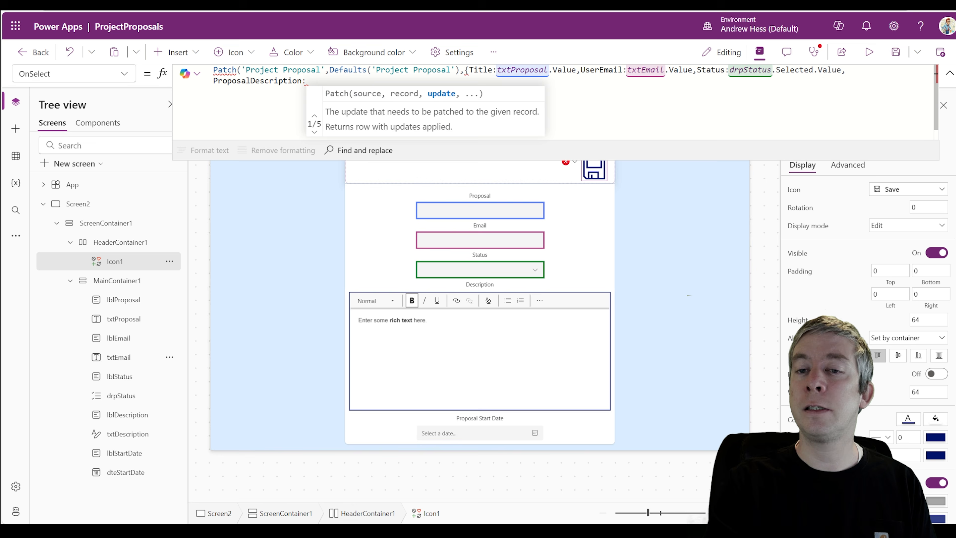
pyautogui.write('txtDescription.')
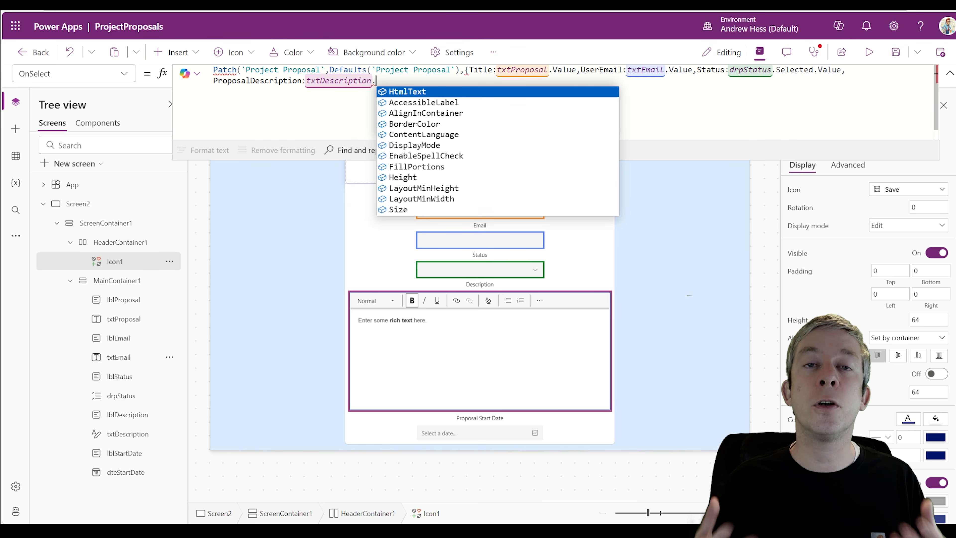
pyautogui.press('Tab')
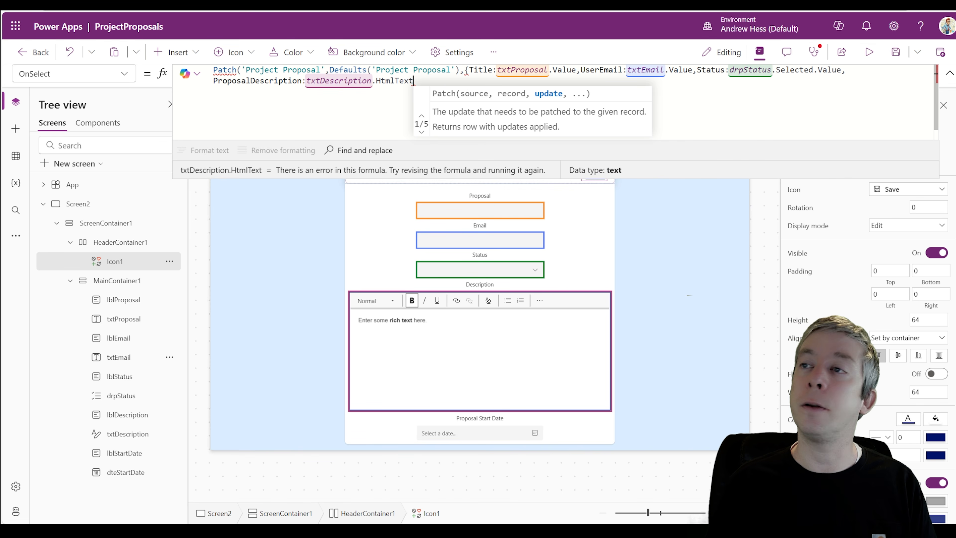
pyautogui.write(',')
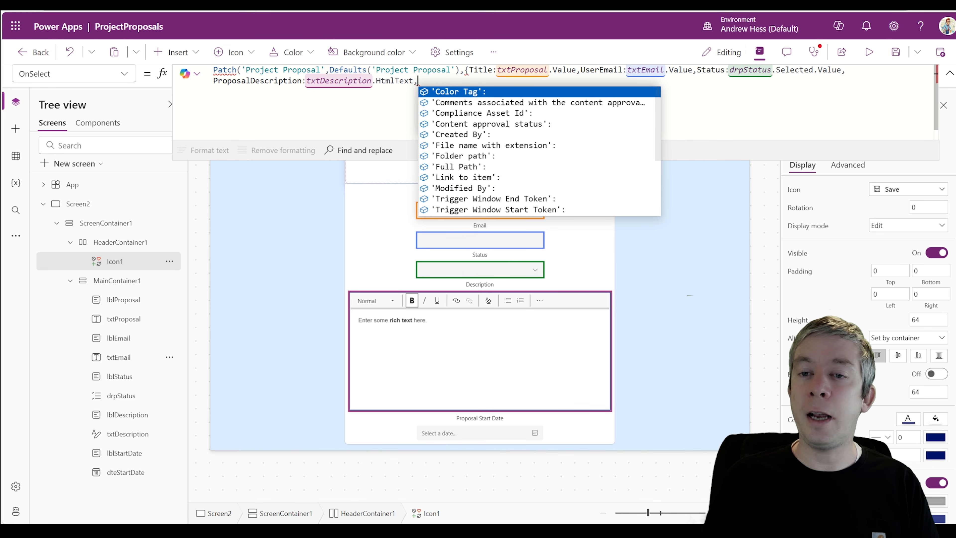
pyautogui.write('Date')
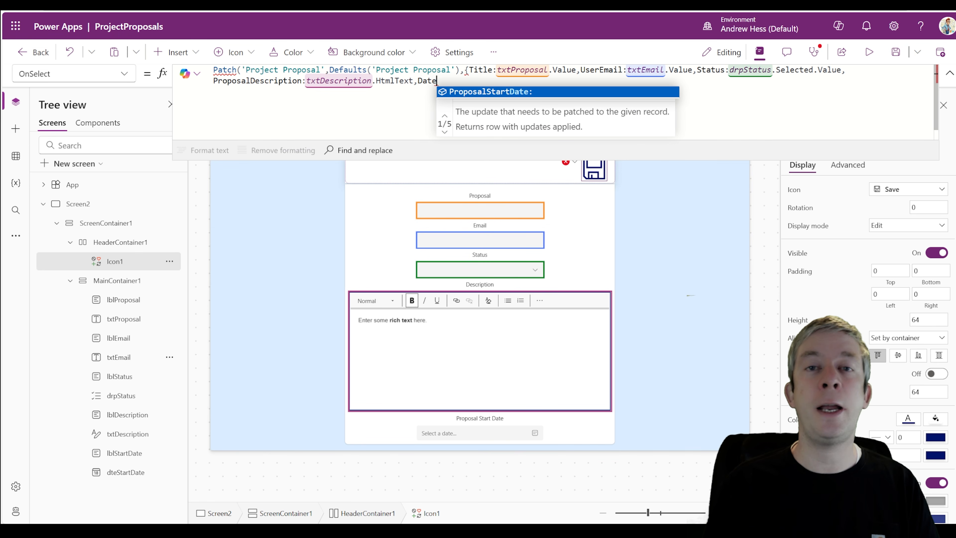
pyautogui.press('Tab')
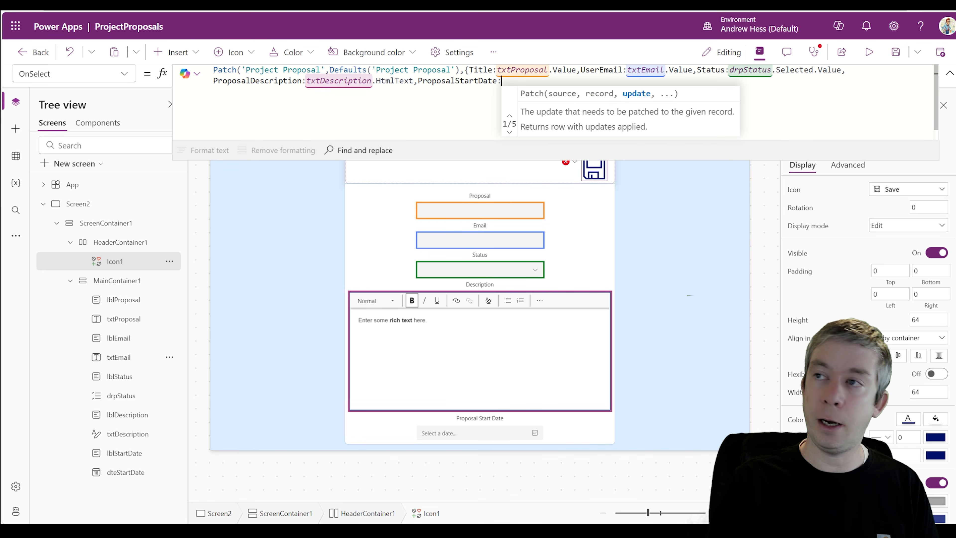
pyautogui.write('dte')
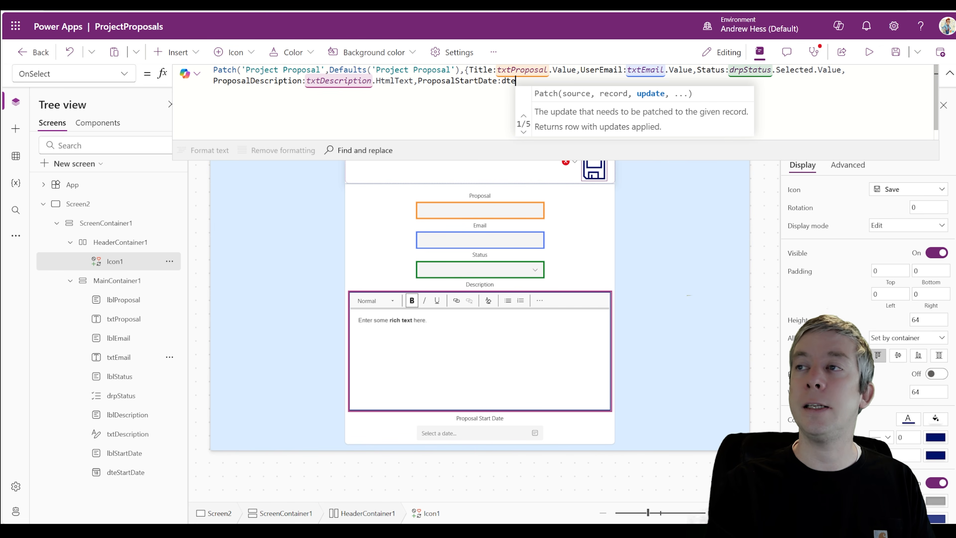
pyautogui.press('Tab')
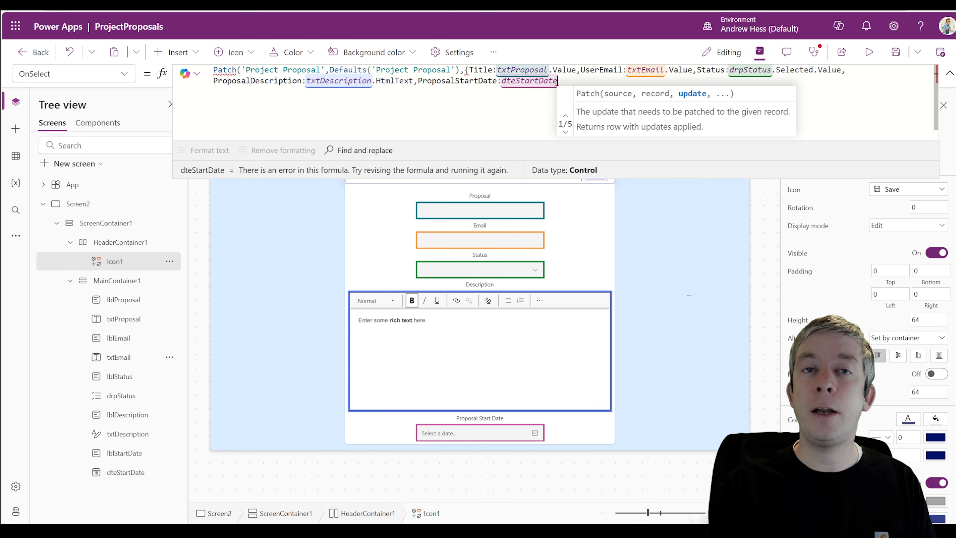
pyautogui.write('.S')
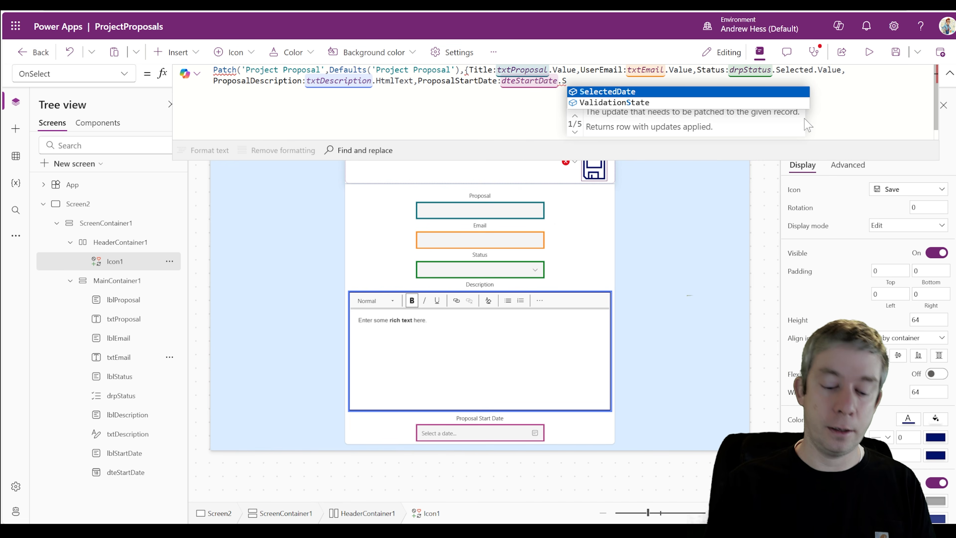
pyautogui.press('Tab')
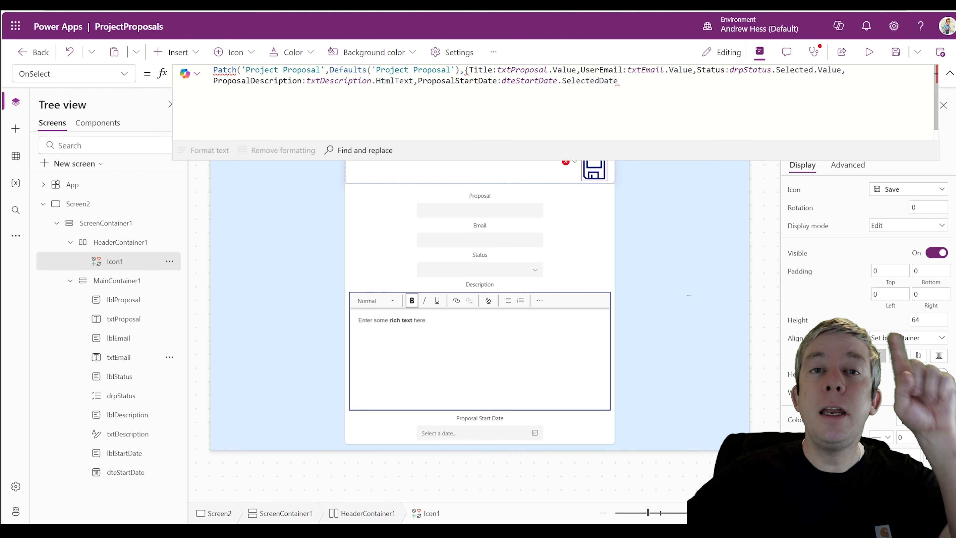
pyautogui.click(618, 80)
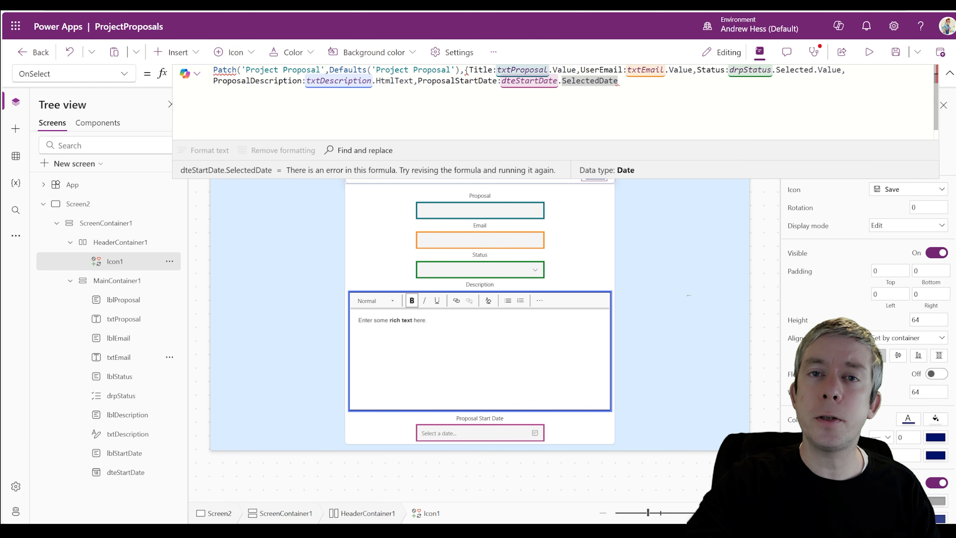
pyautogui.write('})')
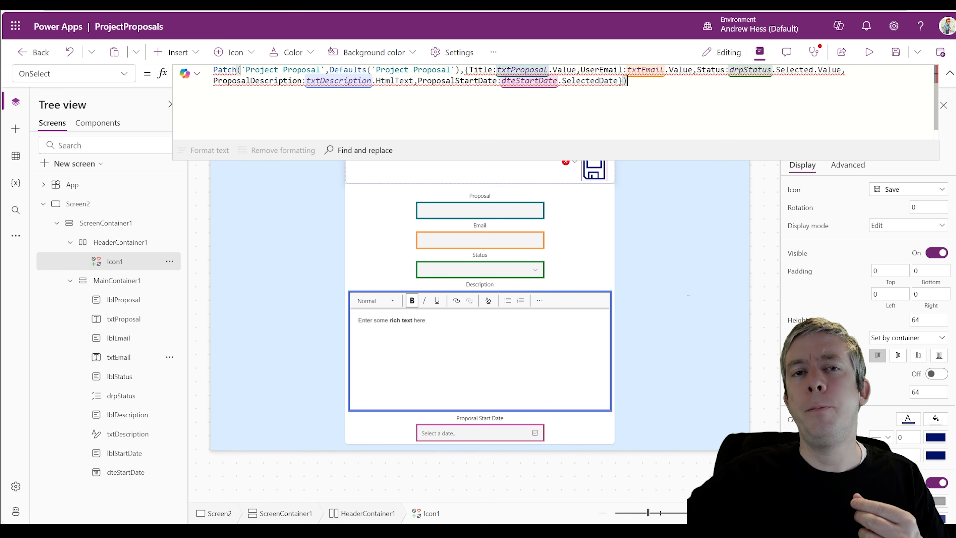
pyautogui.moveTo(441, 81)
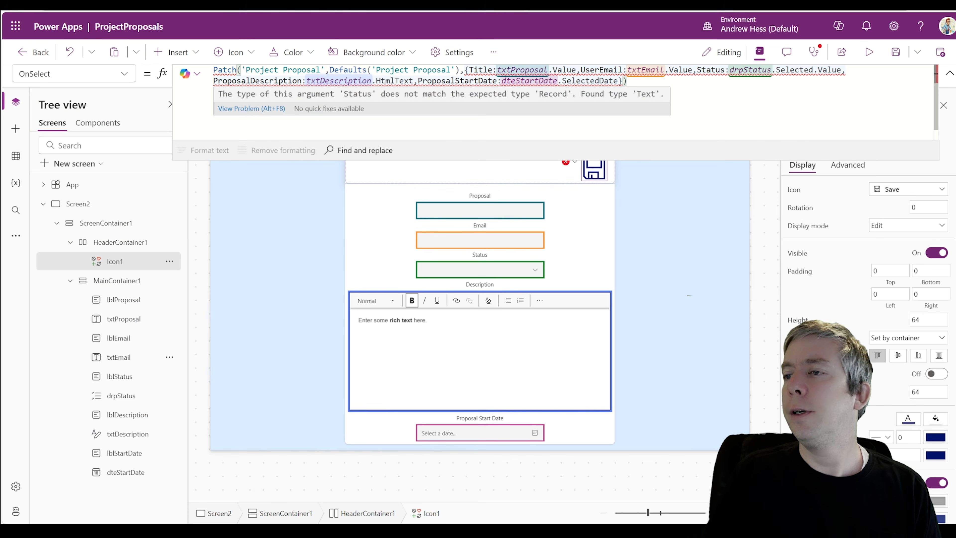
pyautogui.click(522, 274)
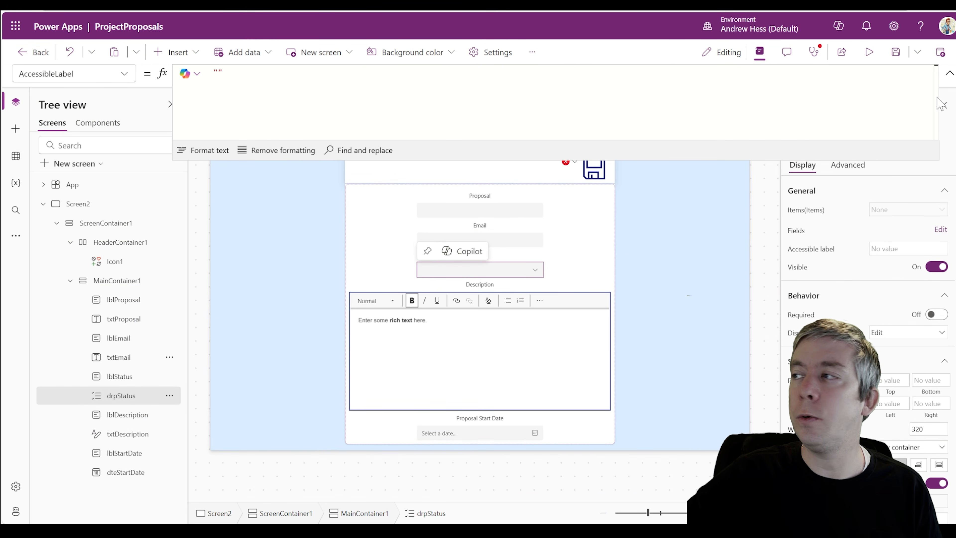
pyautogui.click(949, 72)
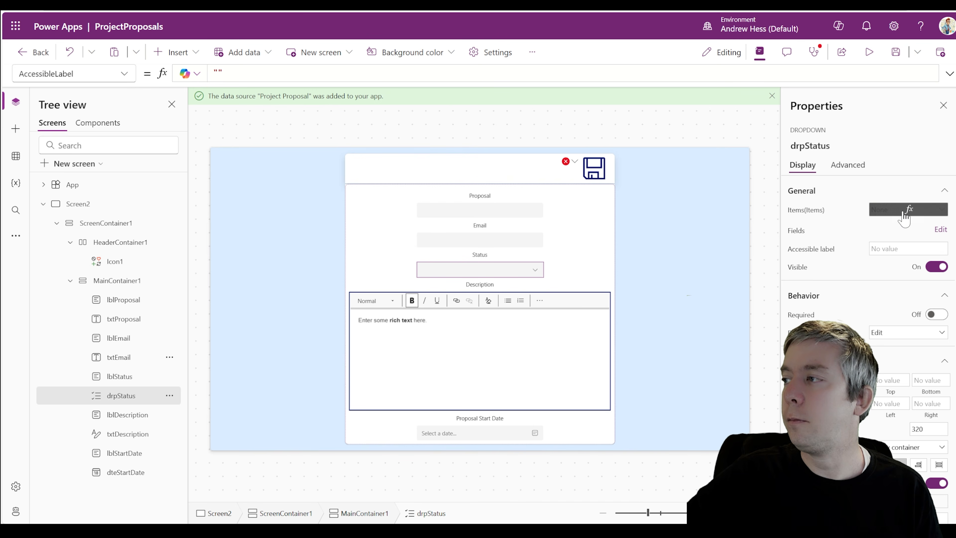
pyautogui.click(919, 213)
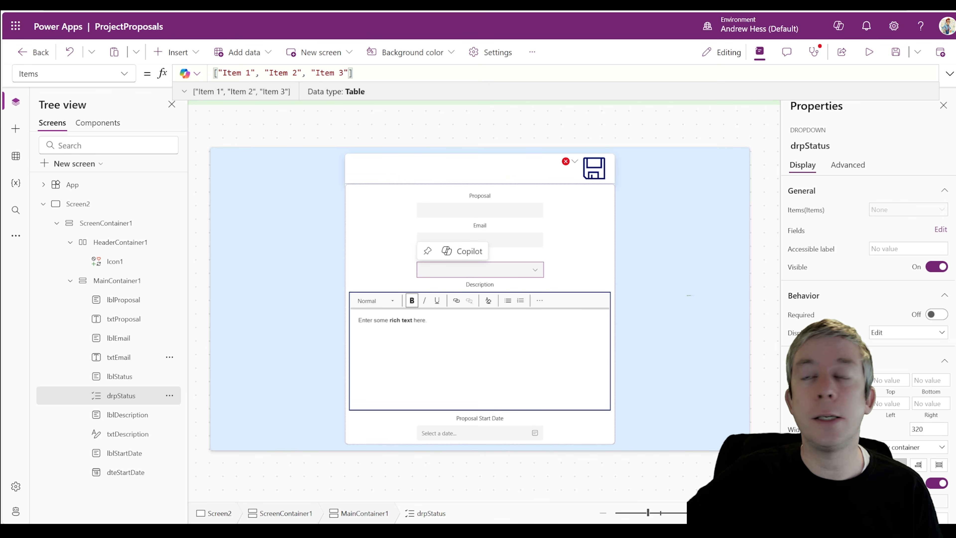
pyautogui.click(358, 80)
pyautogui.moveTo(354, 72); pyautogui.dragTo(213, 72)
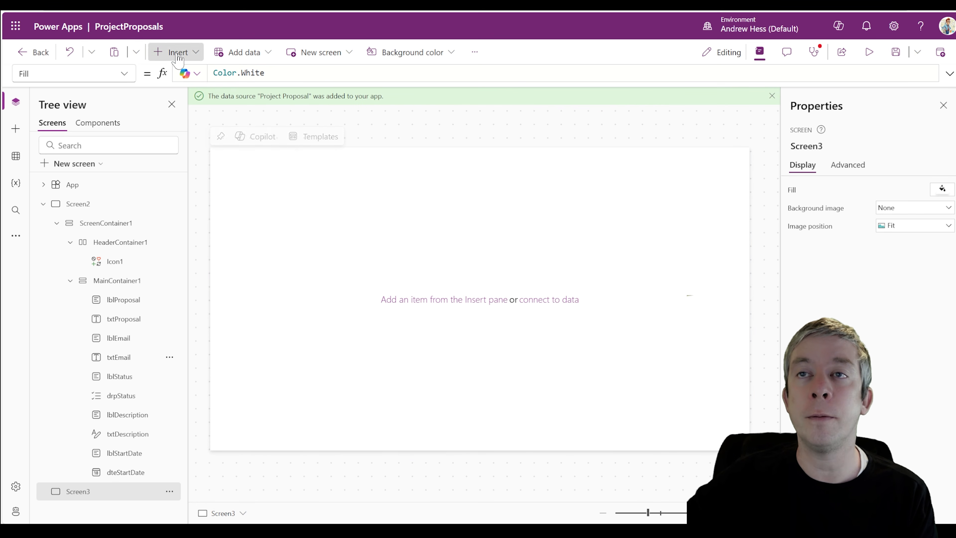
pyautogui.click(177, 52)
pyautogui.write('form')
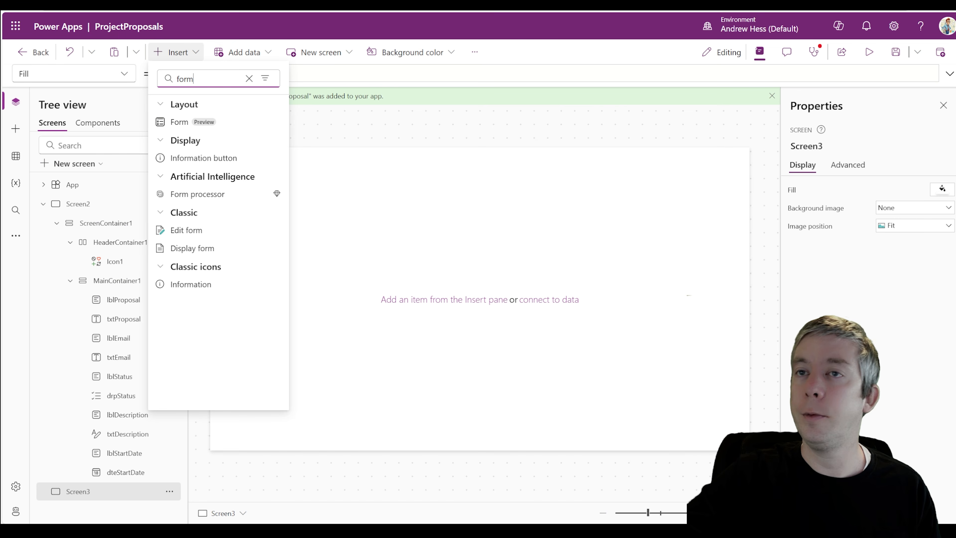
pyautogui.click(209, 122)
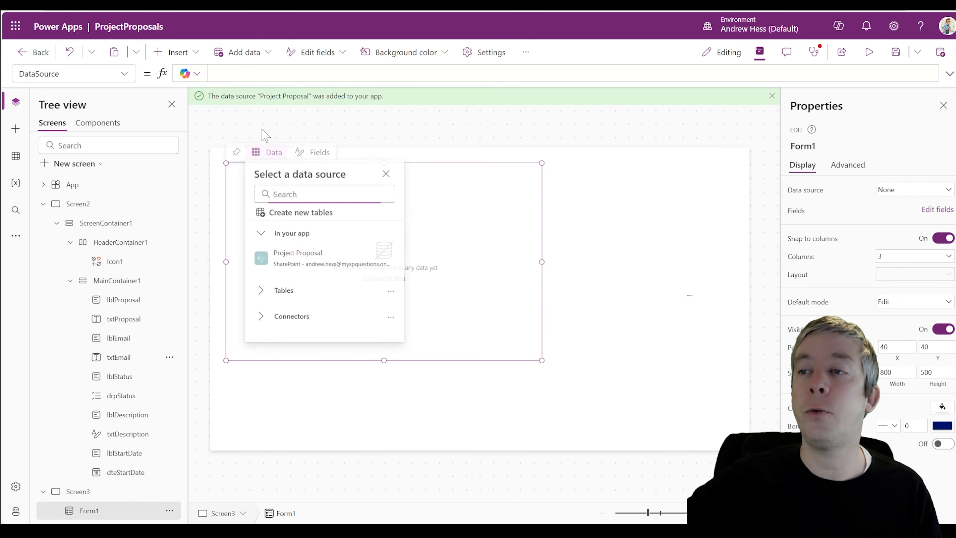
pyautogui.click(316, 263)
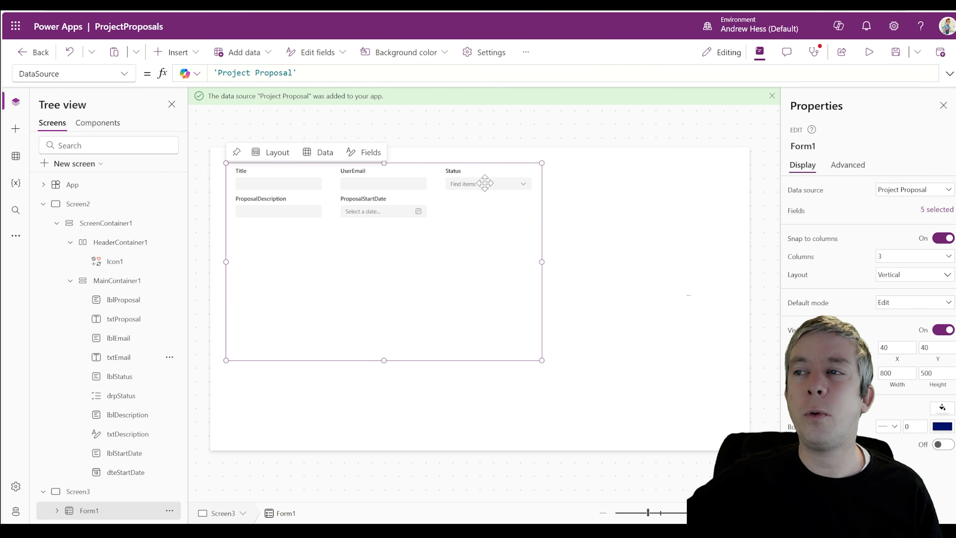
pyautogui.click(589, 196)
pyautogui.click(469, 187)
pyautogui.click(471, 185)
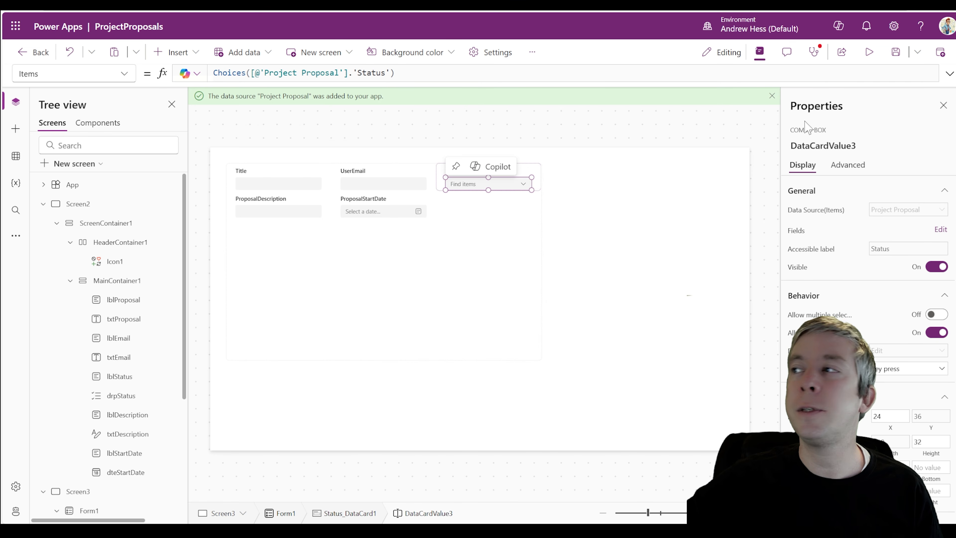
pyautogui.click(841, 165)
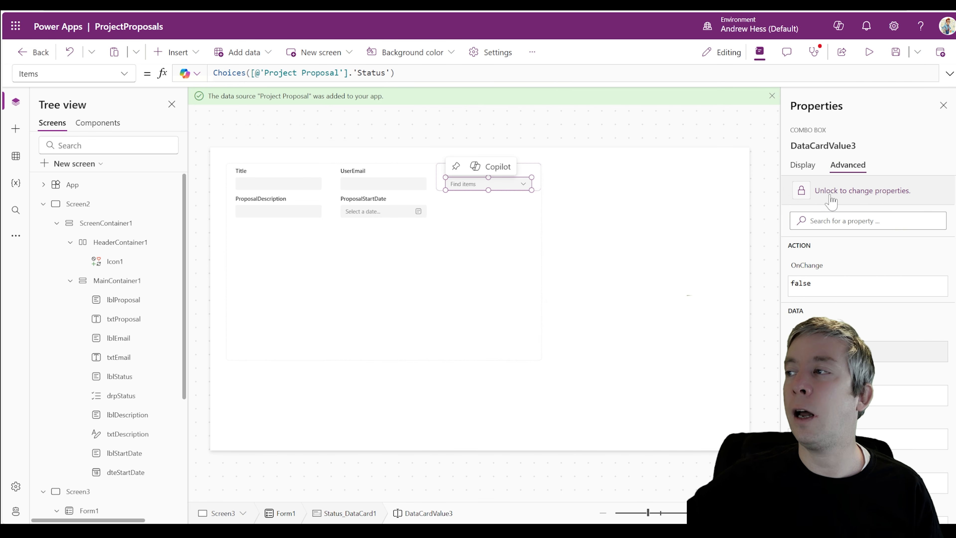
pyautogui.click(827, 192)
pyautogui.moveTo(394, 72); pyautogui.dragTo(213, 73)
pyautogui.hotkey('ctrl', 'c')
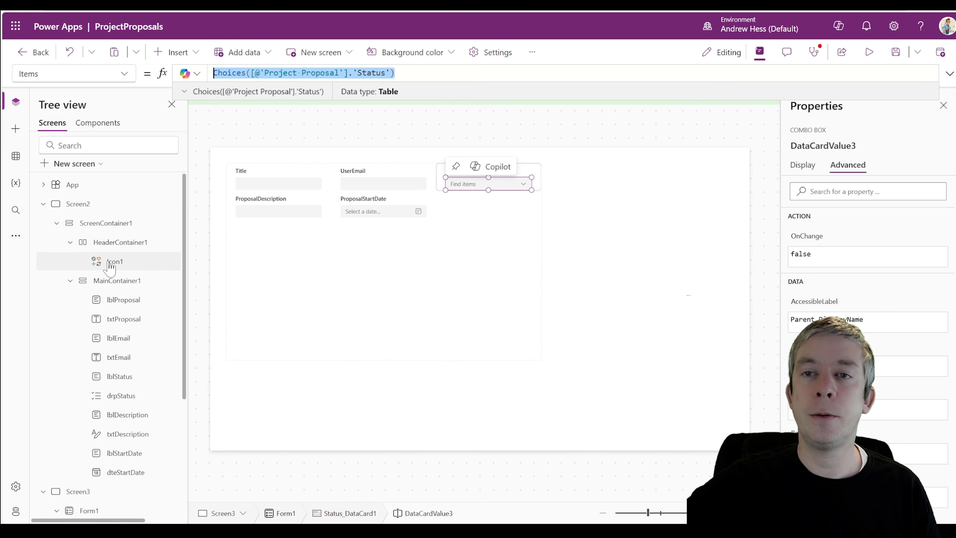
pyautogui.click(109, 226)
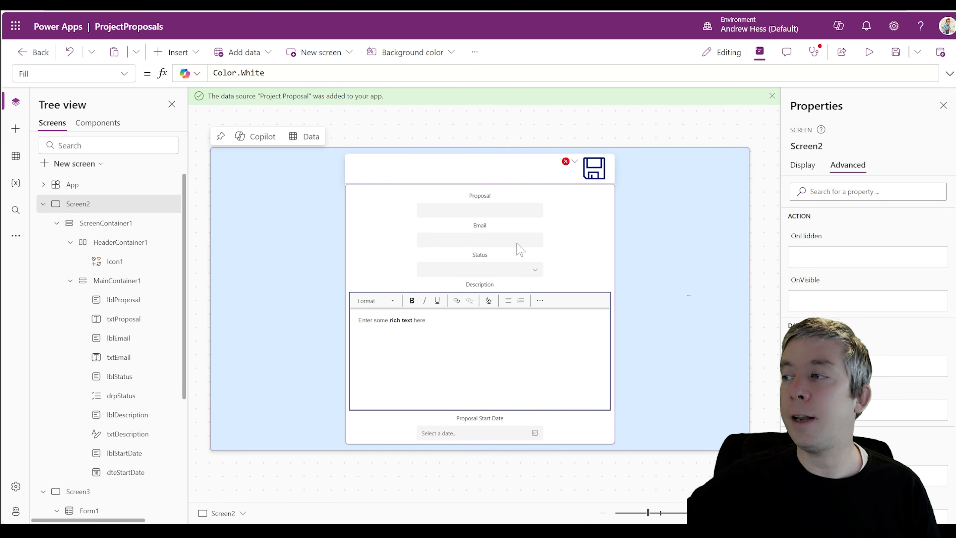
pyautogui.click(508, 270)
pyautogui.moveTo(358, 72); pyautogui.dragTo(212, 73)
pyautogui.hotkey('ctrl', 'v')
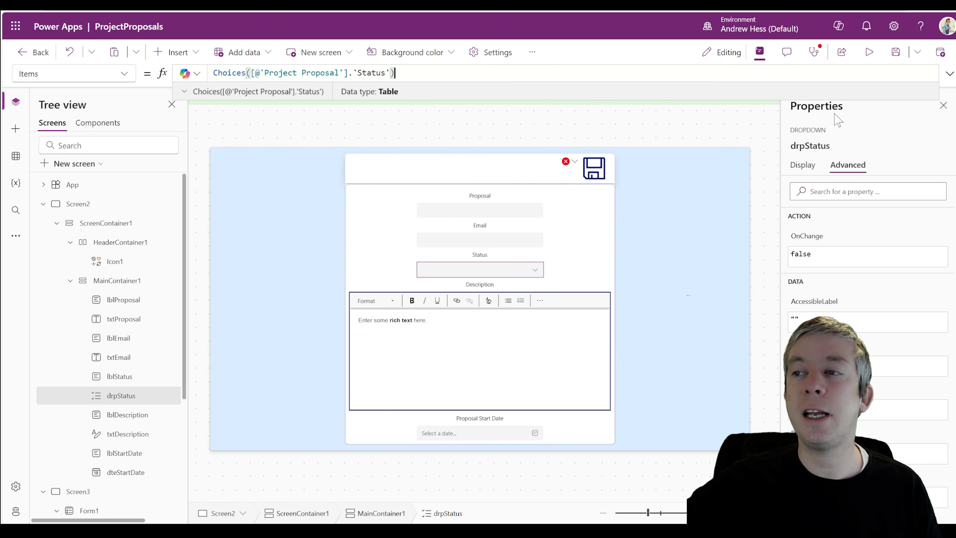
pyautogui.click(868, 53)
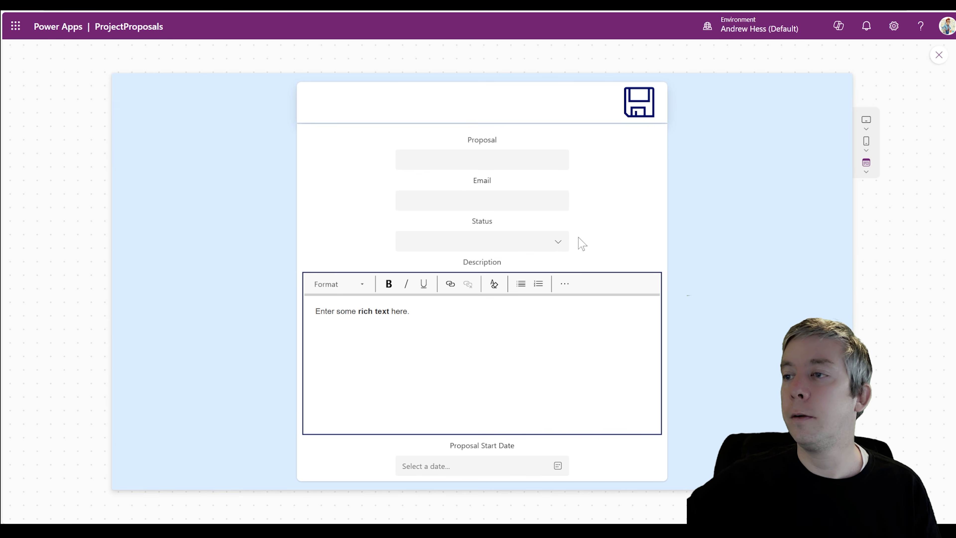
pyautogui.click(556, 242)
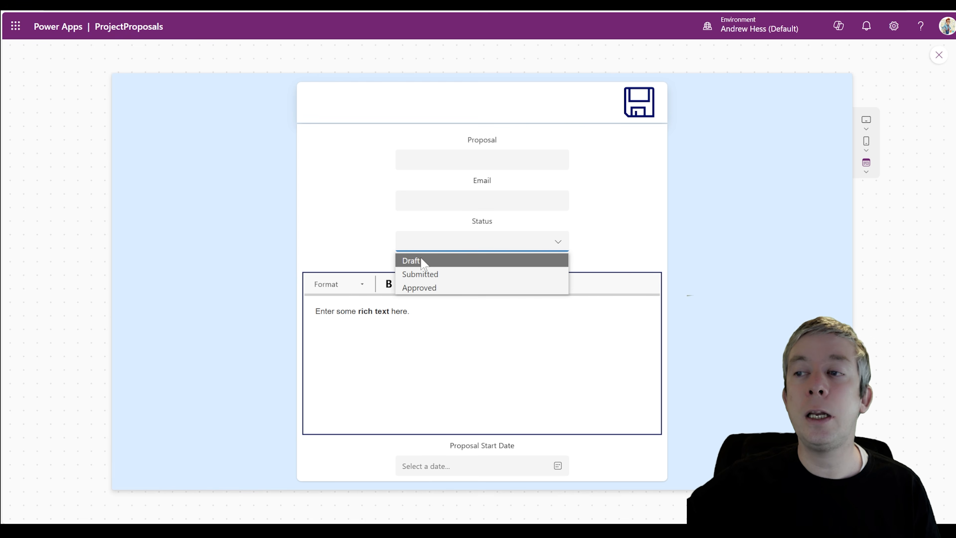
pyautogui.click(421, 261)
pyautogui.click(565, 243)
pyautogui.click(438, 274)
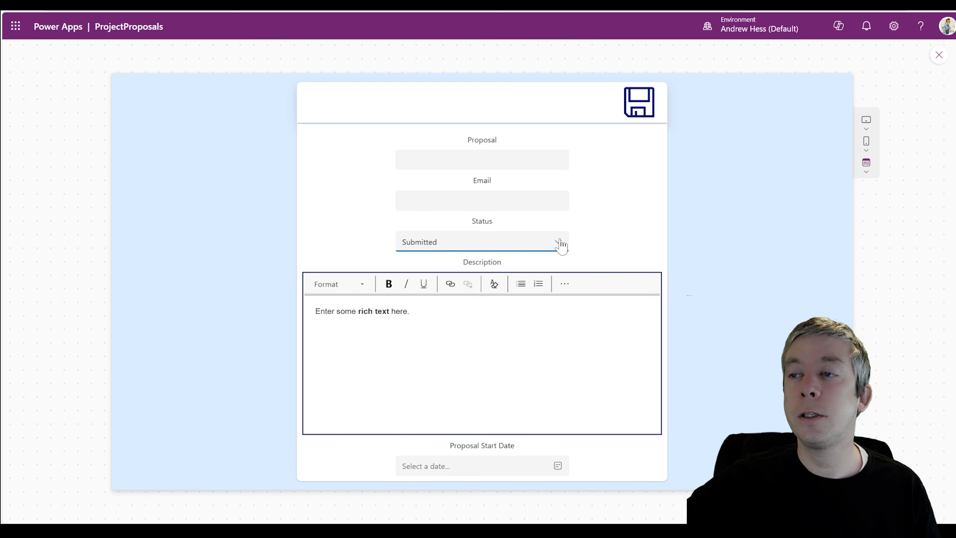
pyautogui.click(556, 243)
pyautogui.click(422, 288)
pyautogui.click(529, 244)
pyautogui.click(437, 260)
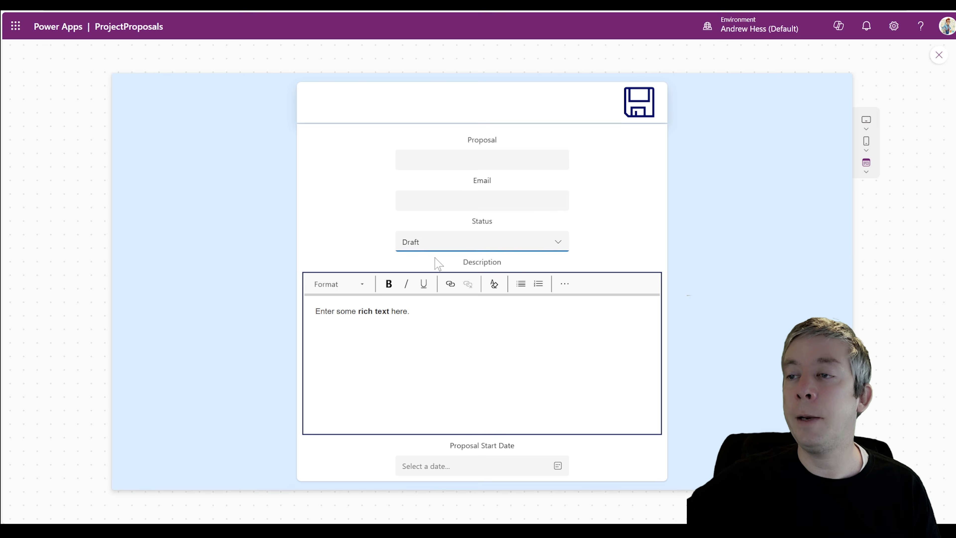
pyautogui.click(939, 54)
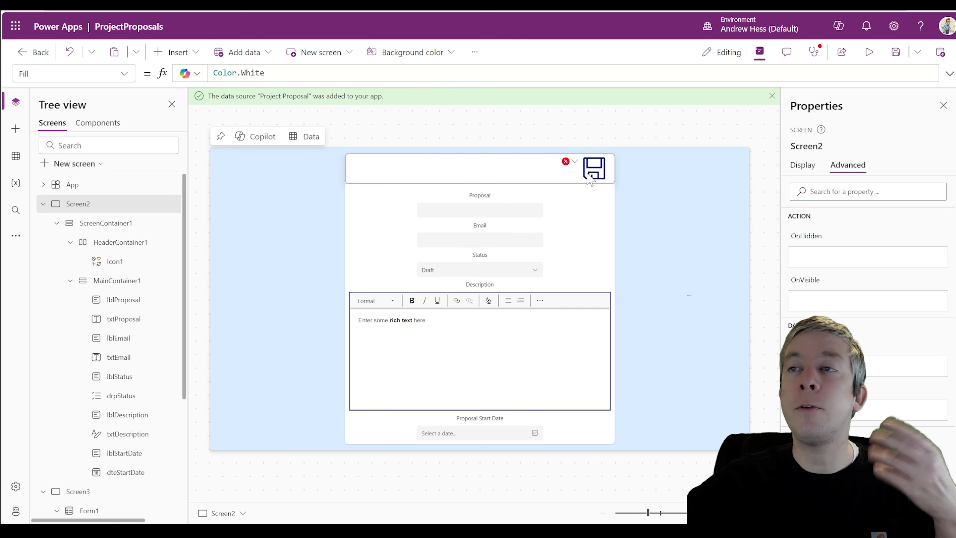
pyautogui.click(565, 162)
pyautogui.click(587, 177)
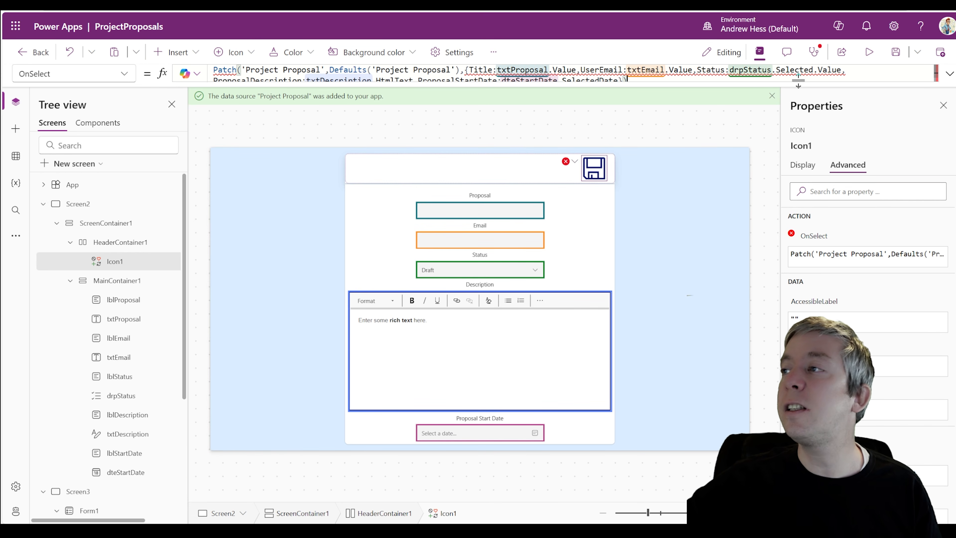
pyautogui.click(949, 73)
pyautogui.moveTo(715, 71)
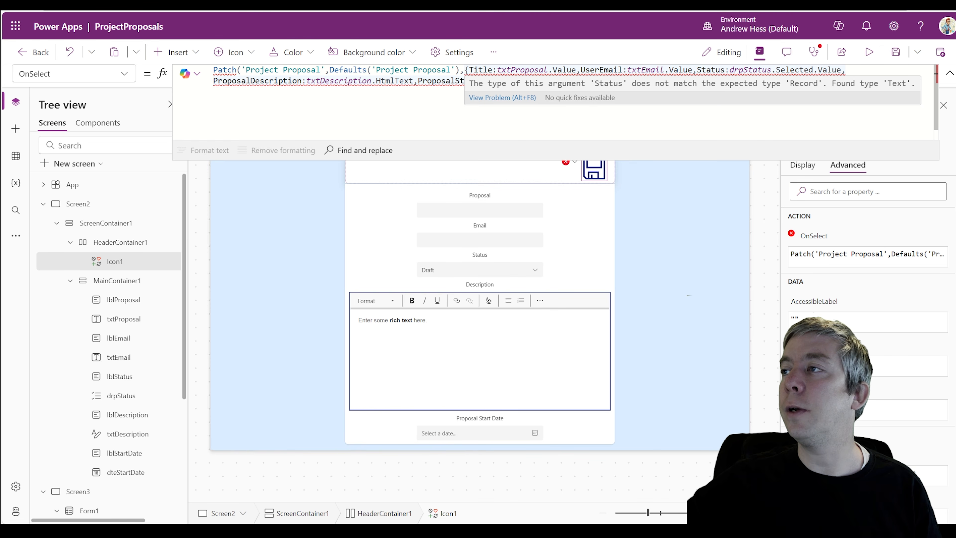
pyautogui.click(729, 71)
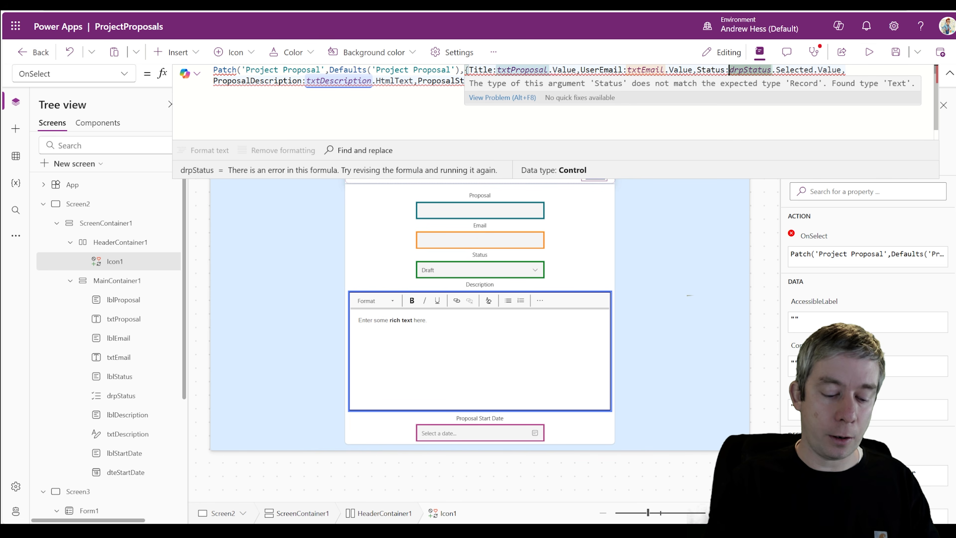
pyautogui.click(950, 74)
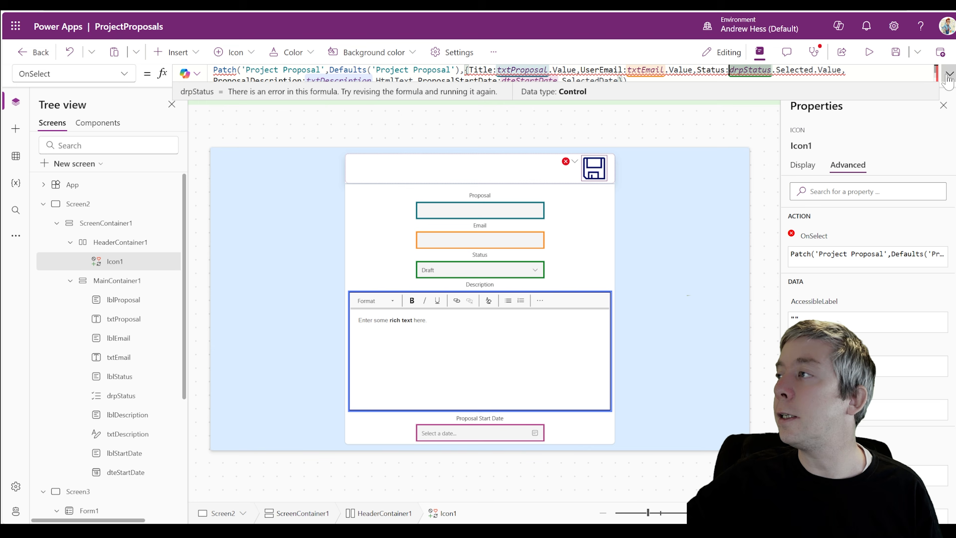
pyautogui.click(522, 269)
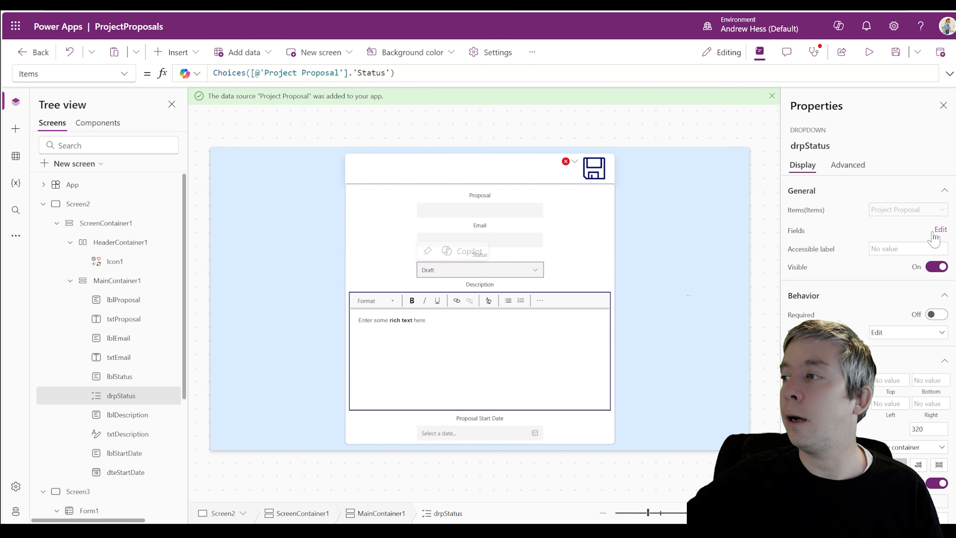
pyautogui.click(940, 229)
pyautogui.click(466, 57)
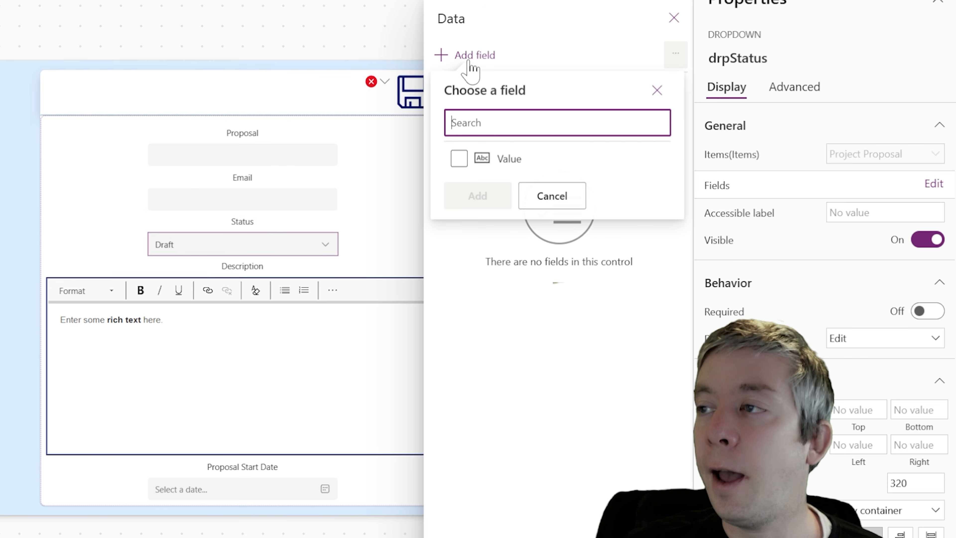
pyautogui.click(467, 160)
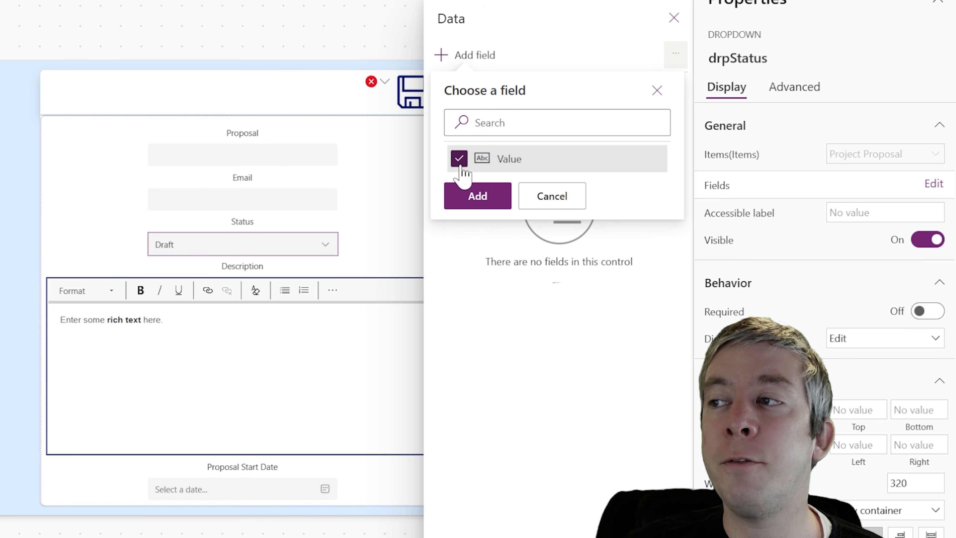
pyautogui.click(477, 199)
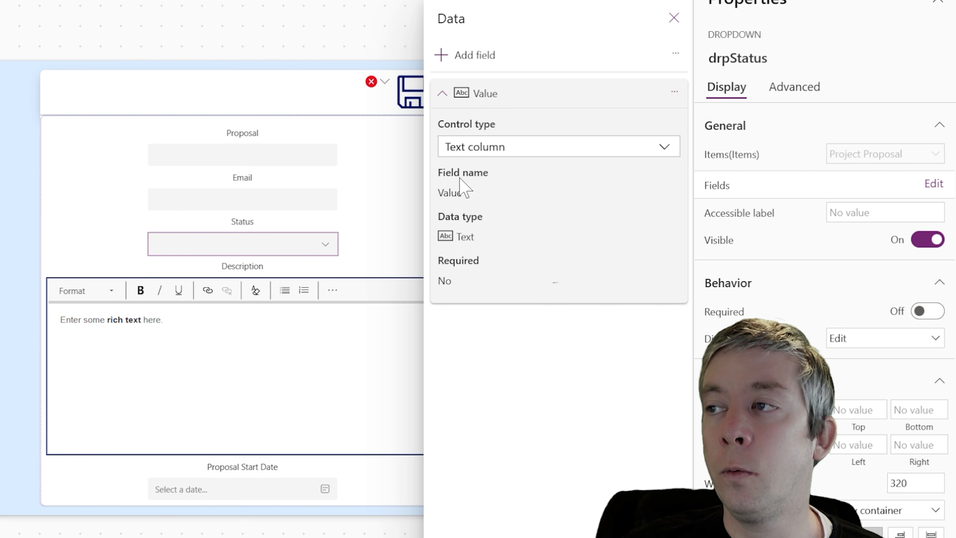
pyautogui.click(673, 18)
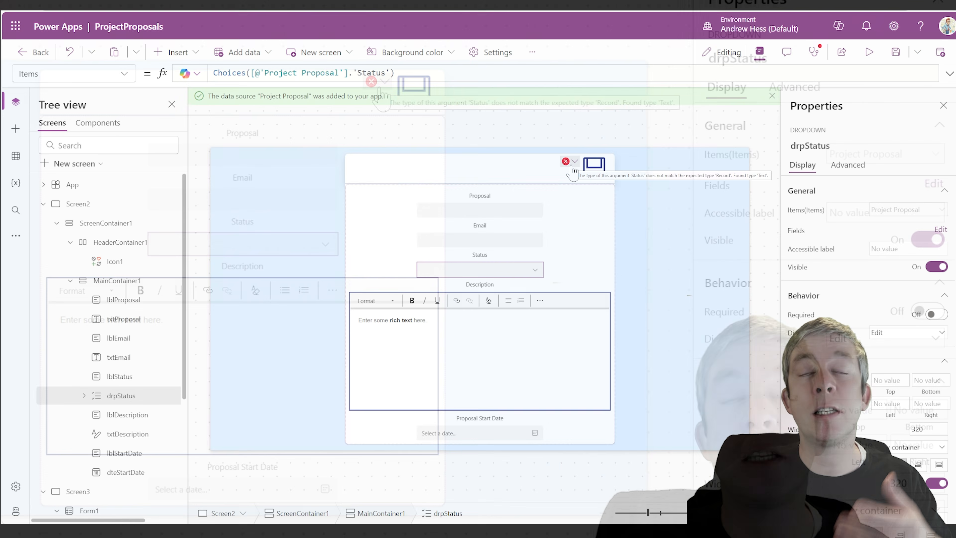
pyautogui.click(384, 82)
pyautogui.click(577, 180)
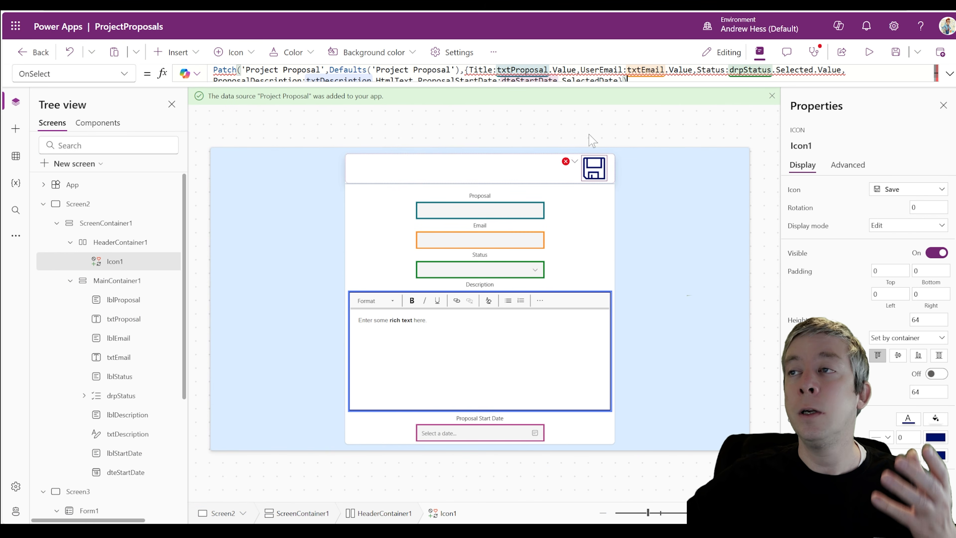
pyautogui.moveTo(602, 71)
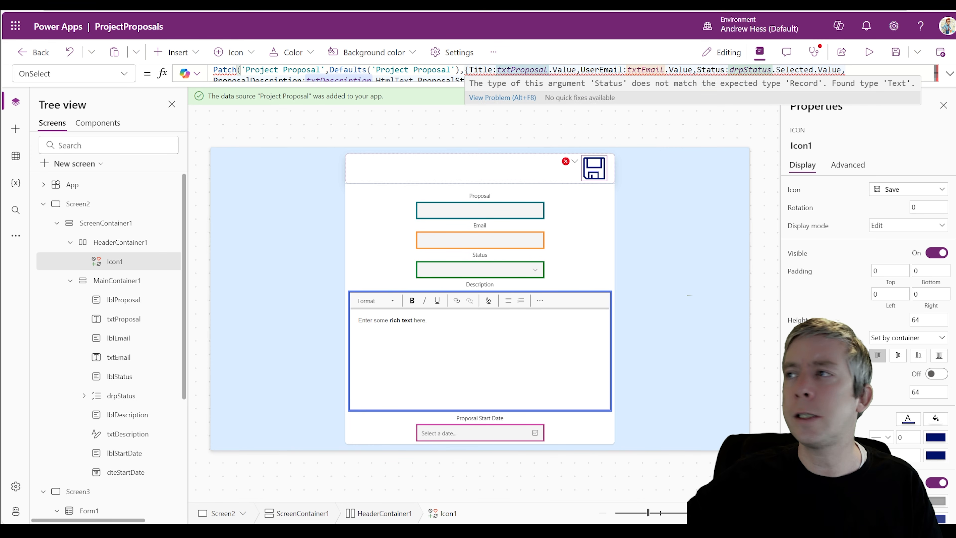
pyautogui.moveTo(725, 71); pyautogui.dragTo(697, 70)
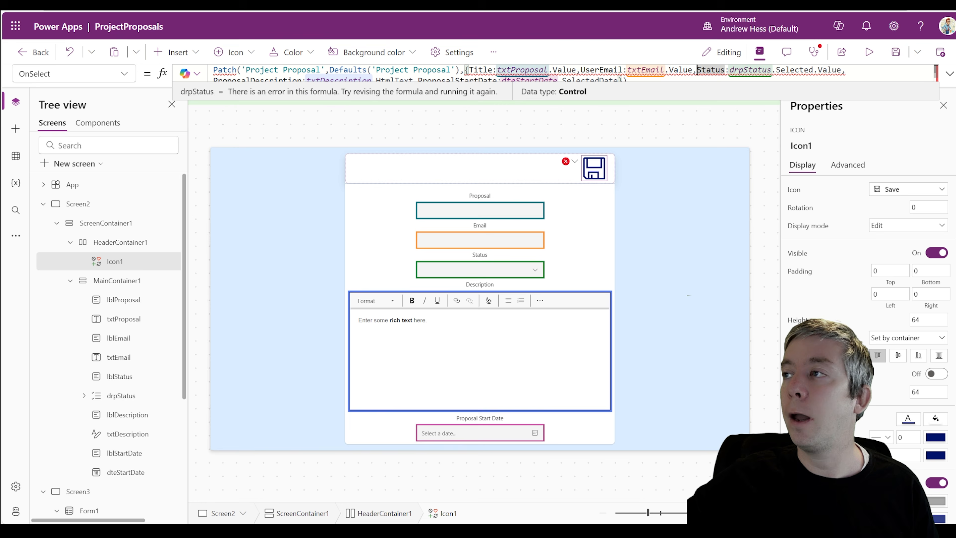
pyautogui.moveTo(771, 71); pyautogui.dragTo(729, 71)
pyautogui.click(949, 74)
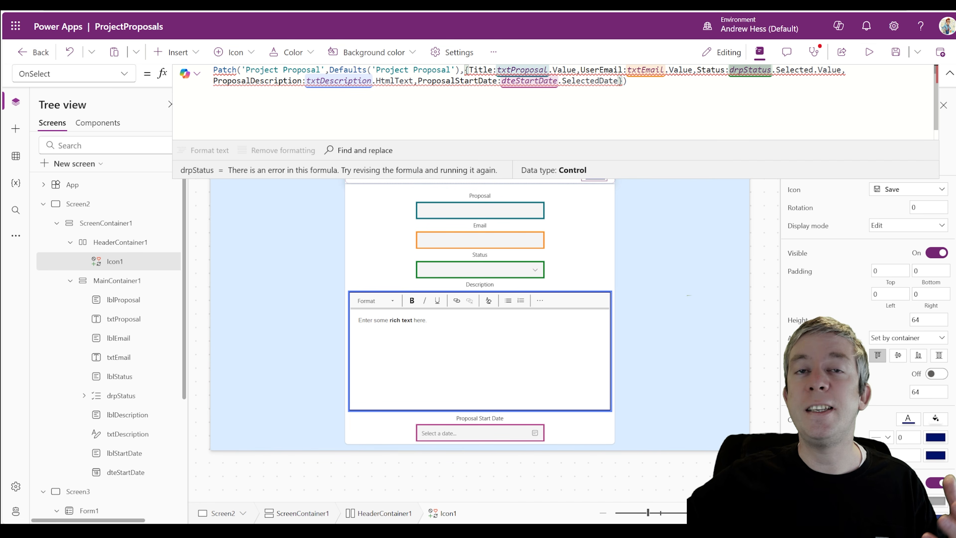
pyautogui.moveTo(846, 71); pyautogui.dragTo(697, 71)
pyautogui.hotkey('ctrl', 'c')
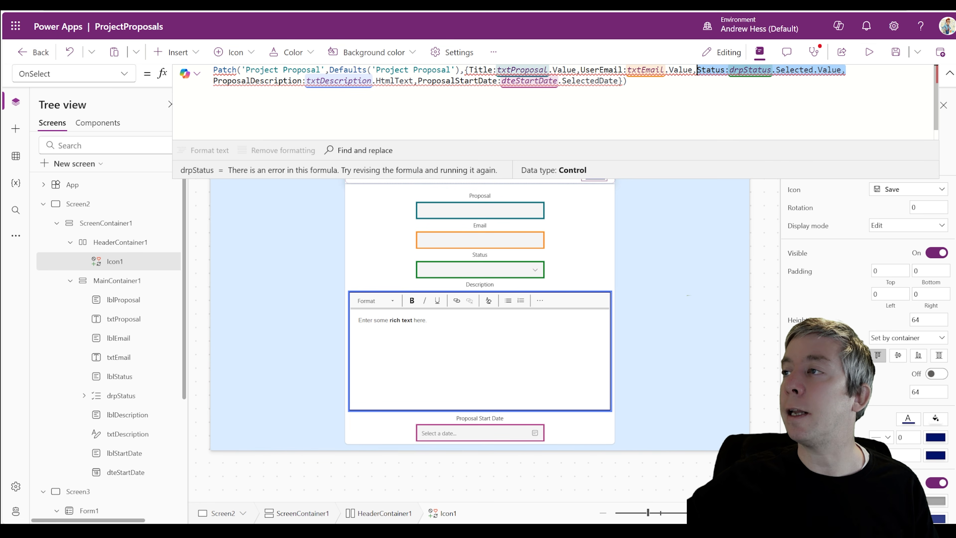
pyautogui.press('BackSpace')
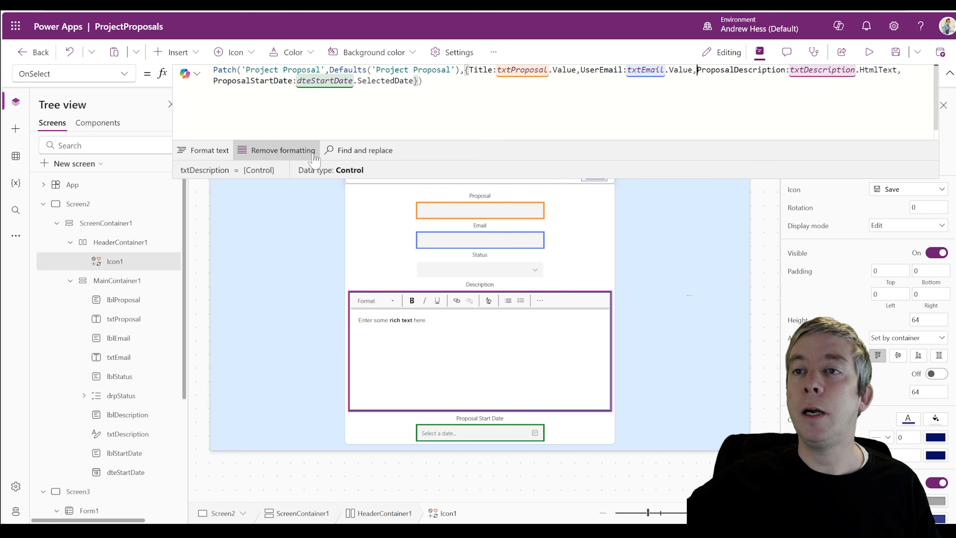
pyautogui.click(210, 158)
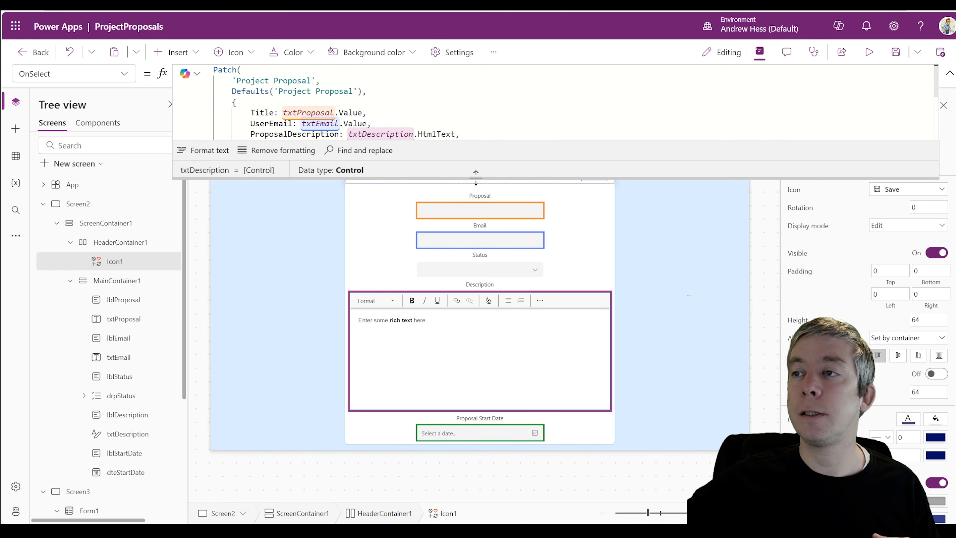
pyautogui.moveTo(416, 178); pyautogui.dragTo(437, 320)
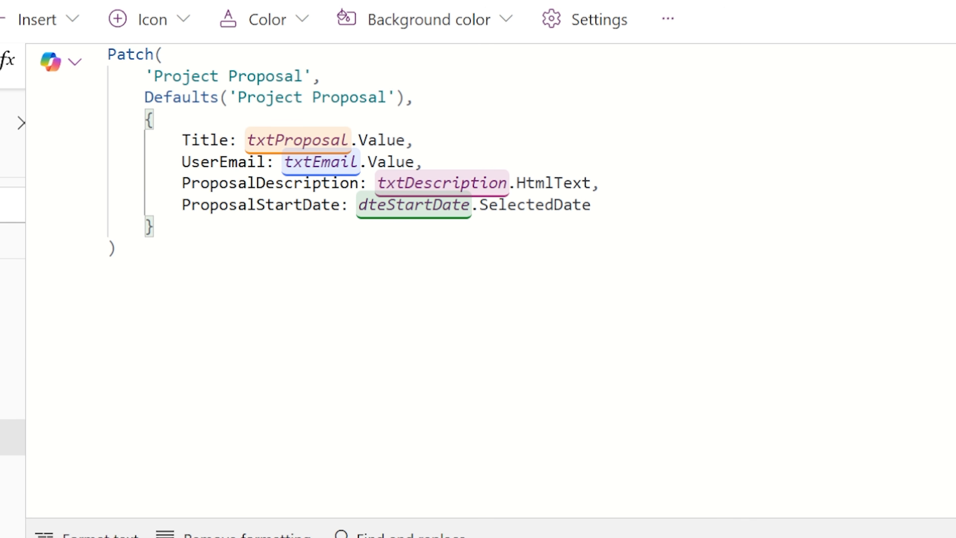
pyautogui.press('Return')
pyautogui.hotkey('ctrl', 'v')
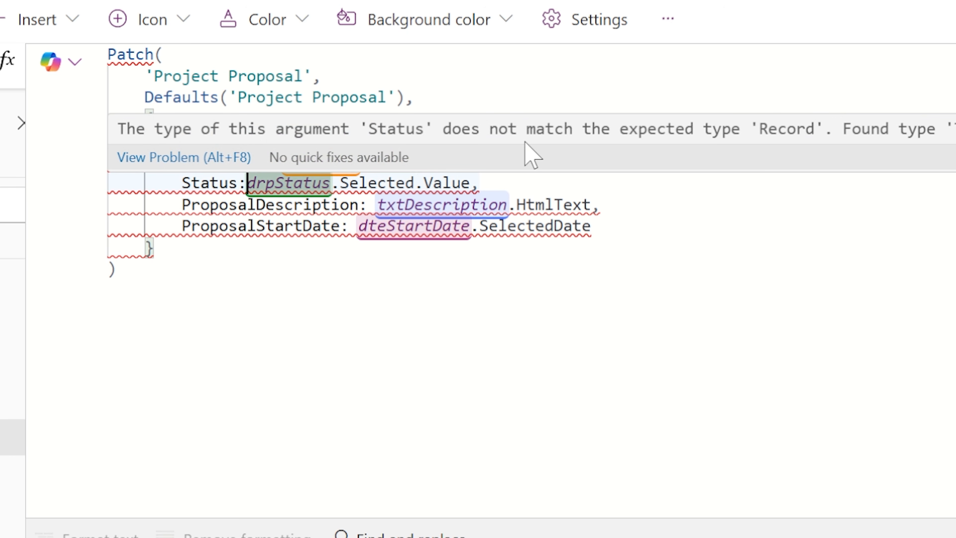
pyautogui.write('{')
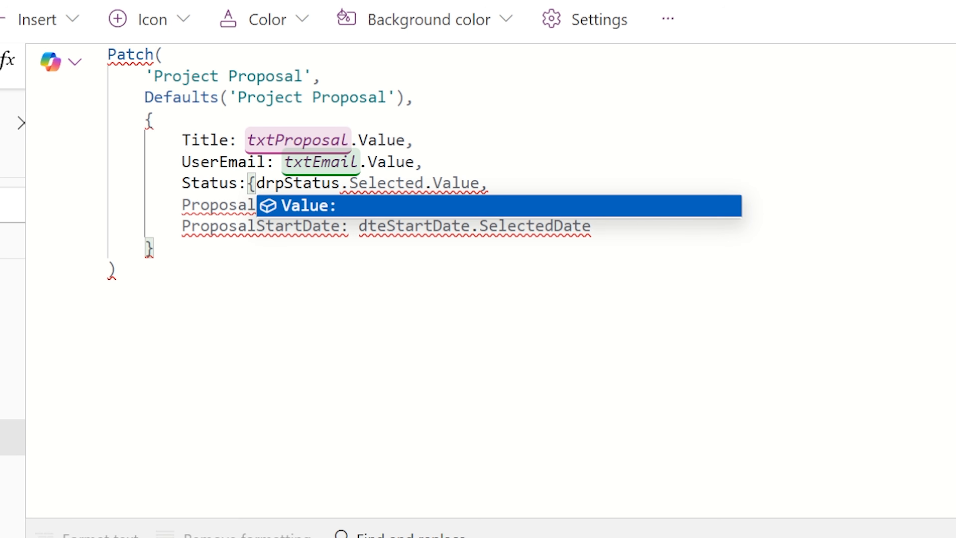
pyautogui.press('Tab')
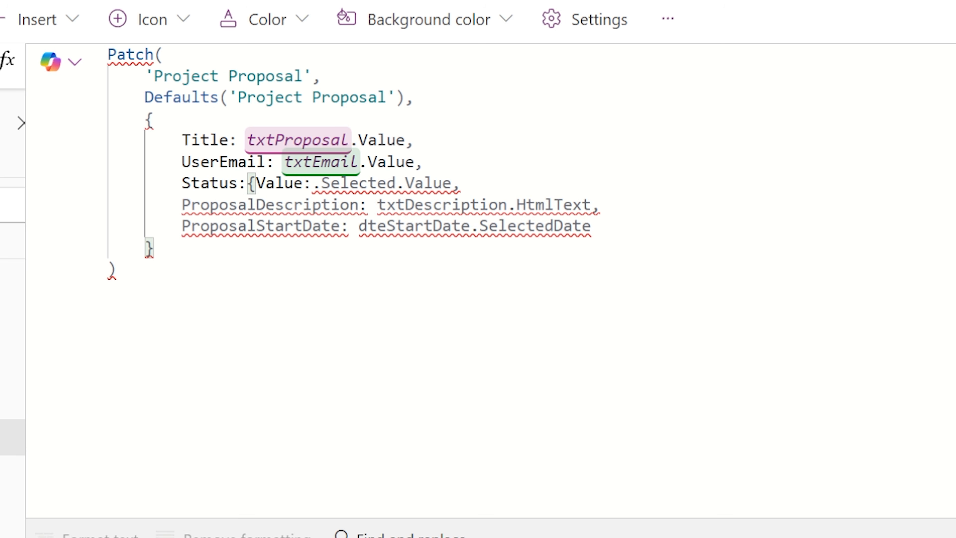
pyautogui.write('drp')
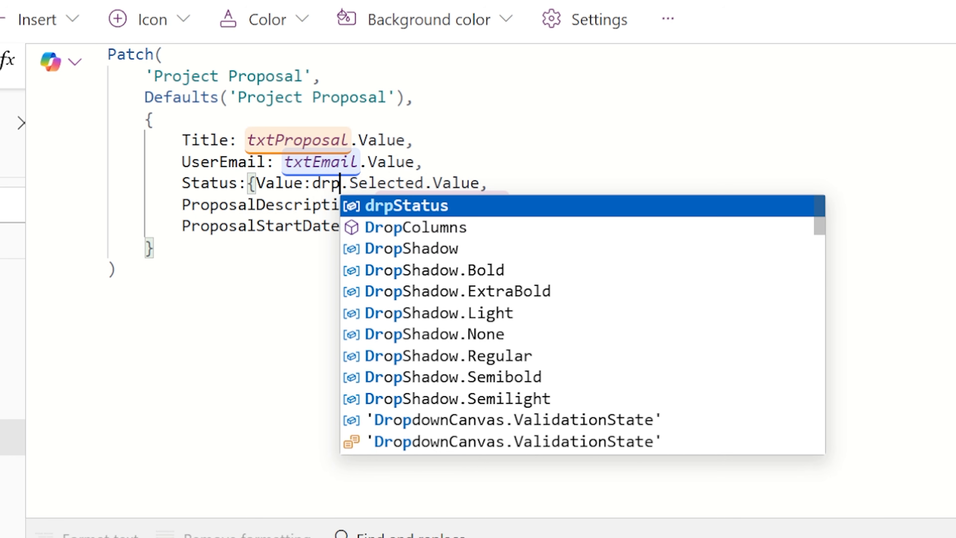
pyautogui.press('Tab')
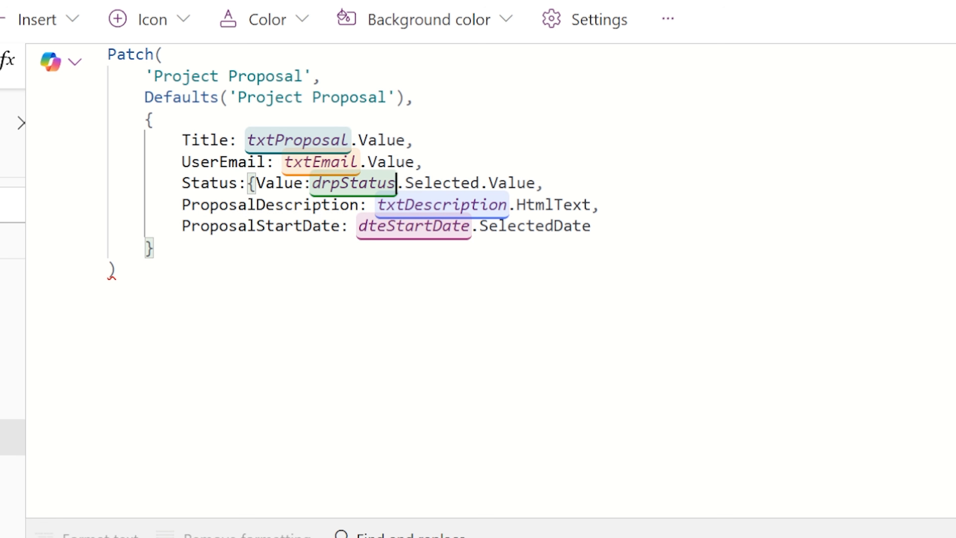
pyautogui.click(535, 184)
pyautogui.write('}')
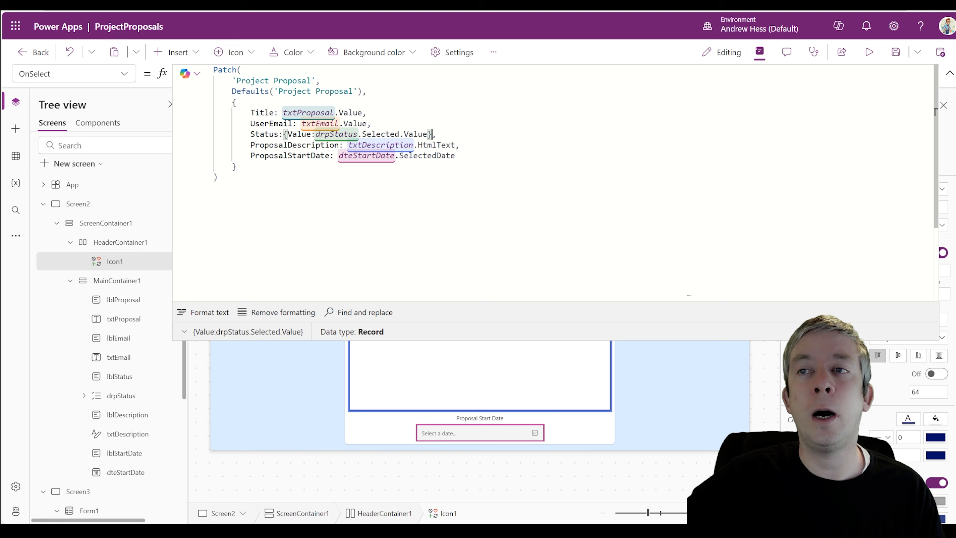
pyautogui.moveTo(287, 134); pyautogui.dragTo(311, 135)
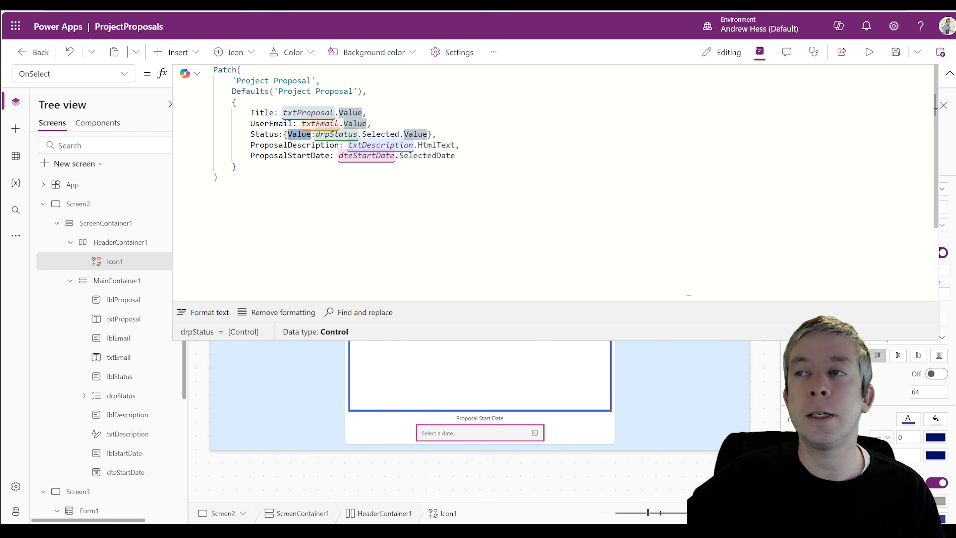
pyautogui.click(202, 312)
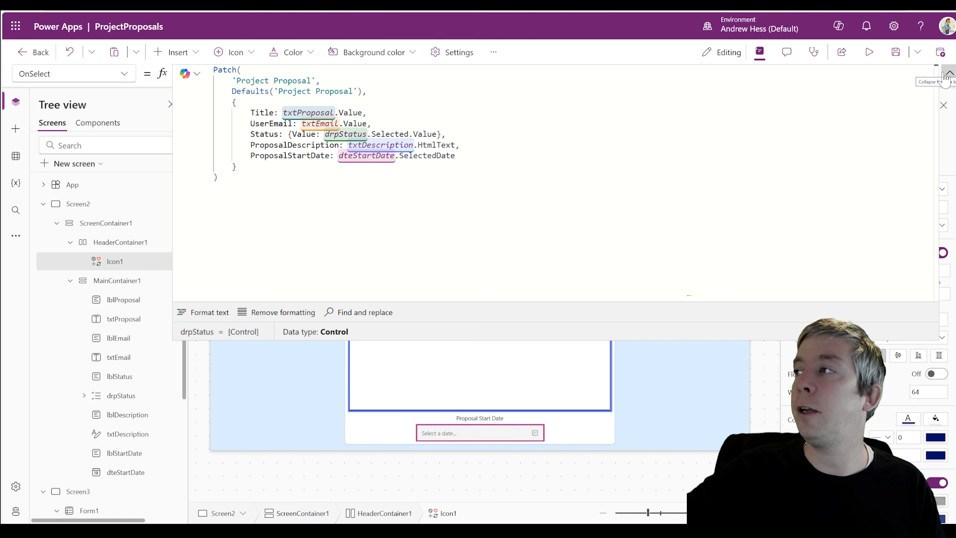
pyautogui.click(946, 75)
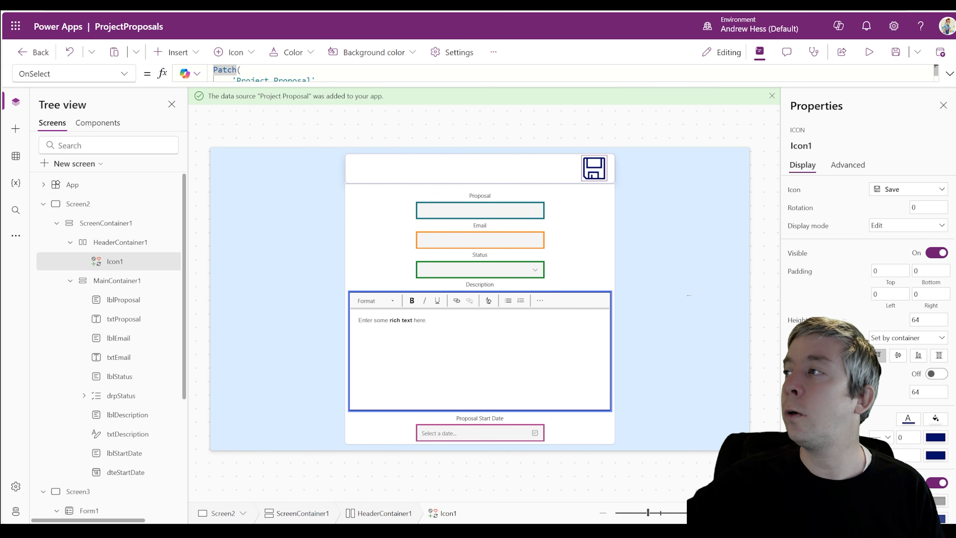
pyautogui.click(869, 53)
pyautogui.click(483, 168)
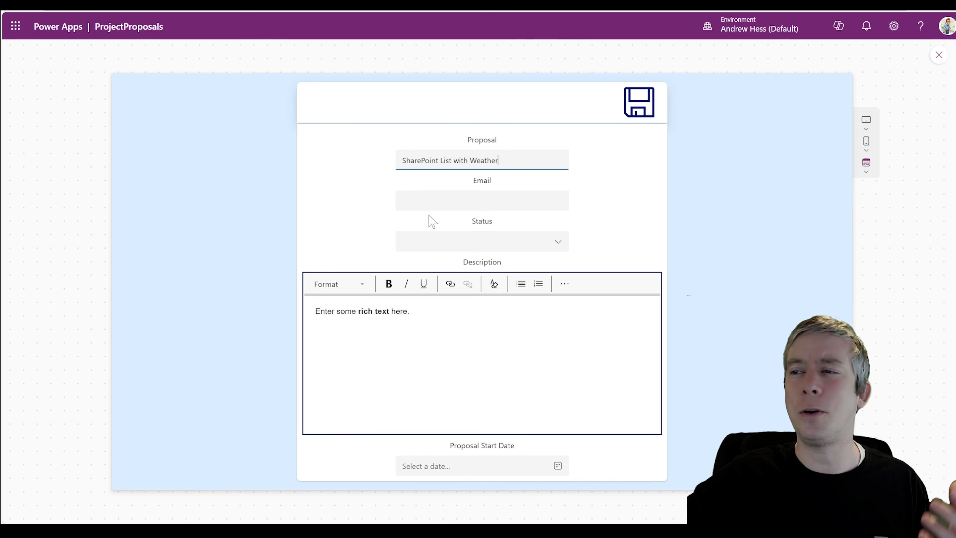
pyautogui.press('Tab')
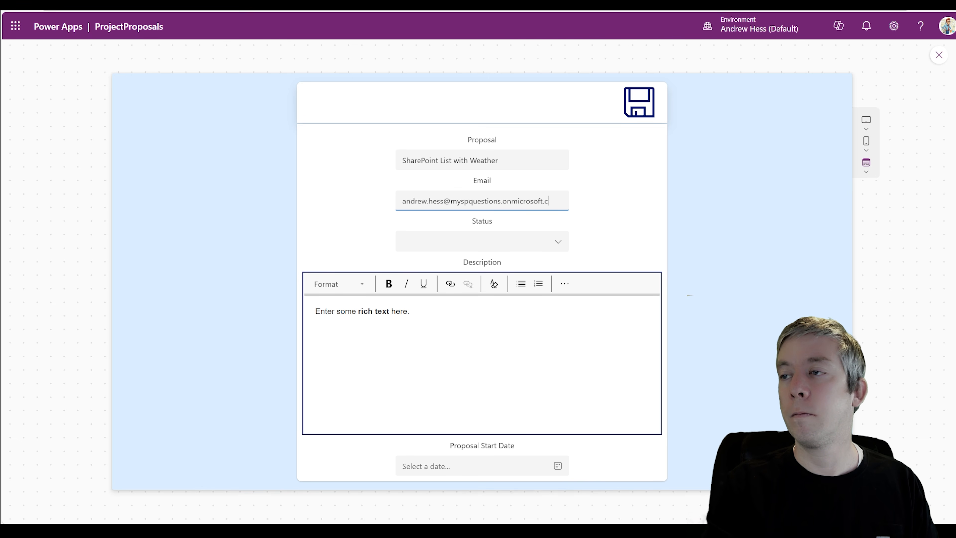
pyautogui.click(558, 241)
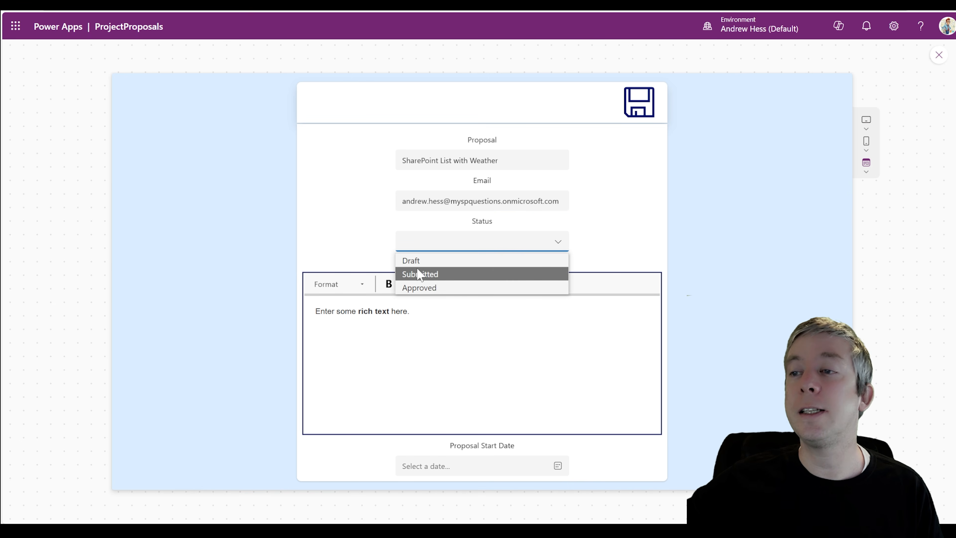
pyautogui.click(410, 260)
pyautogui.click(402, 311)
pyautogui.hotkey('ctrl', 'a')
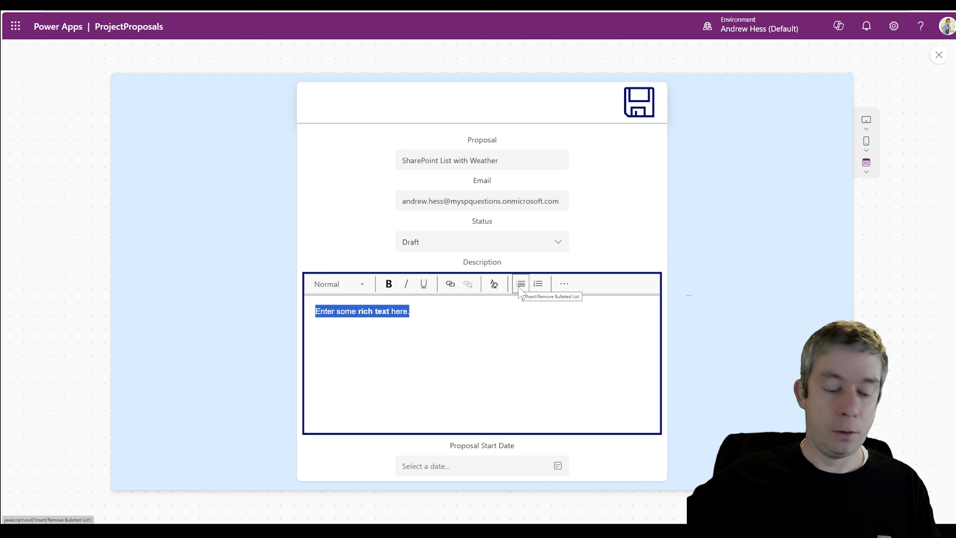
pyautogui.write('We can write')
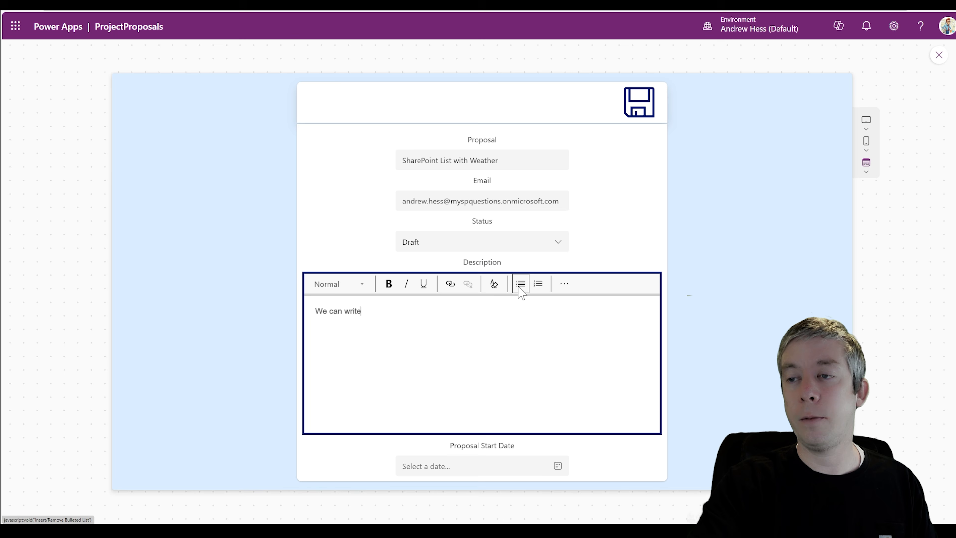
pyautogui.write(' something new.')
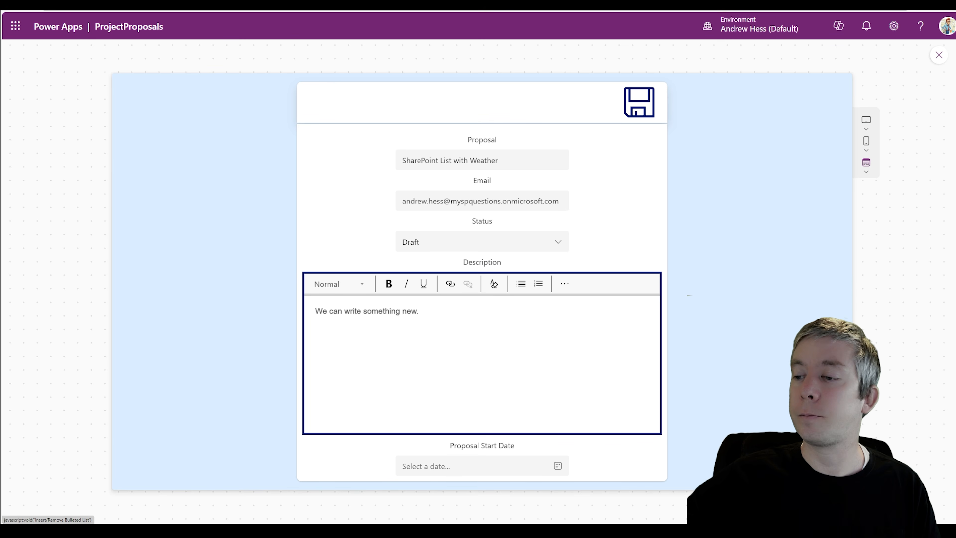
pyautogui.click(558, 465)
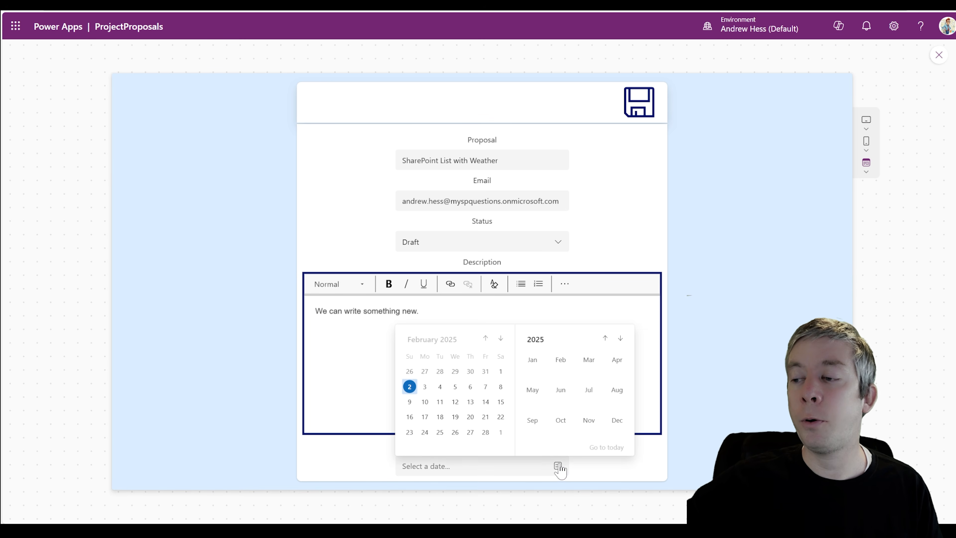
pyautogui.click(409, 387)
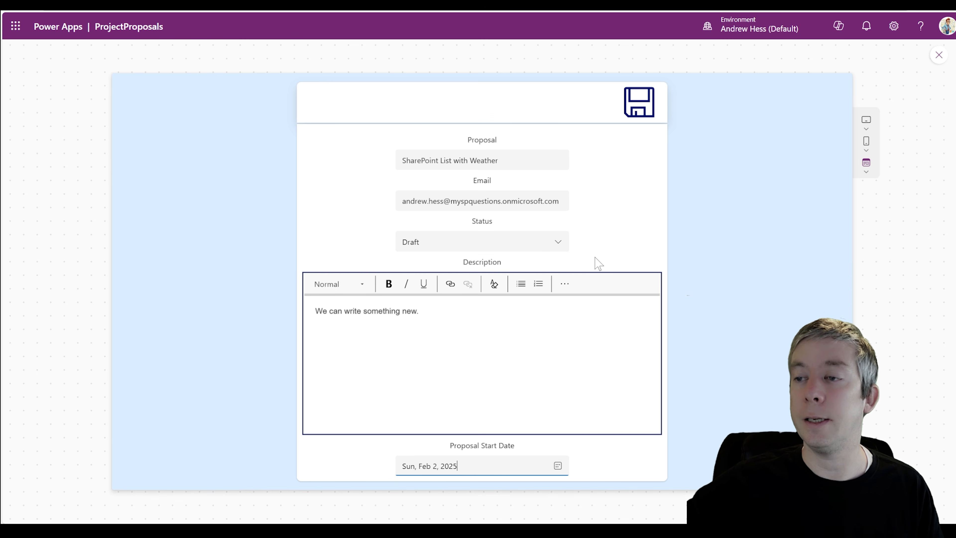
pyautogui.click(639, 113)
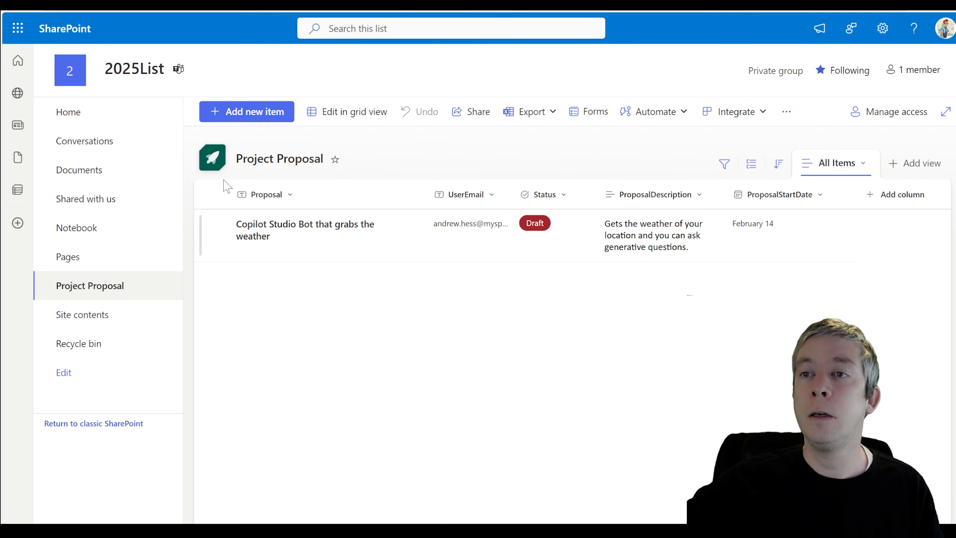
# Refresh the Project Proposal list, widen UserEmail and ProposalDescription, and open the 'SharePoint List with Weather' item
pyautogui.click(25, 9)
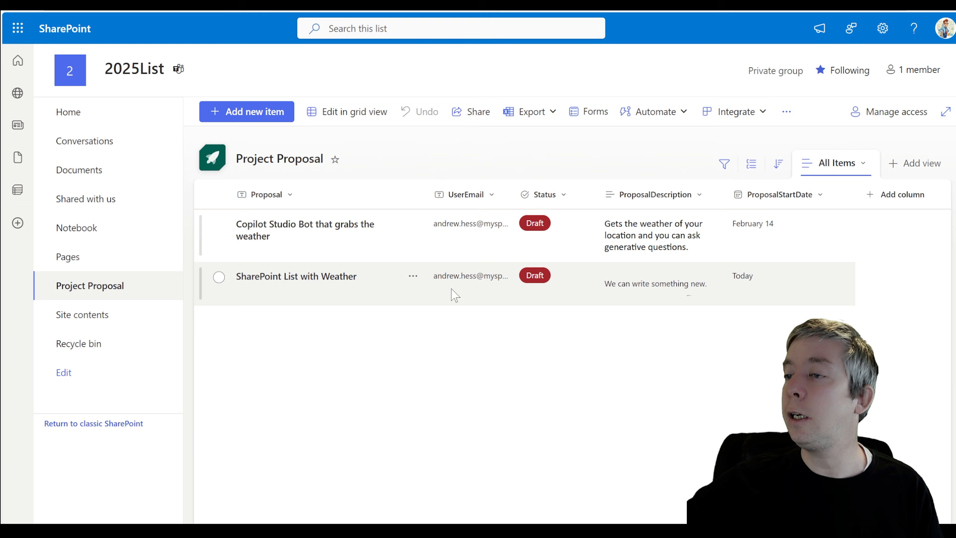
pyautogui.moveTo(514, 193); pyautogui.dragTo(549, 193)
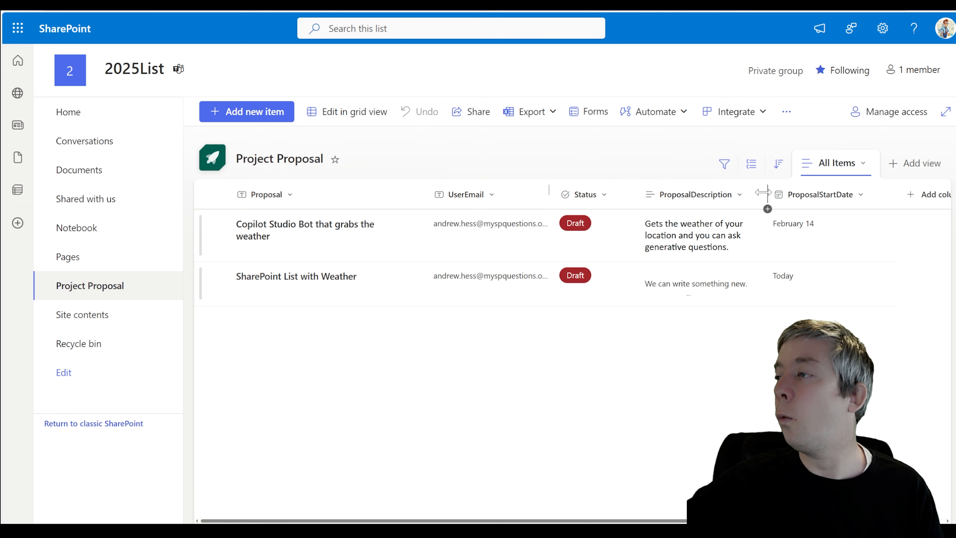
pyautogui.moveTo(762, 192); pyautogui.dragTo(830, 193)
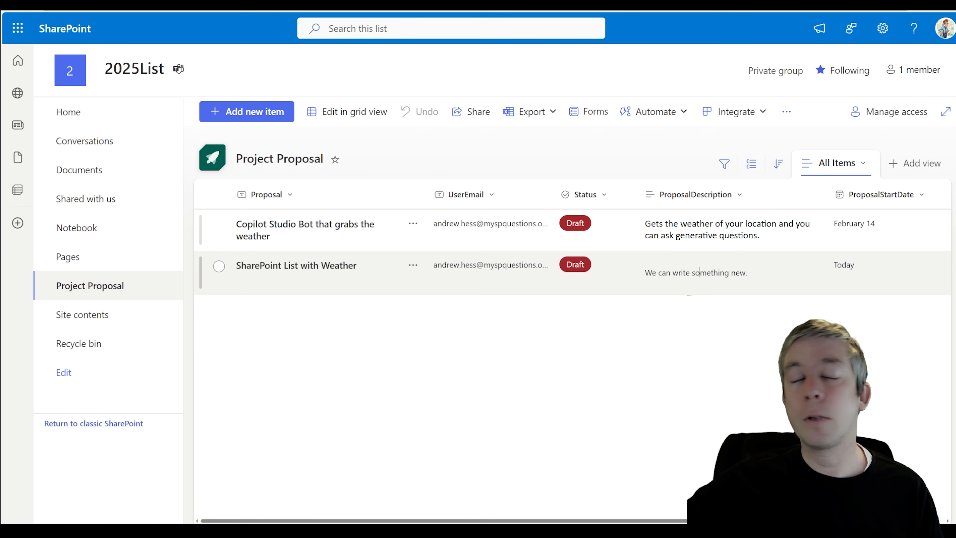
pyautogui.doubleClick(699, 272)
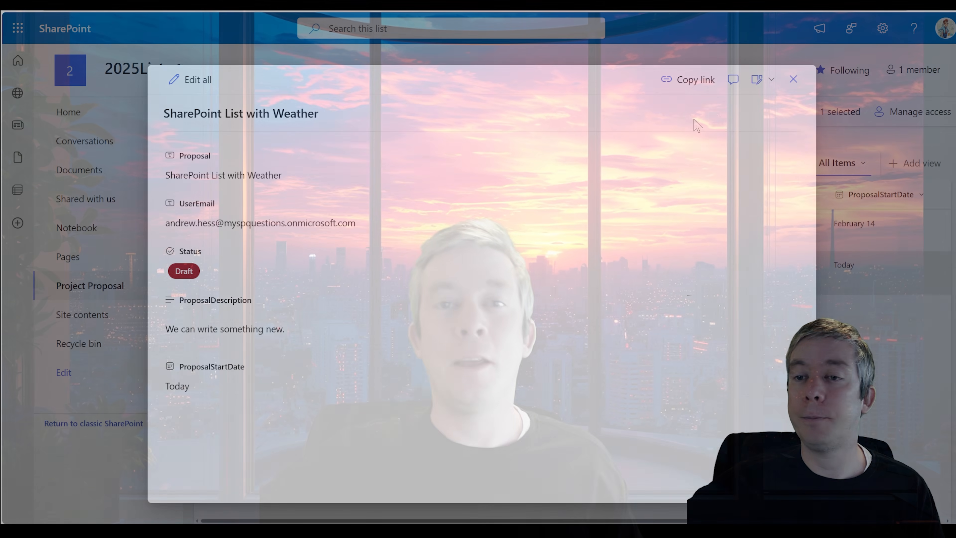